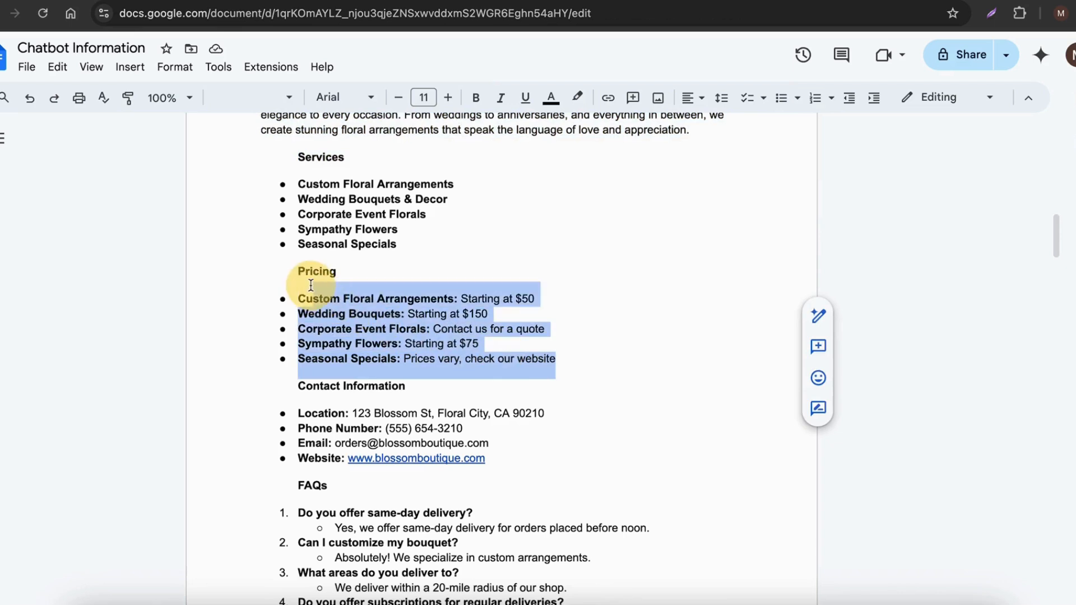
Step: Review the pricing, contact information and FAQs sections of the flower shop's chatbot knowledge base
scroll(336, 309, down, 2)
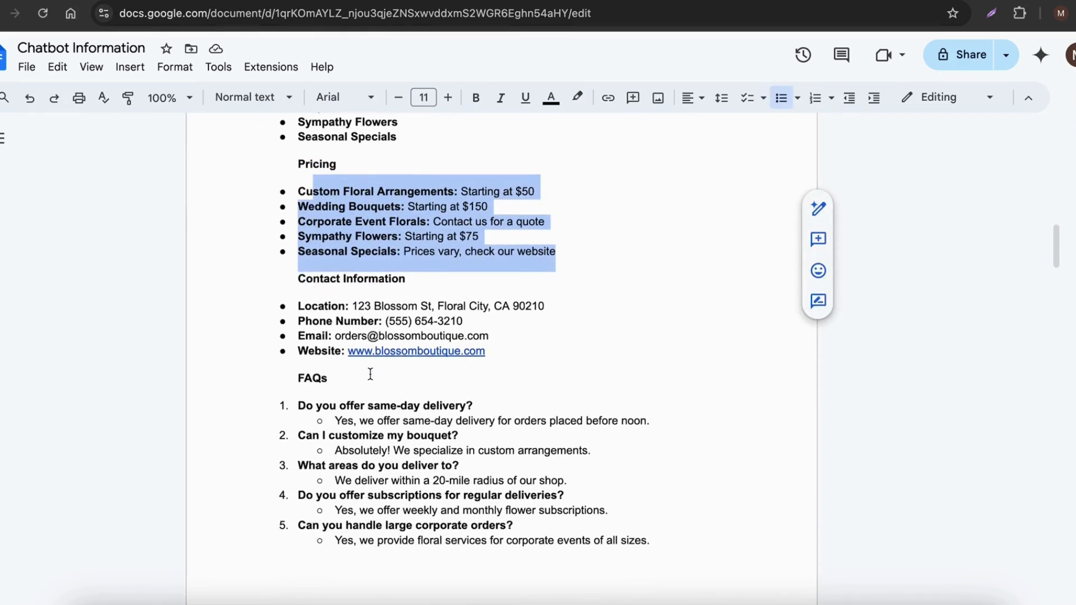
scroll(373, 374, down, 2)
scroll(378, 373, down, 2)
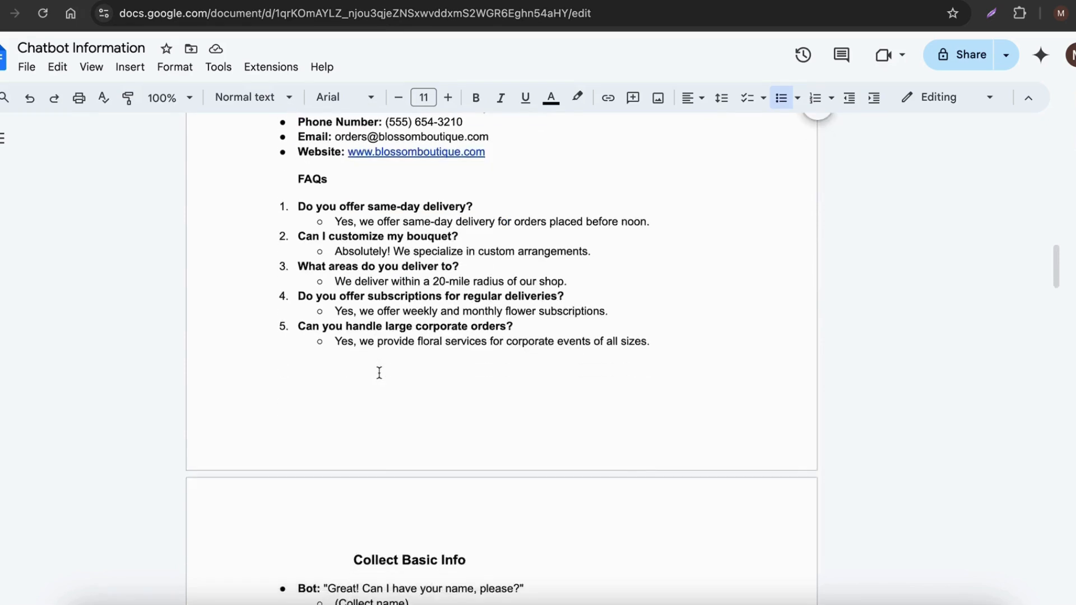
scroll(379, 373, up, 1)
scroll(378, 374, up, 3)
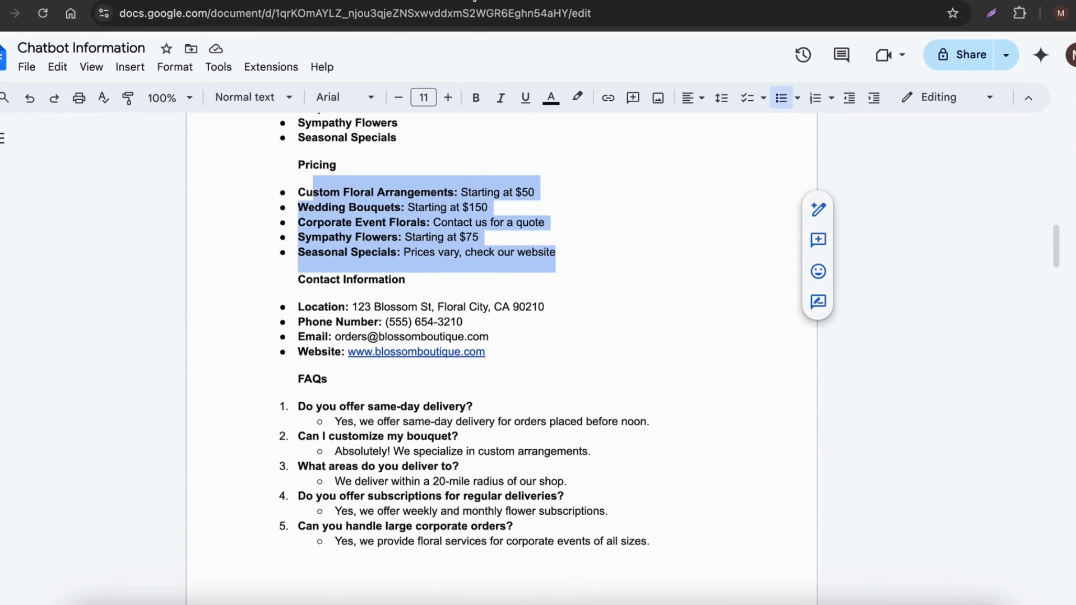
scroll(433, 349, up, 1)
scroll(433, 348, down, 5)
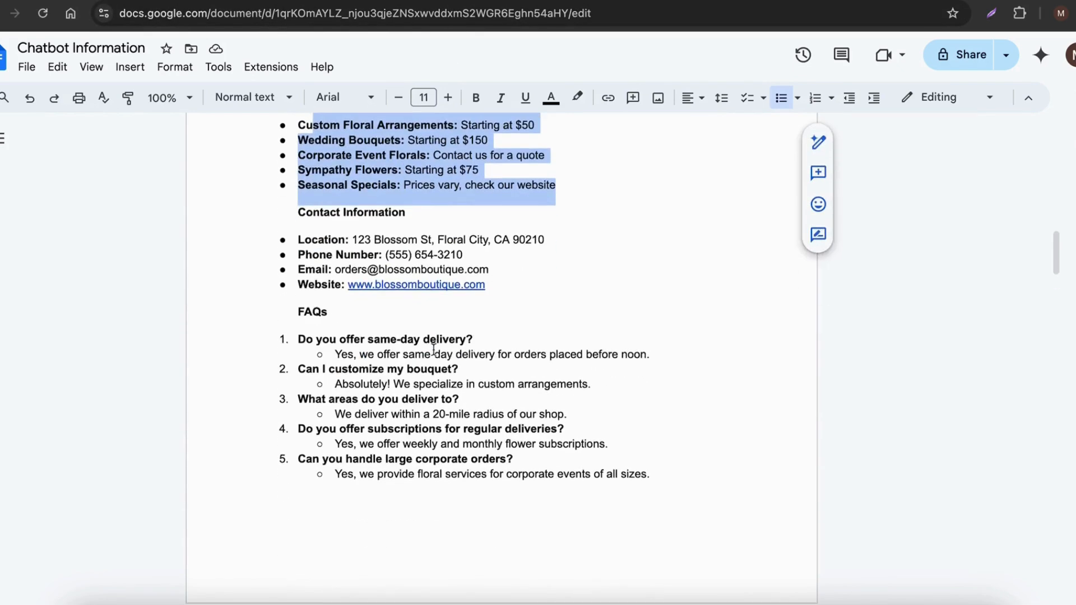
scroll(433, 348, down, 5)
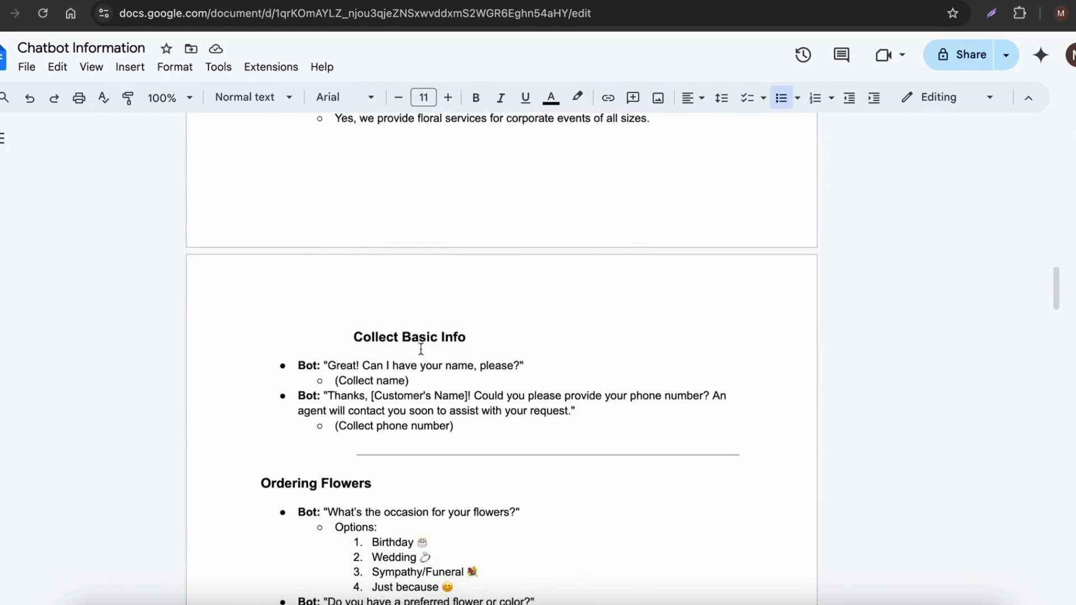
Step: Read the bot's scripted questions in the Collect Basic Info, Ordering Flowers and Delivery or Pickup sections
scroll(376, 418, down, 1)
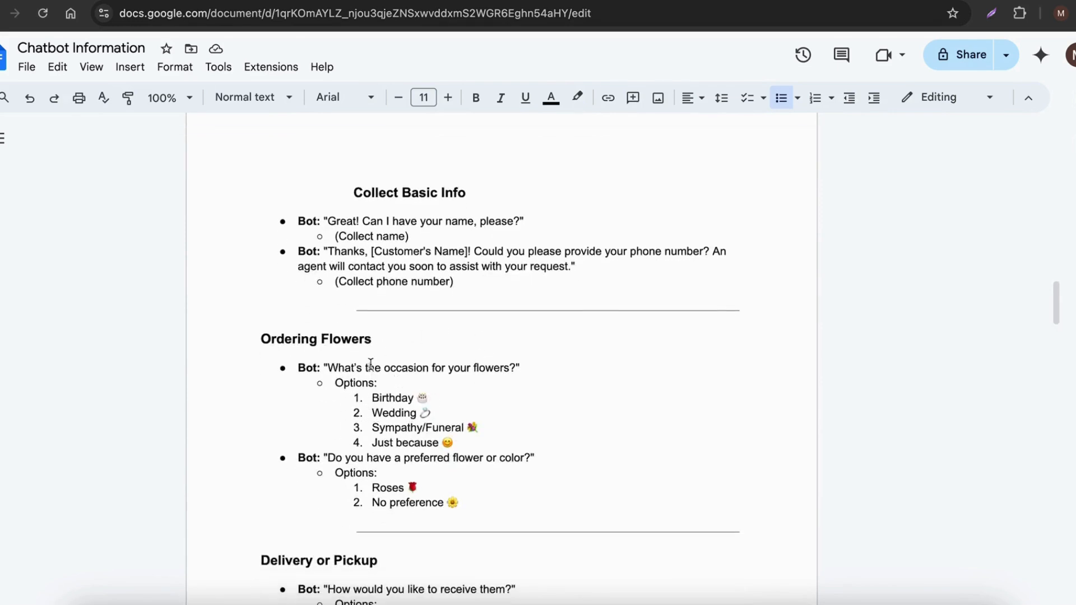
drag(371, 365, 449, 365)
drag(330, 253, 519, 255)
scroll(429, 469, down, 2)
scroll(429, 468, up, 1)
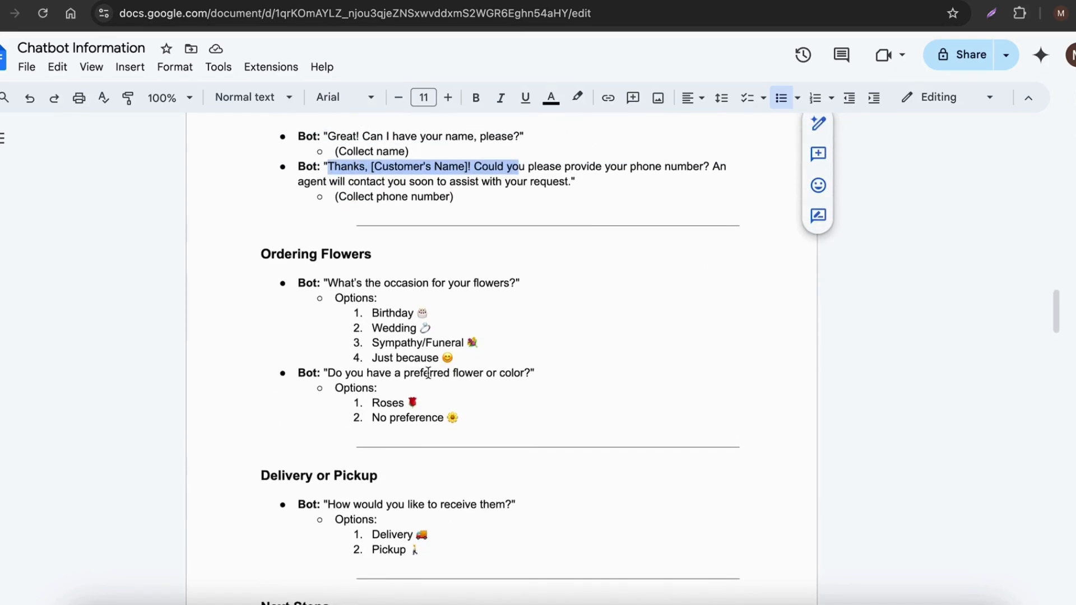
scroll(467, 449, up, 1)
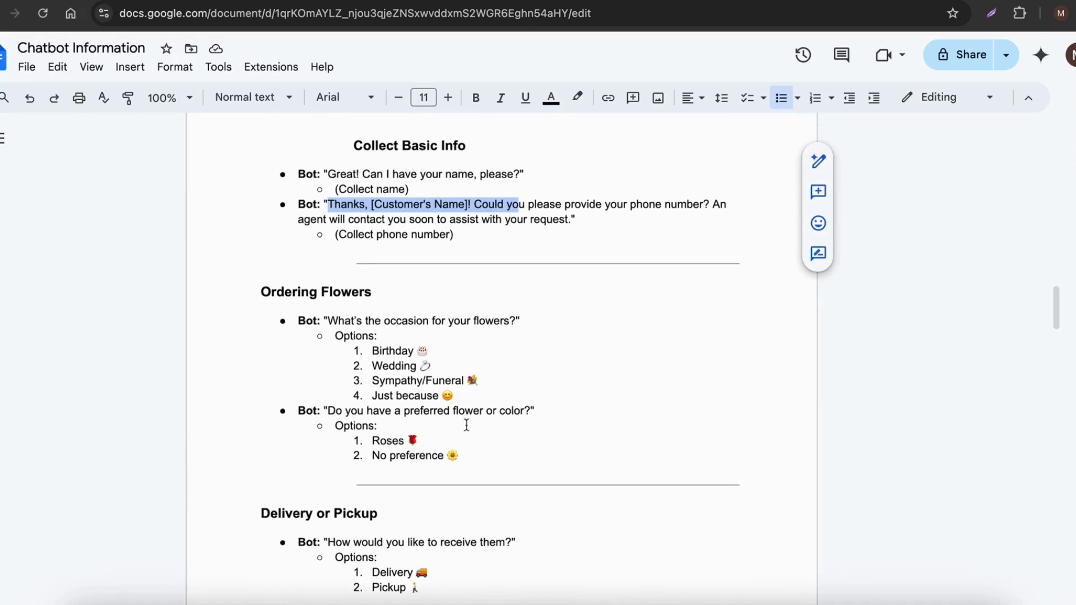
scroll(461, 314, up, 1)
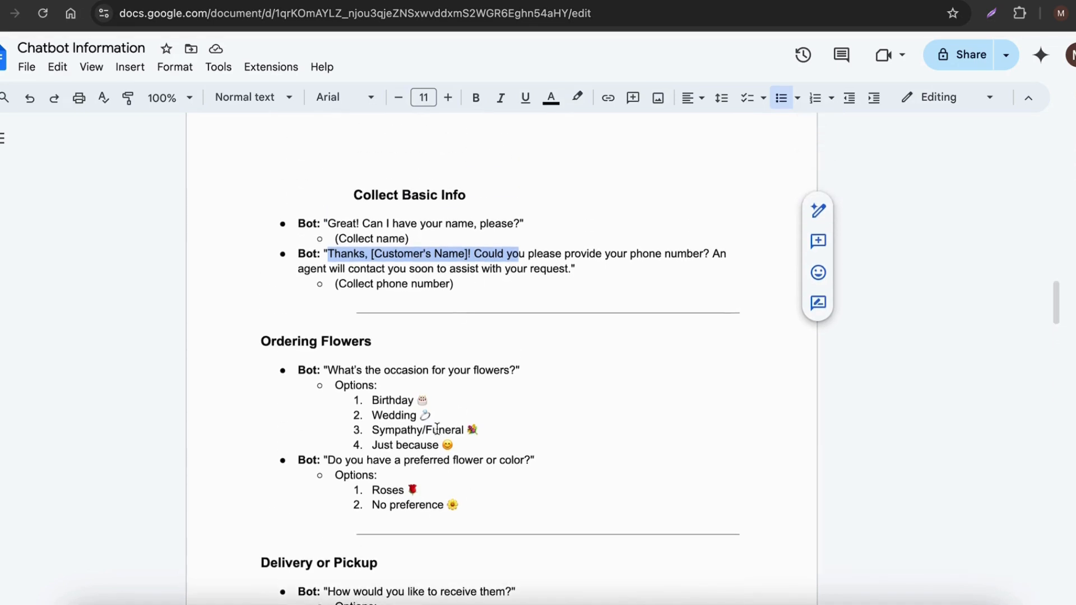
Step: Look at the untitled Google Sheets spreadsheet and the Chatic Media dashboard, and return to the Chatbot Information document
click(795, 0)
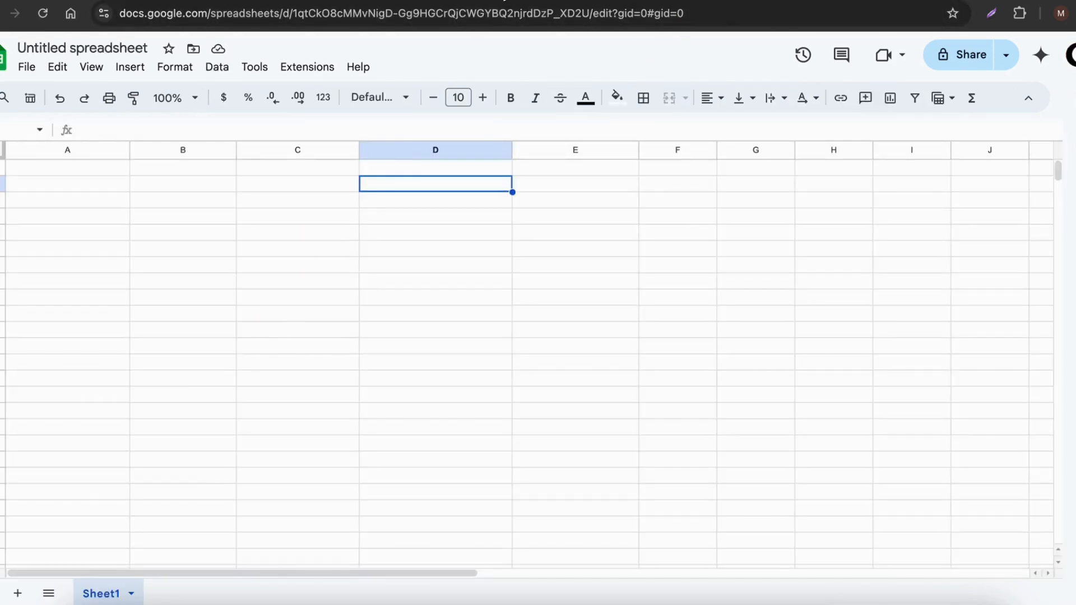
click(280, 0)
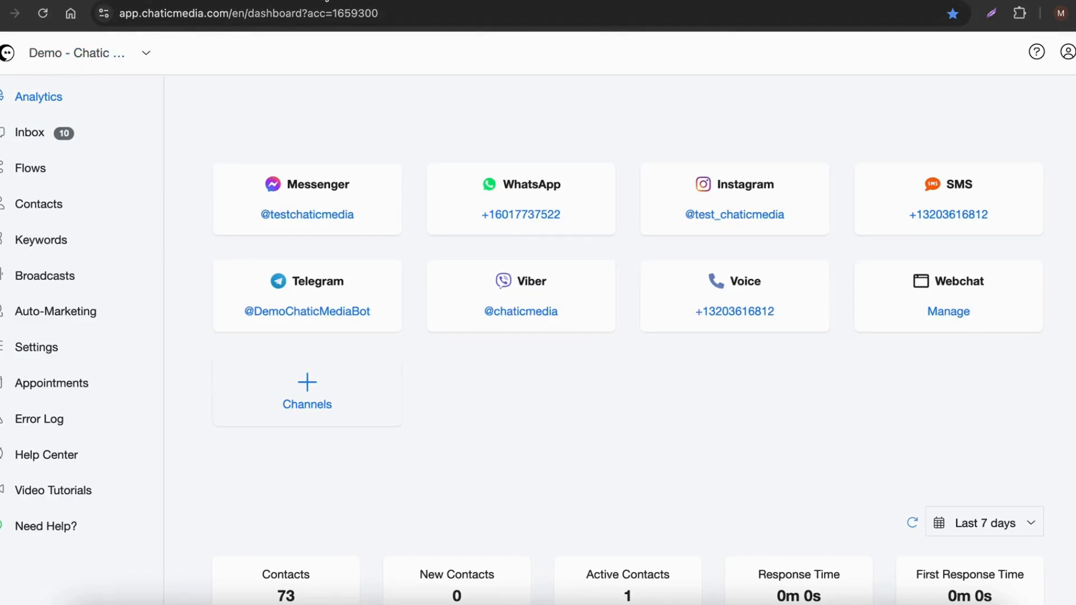
click(326, 0)
Step: Examine the full order conversation script from the Collect Basic Info heading through the Next Steps section
scroll(407, 280, up, 2)
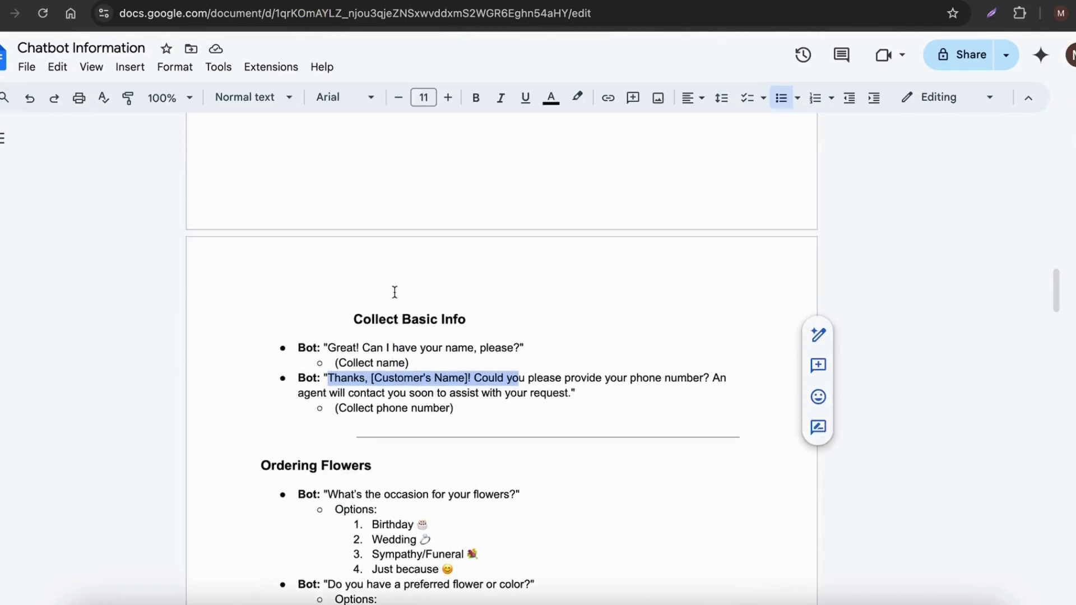
scroll(394, 291, up, 1)
drag(345, 326, 498, 332)
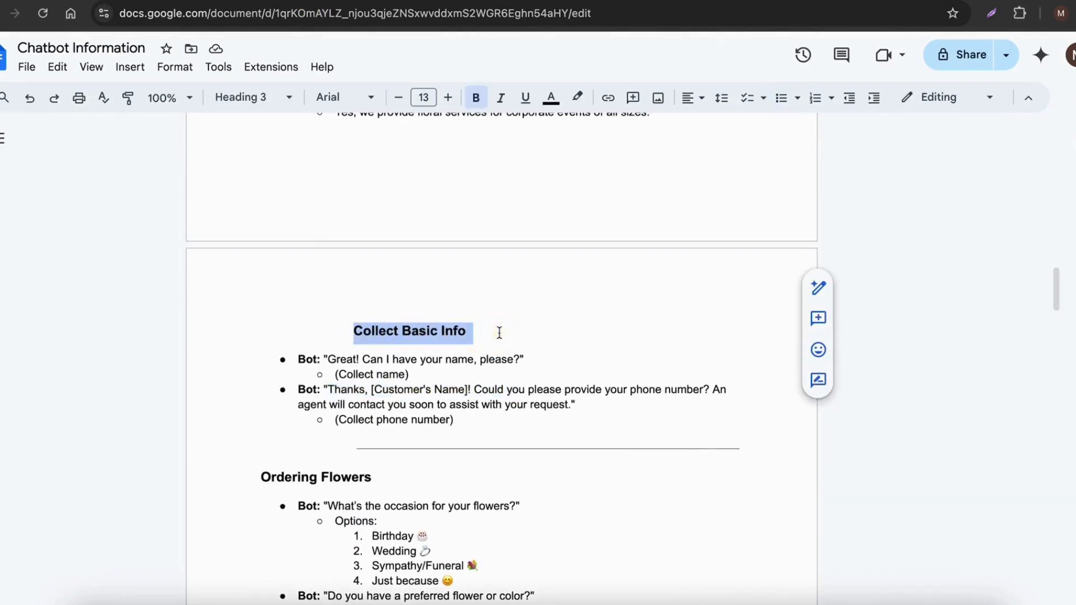
scroll(476, 331, down, 2)
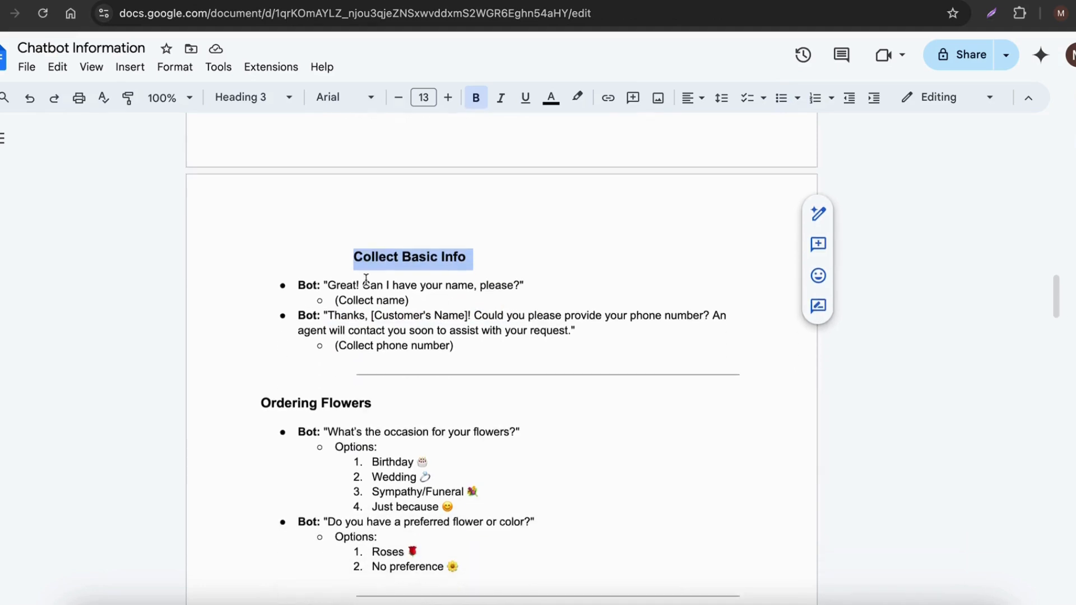
scroll(417, 320, down, 3)
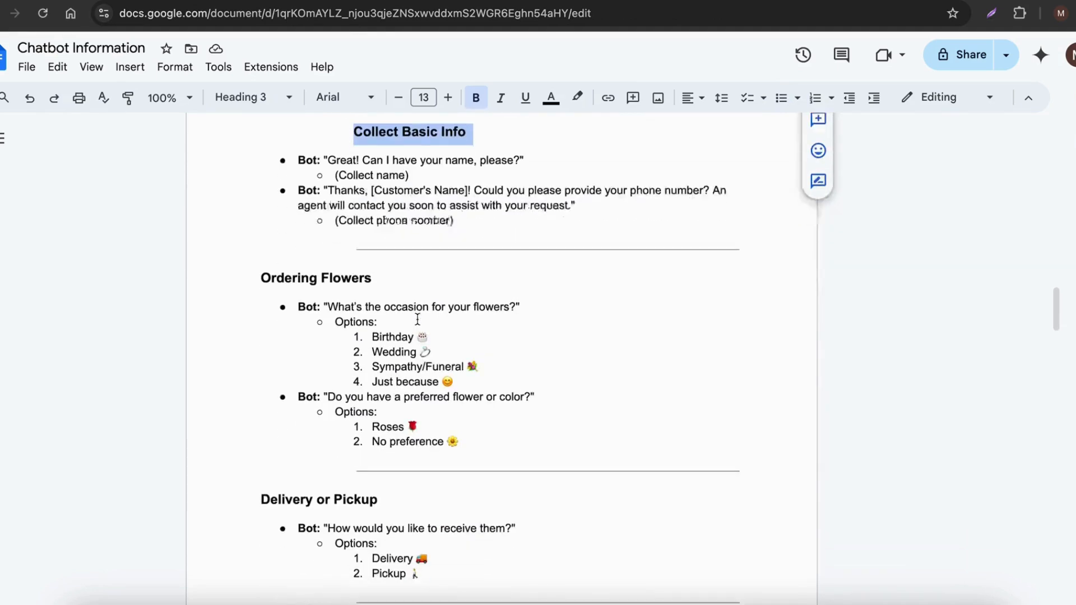
scroll(417, 316, down, 1)
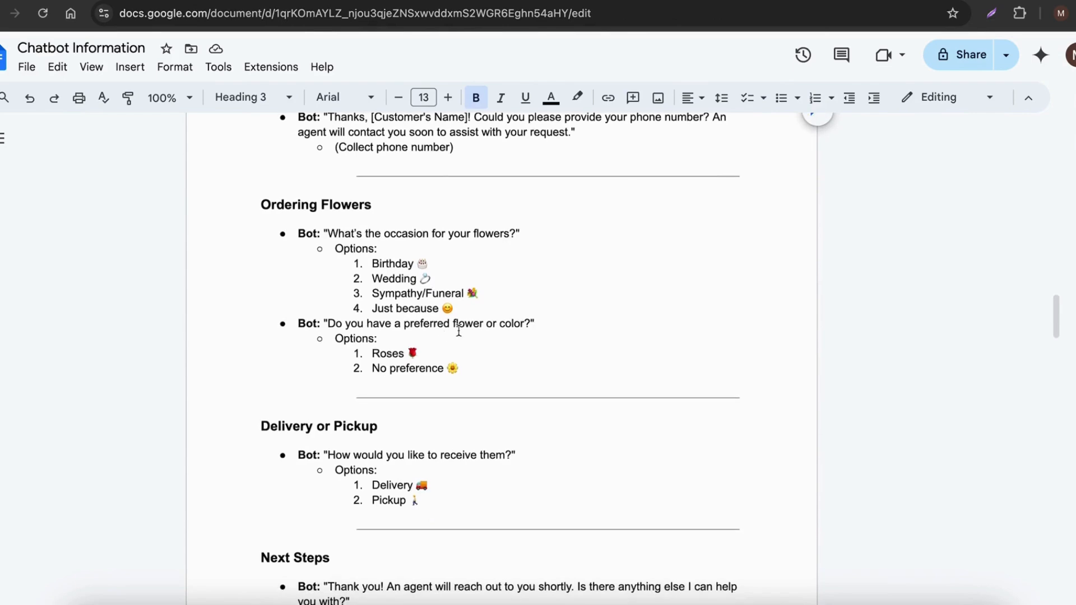
scroll(294, 465, down, 1)
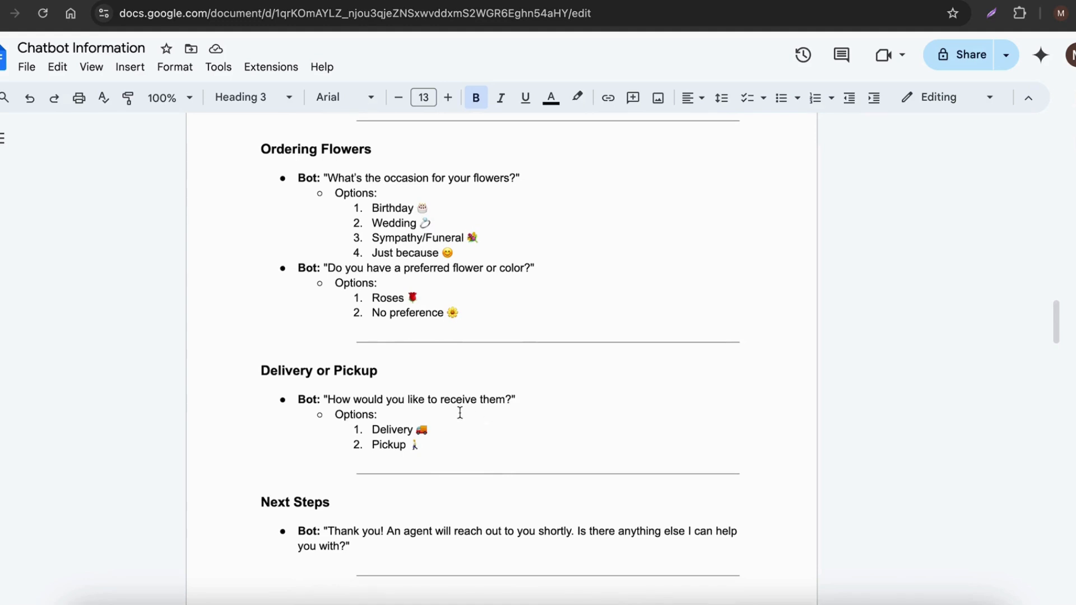
scroll(461, 412, up, 4)
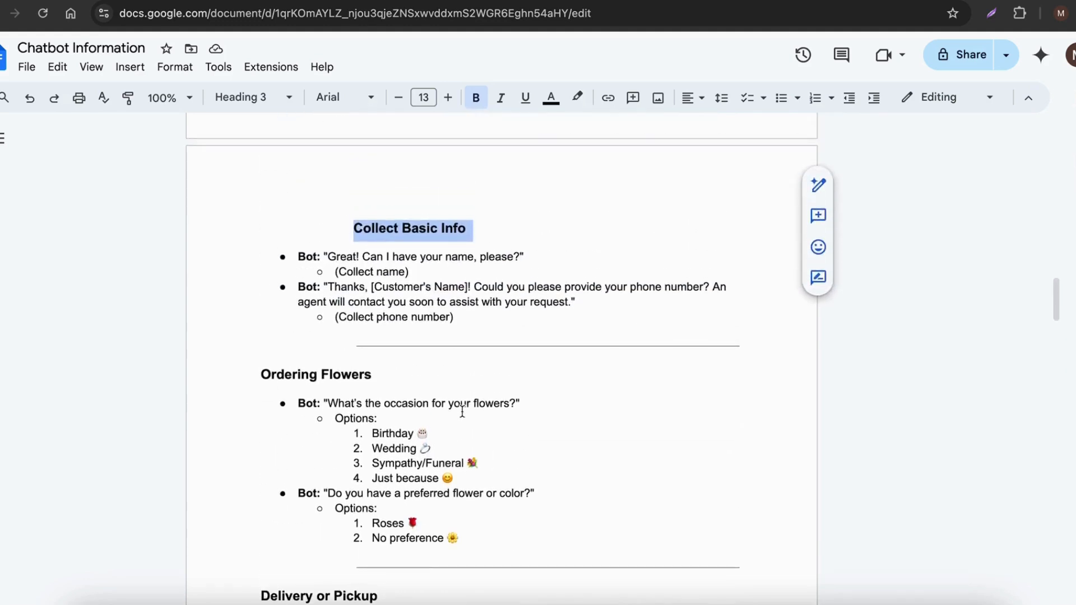
scroll(440, 333, down, 1)
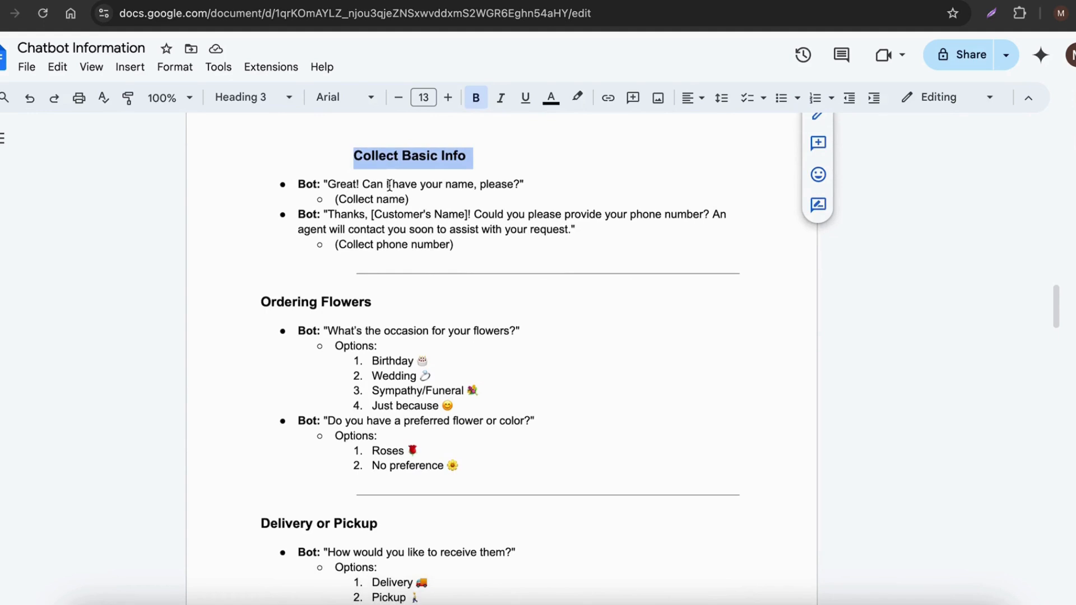
drag(322, 178, 533, 552)
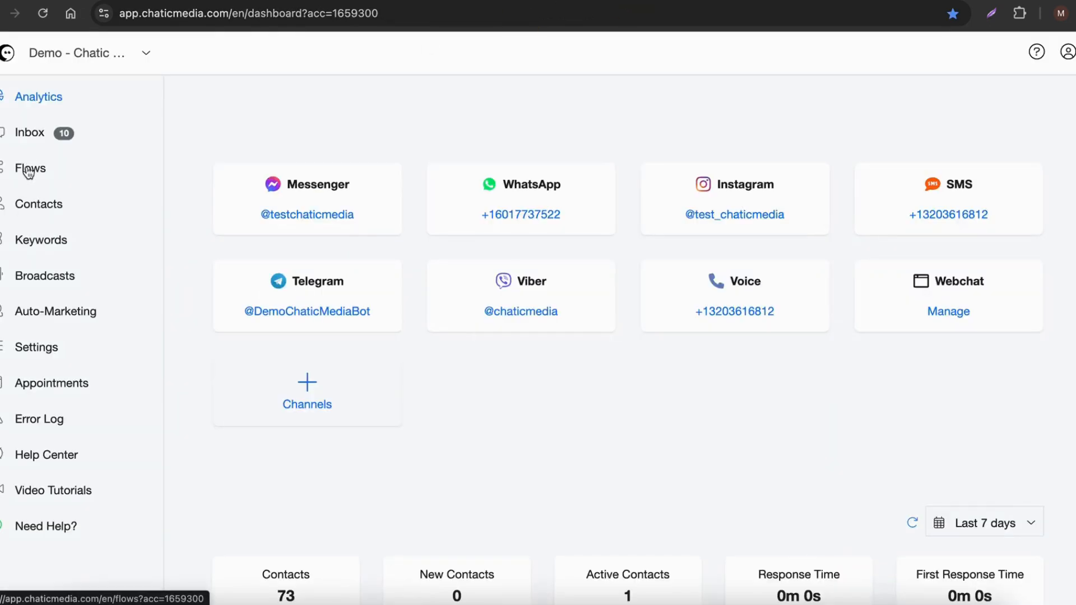
Step: Open the Flows list in Chatic Media and copy the shop name "Blossom Boutique" from the Google Docs document's title
click(27, 169)
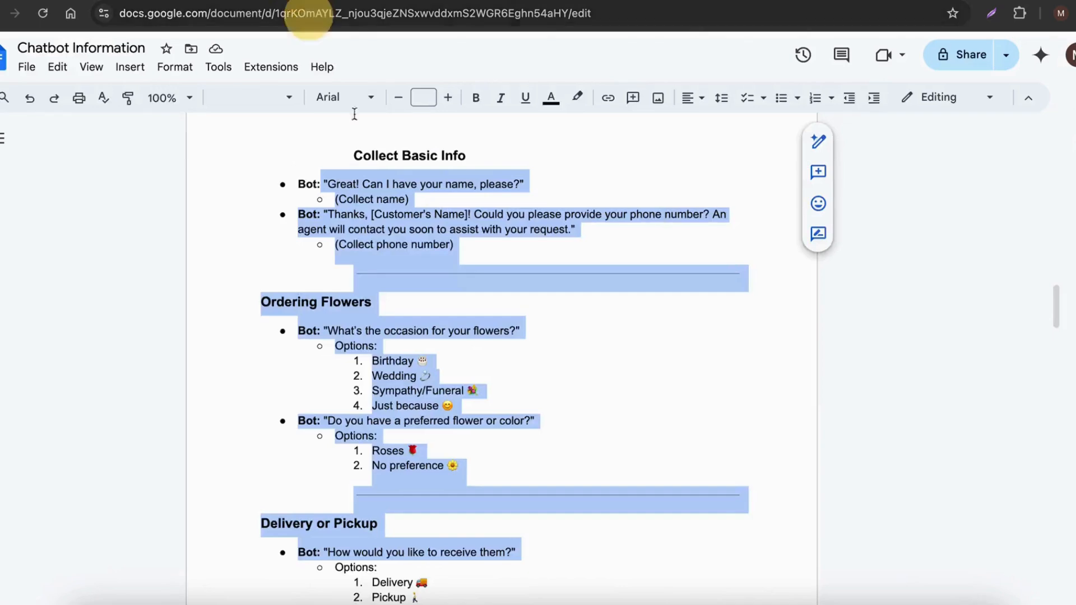
scroll(440, 254, up, 9)
scroll(440, 255, up, 6)
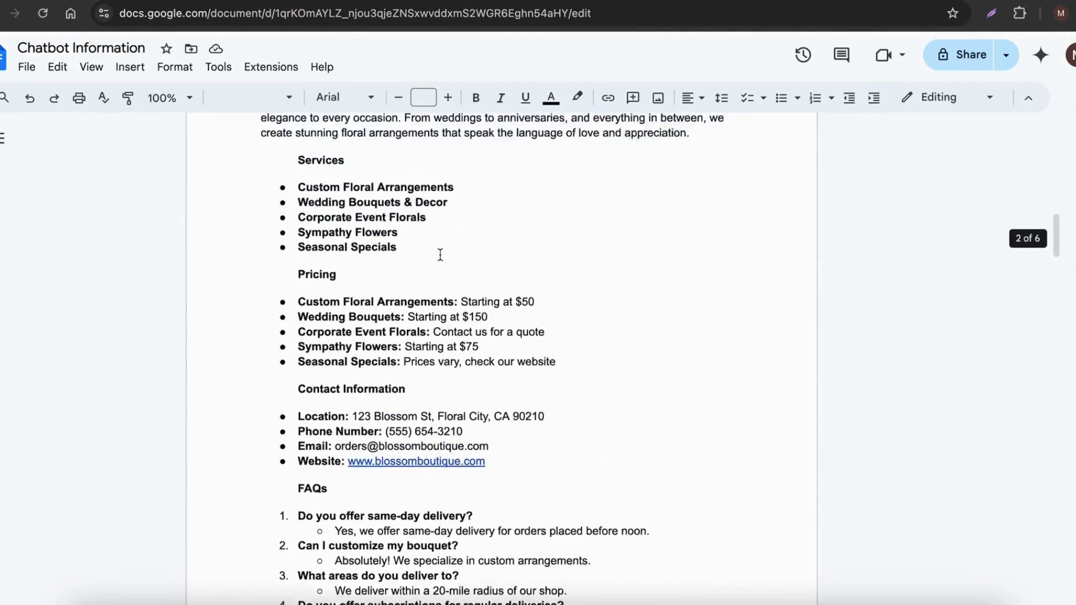
drag(300, 180, 414, 179)
key(ctrl+c)
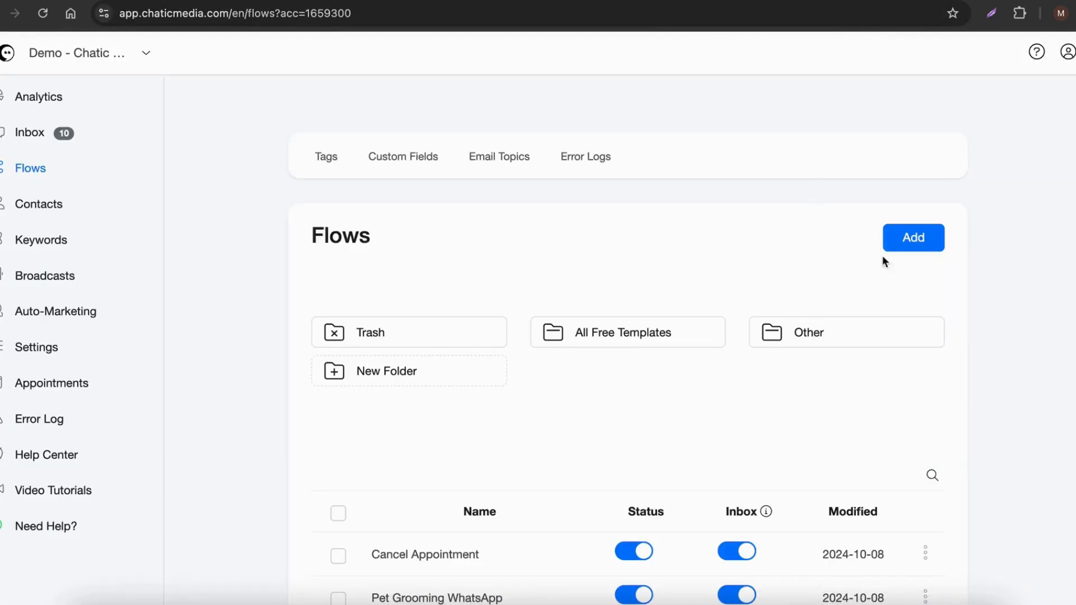
Step: In Chatic Media, create a new flow named "Blossom Boutique - Order Flowers"
click(902, 240)
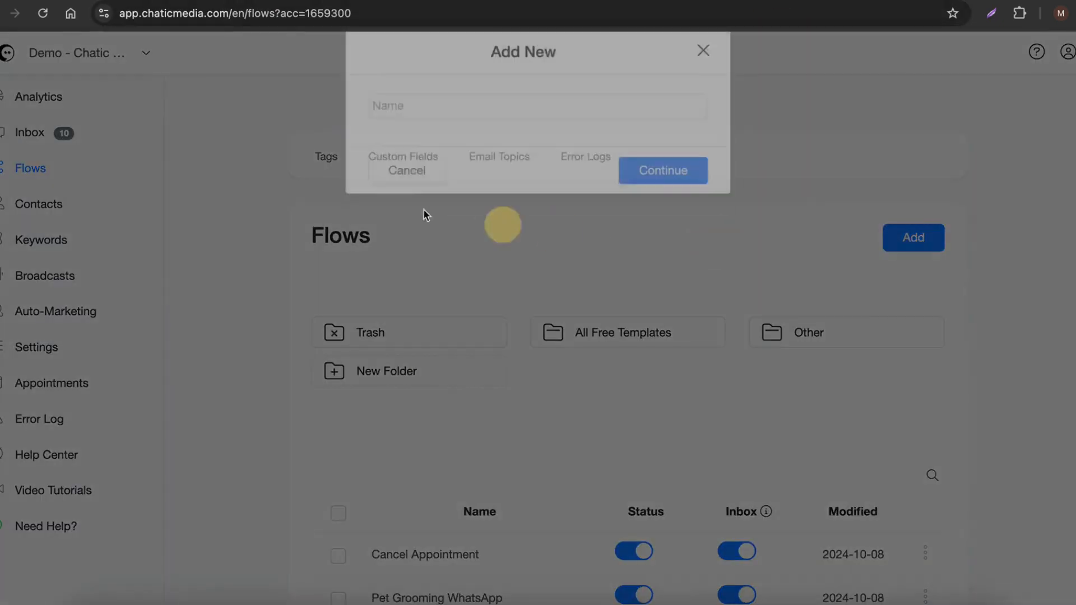
click(404, 130)
key(ctrl+v)
text(- )
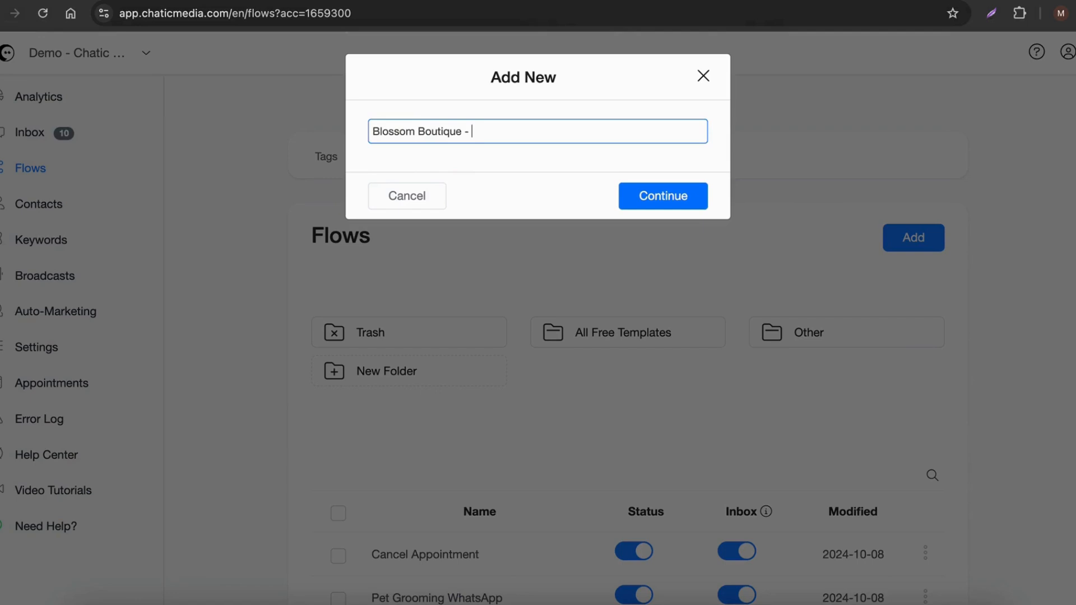
text(Order Flowers)
key(Return)
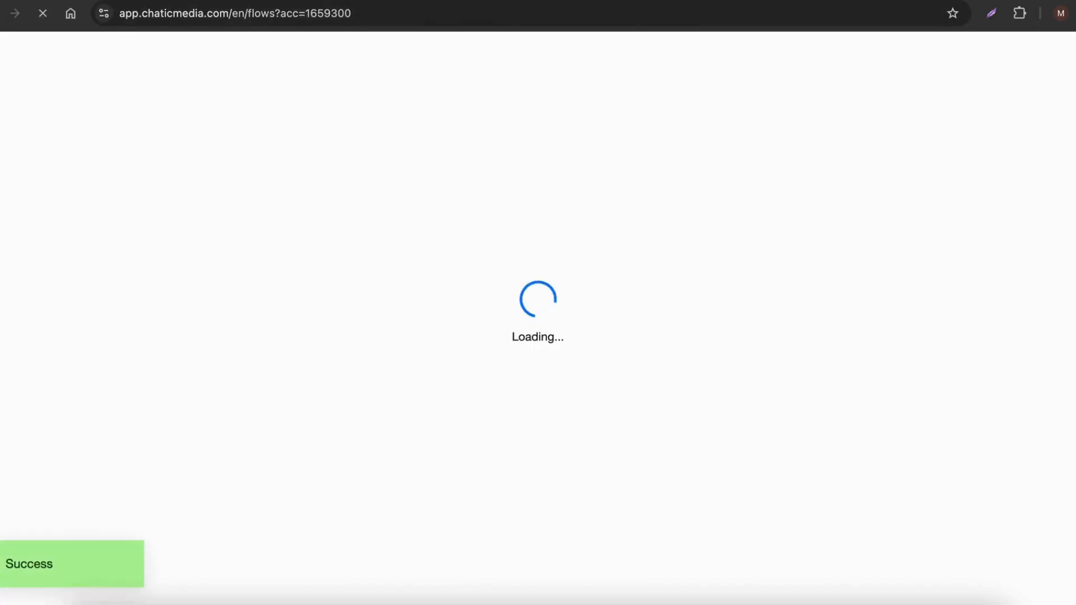
Step: Copy the question "Great! Can I have your name, please?" from the Collect Basic Info section in Google Docs
key(ctrl+Tab)
scroll(346, 293, down, 12)
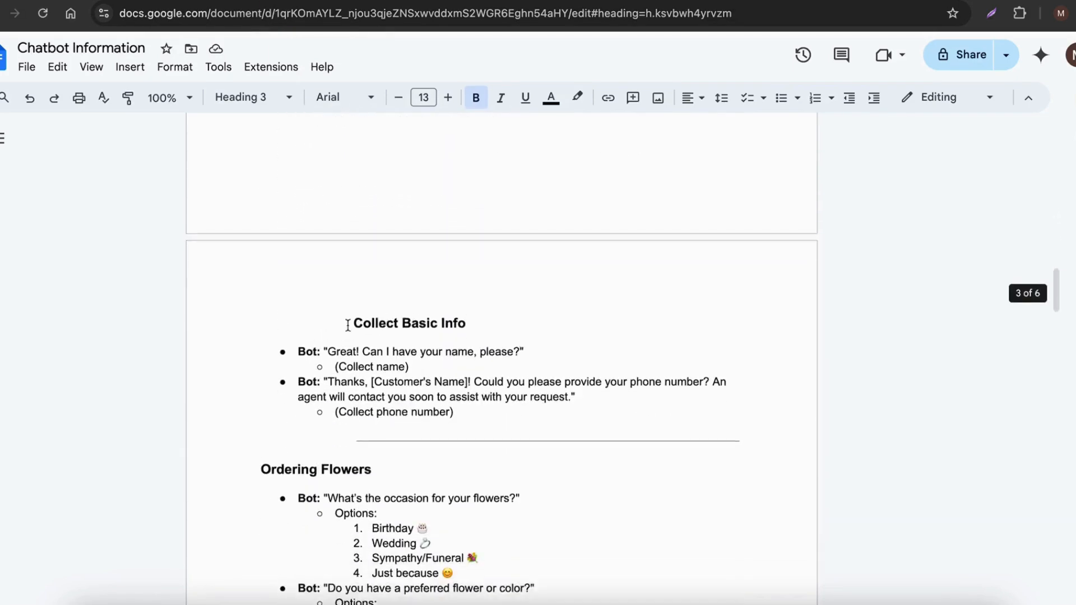
scroll(358, 324, down, 1)
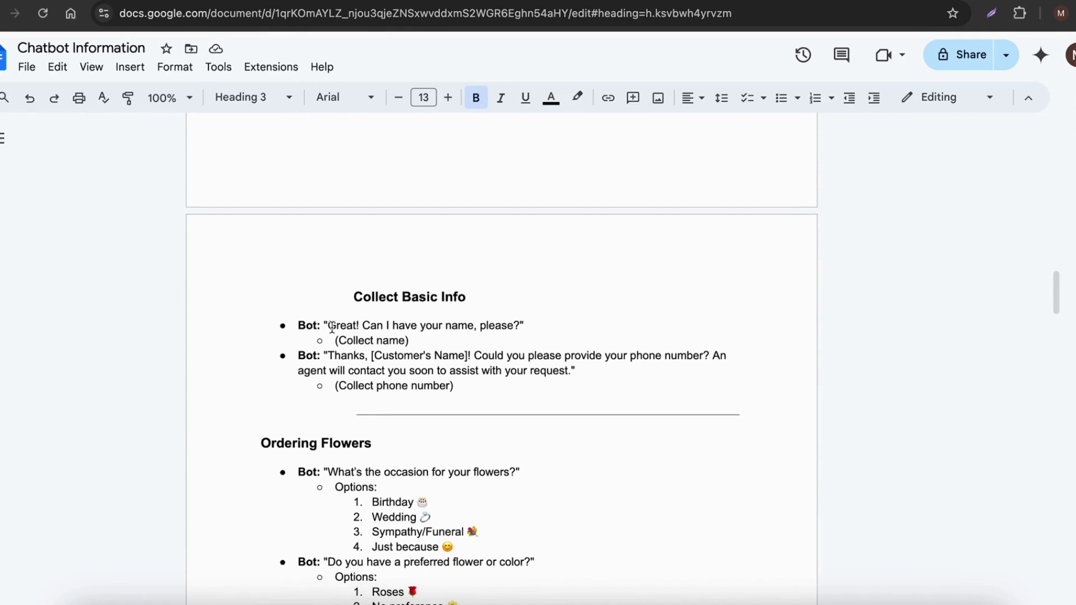
drag(332, 327, 521, 330)
key(super+c)
Step: Switch to the new flow in Chatic Media and add a Get User Data block to the starting Send Message node
click(750, 2)
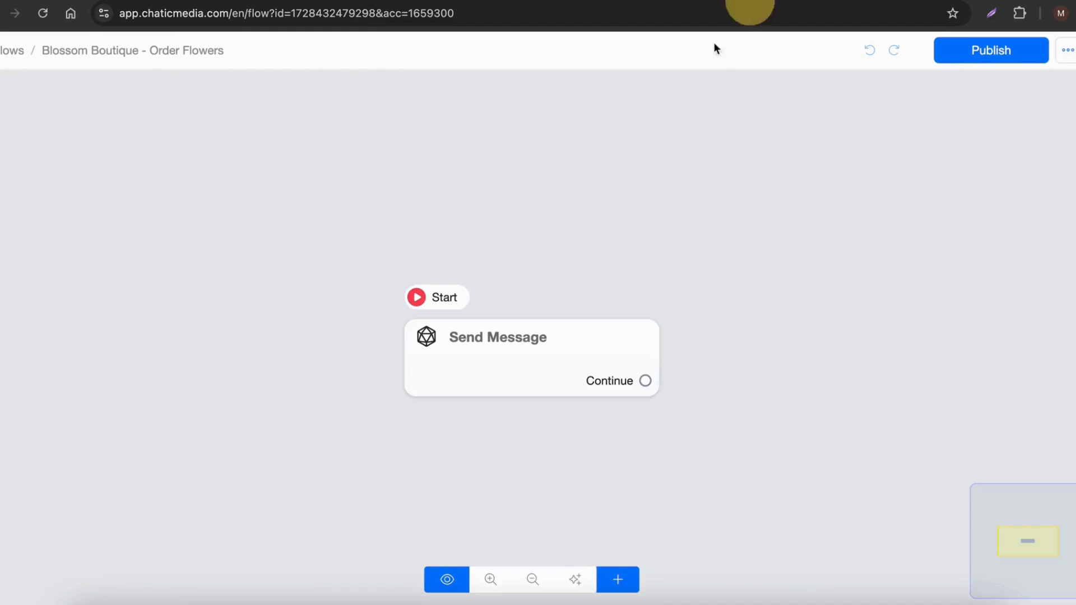
click(514, 363)
click(96, 392)
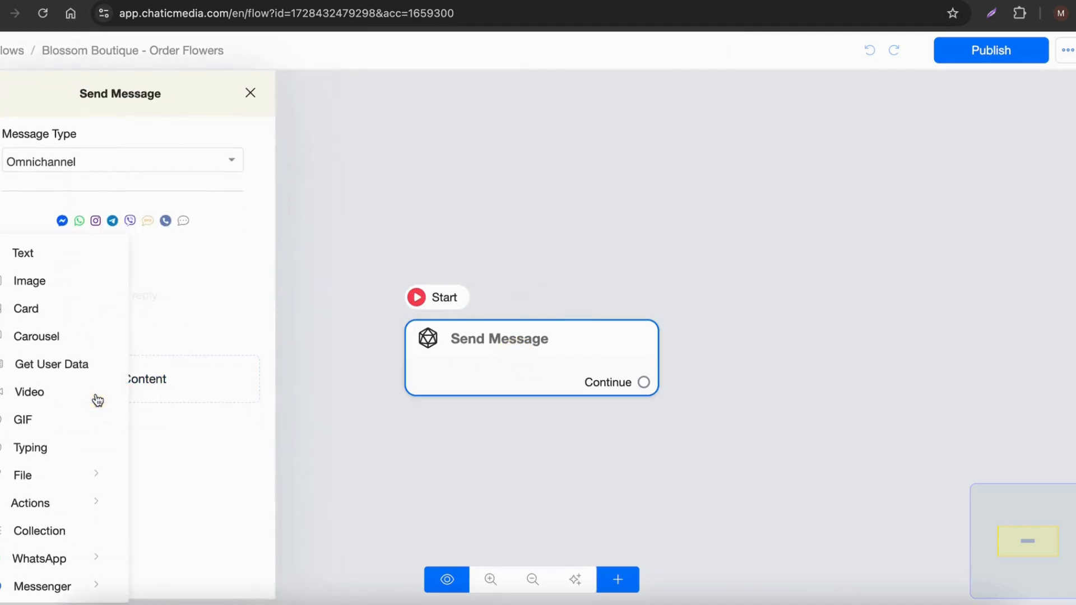
click(54, 374)
Step: Configure the user data block with reply type Text, save the response to the Full Name field, and clear the skip button label
click(126, 315)
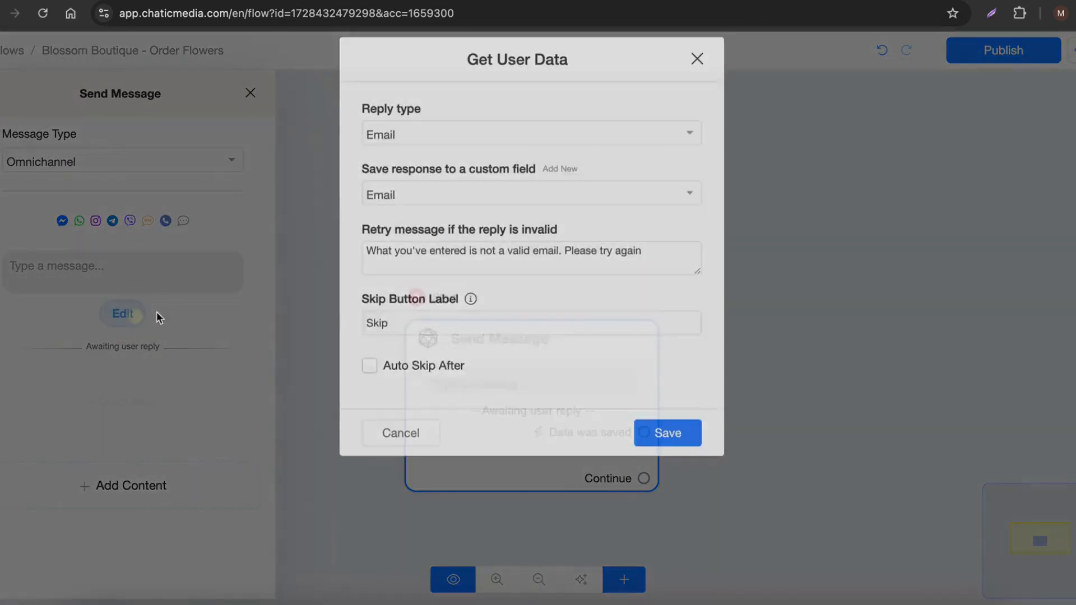
click(444, 160)
click(401, 204)
click(424, 213)
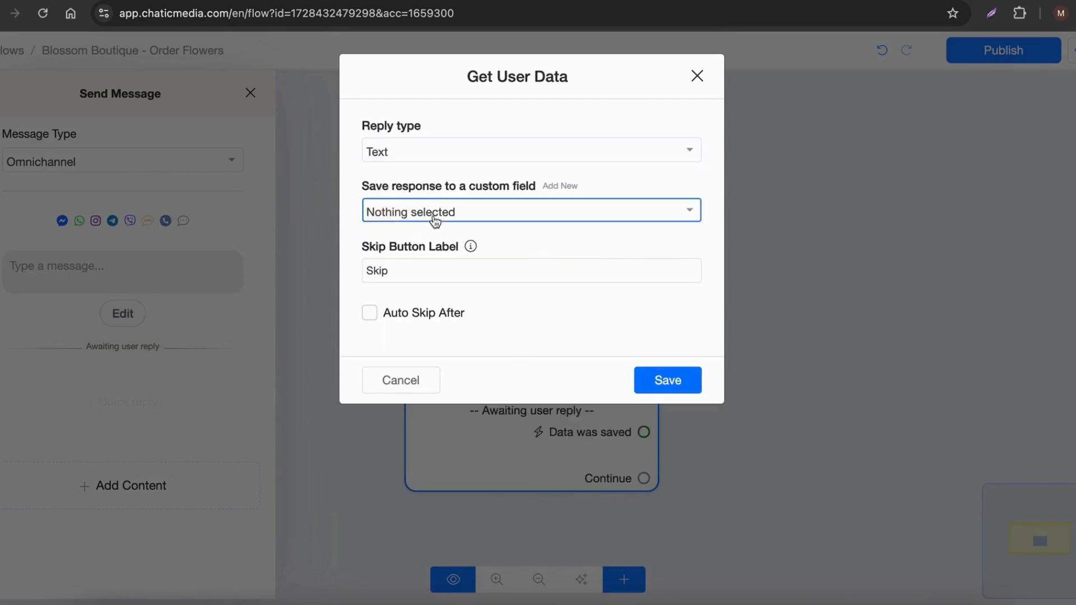
click(409, 360)
double_click(420, 274)
key(BackSpace)
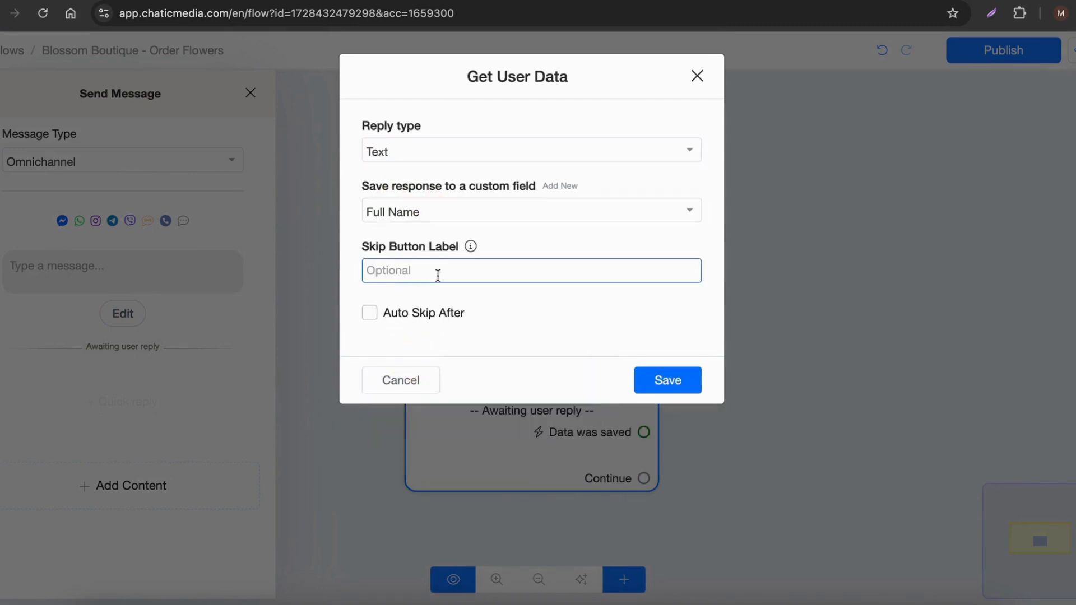
click(659, 384)
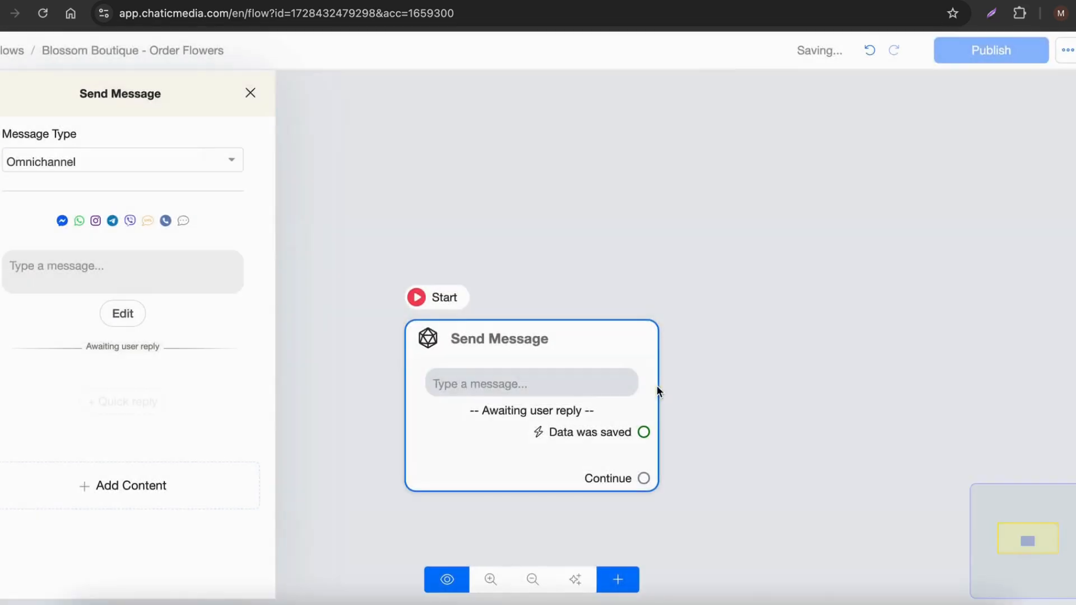
Step: Paste "Great! Can I have your name, please?" as the message of the user data block
click(104, 280)
key(super+v)
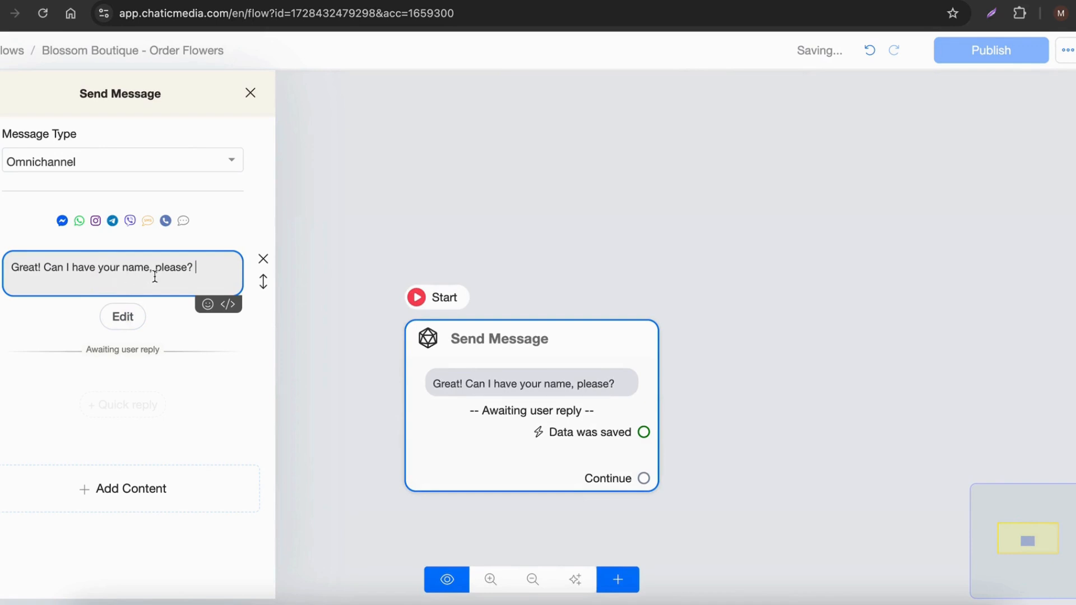
Step: Reword the name message to "To order flowers, we need to collect some information from you! First of all, can I have your name, please?"
double_click(37, 268)
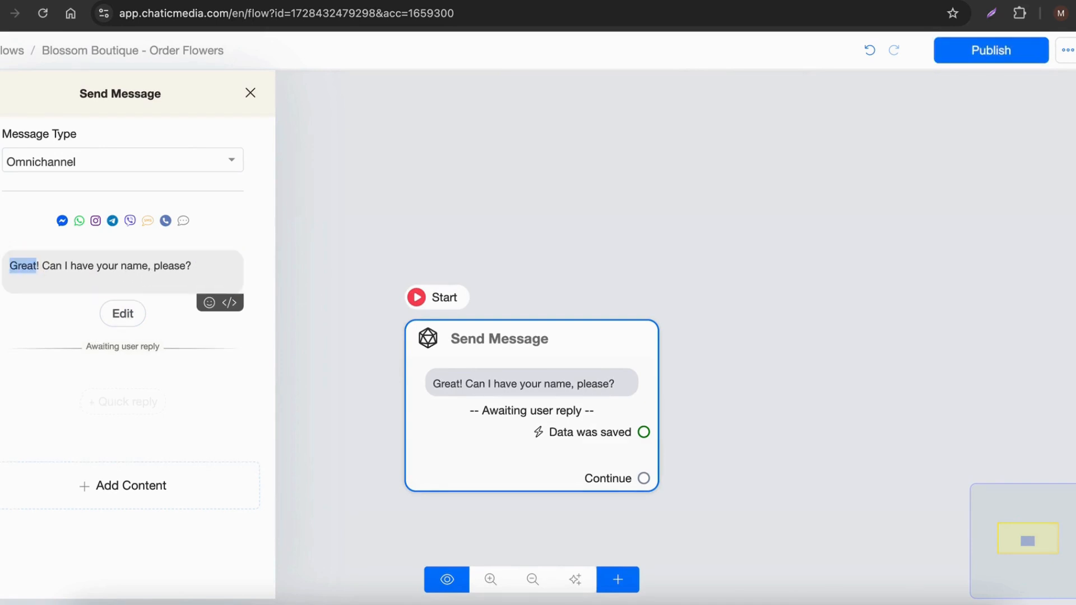
key(BackSpace)
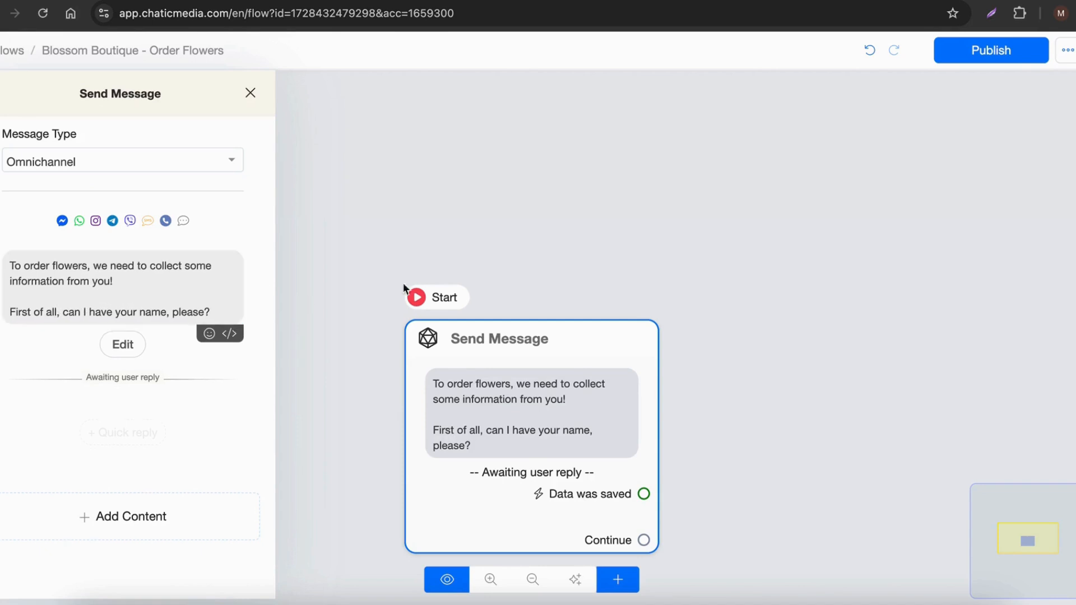
click(298, 247)
Step: In Google Docs, copy the phone number request from "Thanks, [Customer's Name]!" through "assist with your request" under Collect Basic Info
scroll(299, 249, down, 3)
drag(436, 359, 229, 315)
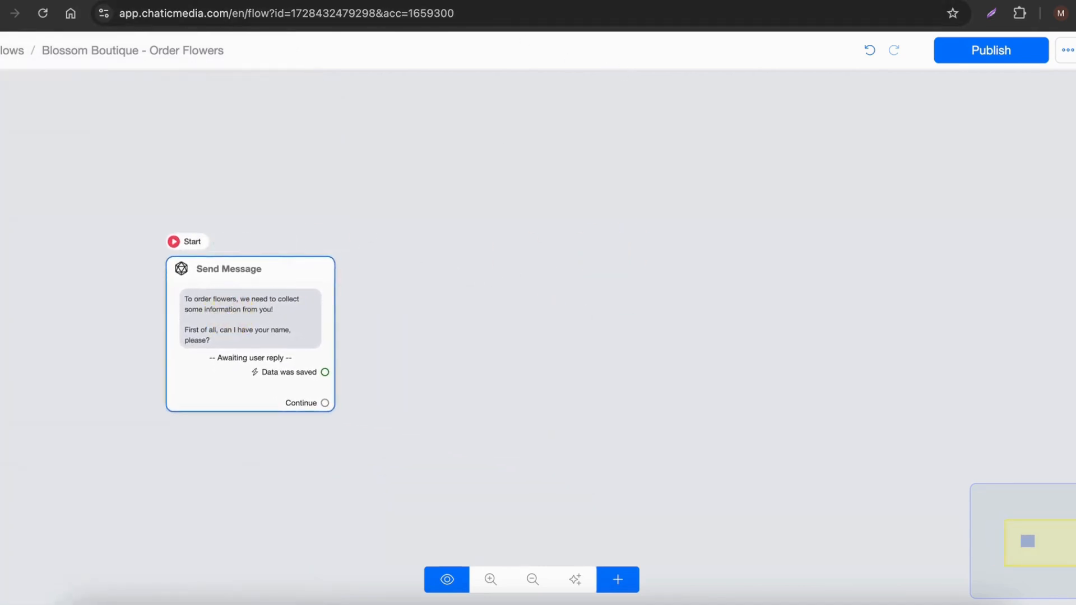
click(415, 1)
scroll(364, 347, down, 1)
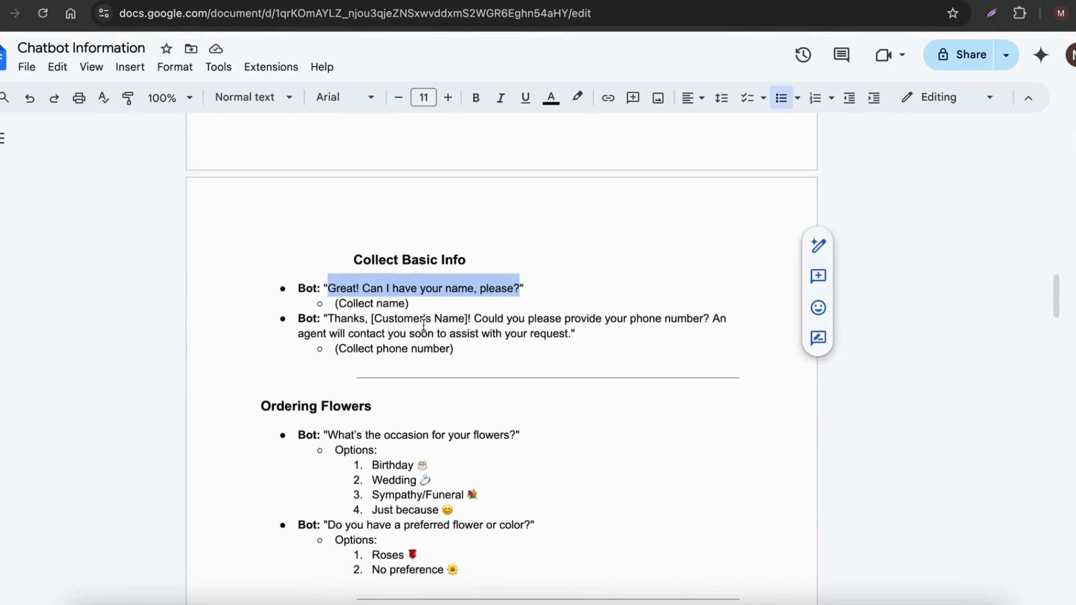
drag(332, 318, 566, 336)
key(ctrl+c)
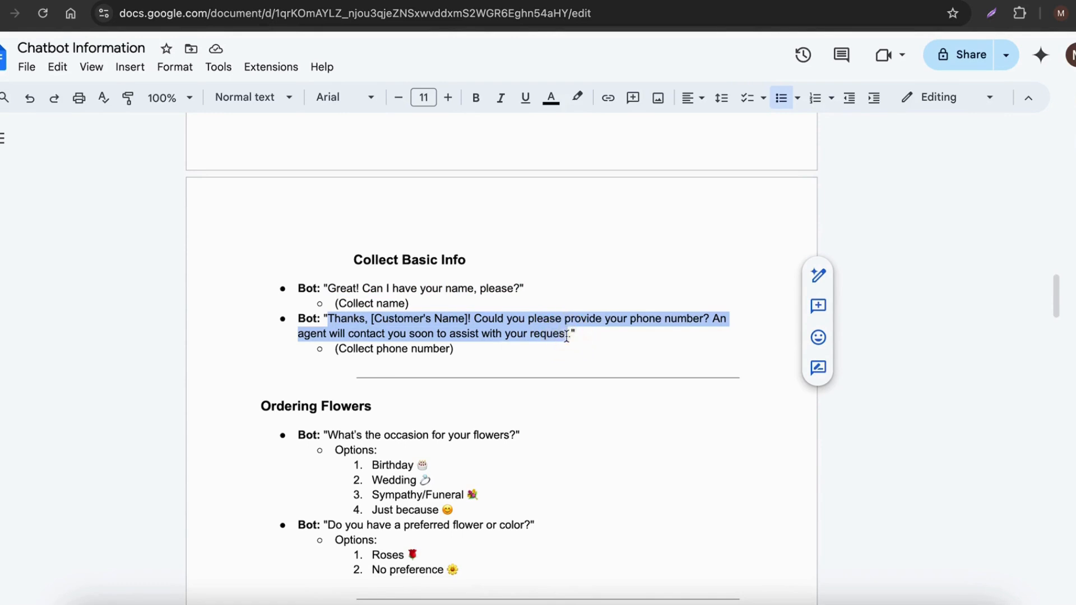
Step: Switch back to Chatic Media and link the first node's Data was saved output to a new Send Message node with a Get User Data block
click(759, 1)
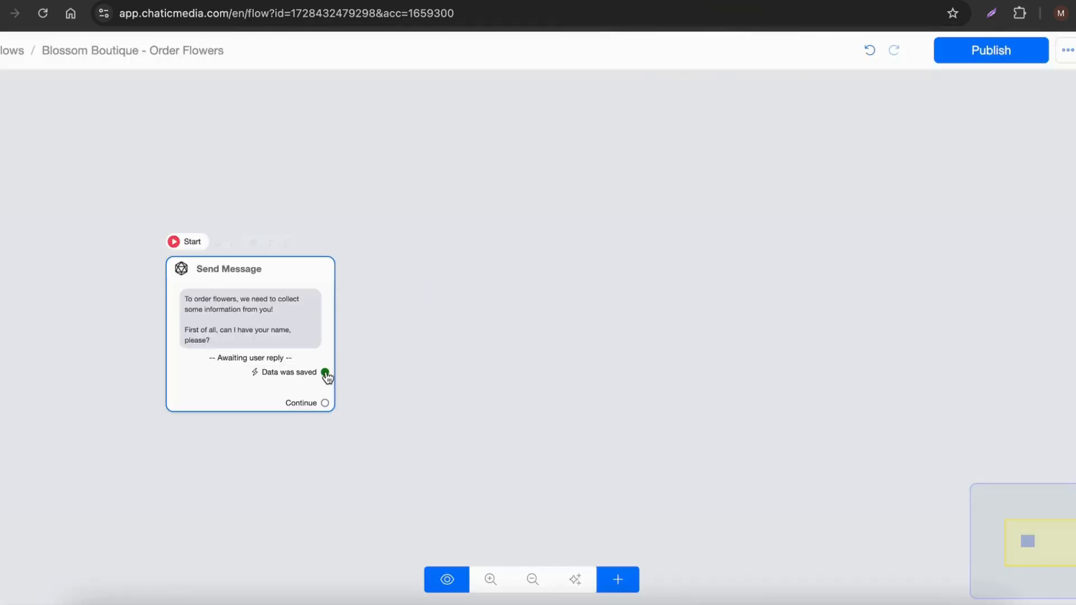
scroll(276, 380, up, 5)
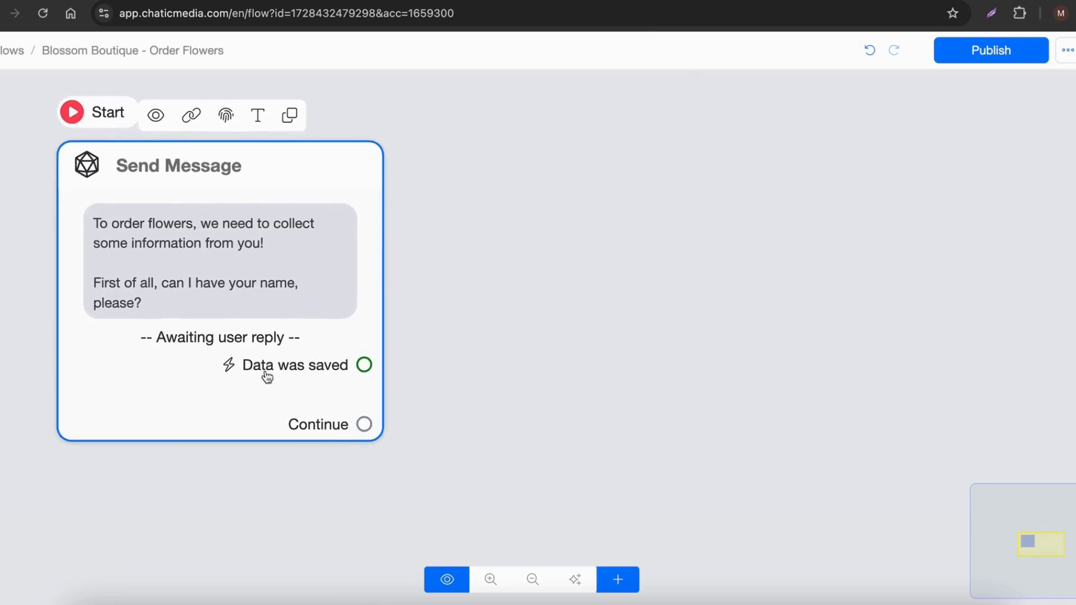
drag(365, 367, 638, 168)
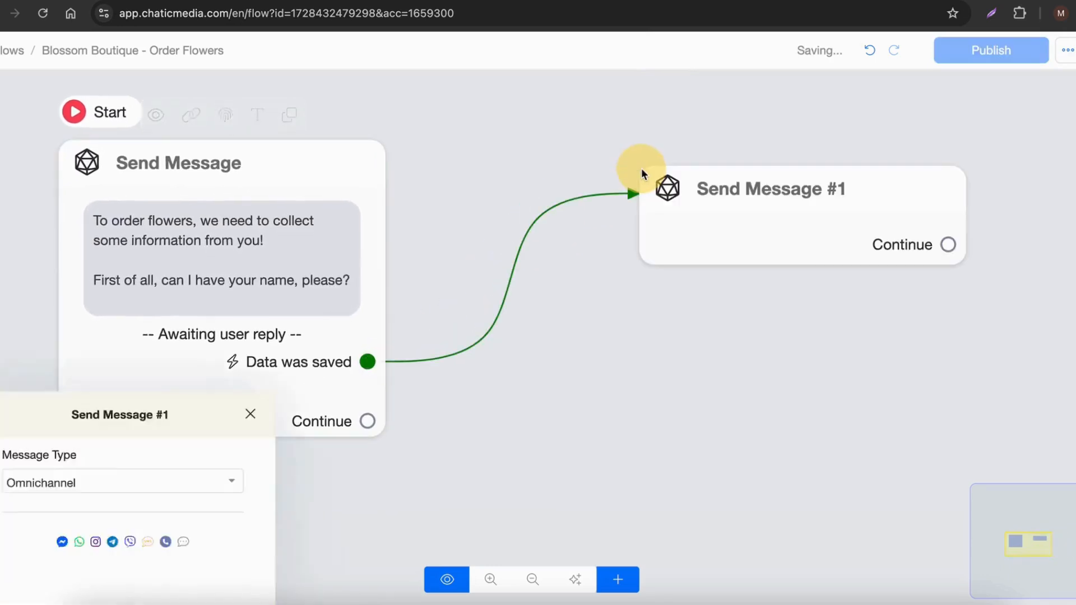
click(106, 392)
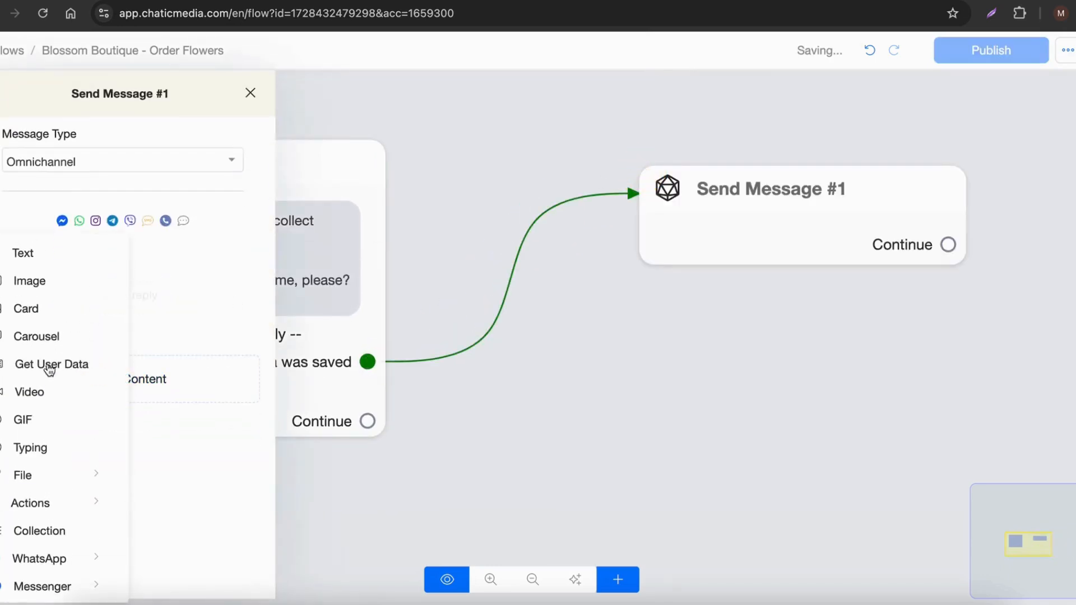
click(48, 370)
Step: Configure the user data block in Send Message #1 with reply type Phone and an empty skip button label
click(118, 311)
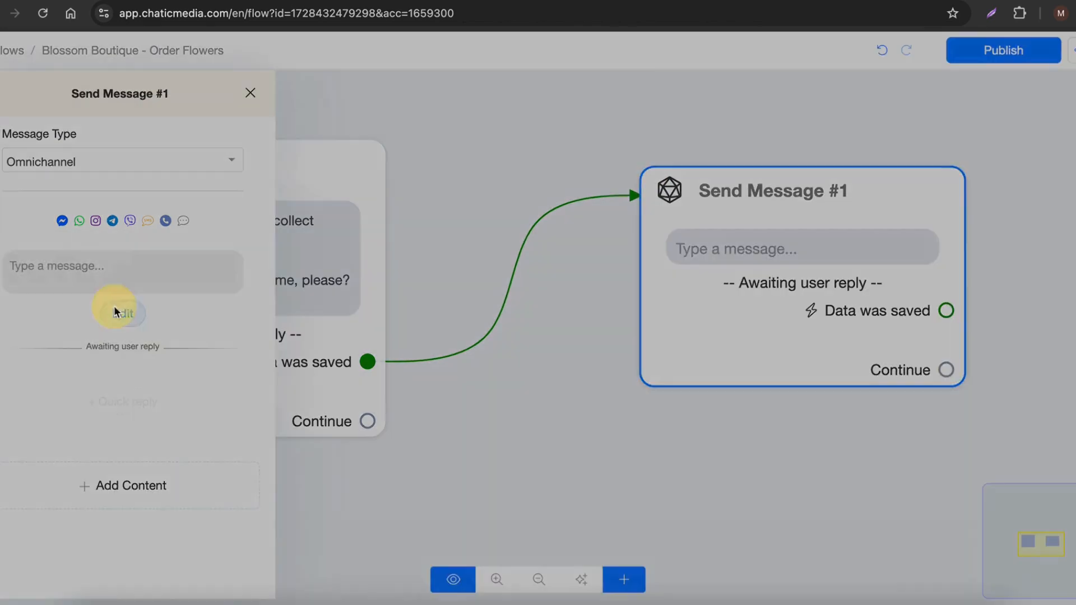
click(444, 154)
click(409, 247)
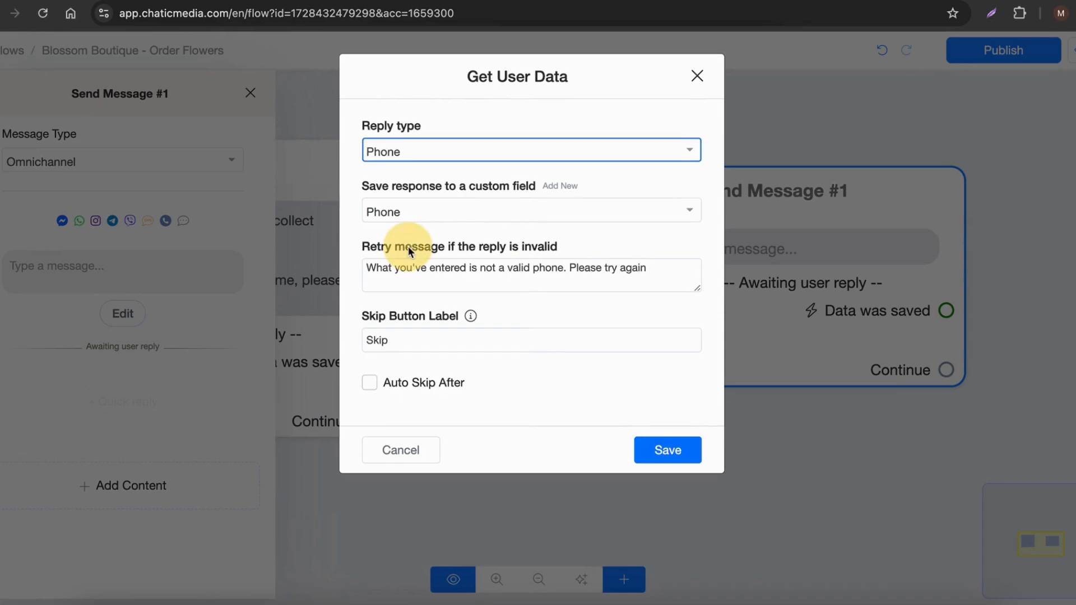
double_click(399, 342)
key(BackSpace)
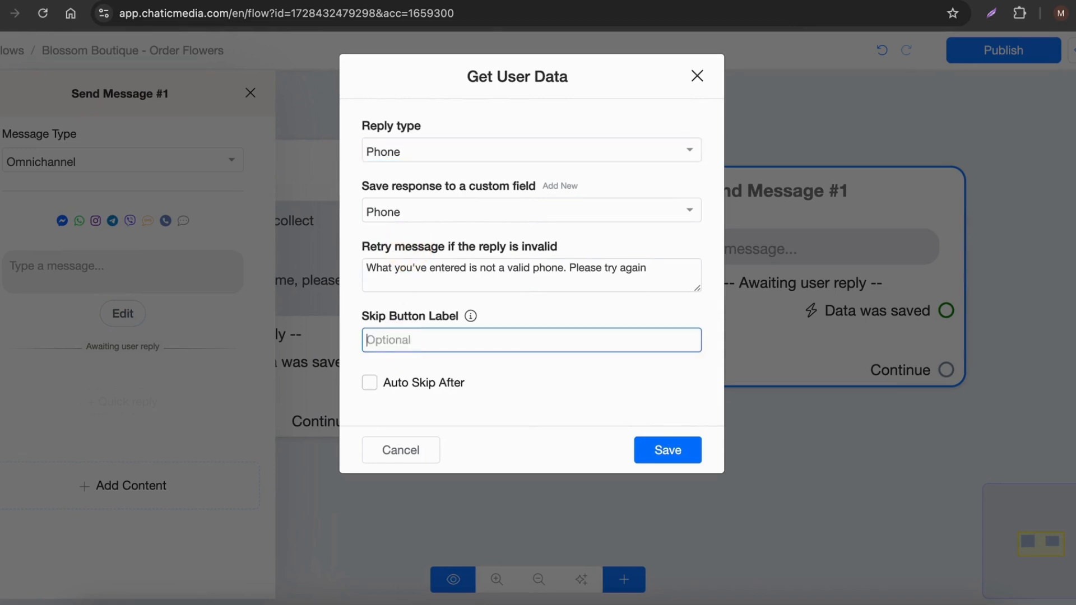
click(669, 451)
Step: Paste the phone number request as the block's message and replace [Customer's Name] with the Full Name variable
click(22, 276)
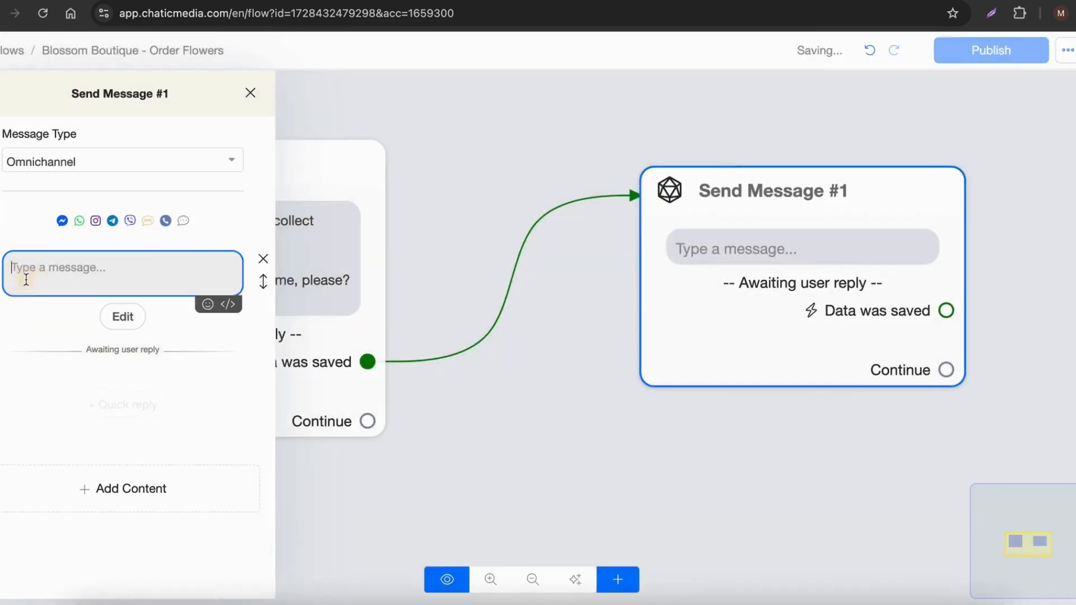
key(ctrl+v)
drag(51, 266, 147, 267)
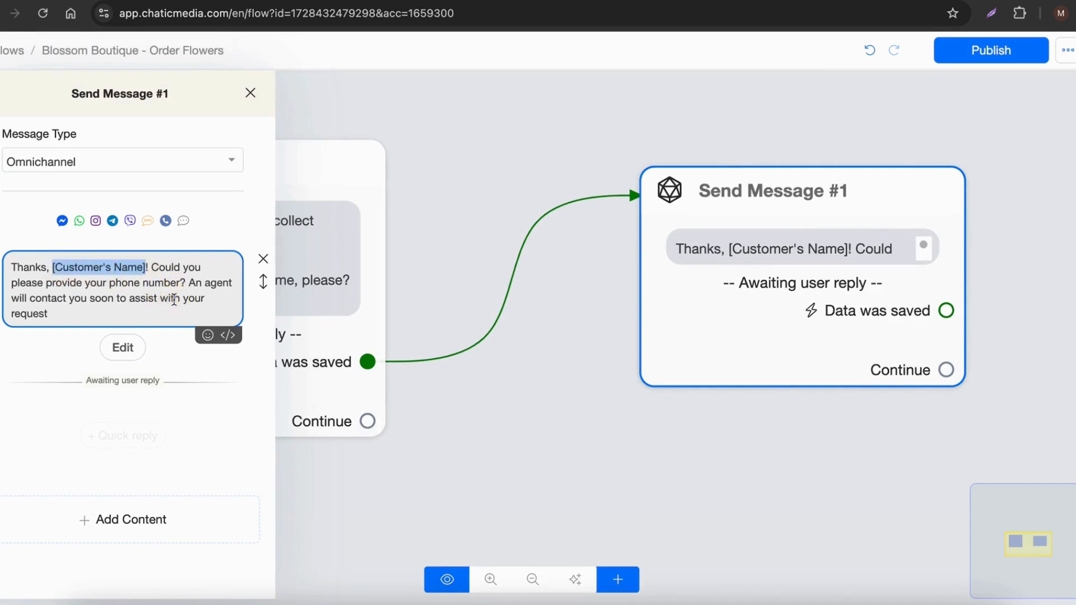
key(BackSpace)
text({{)
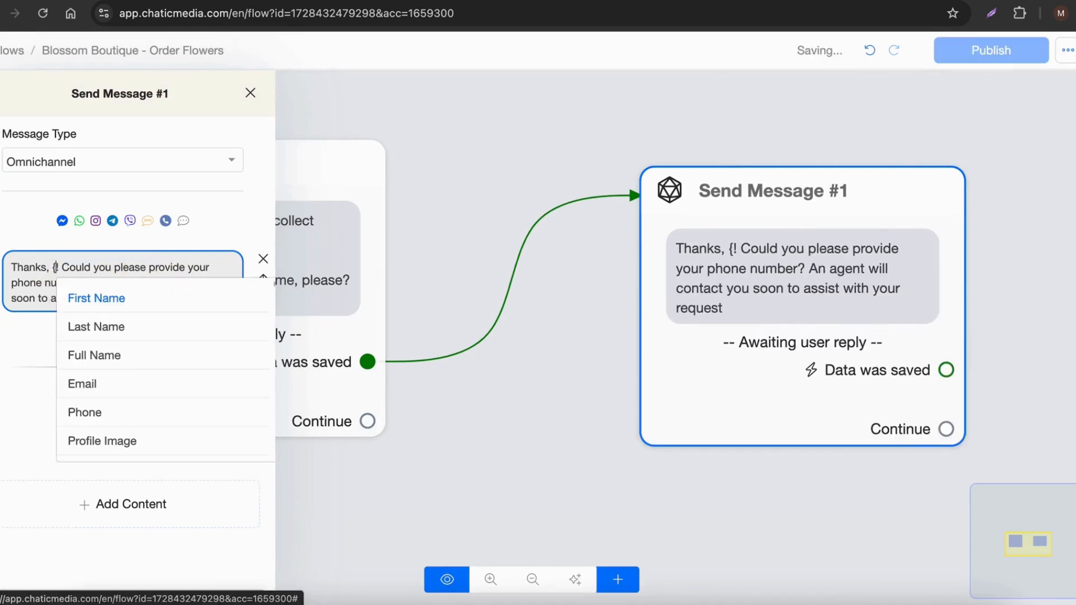
click(112, 354)
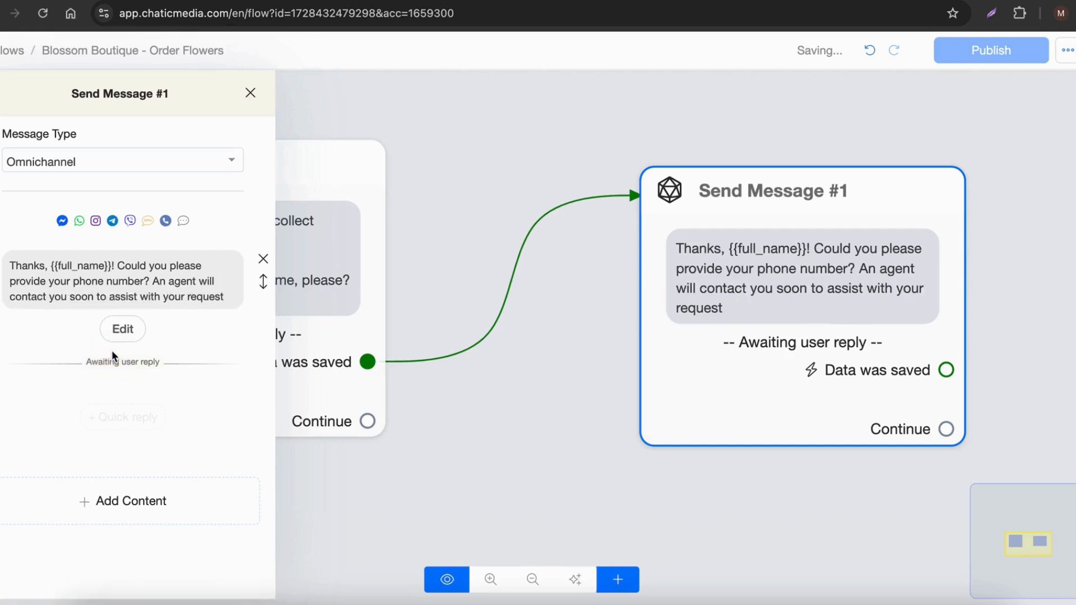
click(461, 198)
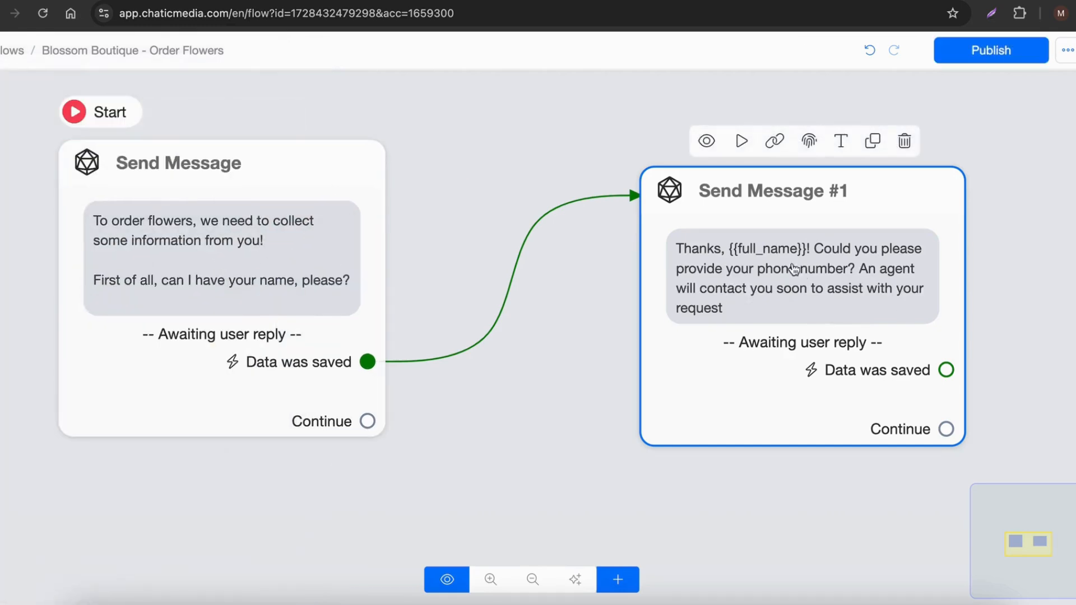
Step: Copy the question "What's the occasion for your flowers?" from the Ordering Flowers section in Google Docs
drag(597, 297, 354, 326)
drag(575, 322, 519, 324)
scroll(445, 300, down, 3)
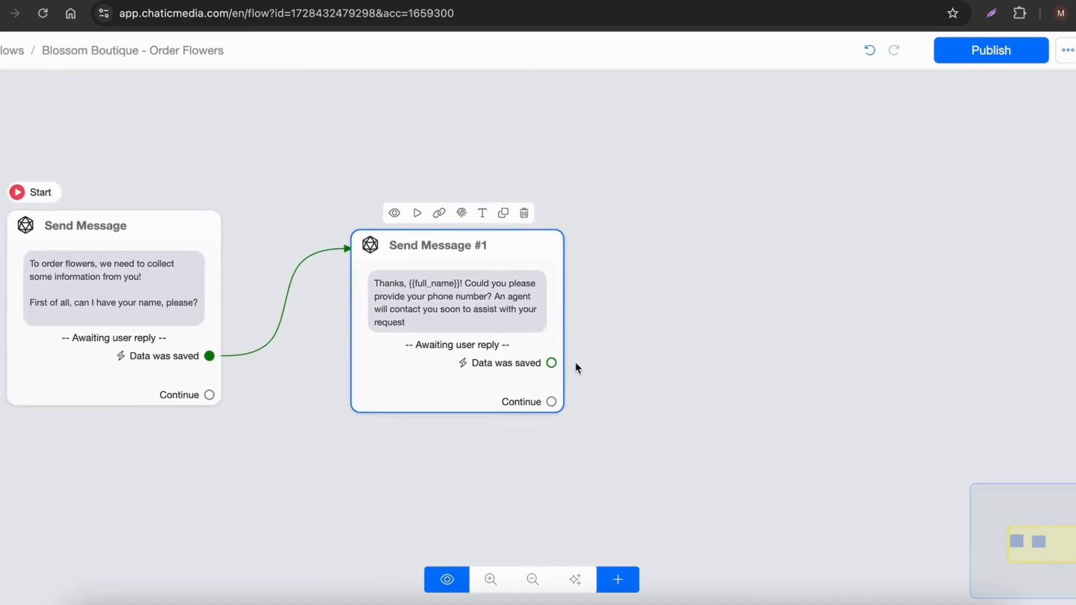
scroll(575, 361, up, 2)
scroll(404, 292, down, 3)
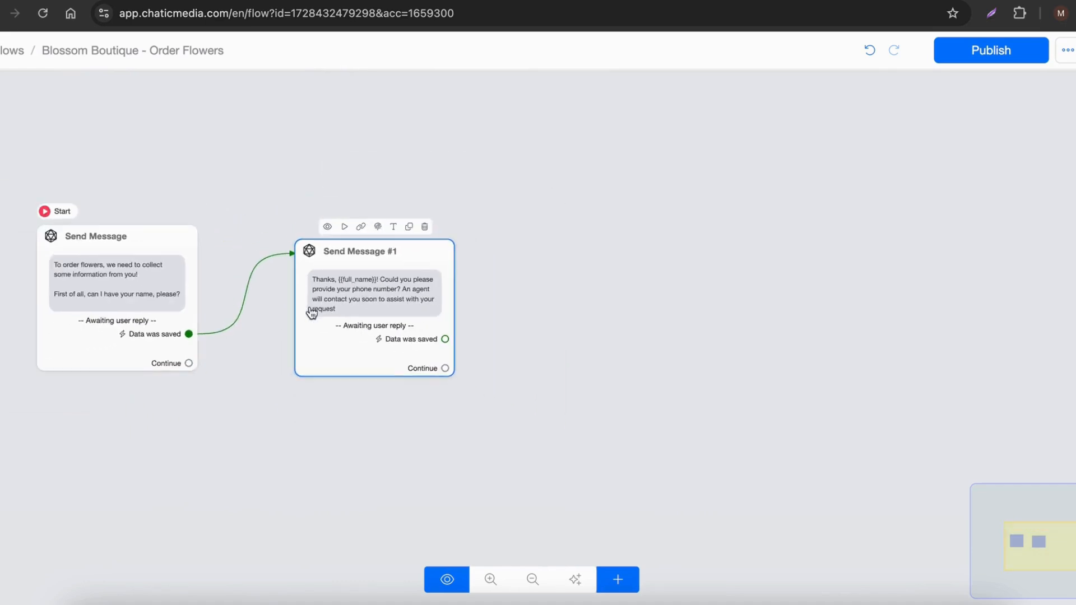
drag(576, 295, 443, 292)
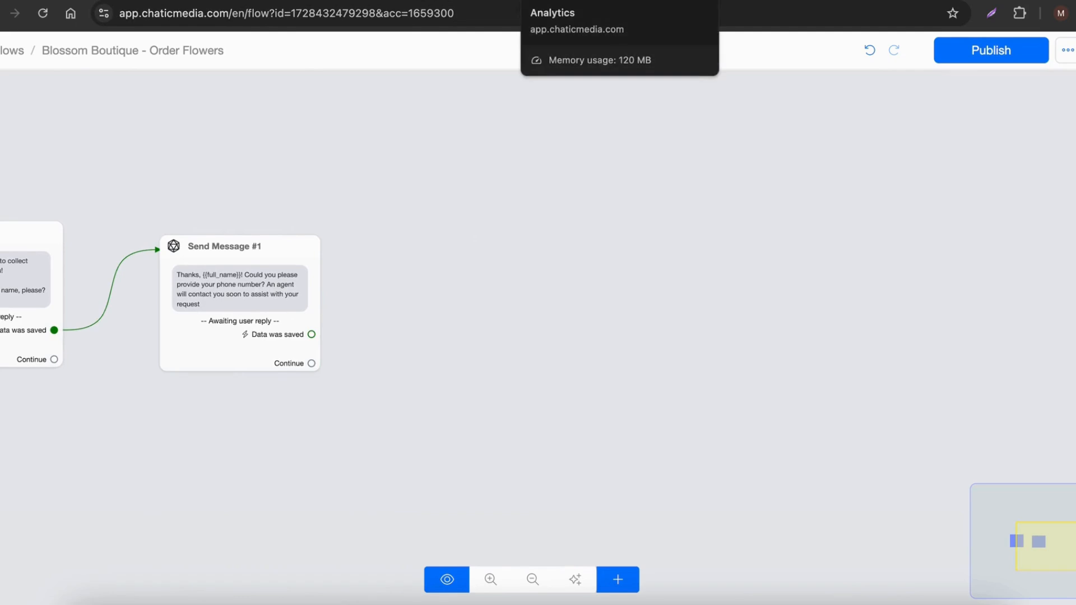
click(269, 1)
scroll(366, 364, down, 2)
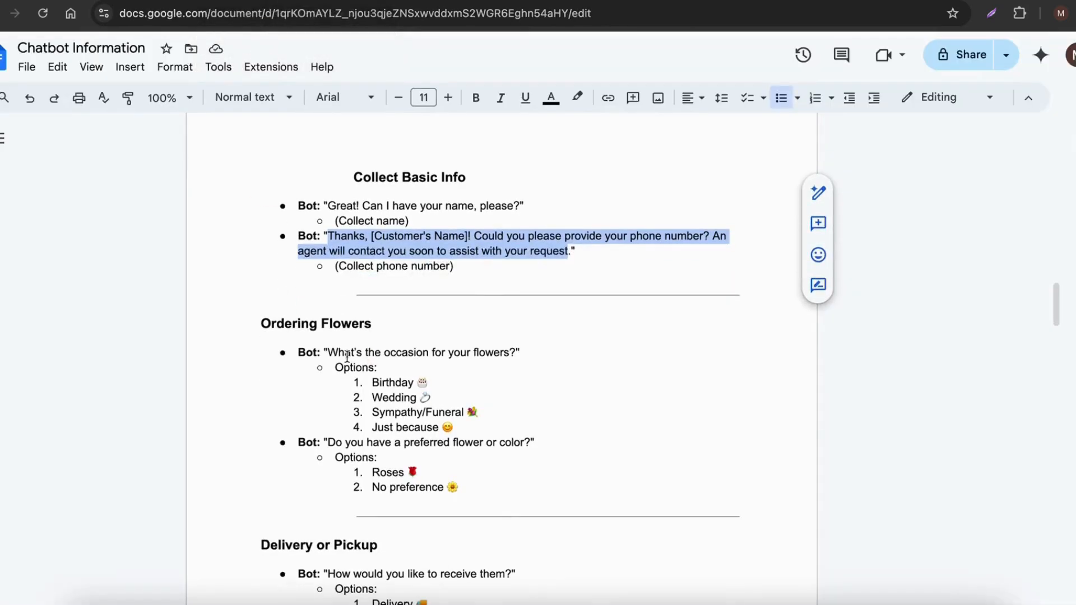
drag(328, 351, 513, 353)
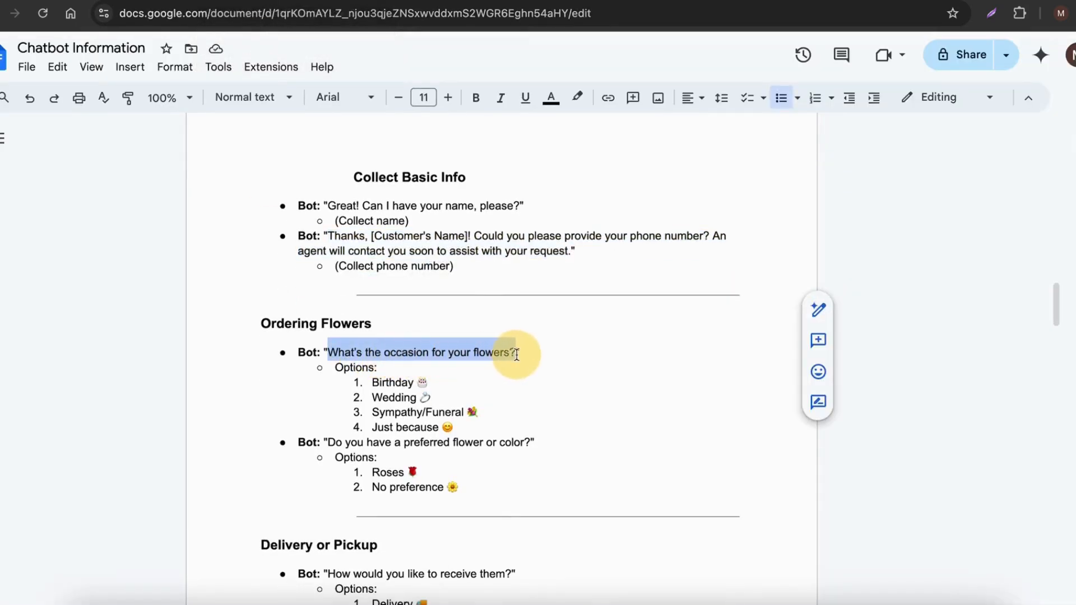
Step: Switch back to Chatic Media and link Send Message #1's Data was saved output to a new Send Message node with a Get User Data block
click(622, 1)
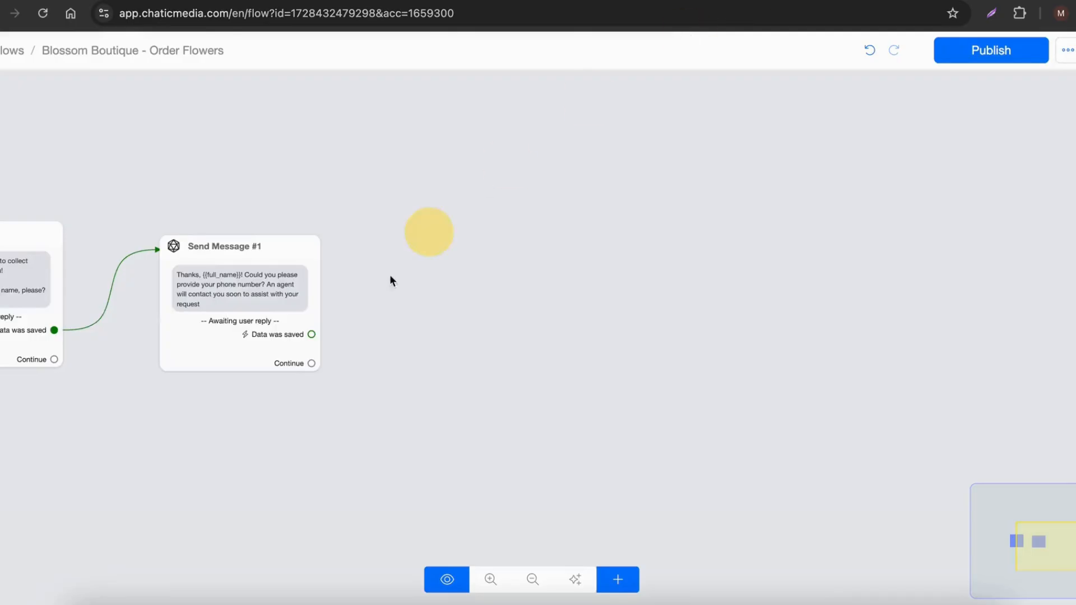
drag(315, 327, 516, 199)
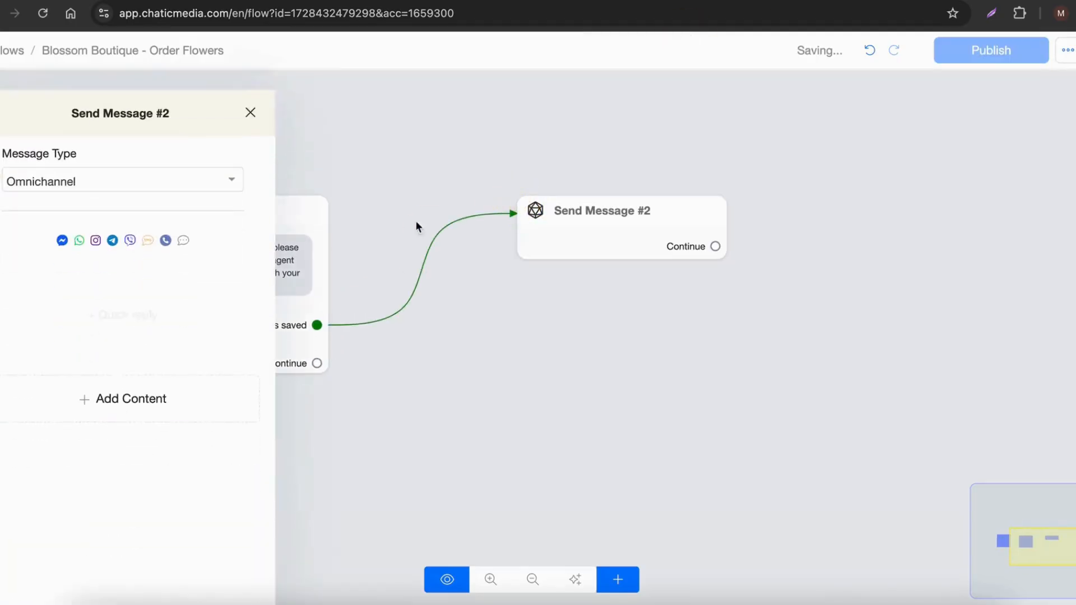
click(135, 370)
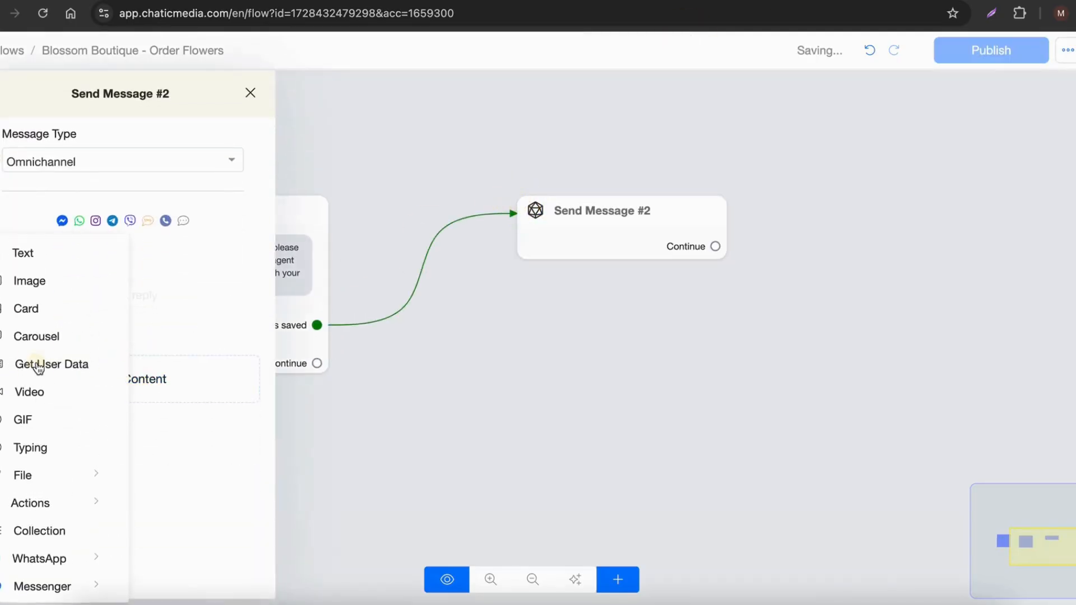
click(38, 365)
Step: Set the new block's reply type to Multiple choice and save the response to a new custom field named flower_occasion
click(122, 315)
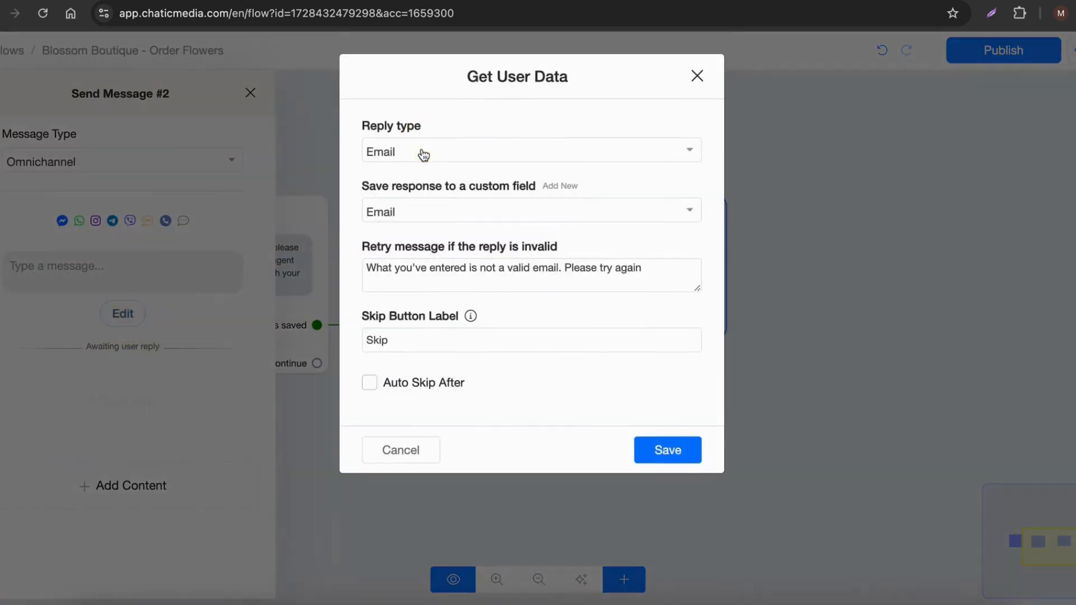
click(423, 156)
click(410, 397)
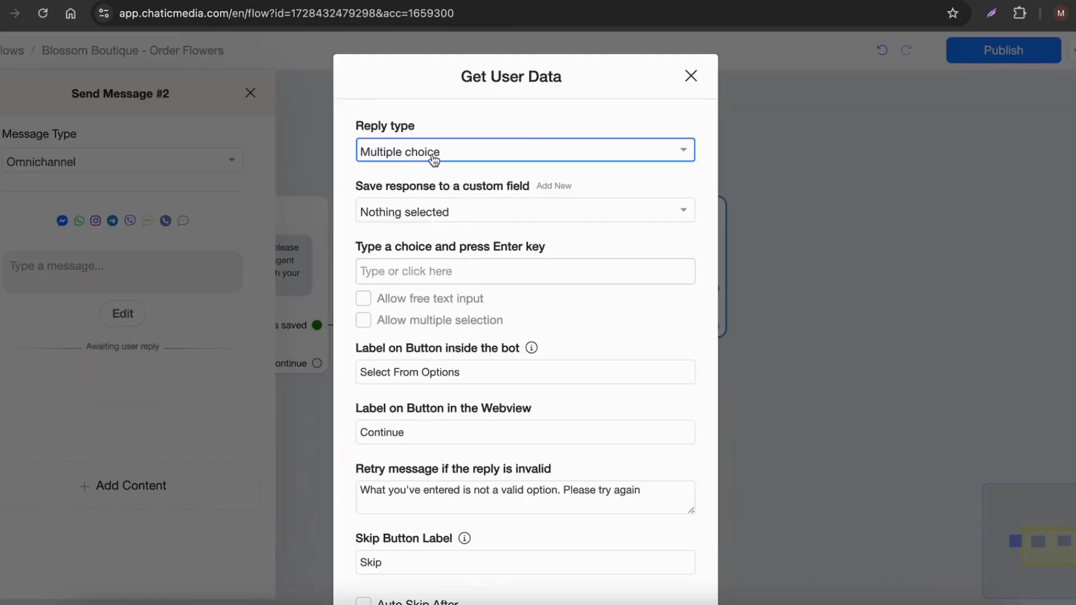
click(558, 189)
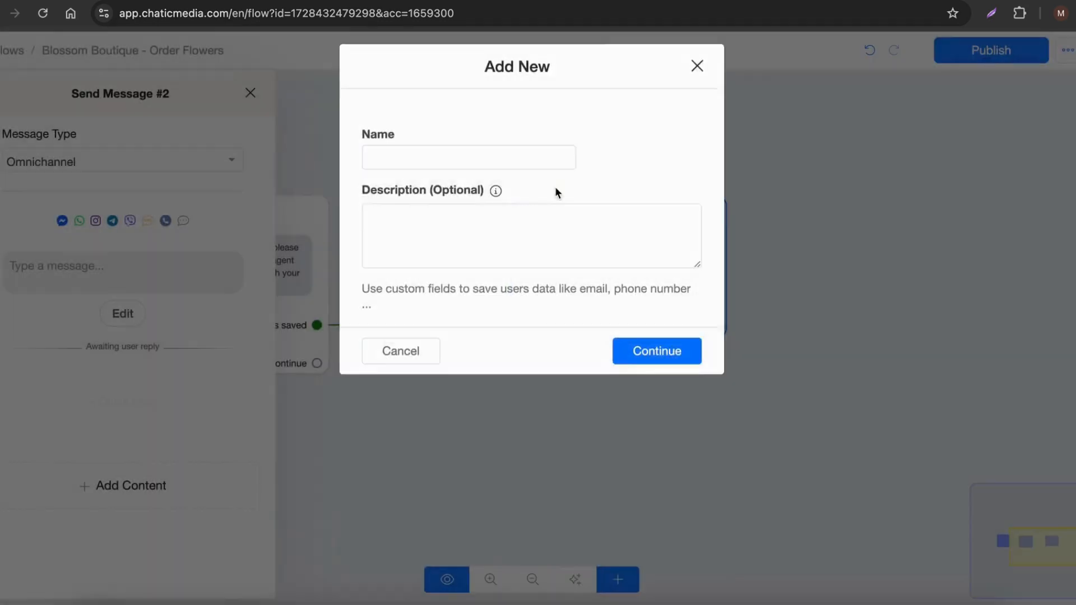
click(445, 163)
text(flower_occasion)
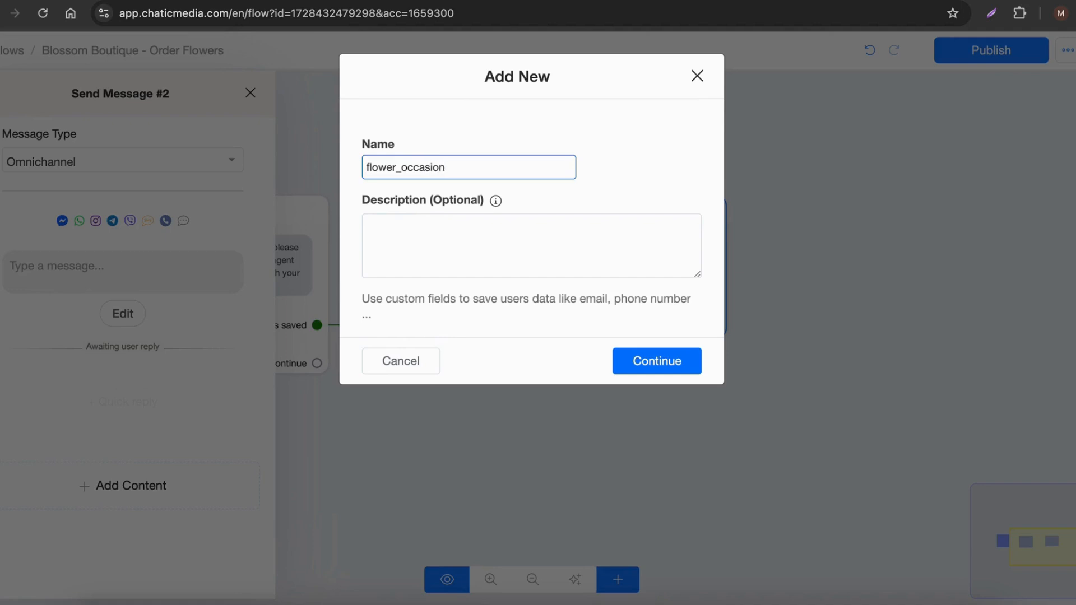
click(651, 358)
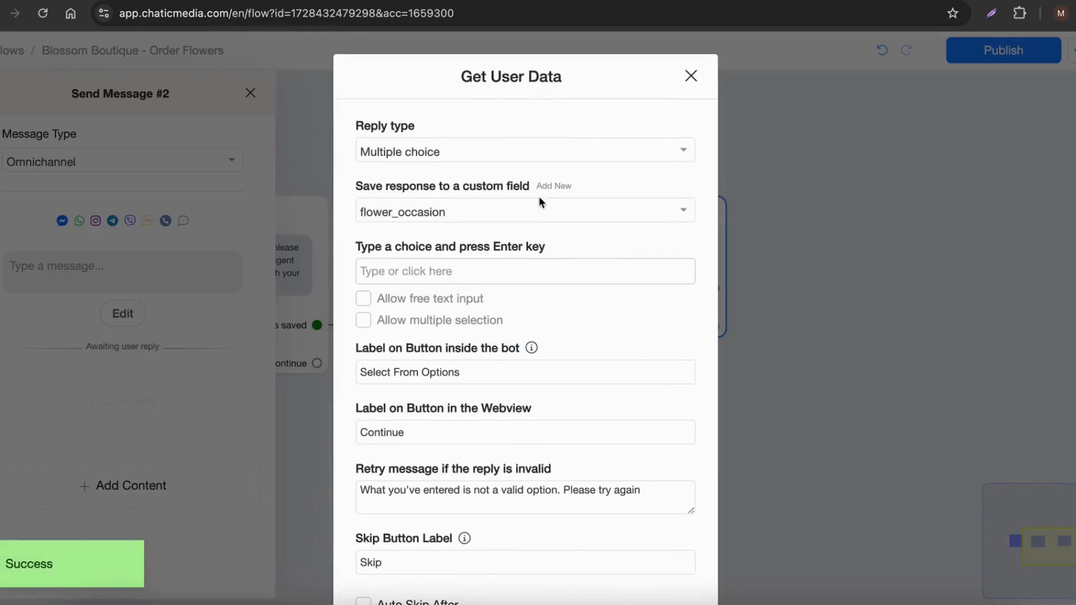
Step: Copy the Birthday option with its emoji from the Google Docs script and add it as a choice in the Chatic Media block
click(303, 2)
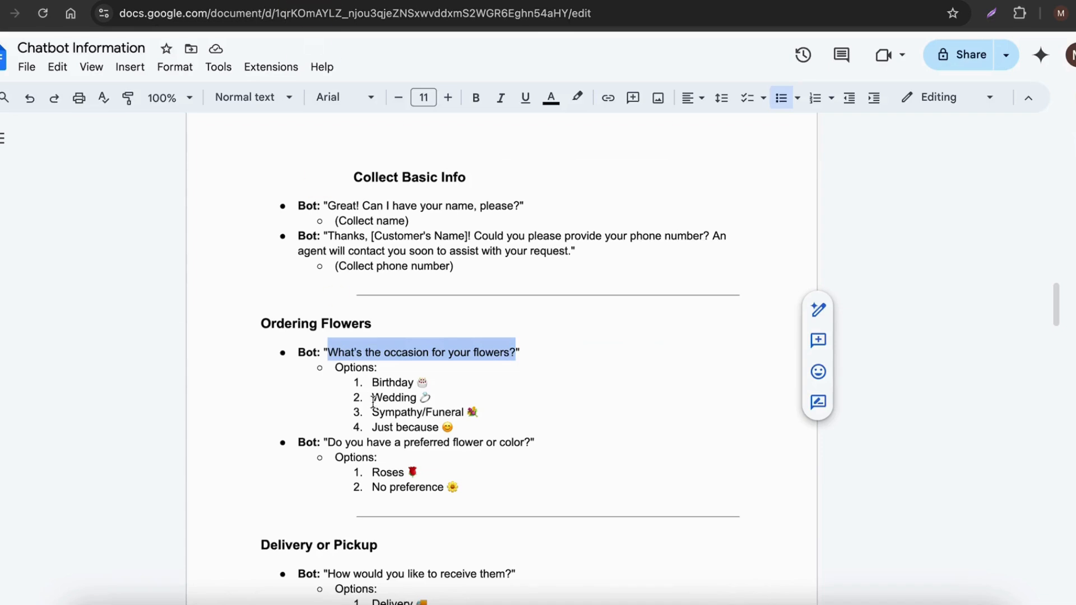
drag(372, 382, 429, 382)
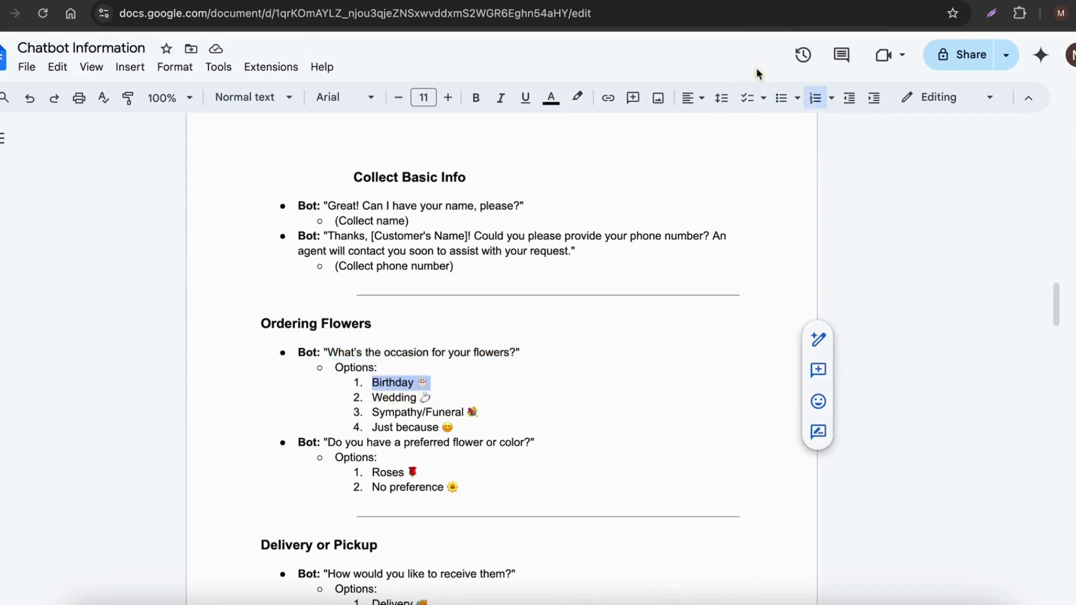
click(757, 2)
click(372, 270)
text(Birthday 🎂)
key(Return)
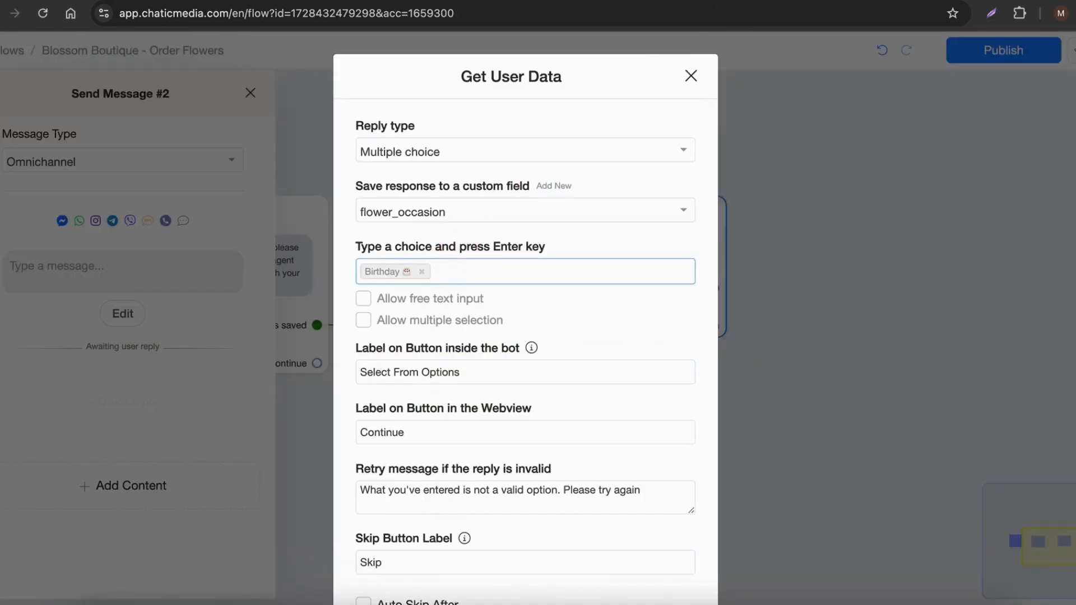
Step: Copy the Wedding option with its emoji from the Google Docs script and add it as a choice in the Chatic Media block
click(303, 2)
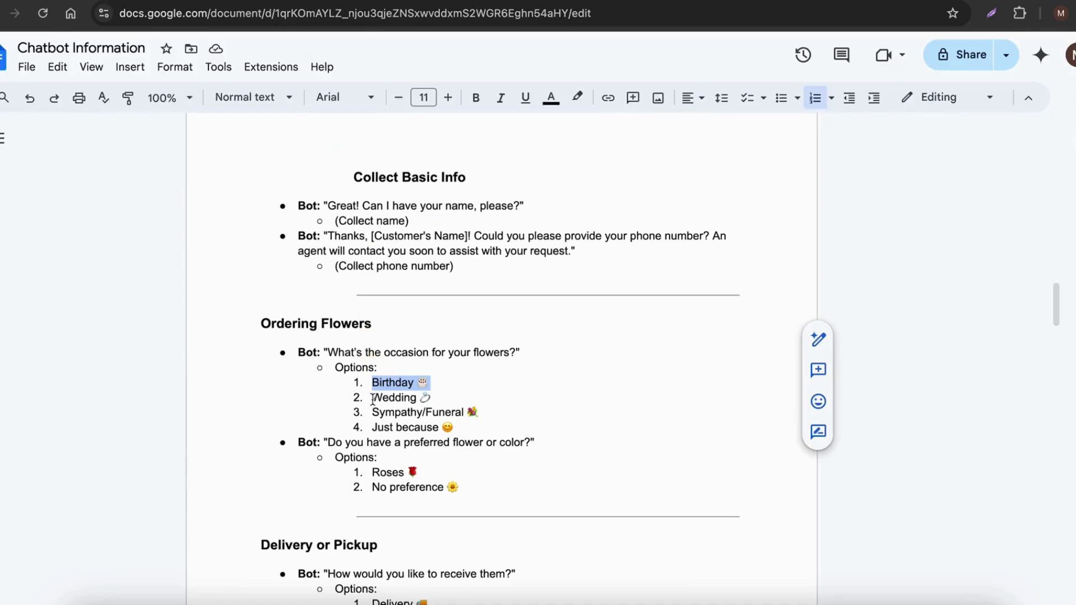
drag(372, 398, 451, 399)
key(ctrl+c)
click(757, 1)
key(ctrl+v)
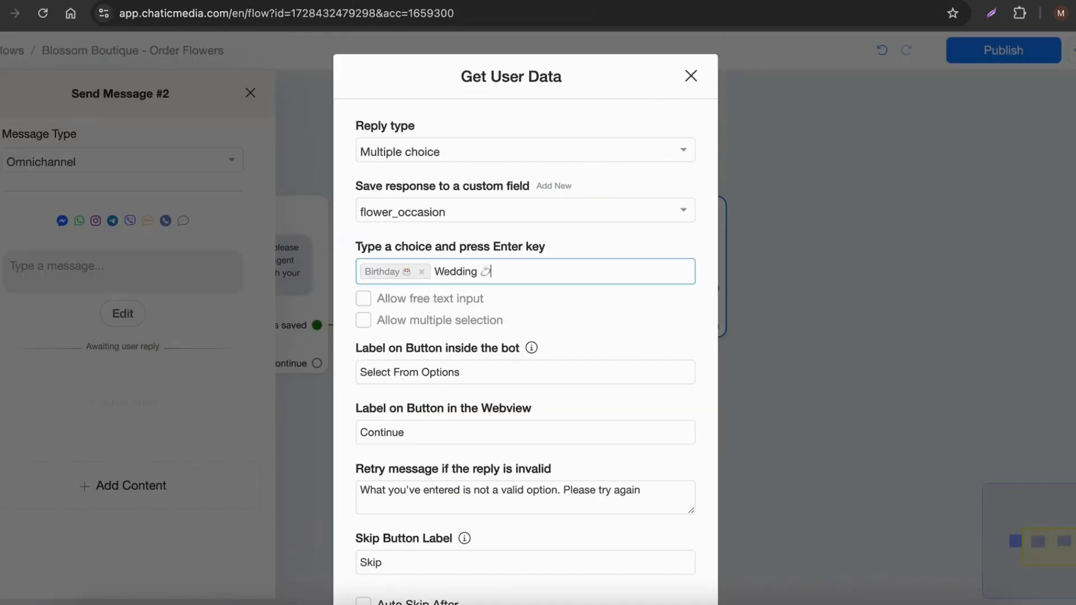
key(Return)
Step: Copy the Sympathy/Funeral option with its emoji from the Google Docs script and add it as the third choice in the Chatic Media block
click(303, 3)
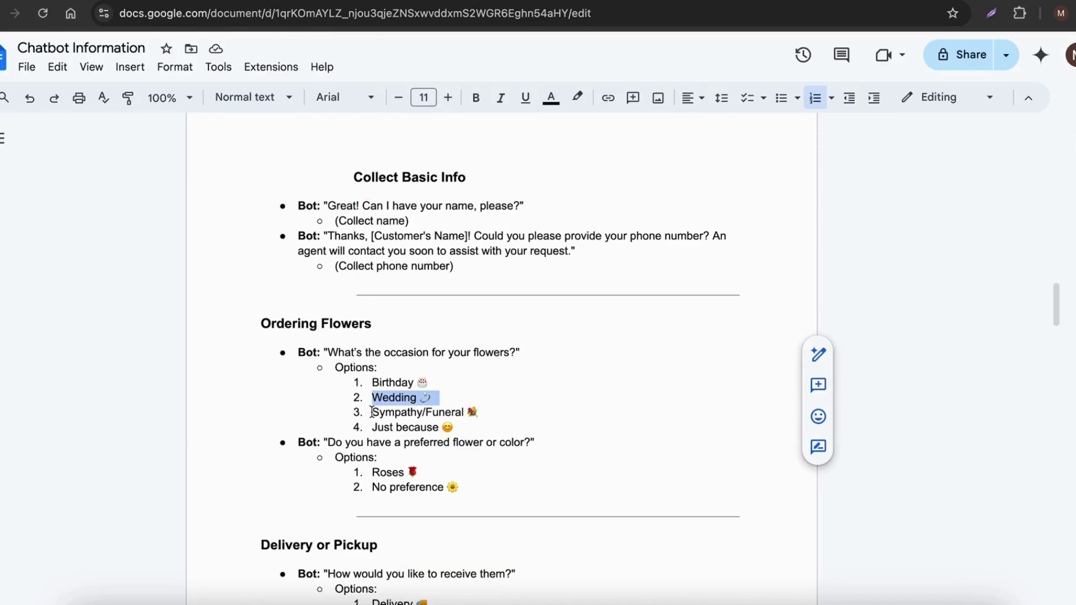
drag(372, 413, 486, 412)
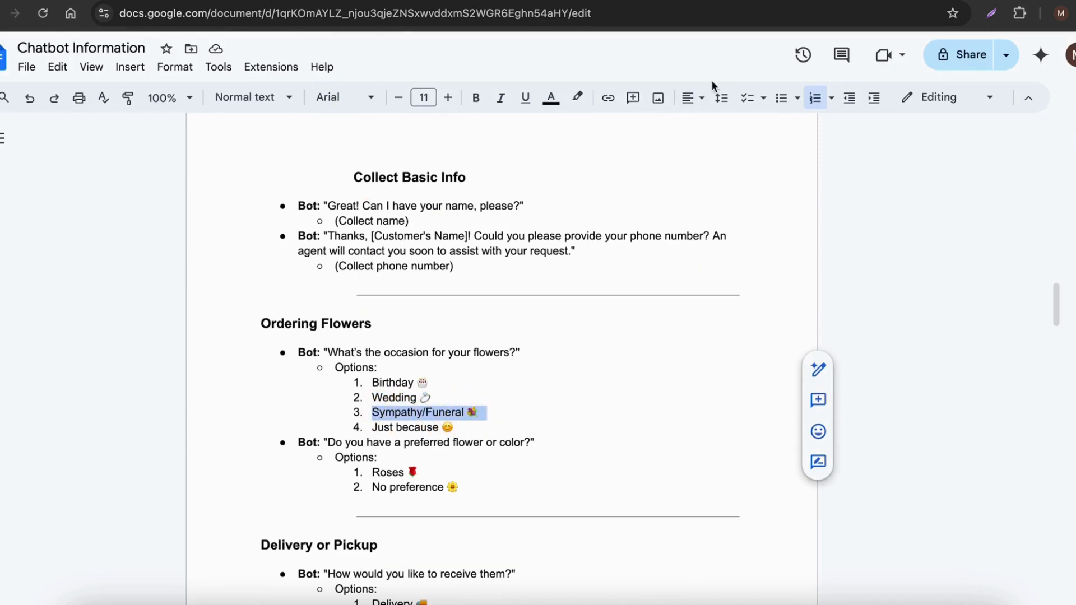
key(ctrl+c)
click(757, 2)
key(ctrl+v)
key(Return)
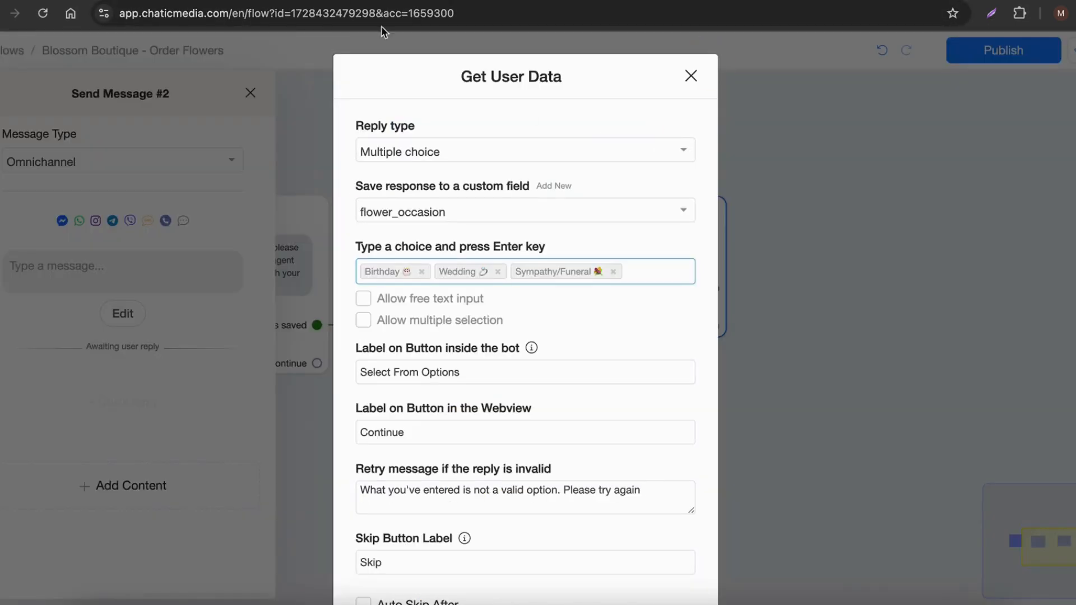
Step: Copy the Just because option from the Google Docs script, but enter Other as the fourth choice in the Chatic Media block
click(295, 3)
drag(373, 428, 456, 427)
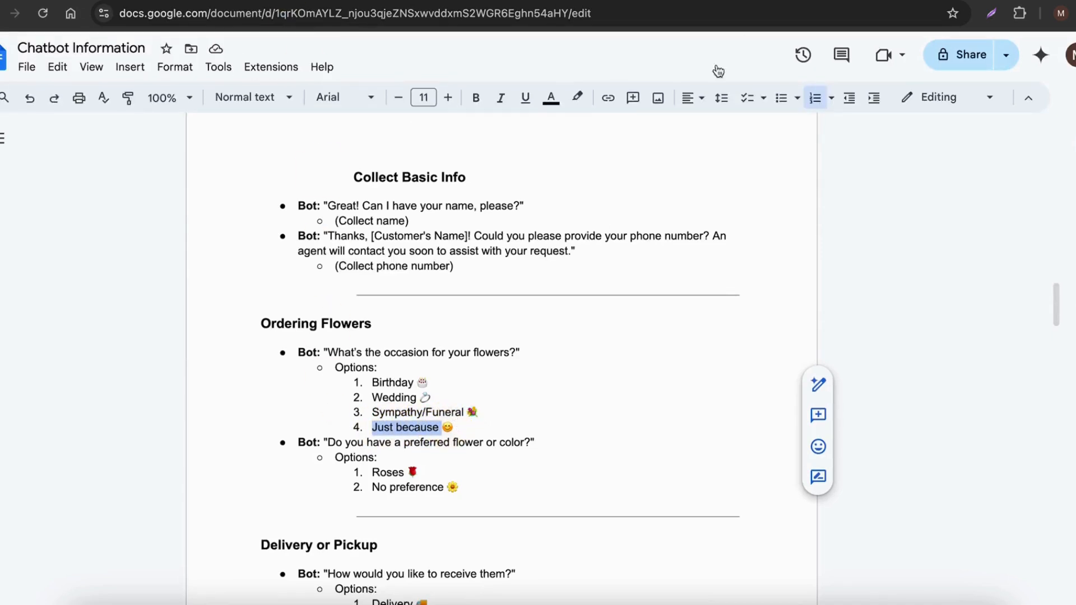
key(ctrl+c)
click(743, 3)
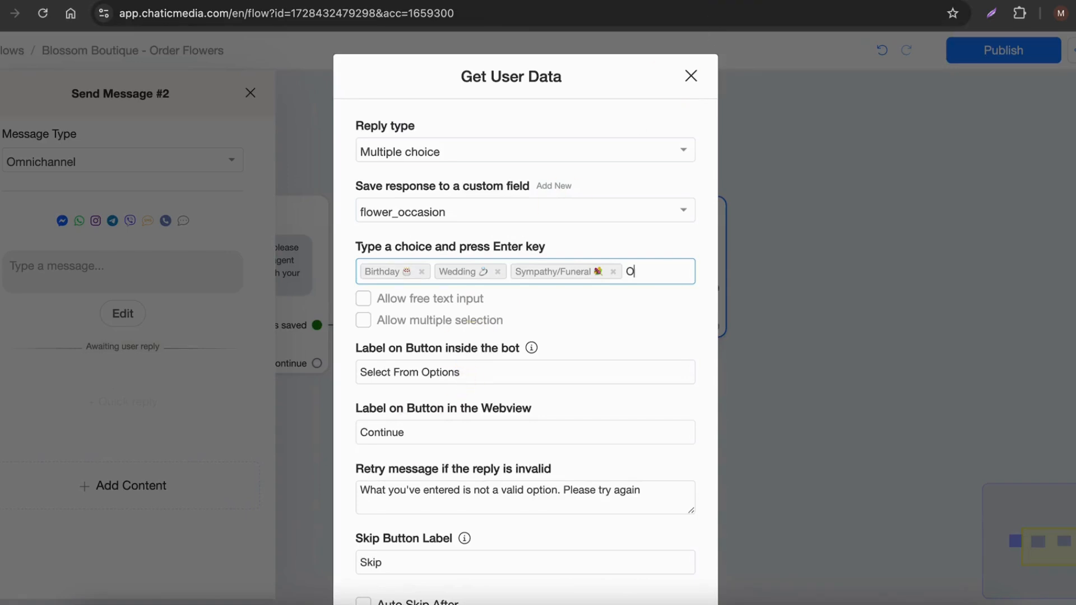
text(Other)
key(Return)
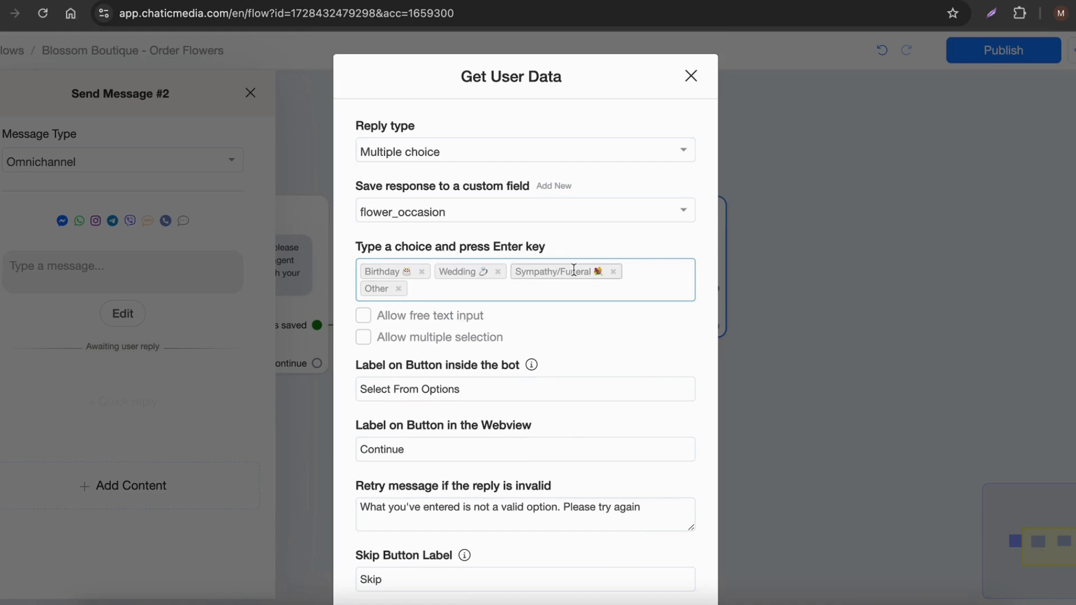
Step: Allow free text input for the occasion question, clear its skip button label and save the Get User Data settings
click(363, 316)
scroll(444, 341, down, 2)
scroll(439, 306, down, 1)
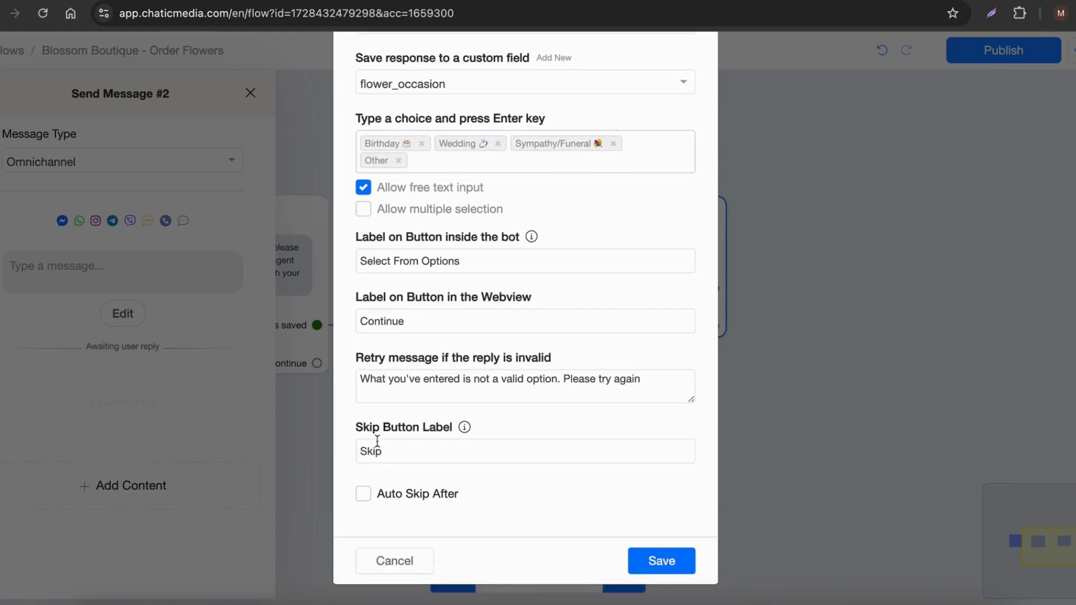
drag(403, 449, 289, 449)
key(BackSpace)
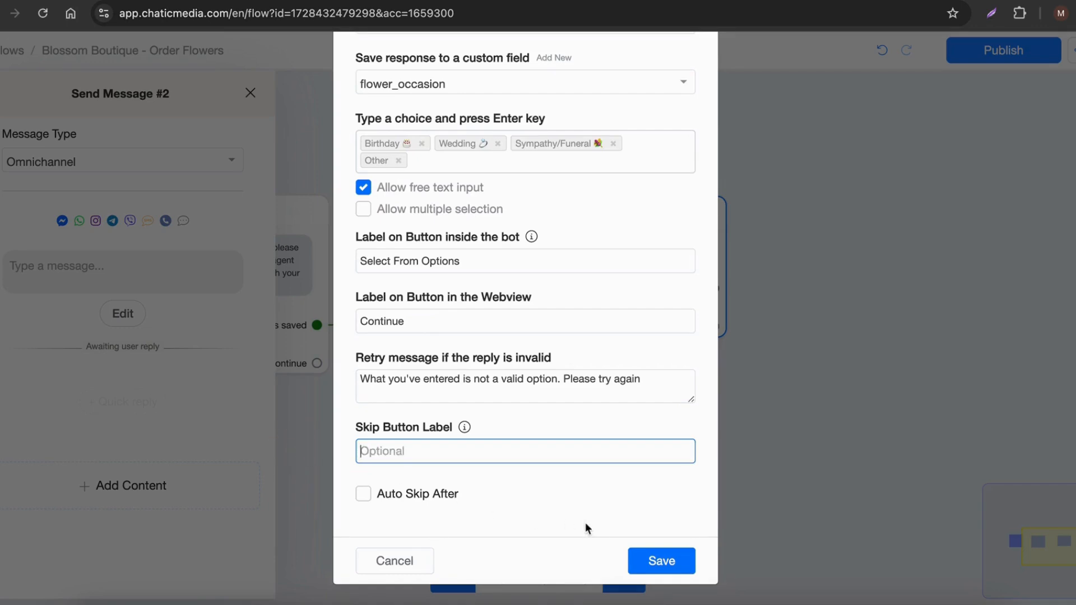
click(659, 561)
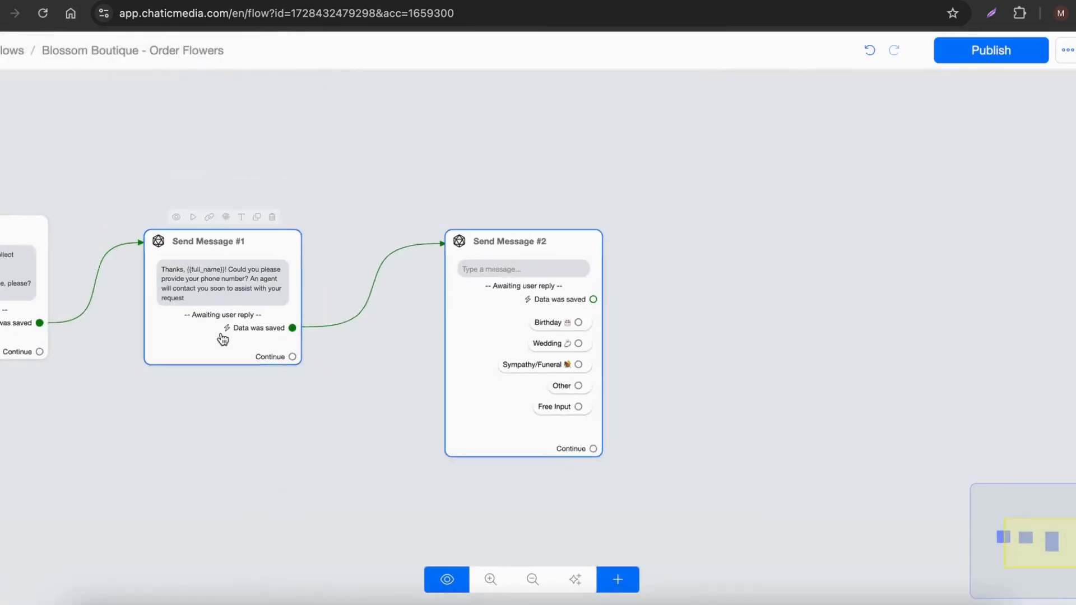
Step: Move the Send Message #2 node closer to Send Message #1 on the canvas
drag(479, 316, 392, 309)
scroll(430, 367, up, 3)
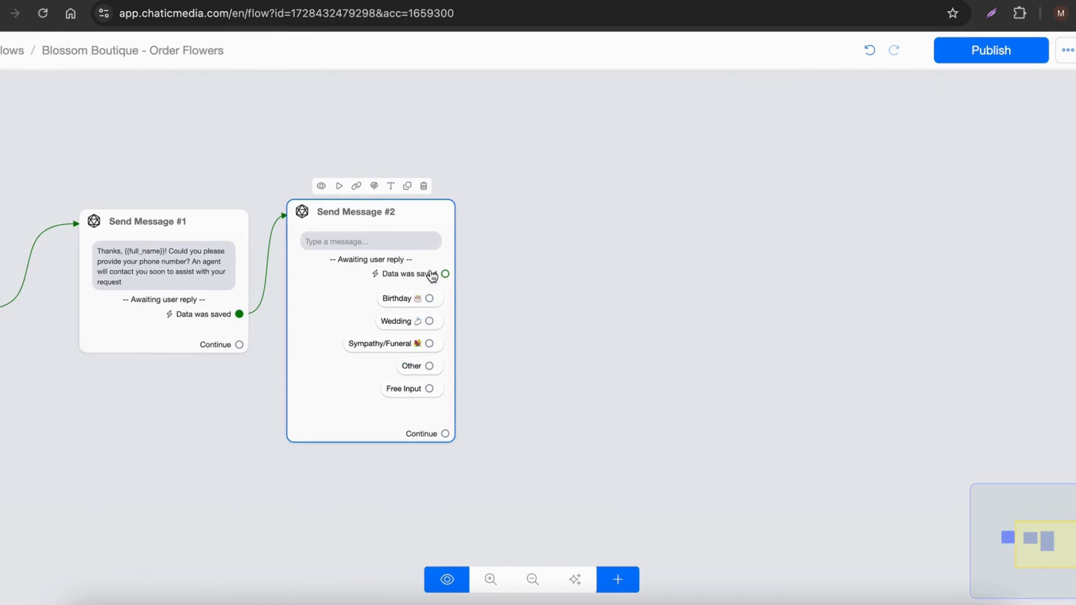
scroll(429, 343, up, 3)
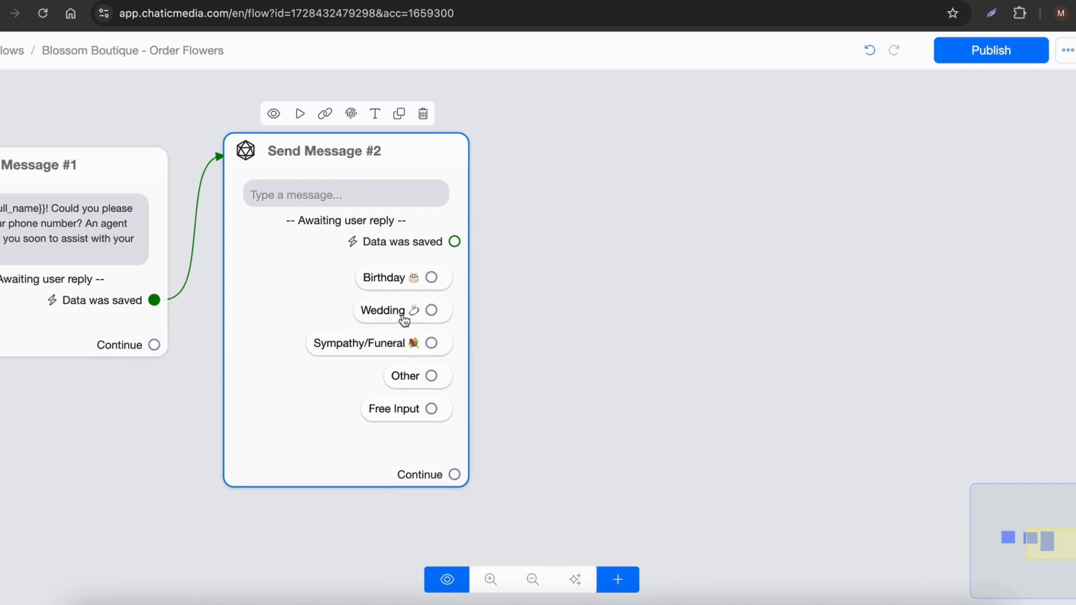
drag(432, 277, 644, 144)
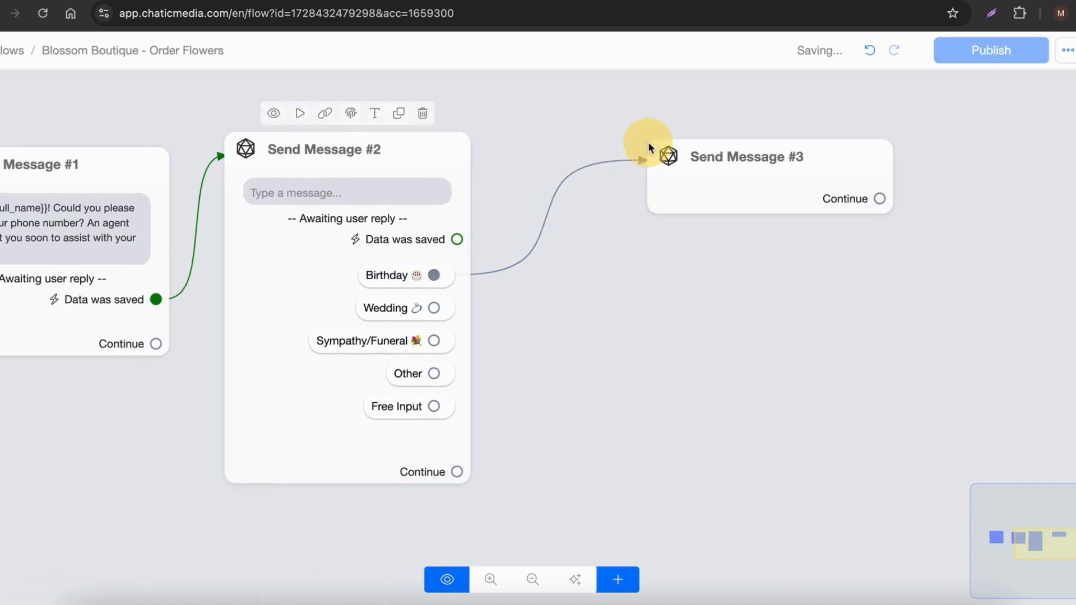
click(516, 318)
drag(435, 308, 678, 386)
click(792, 427)
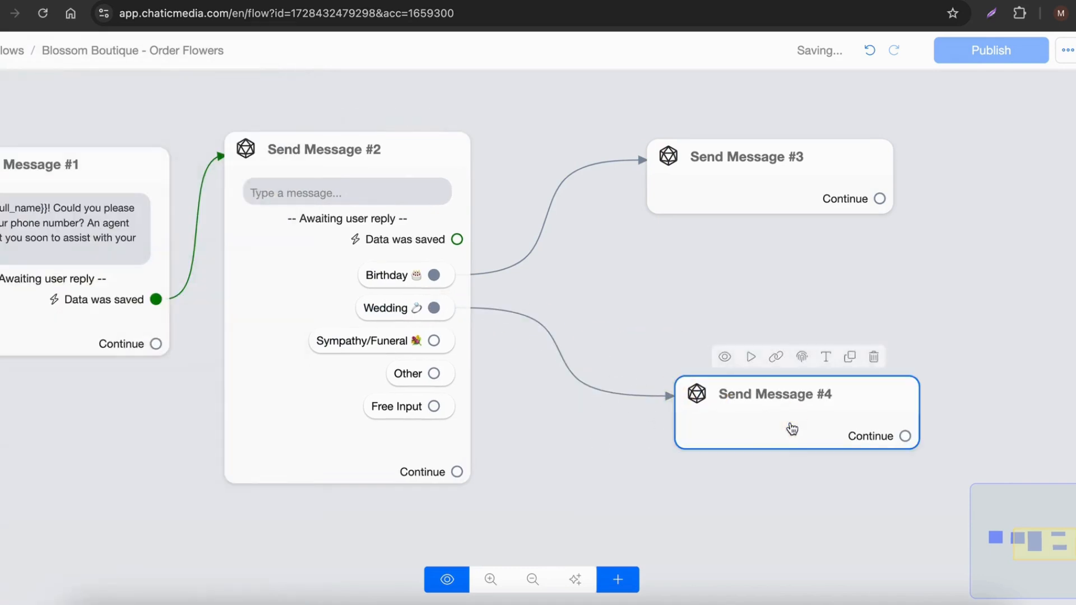
click(875, 363)
click(836, 202)
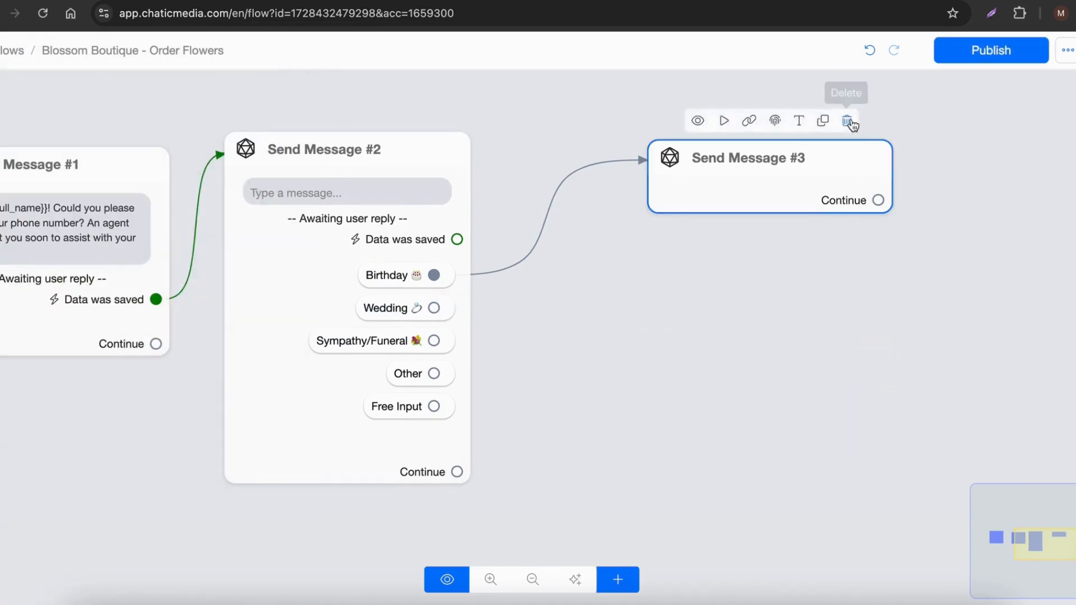
click(850, 122)
Step: Link Send Message #2's Data was saved output to a new Send Message node
click(311, 417)
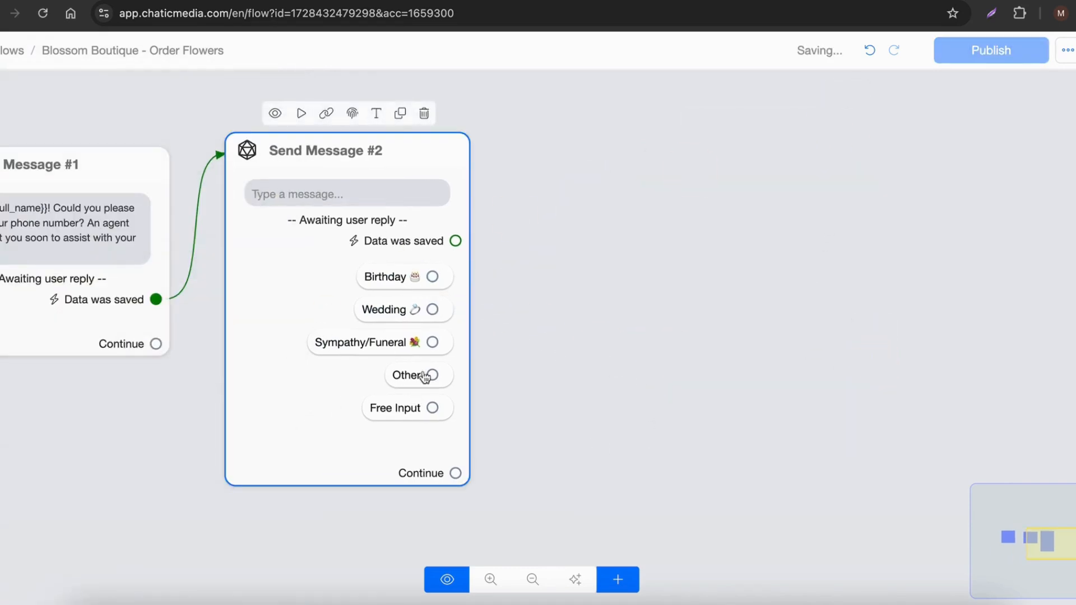
drag(455, 244, 715, 120)
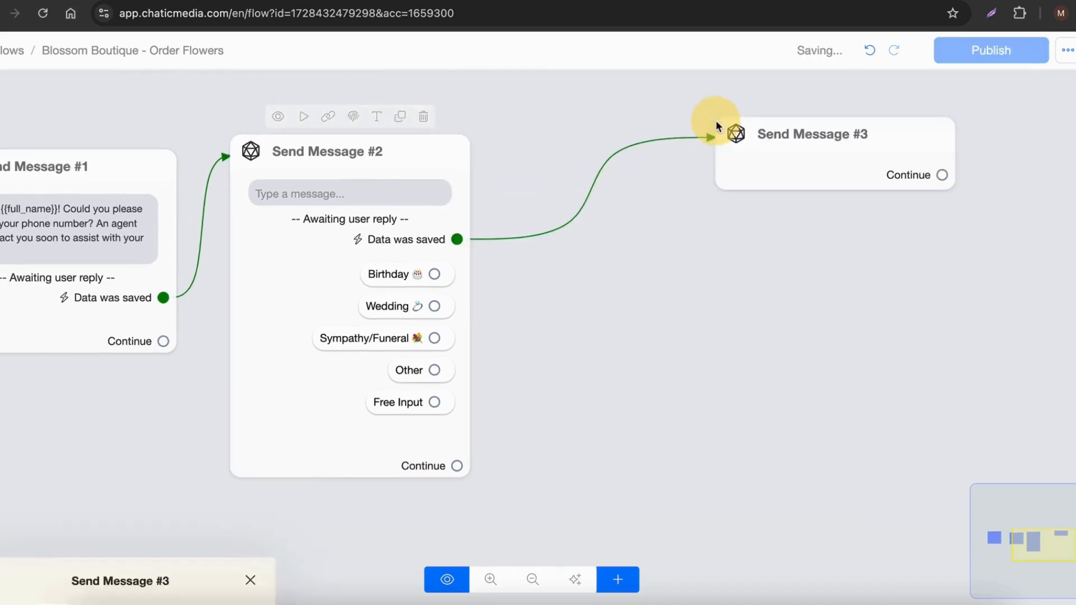
click(361, 324)
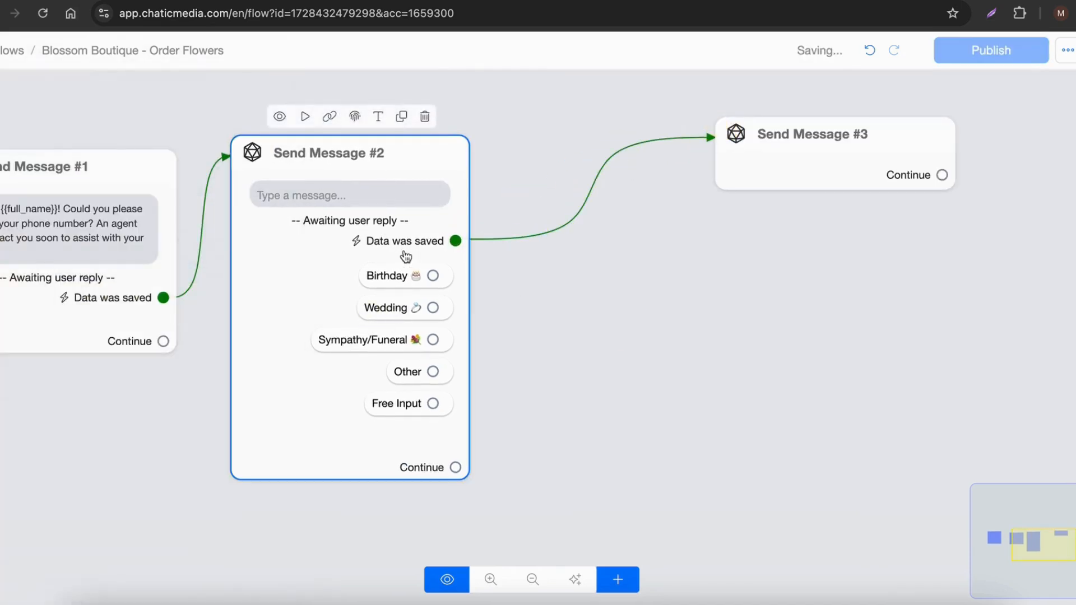
scroll(310, 207, up, 3)
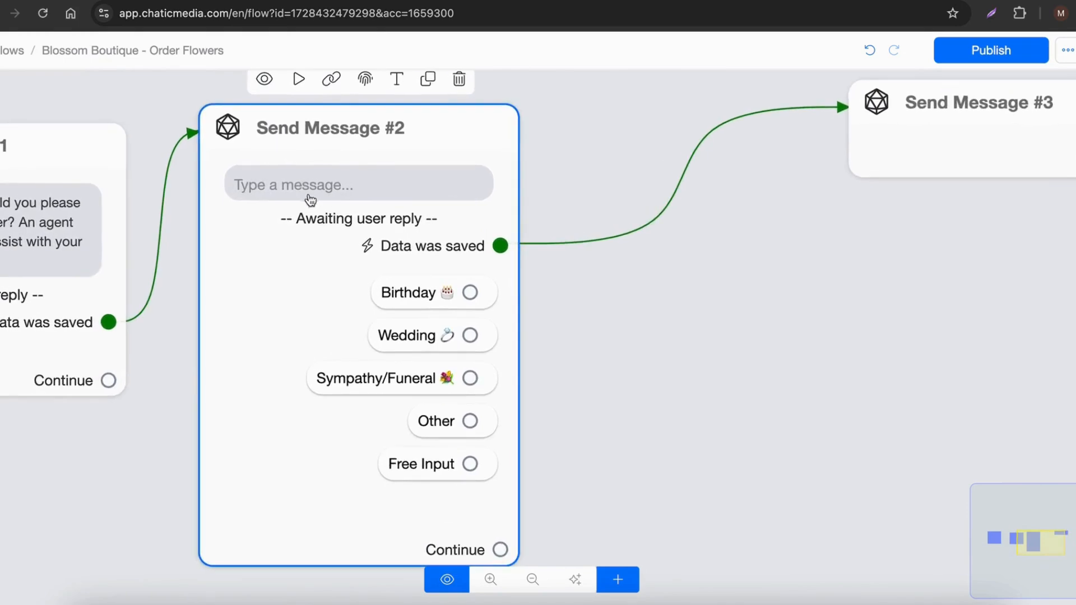
scroll(314, 255, down, 3)
Step: Copy "What's the occasion for your flowers?" from the Google Docs script and paste it as Send Message #2's message text in Chatic Media
click(302, 1)
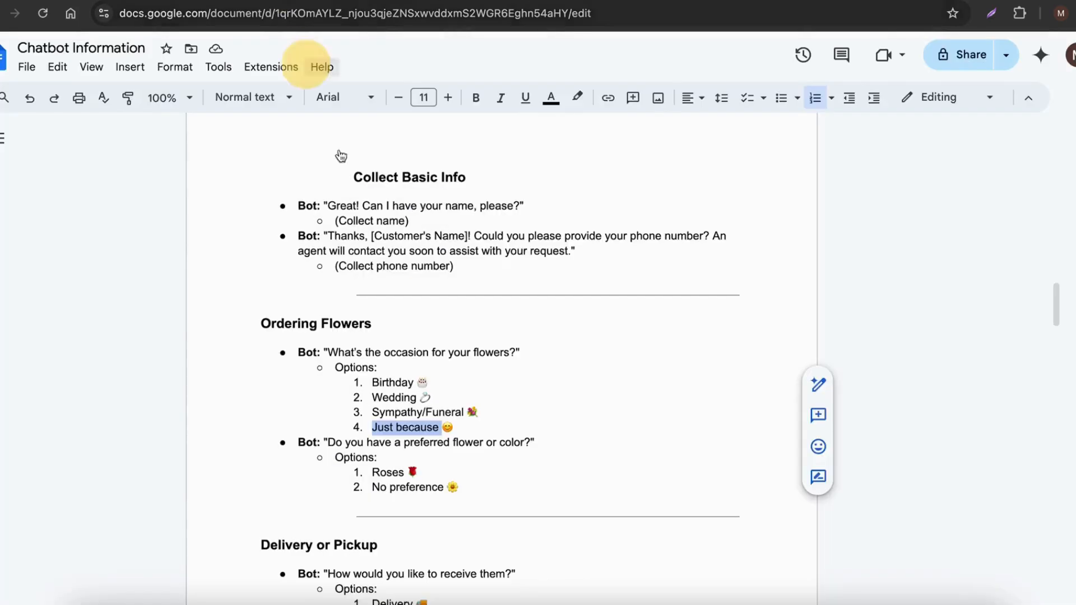
drag(329, 350, 519, 350)
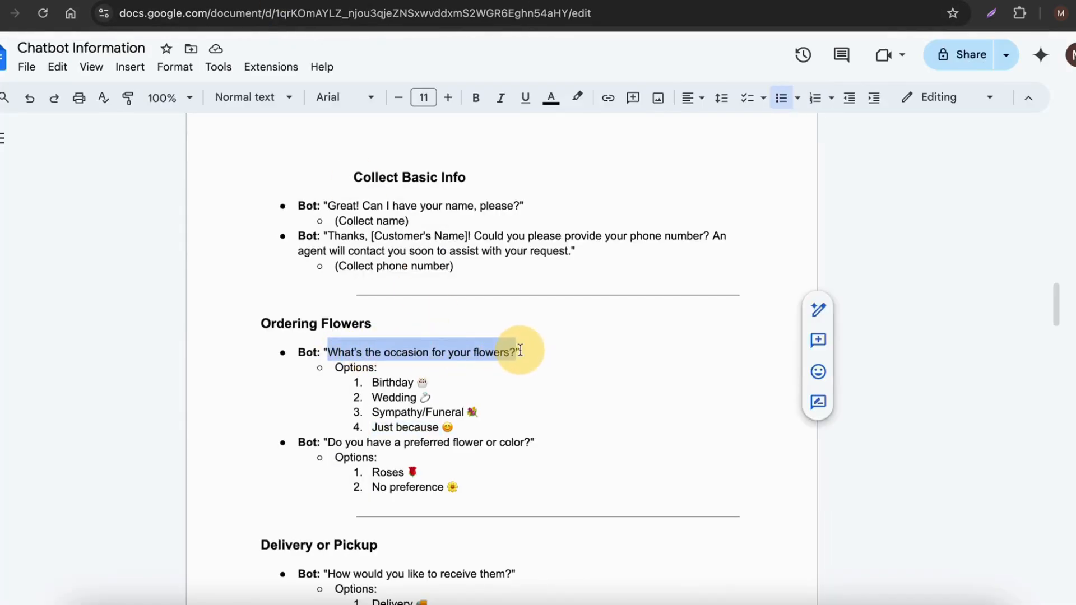
click(661, 1)
click(304, 241)
click(116, 259)
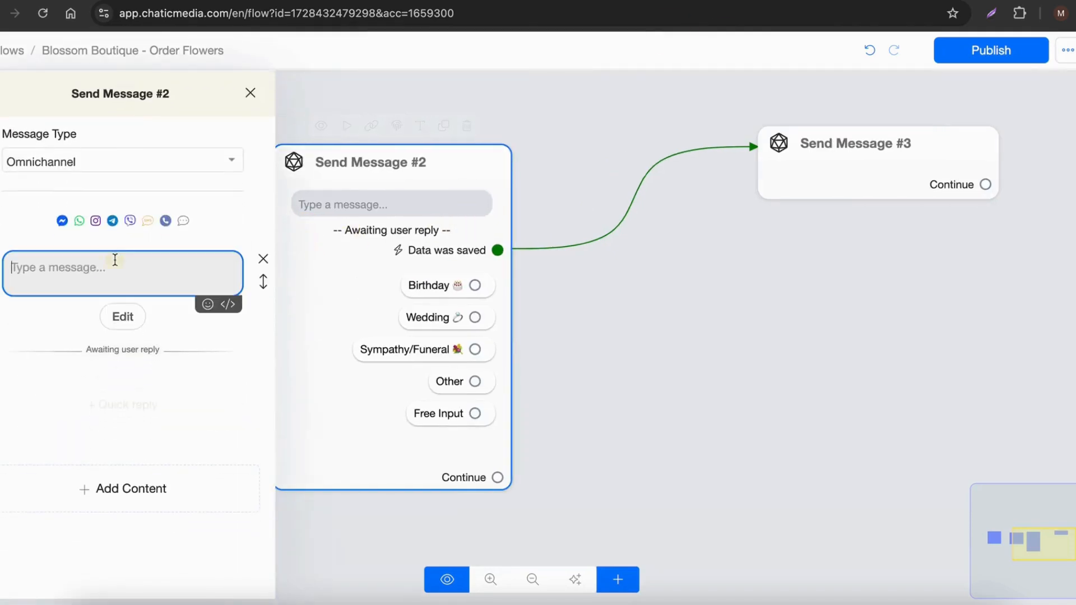
key(ctrl+v)
click(768, 355)
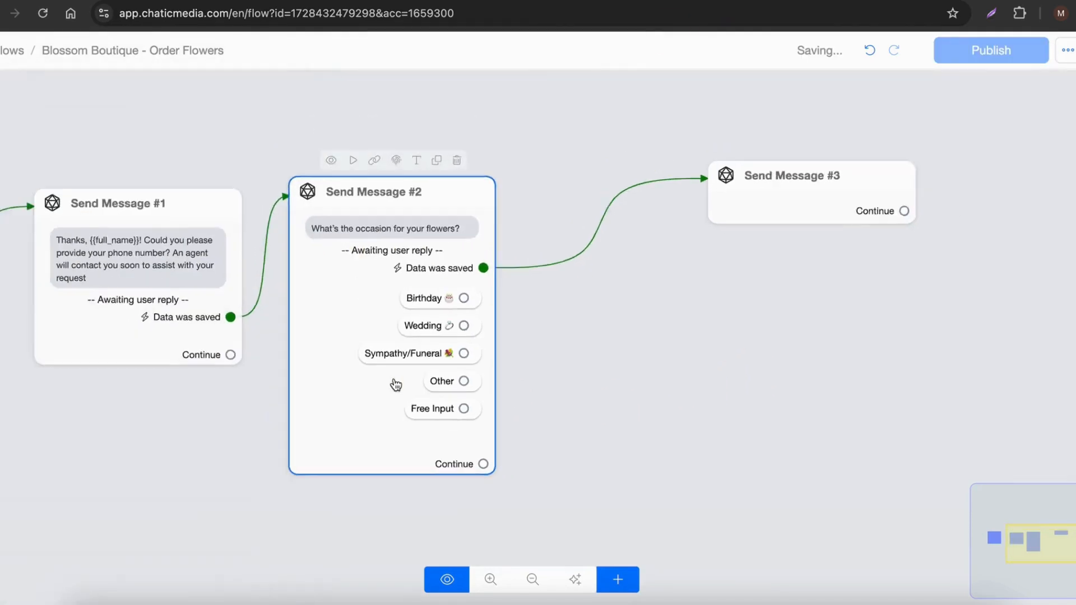
Step: Copy "Do you have a preferred flower or color?" from the Google Docs script, then add a Get User Data block to Send Message #3
click(317, 2)
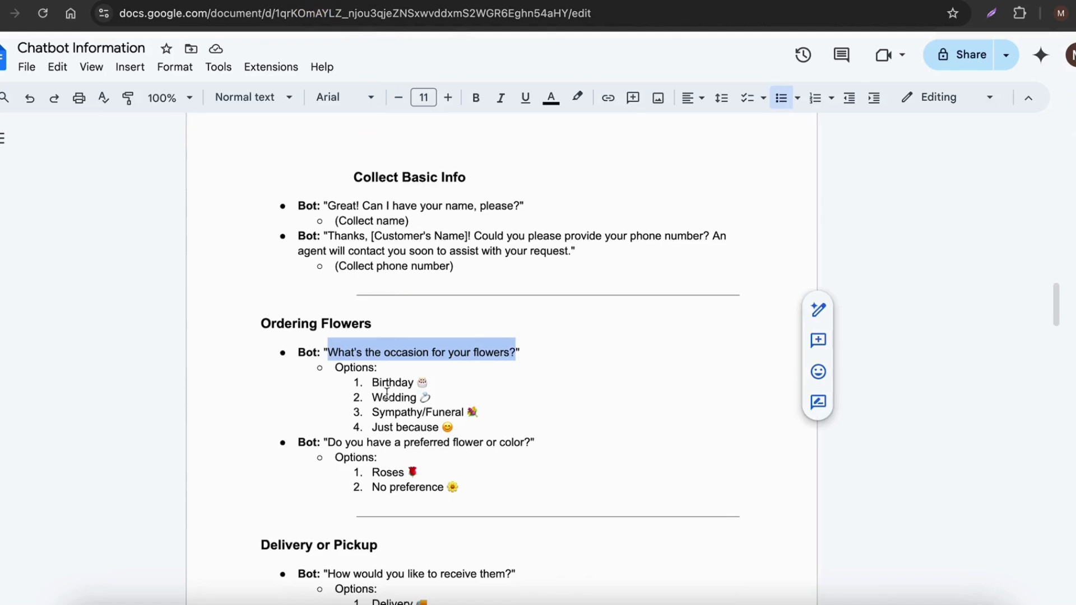
drag(329, 380, 527, 381)
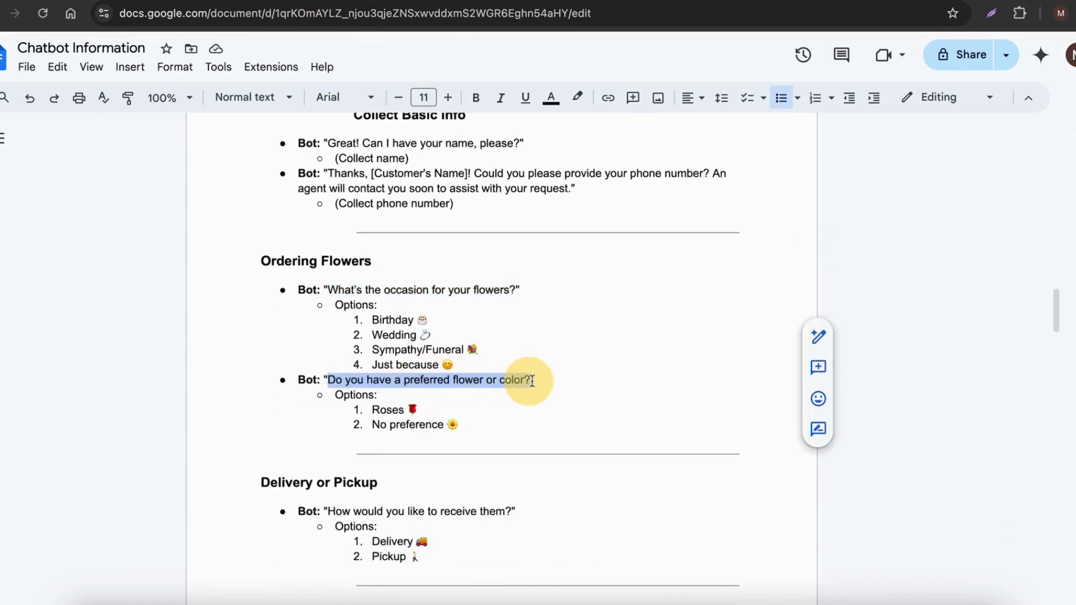
click(760, 1)
click(683, 244)
click(145, 370)
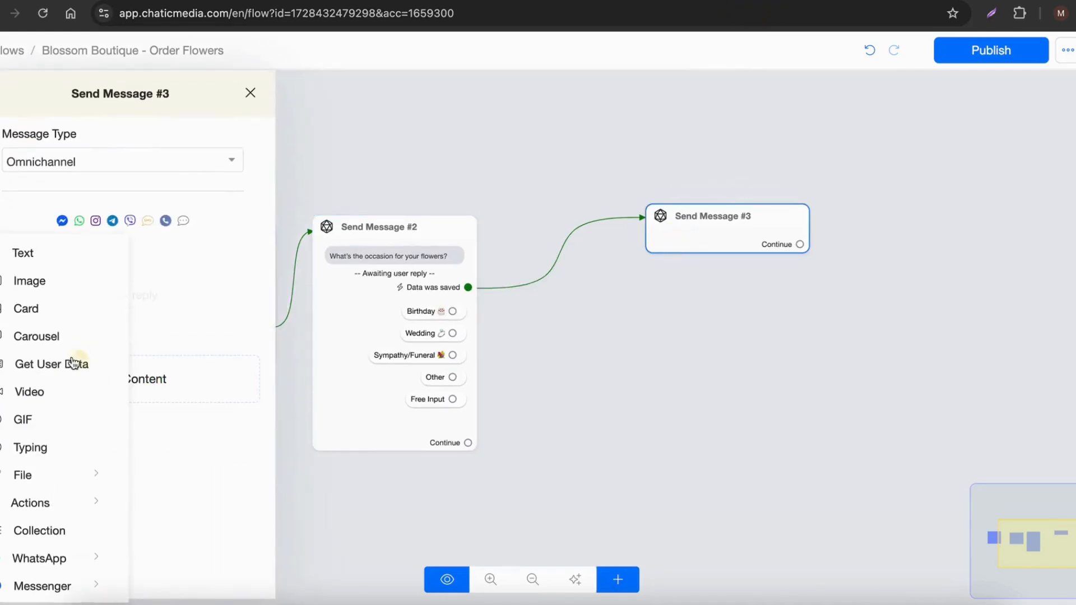
click(61, 366)
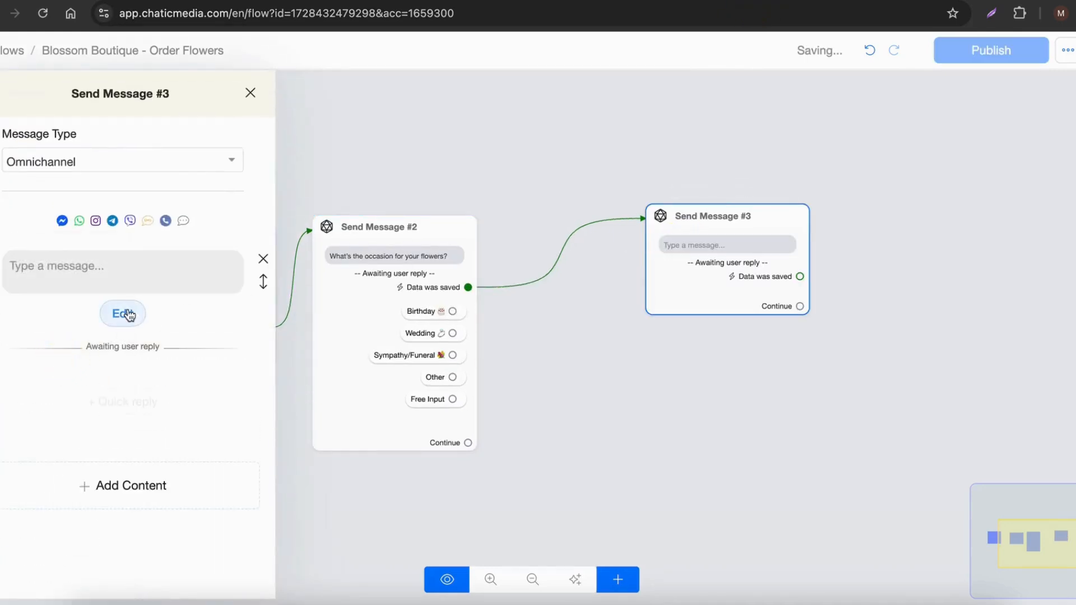
Step: Set the new block's reply type to Multiple choice and save the response to a new custom field named preferred_flower
click(123, 313)
click(438, 151)
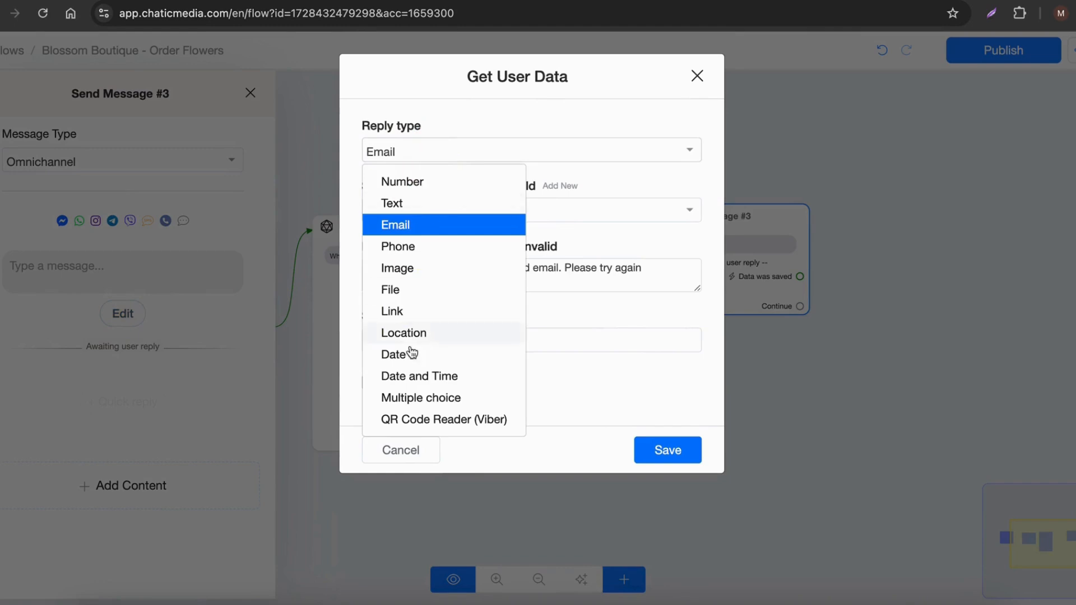
click(426, 398)
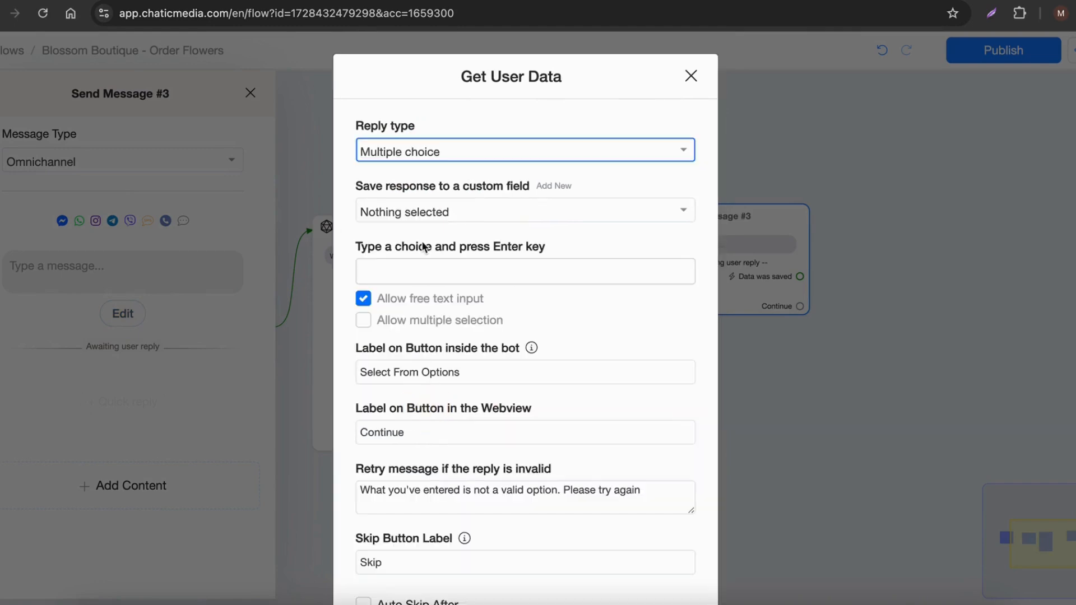
click(543, 187)
click(493, 175)
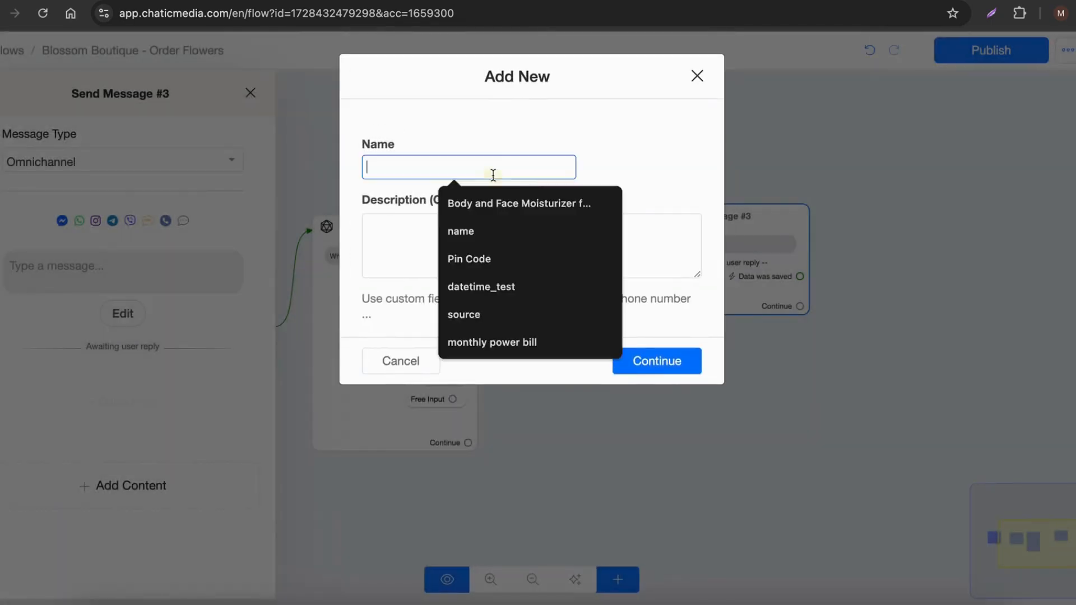
text(preferred_color)
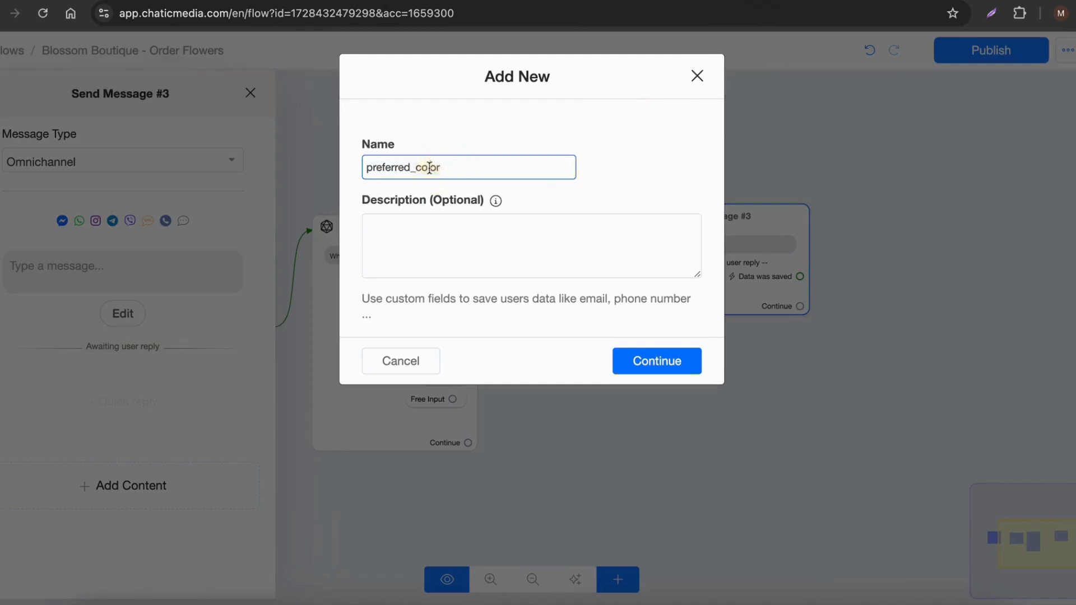
drag(416, 168, 454, 167)
text(flowe)
click(664, 370)
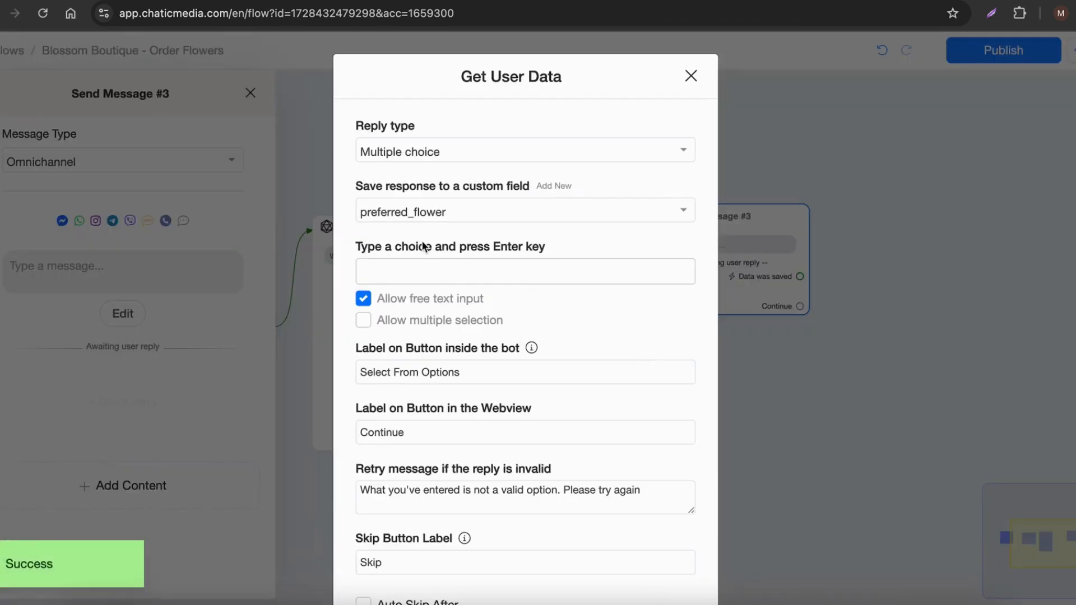
Step: Copy the "Roses" option with its emoji from the Google Docs script and add it as a choice in Chatic Media's Get User Data block
click(328, 1)
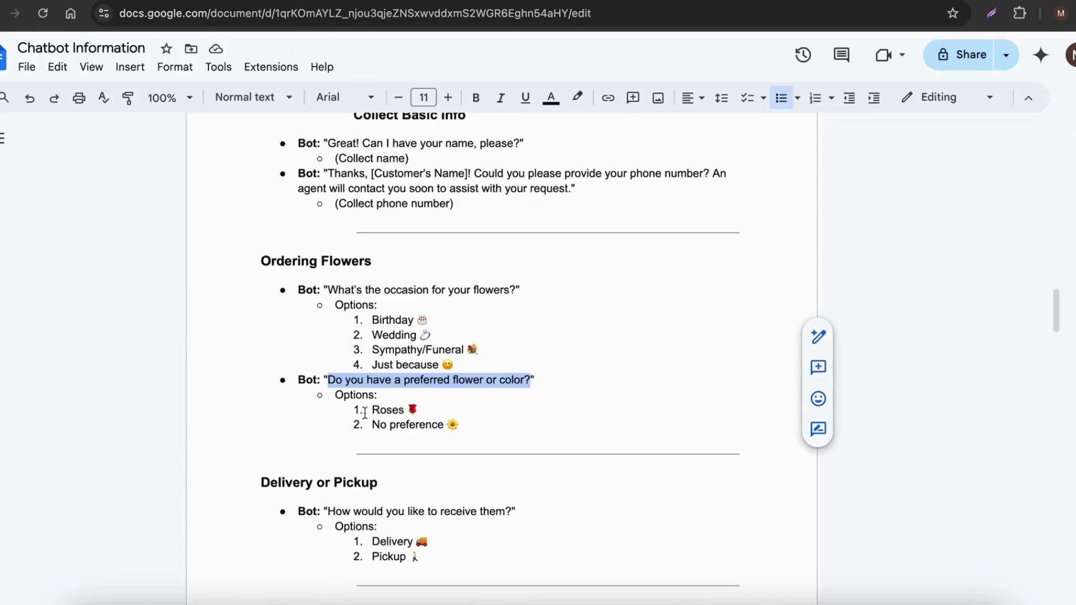
drag(371, 410, 423, 410)
key(ctrl+c)
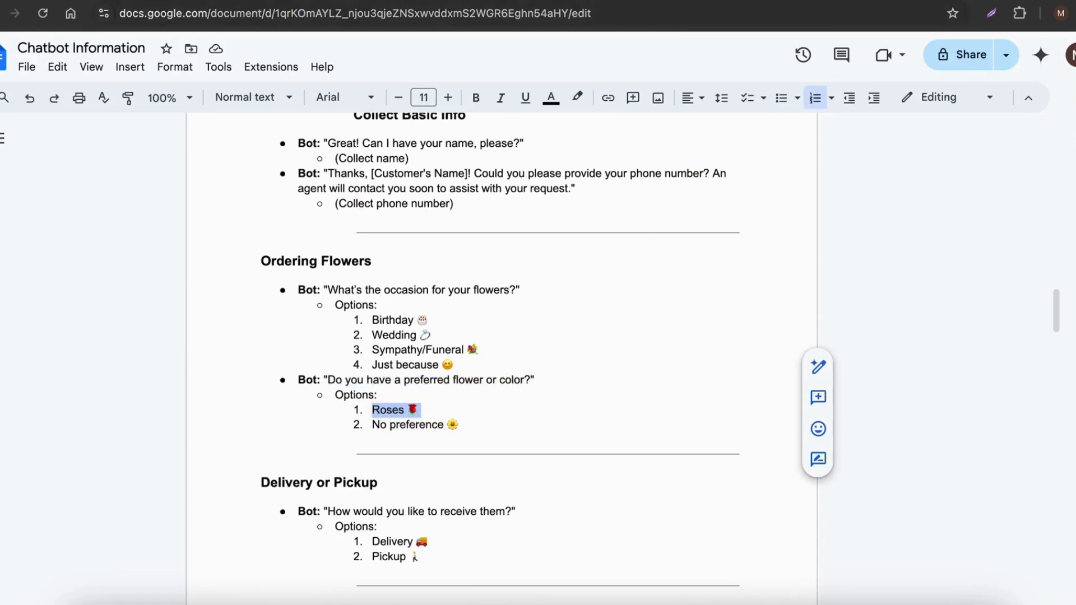
click(804, 1)
click(484, 272)
click(465, 272)
key(ctrl+v)
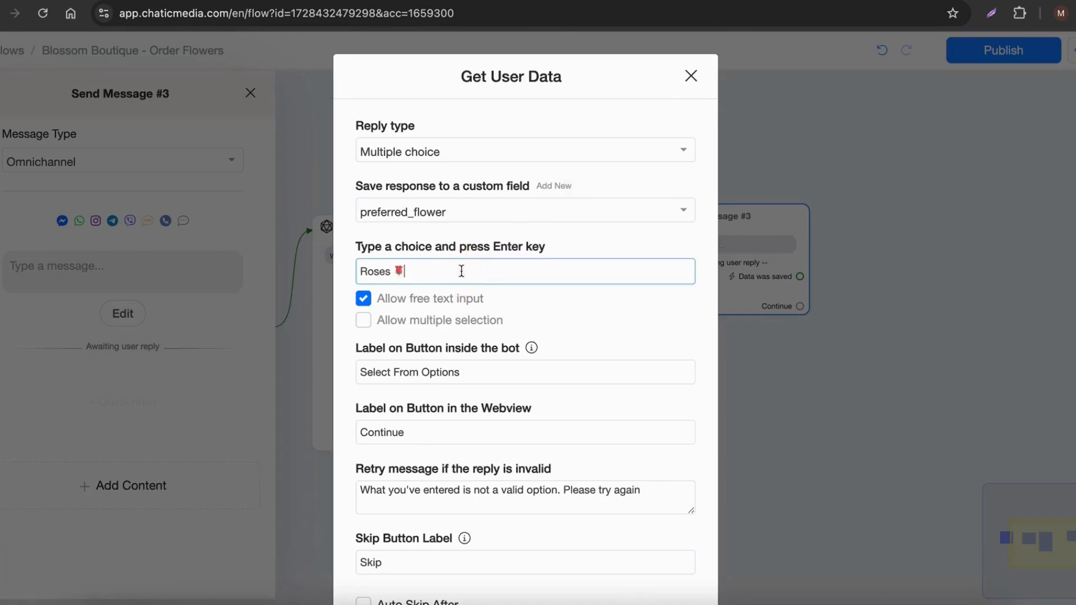
key(Return)
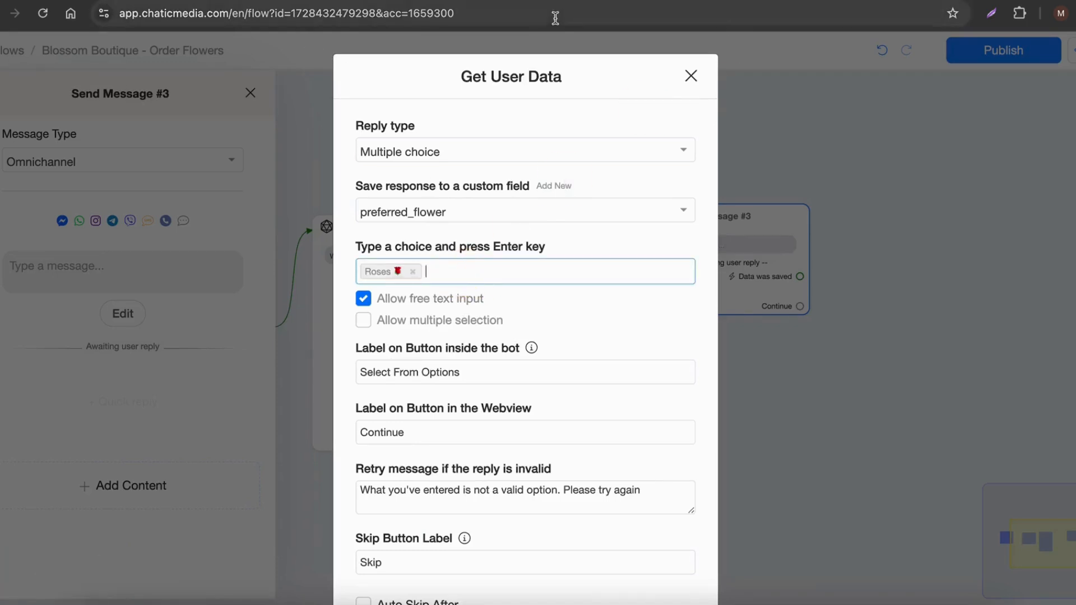
Step: Copy the "No preference" option with its emoji from the Google Docs script and add it as the second choice in Chatic Media
click(310, 2)
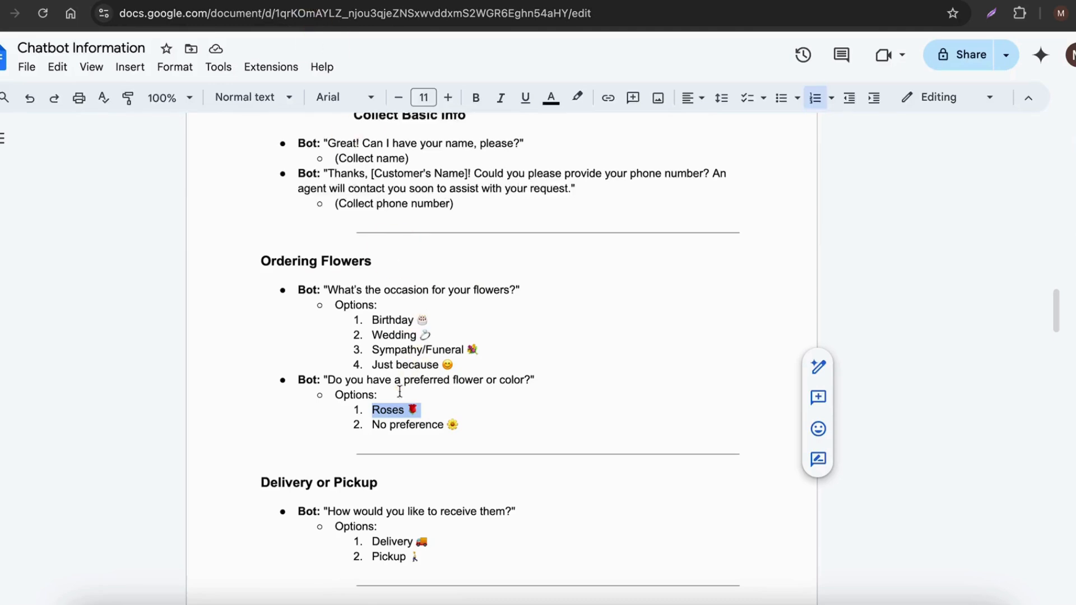
drag(373, 424, 460, 424)
key(ctrl+c)
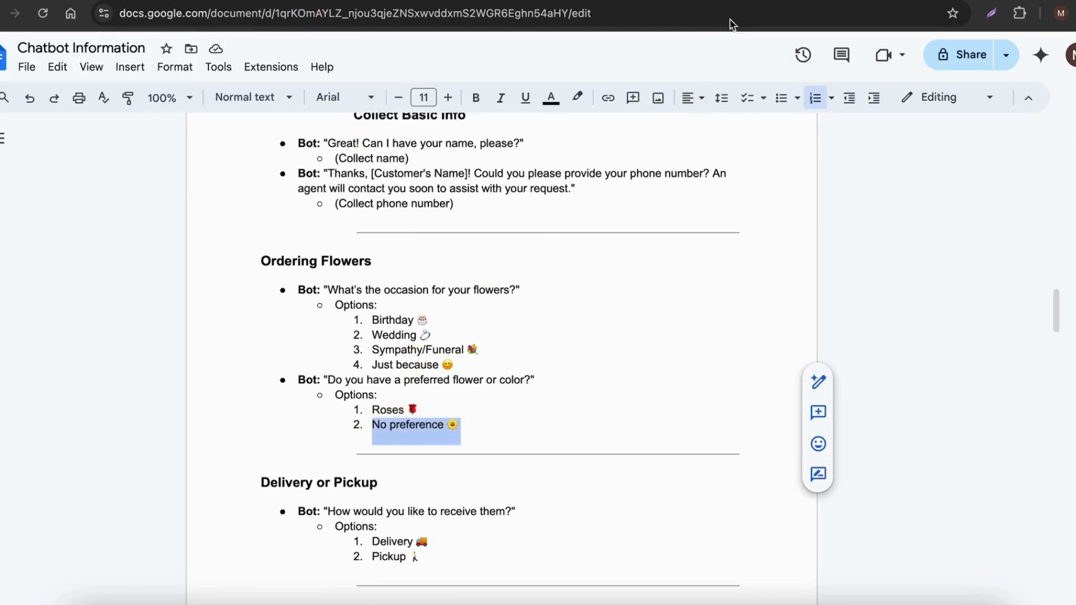
click(716, 12)
key(ctrl+v)
key(Return)
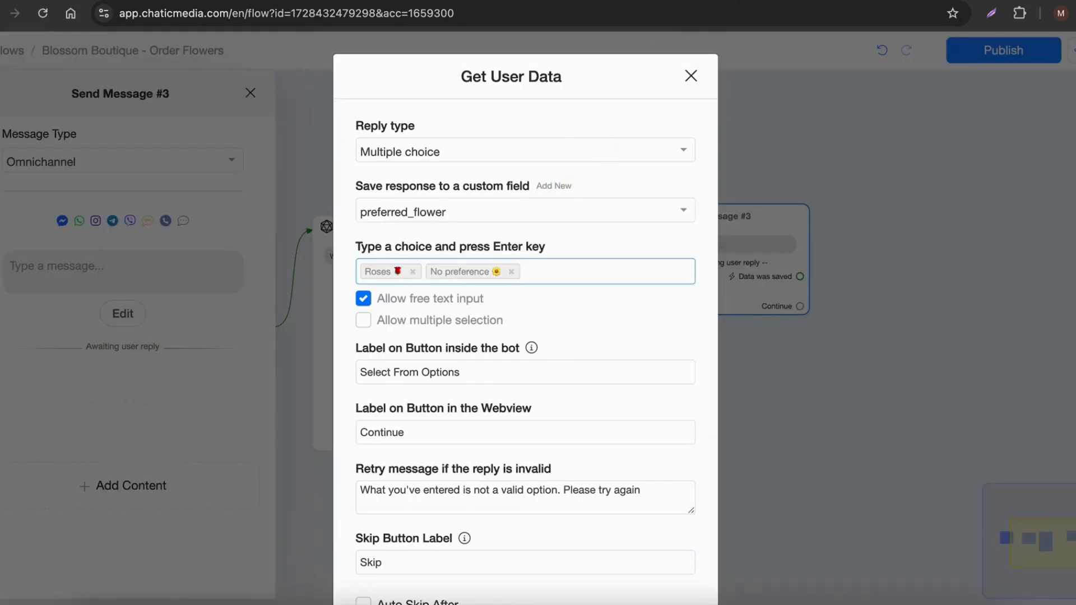
Step: Clear the preferred_flower block's skip button label and save the block
scroll(447, 389, down, 3)
double_click(407, 461)
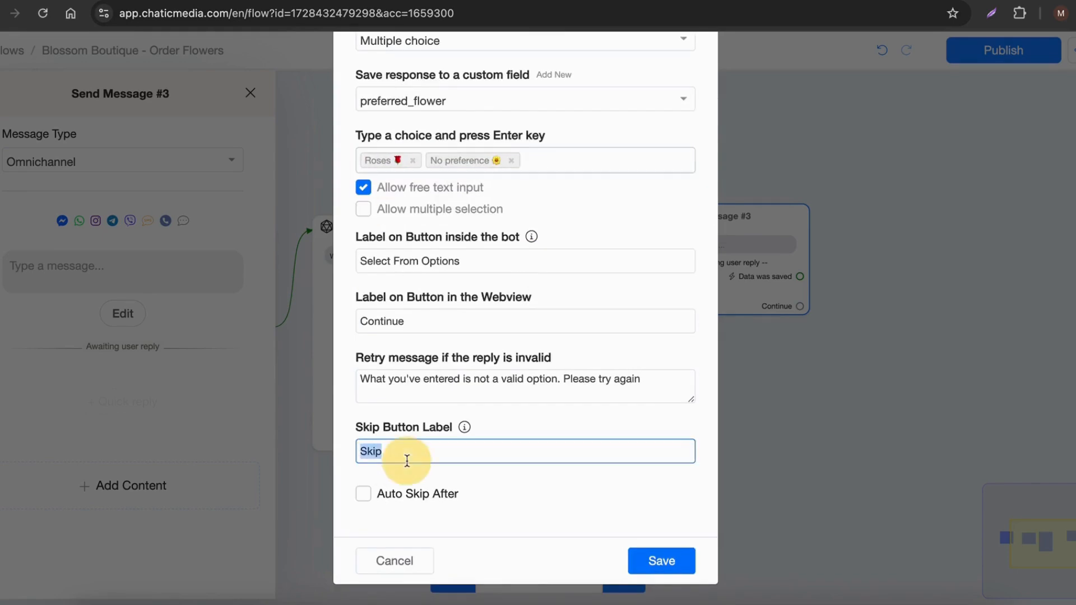
key(BackSpace)
click(650, 562)
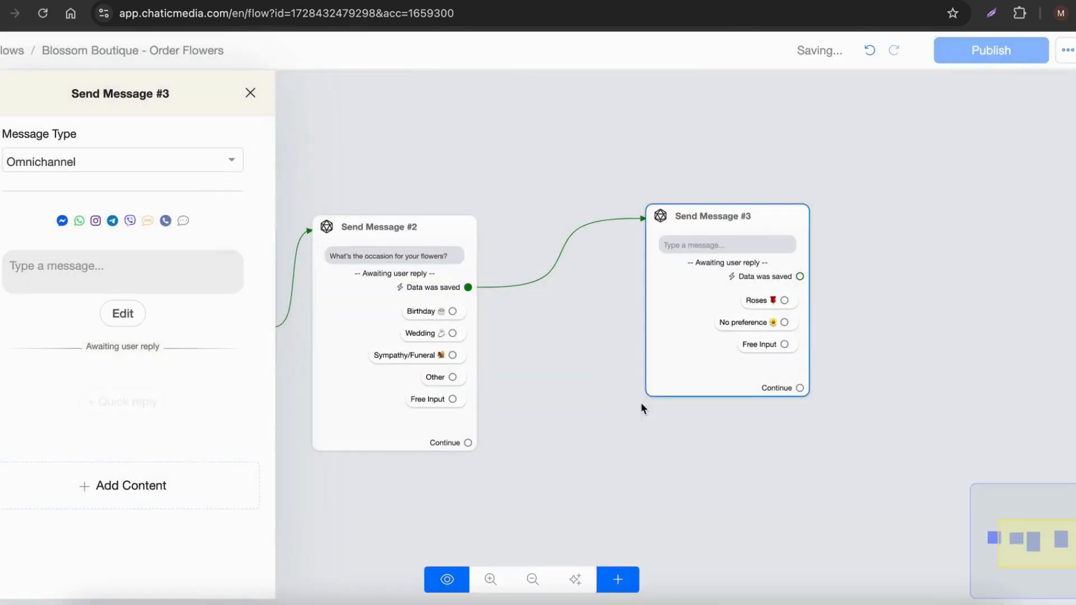
Step: Copy "Do you have a preferred flower or color?" from the Google Docs script and paste it as Send Message #3's message text in Chatic Media
click(271, 2)
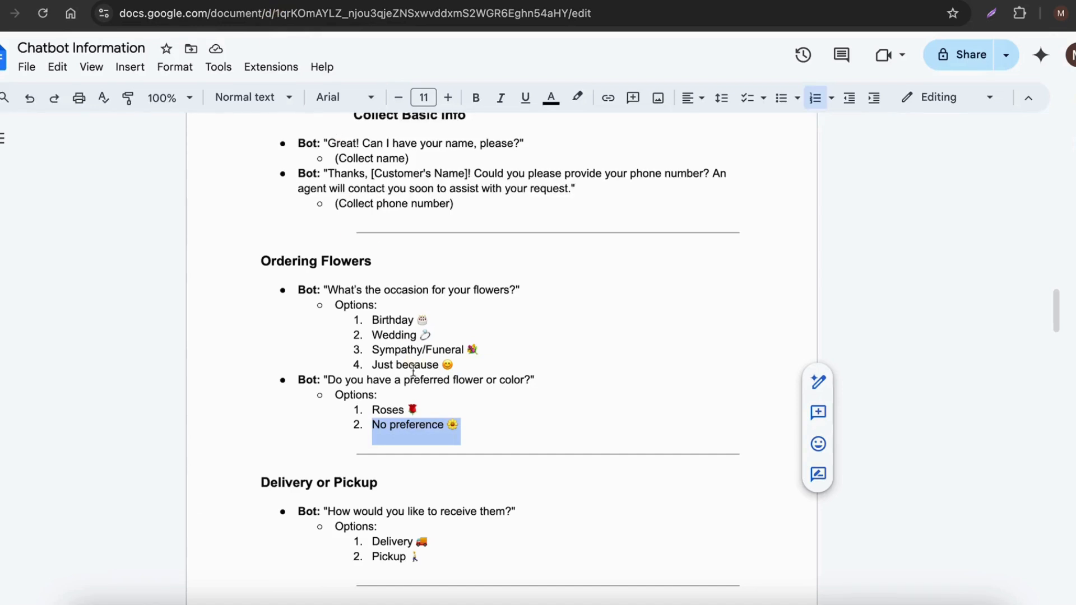
drag(325, 379, 525, 382)
key(ctrl+c)
click(787, 1)
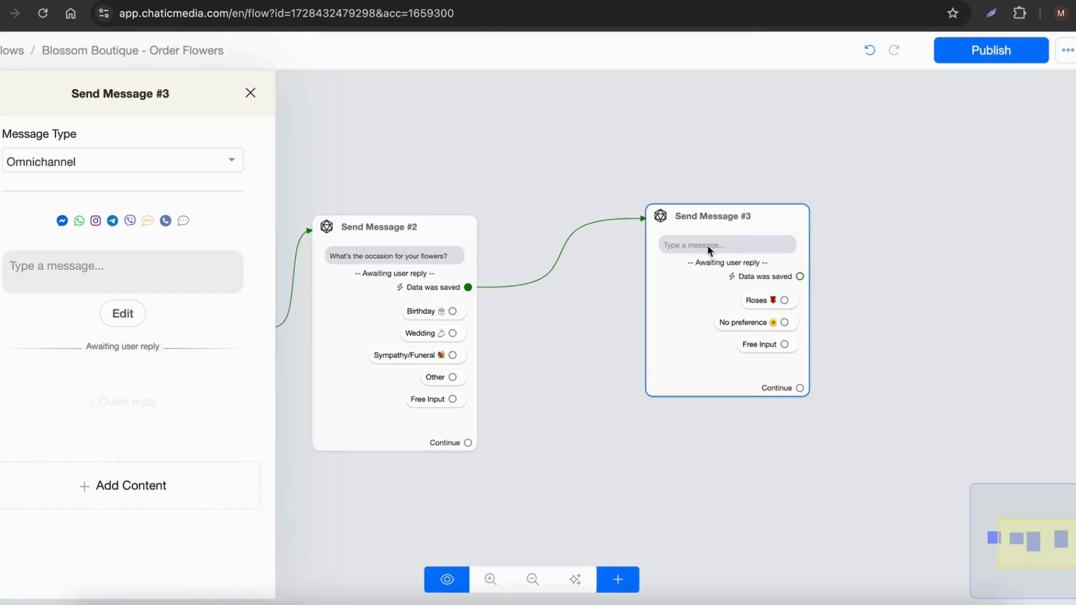
click(147, 276)
key(ctrl+v)
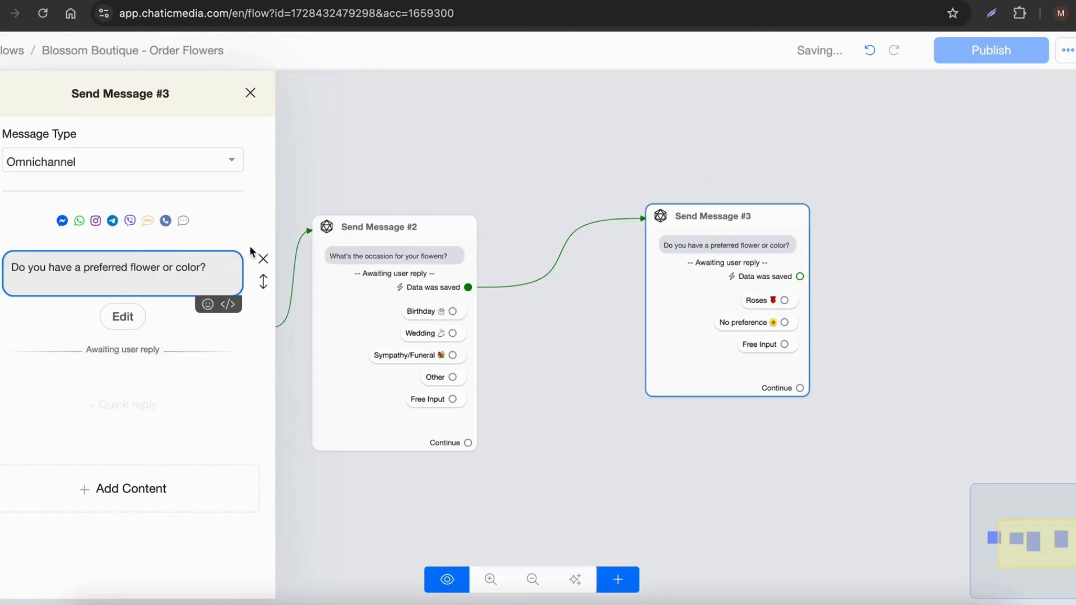
click(419, 154)
Step: Copy "How would you like to receive them?" from the Delivery or Pickup section of the Google Docs script
click(605, 1)
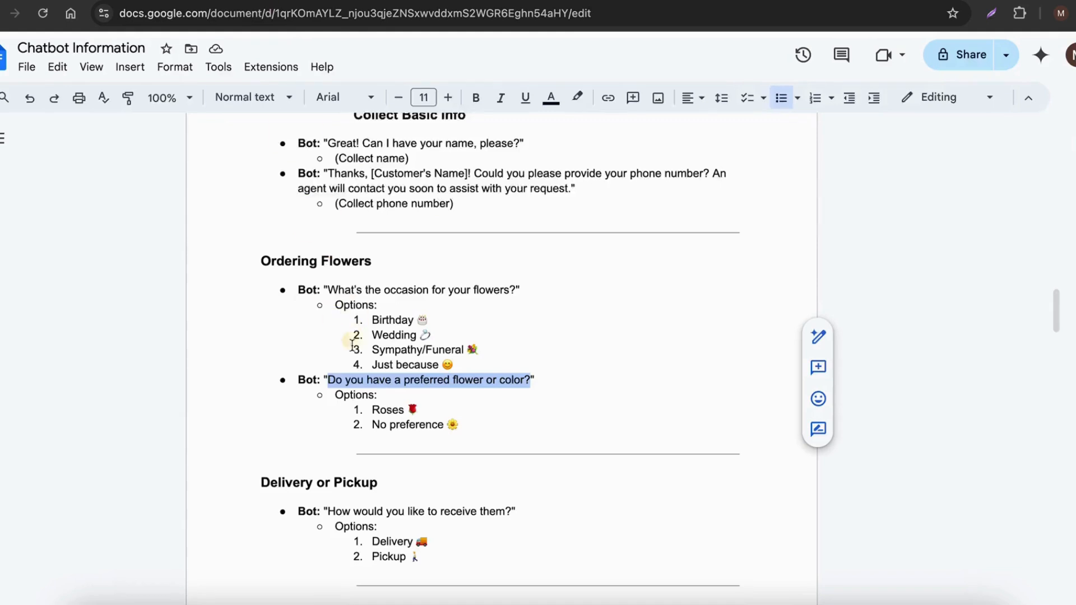
scroll(350, 347, down, 2)
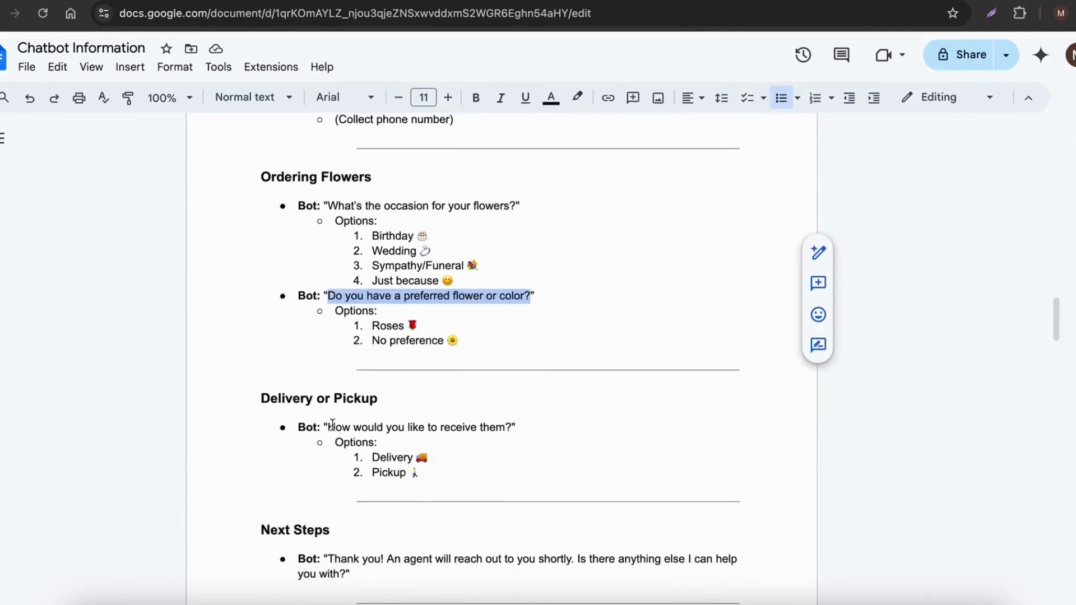
drag(333, 424, 429, 426)
click(368, 426)
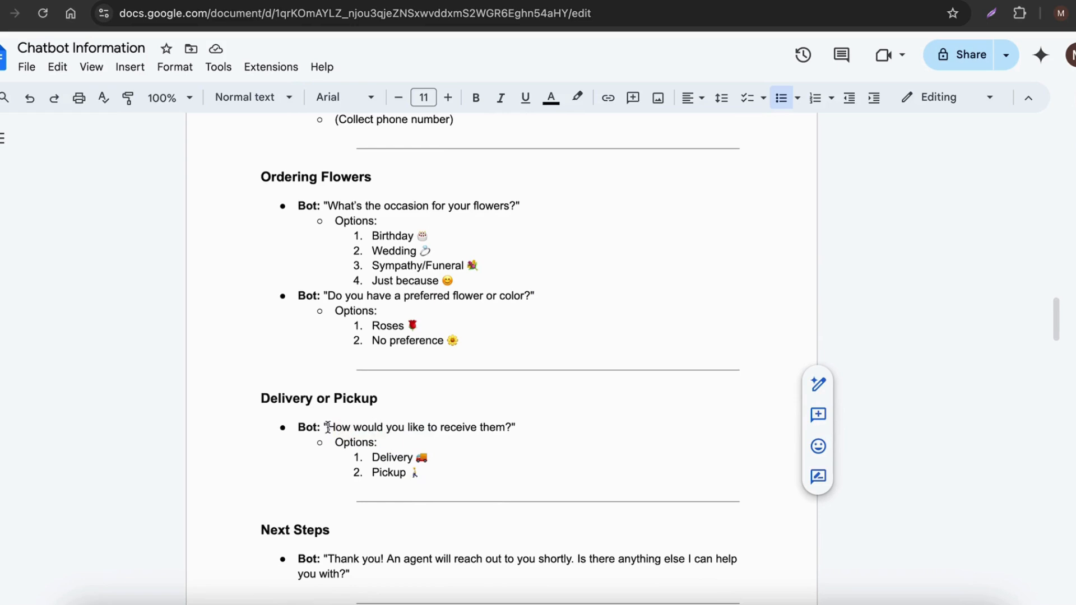
drag(328, 427, 504, 433)
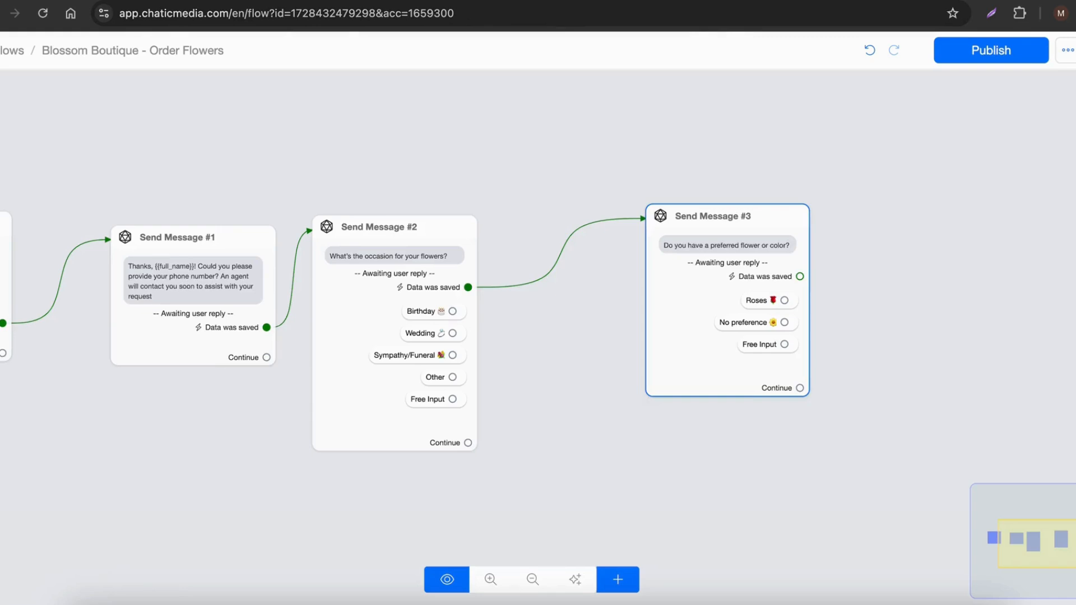
Step: In Chatic Media, link Send Message #3's Data was saved output to a new Send Message node and add a Get User Data block to it
drag(829, 336, 471, 426)
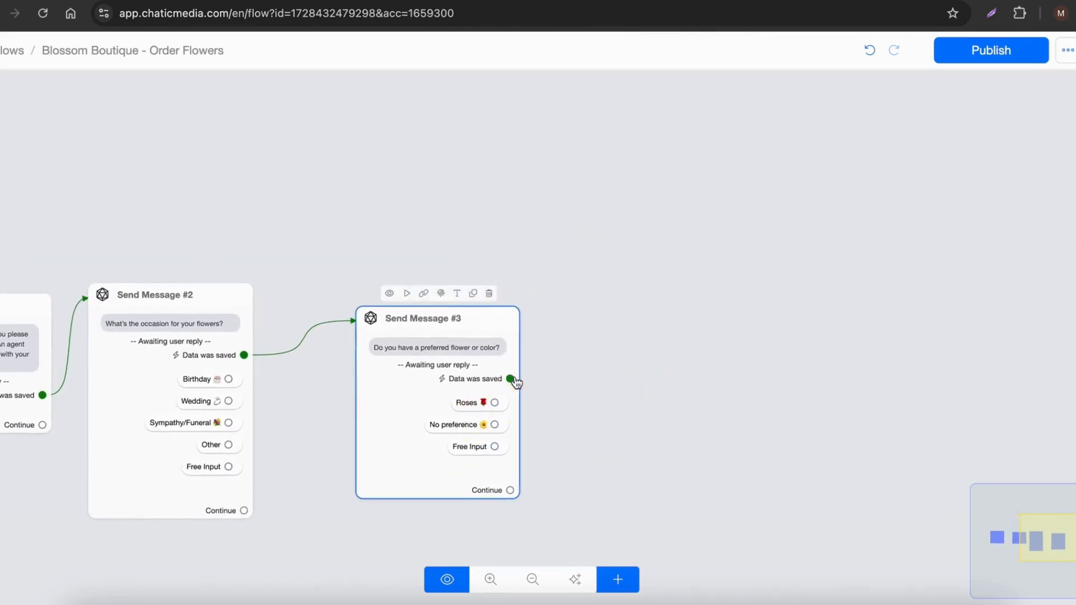
drag(510, 379, 607, 294)
click(149, 392)
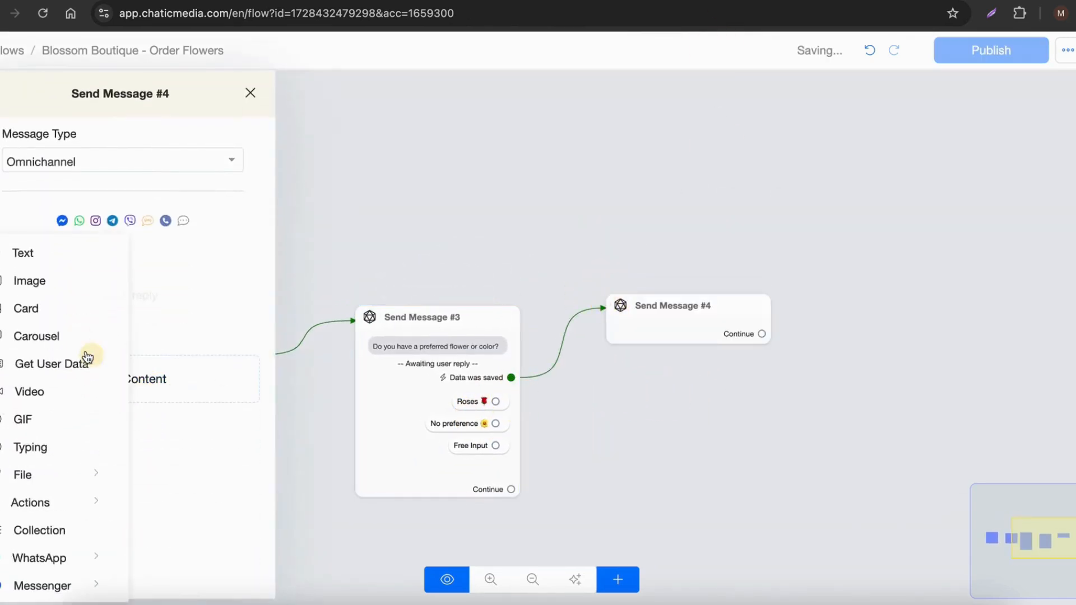
click(61, 366)
Step: Set Send Message #4's Get User Data reply type to Multiple choice and save the response to a new custom field named delivery_method
click(123, 313)
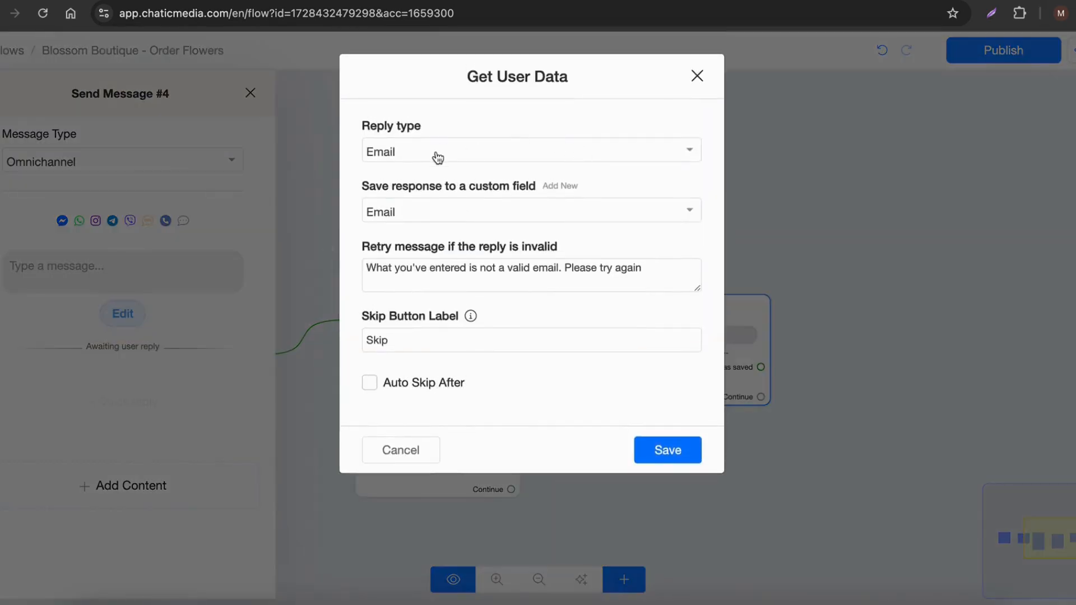
click(437, 156)
click(421, 395)
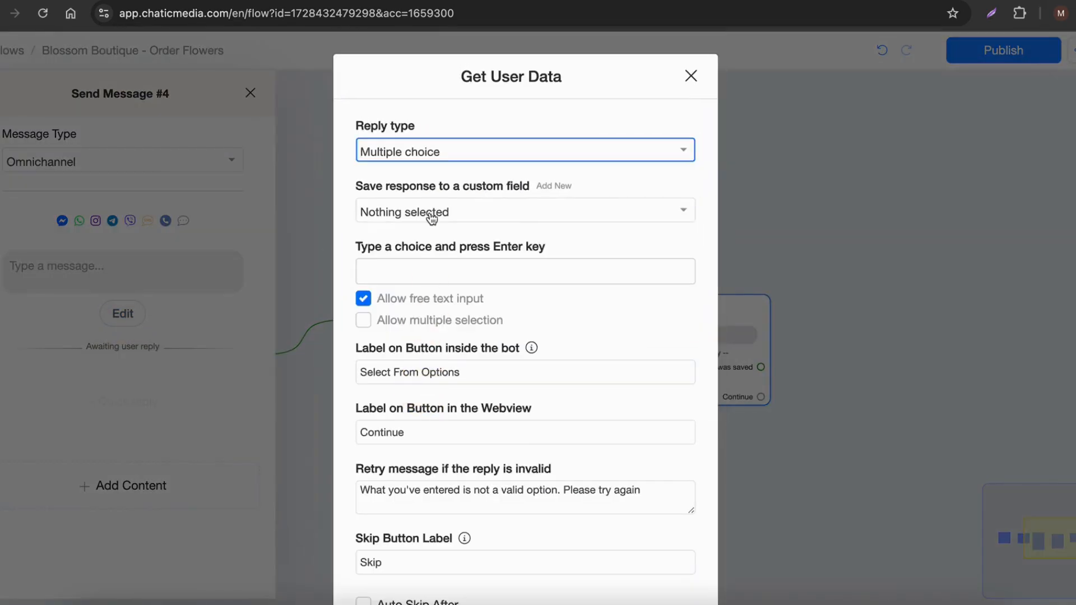
click(559, 187)
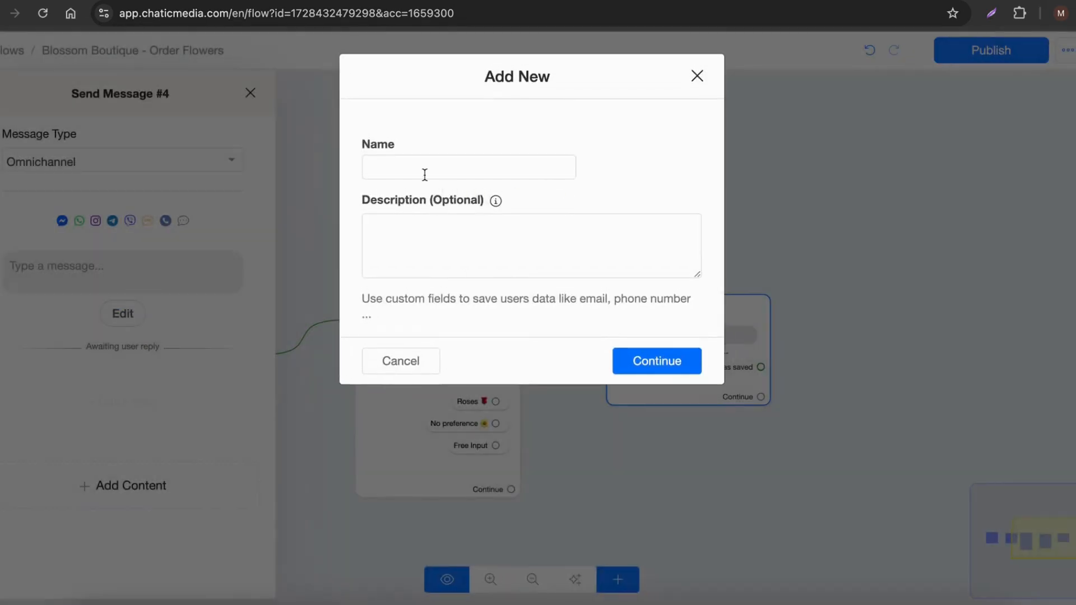
click(425, 169)
text(delivery_method)
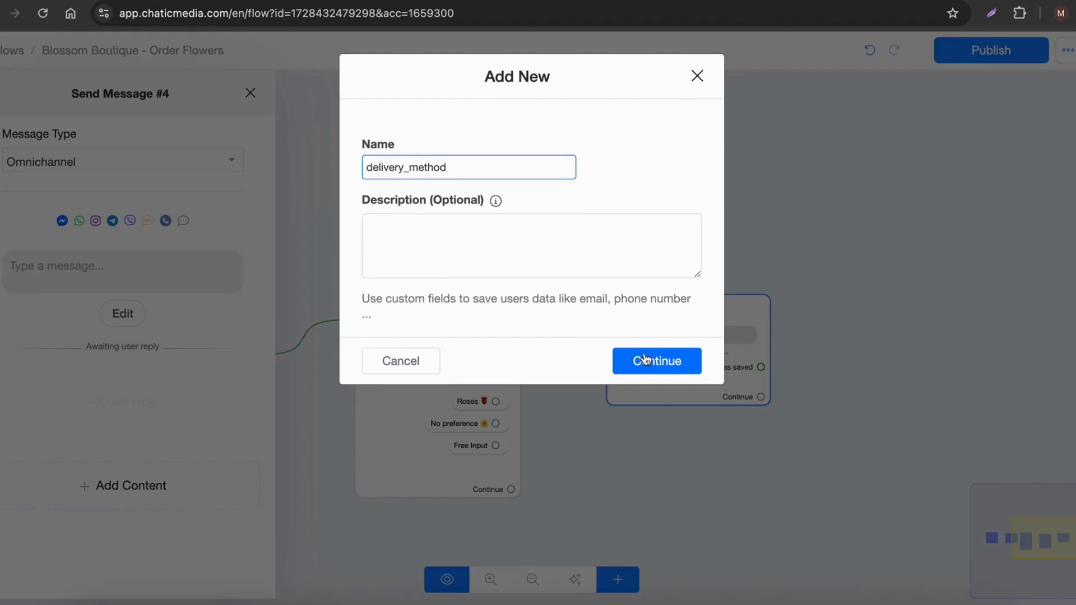
click(645, 359)
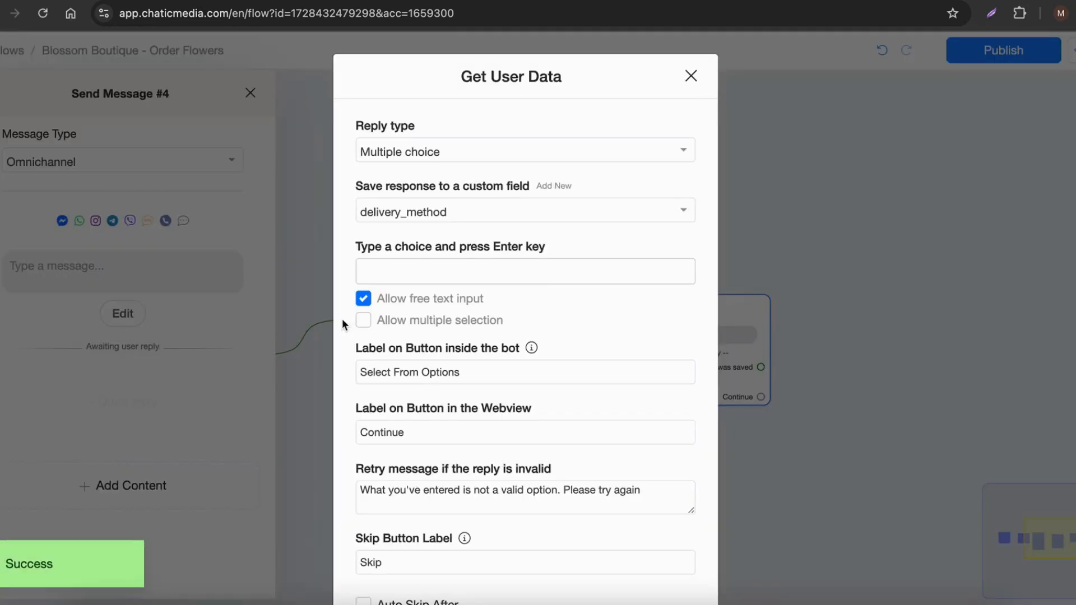
Step: Copy the "Delivery" option with its emoji from the Google Docs script and add it as a choice for delivery_method in Chatic Media
click(275, 1)
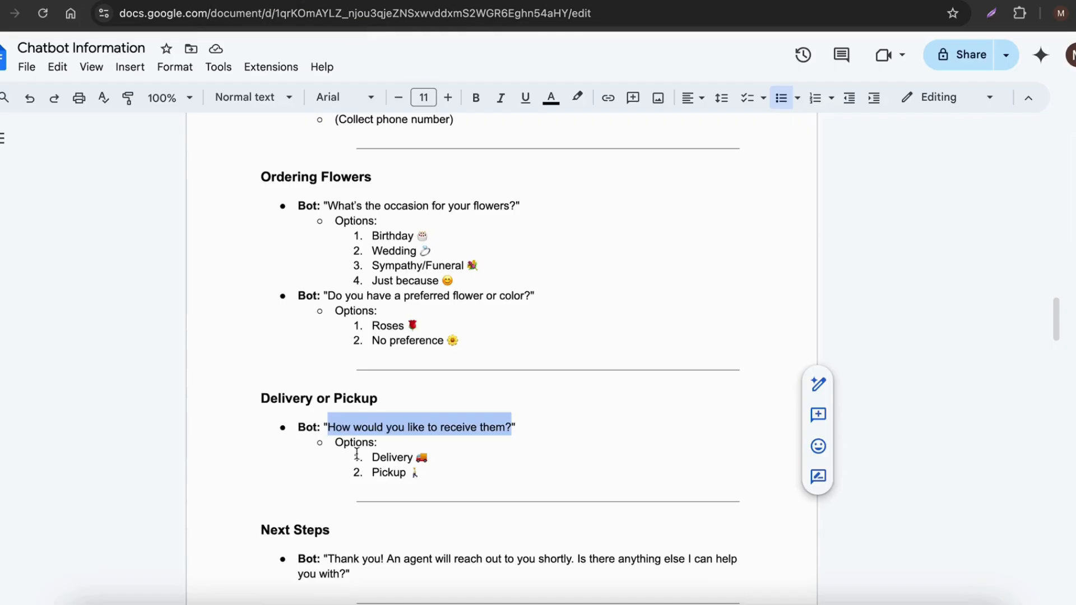
drag(372, 458, 435, 456)
key(ctrl+c)
click(790, 1)
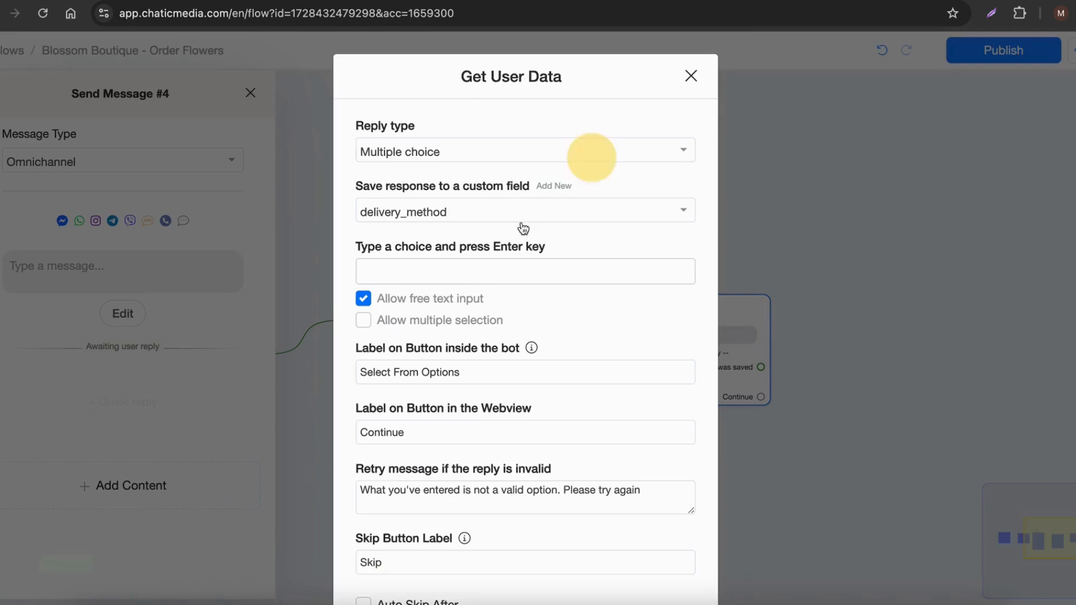
click(462, 274)
key(ctrl+v)
key(Return)
Step: Copy the "Pickup" option with its emoji from the Google Docs script and add it as the second delivery_method choice in Chatic Media
click(275, 1)
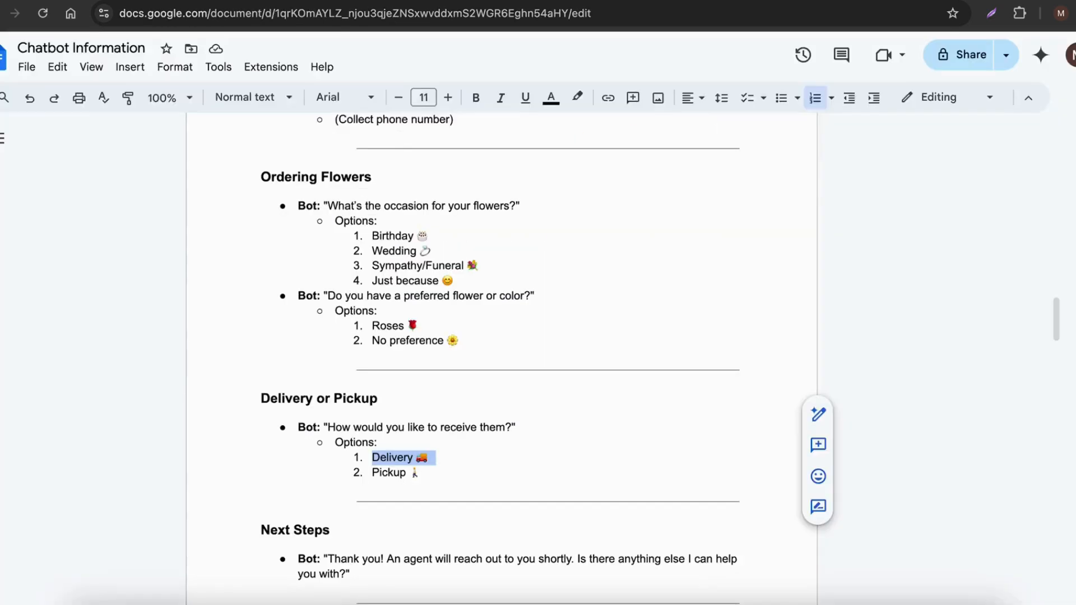
drag(372, 472, 424, 476)
key(ctrl+c)
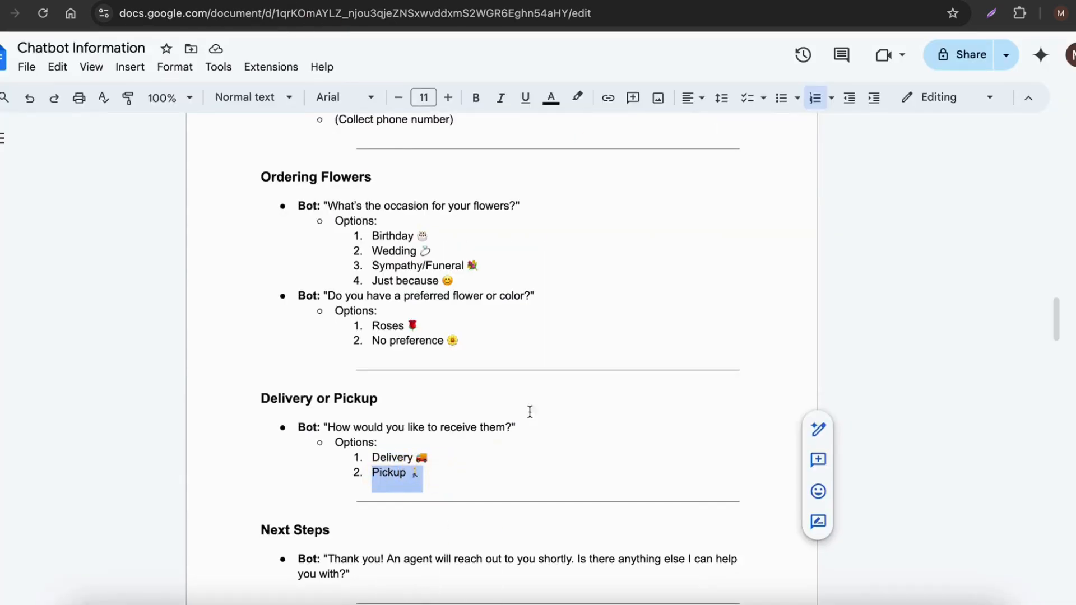
click(577, 1)
key(ctrl+v)
key(Return)
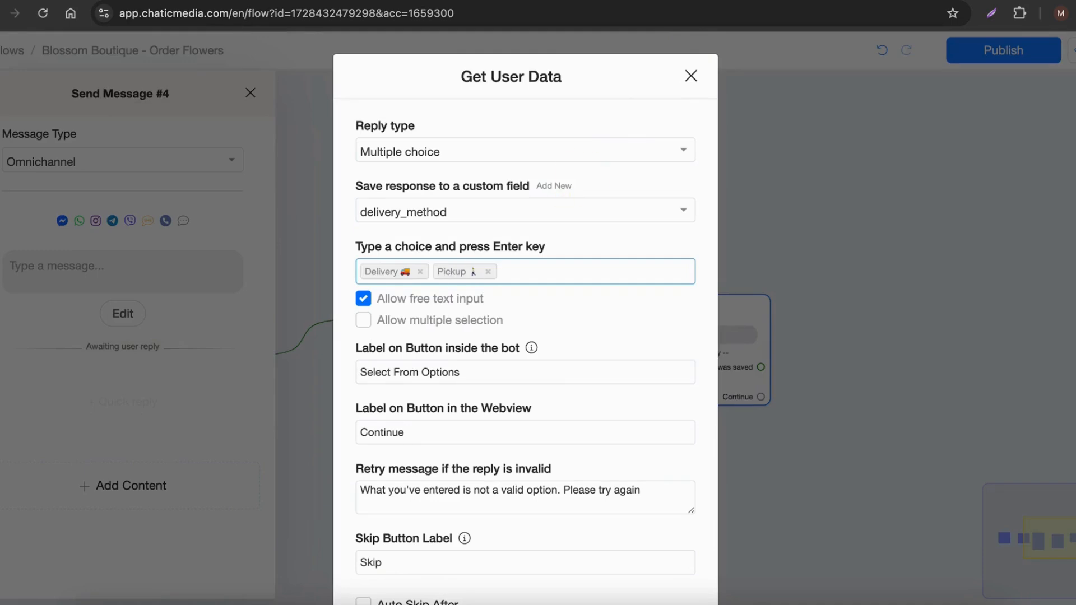
Step: Clear the delivery_method block's skip button label and save the block
scroll(434, 372, down, 2)
double_click(395, 451)
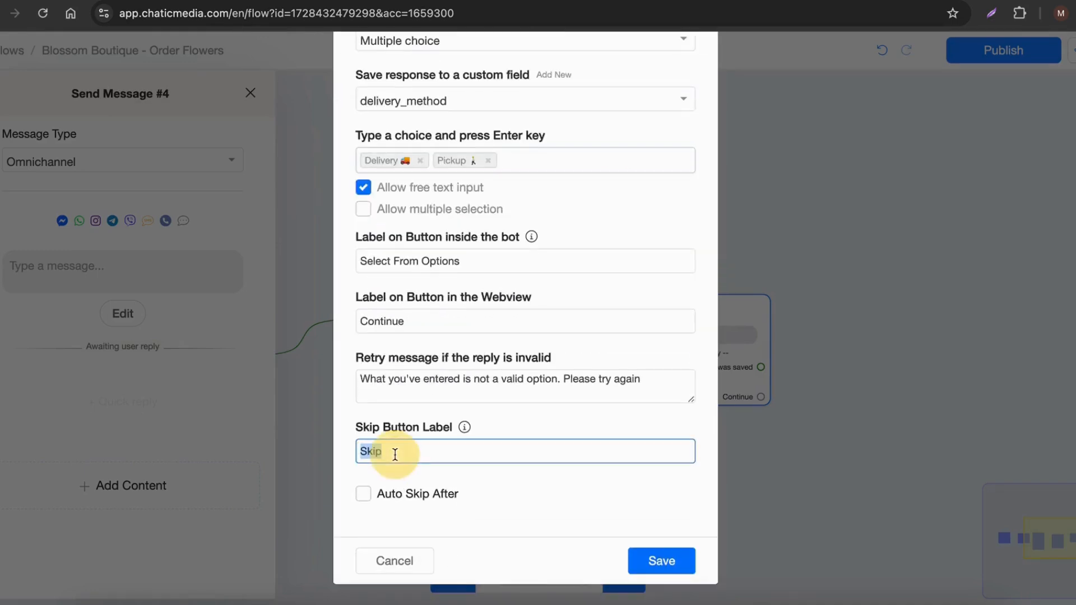
key(BackSpace)
click(649, 567)
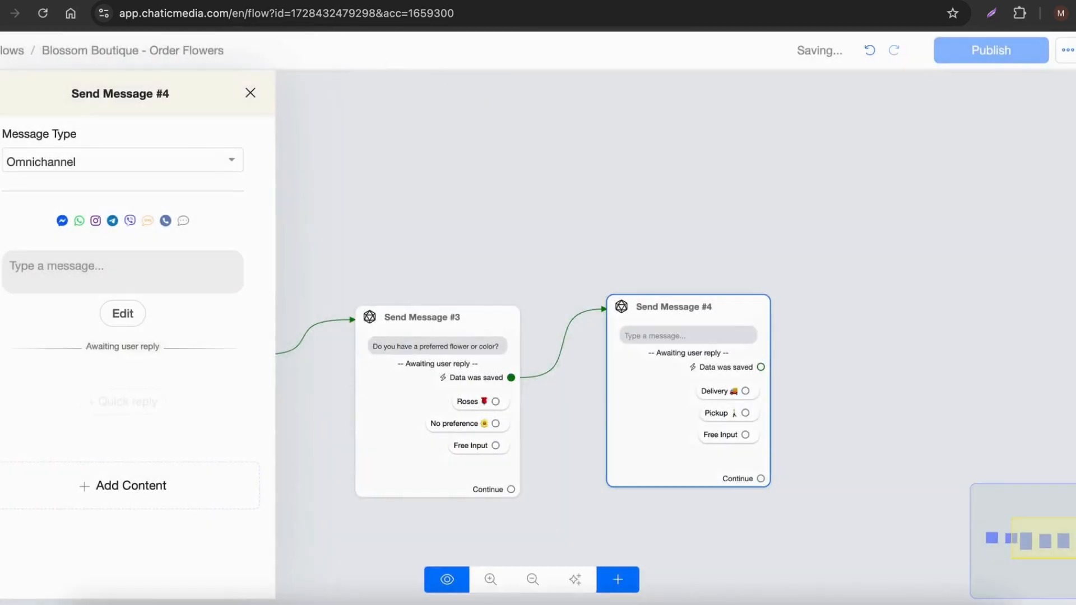
Step: Copy "How would you like to receive them?" from the Google Docs script and paste it as Send Message #4's message text in Chatic Media
key(ctrl+shift+Tab)
drag(328, 429, 511, 429)
key(ctrl+c)
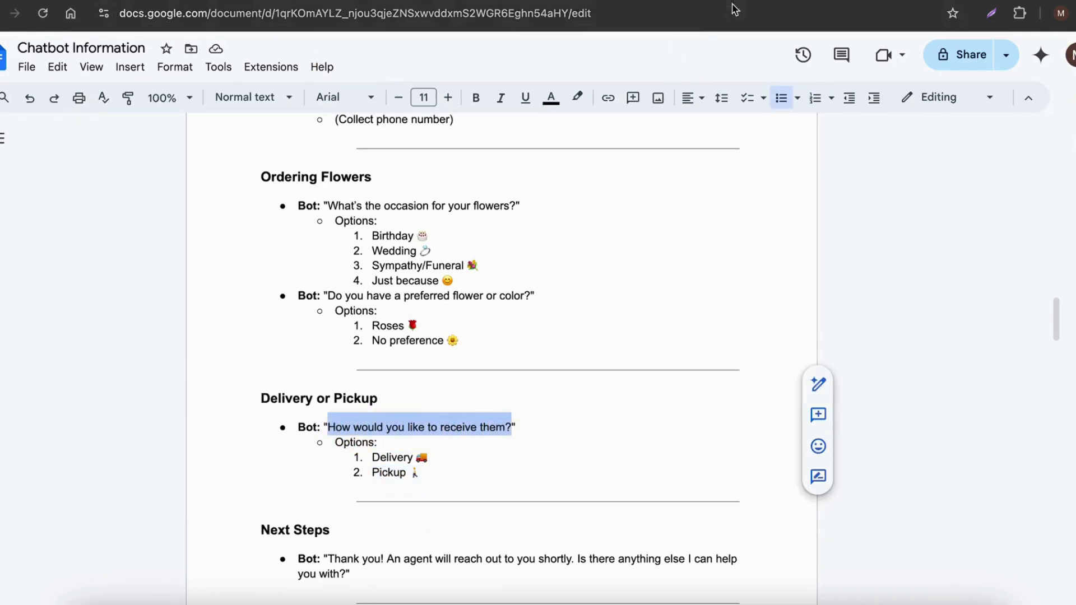
key(ctrl+Tab)
click(61, 267)
key(ctrl+v)
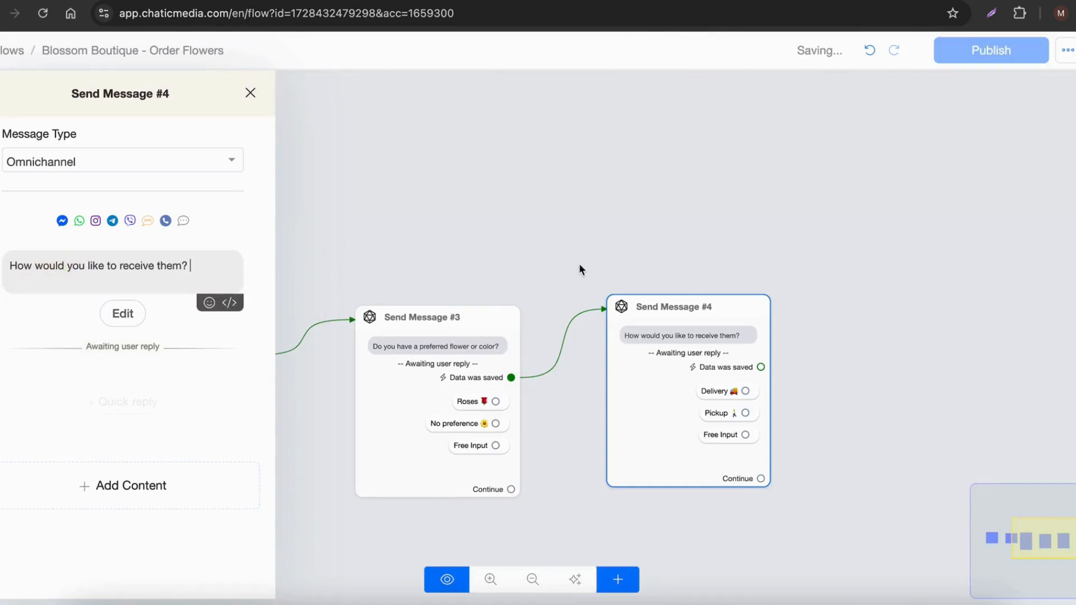
click(583, 262)
Step: Move Send Message #3 and #4 closer to their preceding nodes, then link Send Message #4's Data was saved output to a new Send Message node
drag(471, 392, 406, 394)
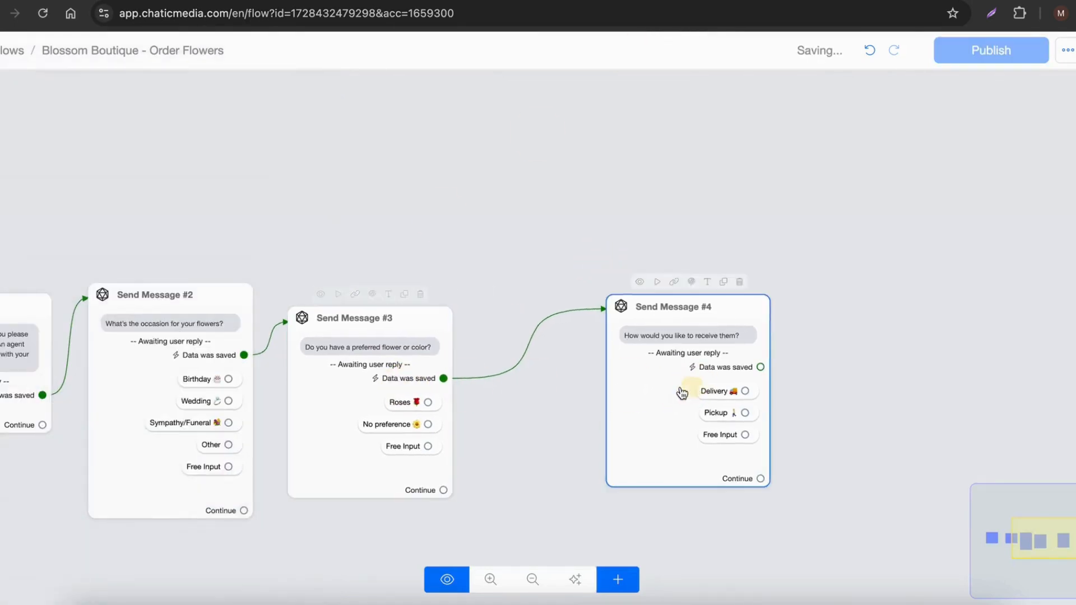
drag(683, 391, 597, 395)
scroll(687, 374, up, 2)
drag(670, 372, 829, 276)
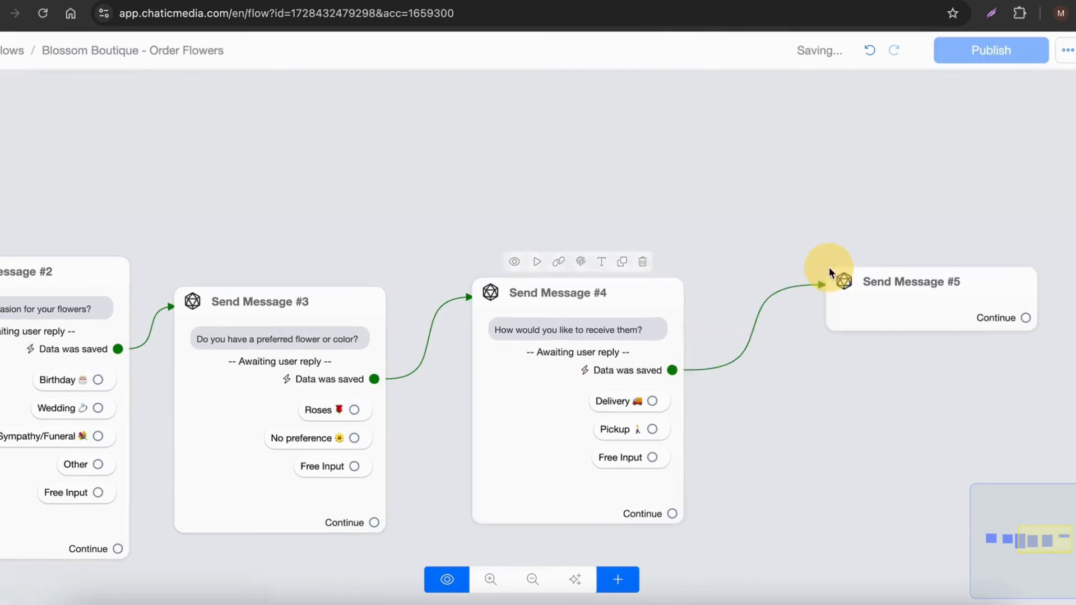
Step: Copy the "Thank you! An agent will reach out to you shortly..." message from the Google Docs script and paste it as Send Message #5's text in Chatic Media
click(567, 2)
scroll(390, 478, down, 1)
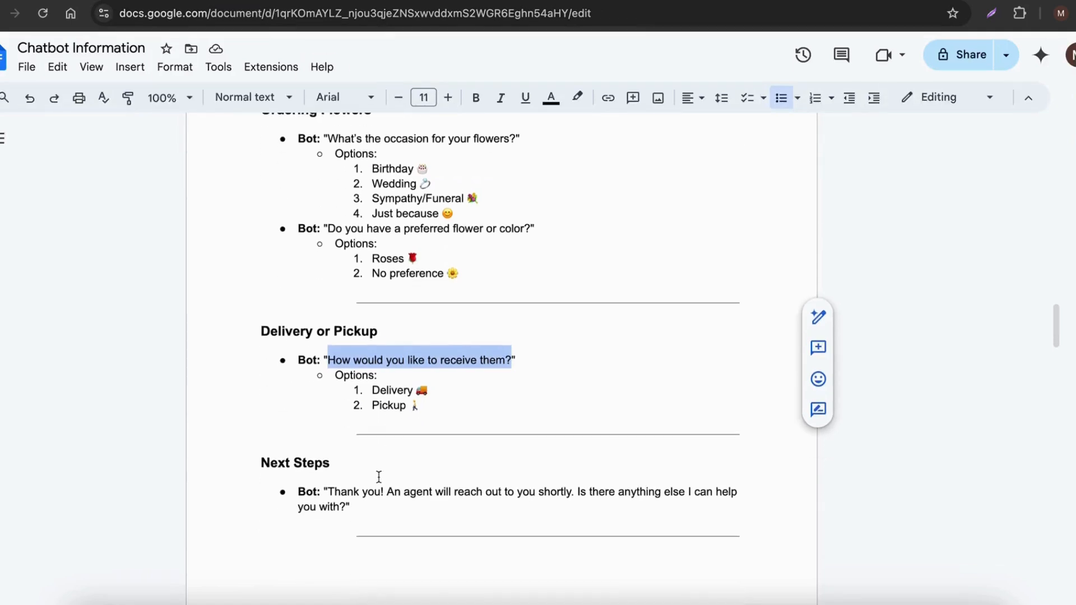
click(329, 488)
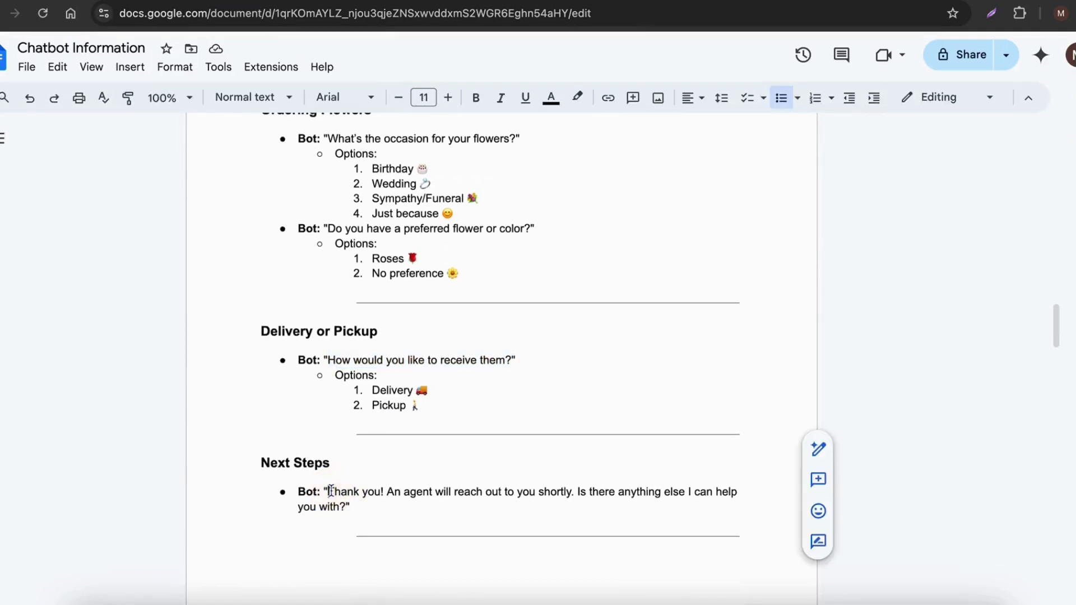
drag(329, 491, 347, 507)
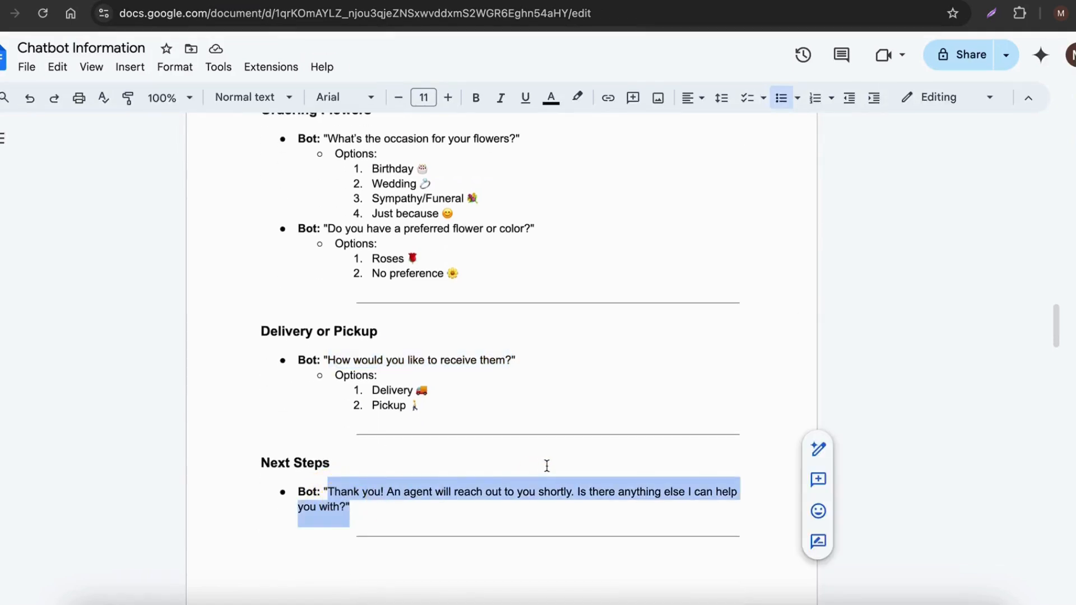
click(717, 1)
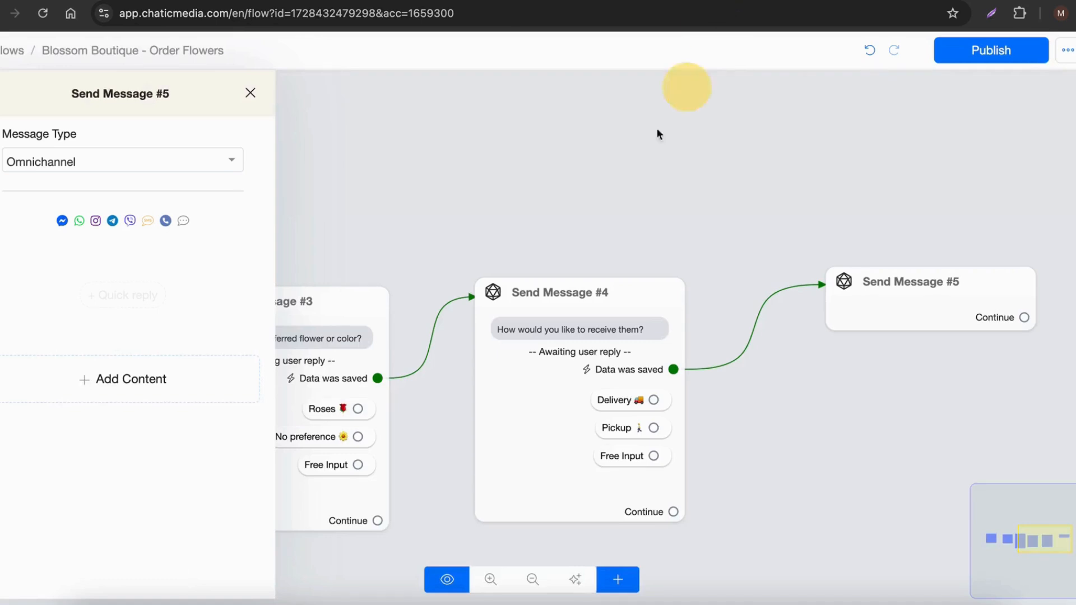
click(77, 387)
key(ctrl+v)
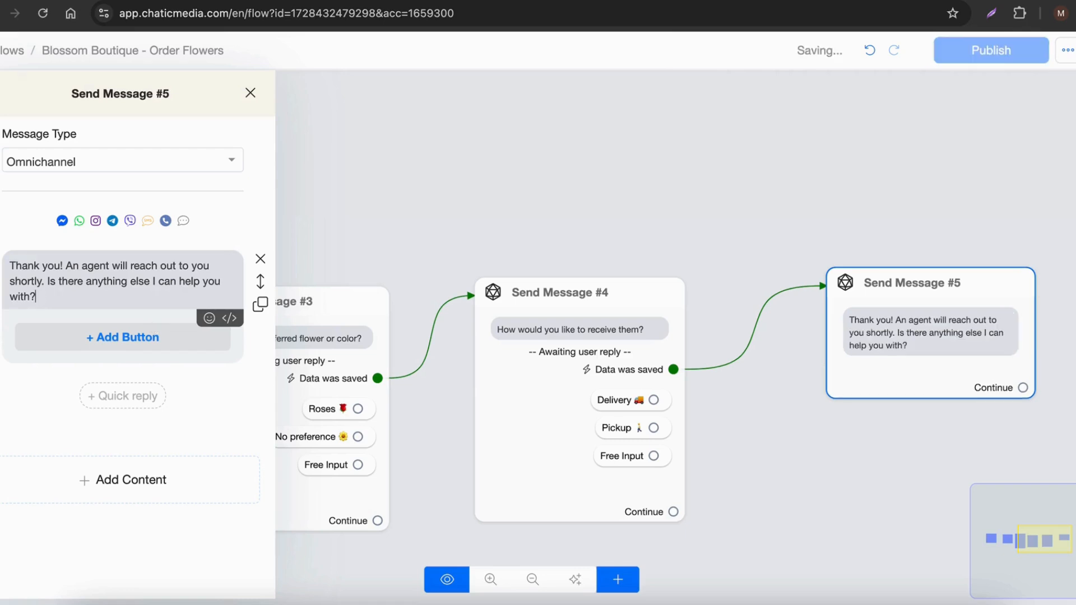
Step: Add an Actions node to the flow and position it to the right of Send Message #5
click(485, 221)
scroll(399, 311, down, 3)
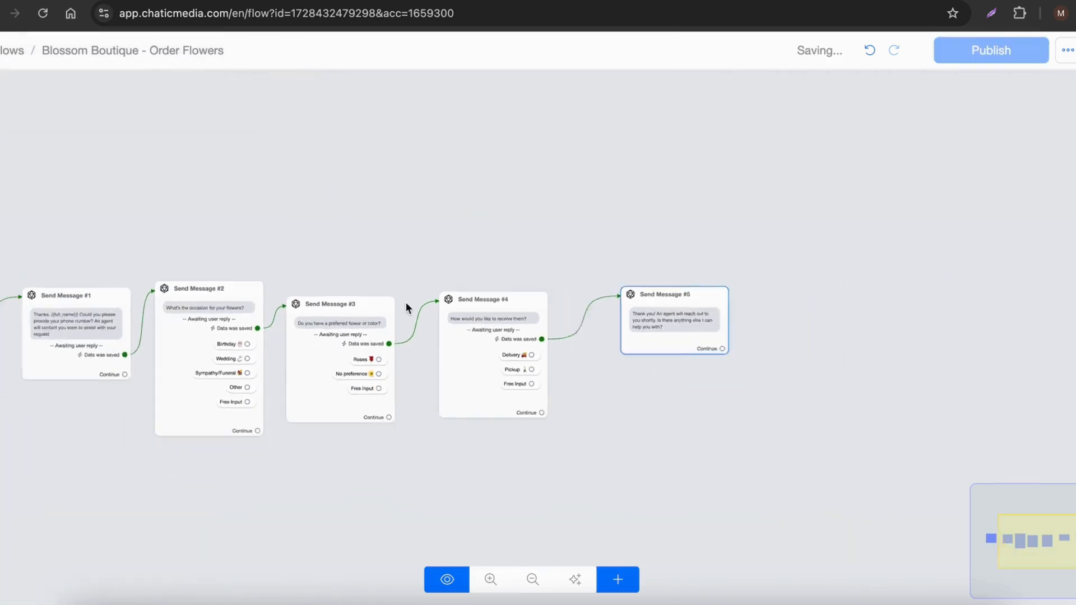
drag(675, 388, 378, 408)
scroll(379, 412, up, 2)
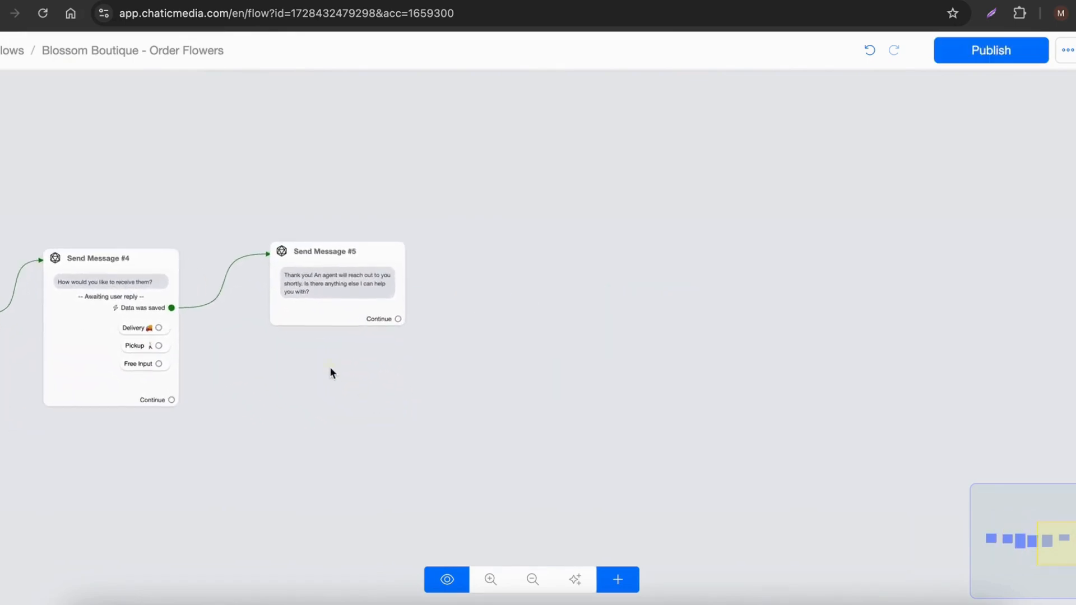
drag(481, 464, 580, 532)
click(617, 574)
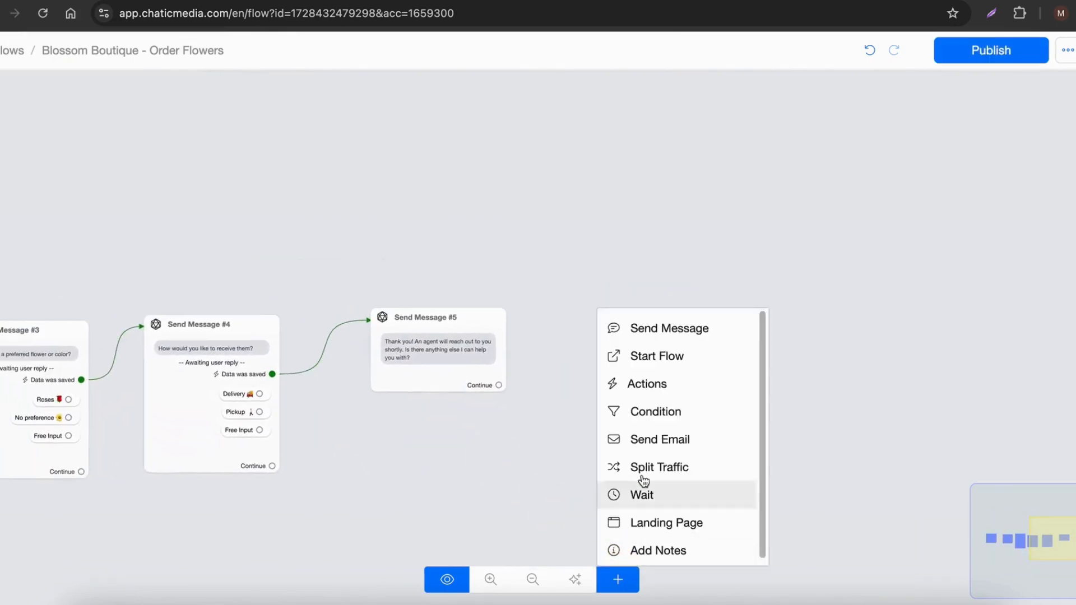
click(654, 392)
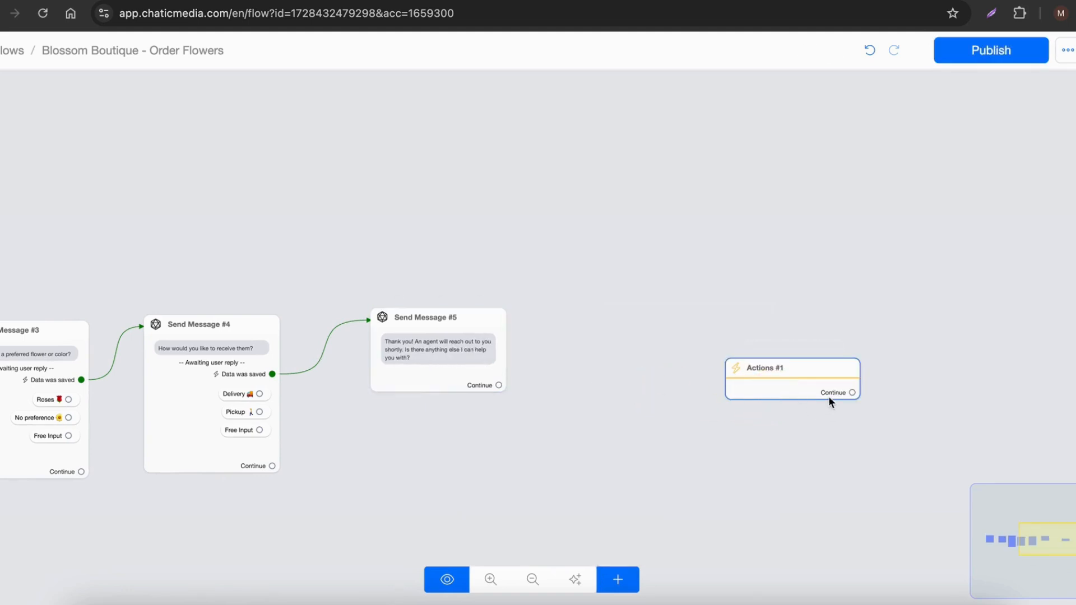
drag(786, 377, 688, 378)
Step: Add an Assign Conversation to an Admin action to Actions #1 and select the individual Chatic Media admin as assignee
click(644, 384)
click(58, 217)
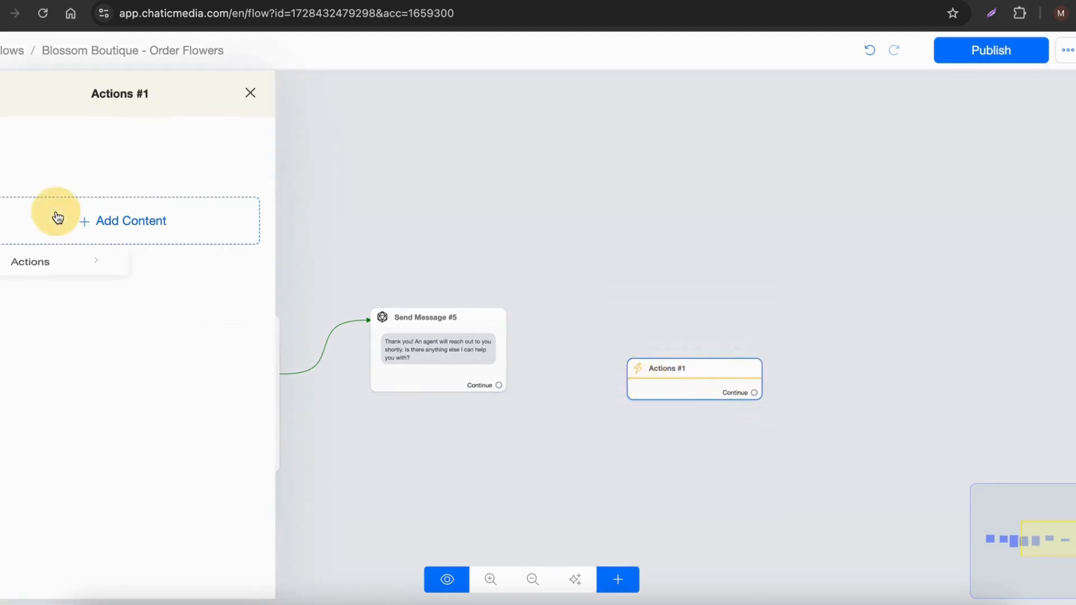
click(49, 263)
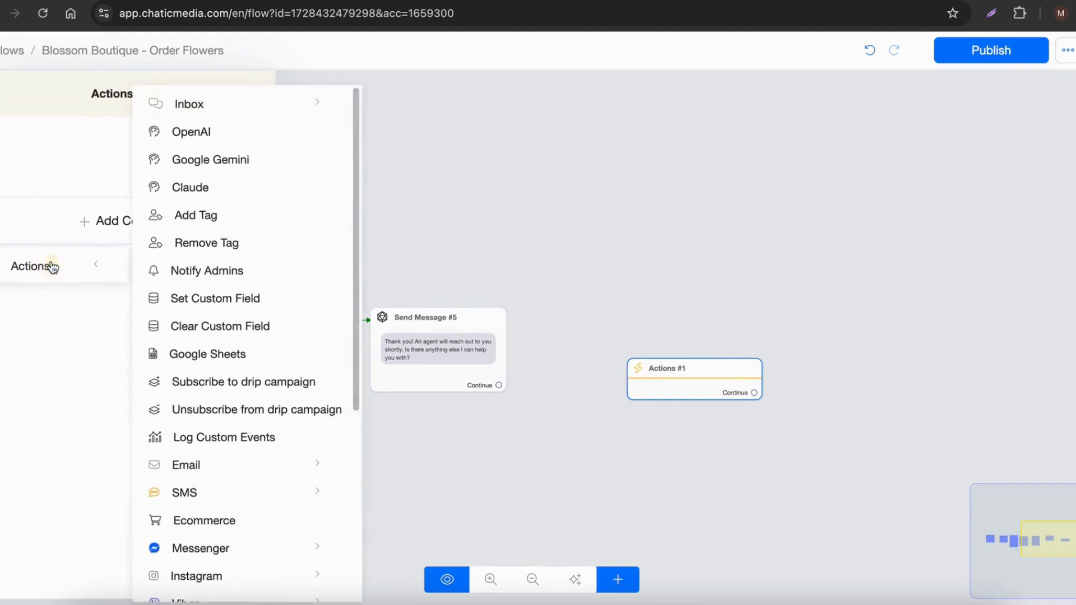
click(191, 103)
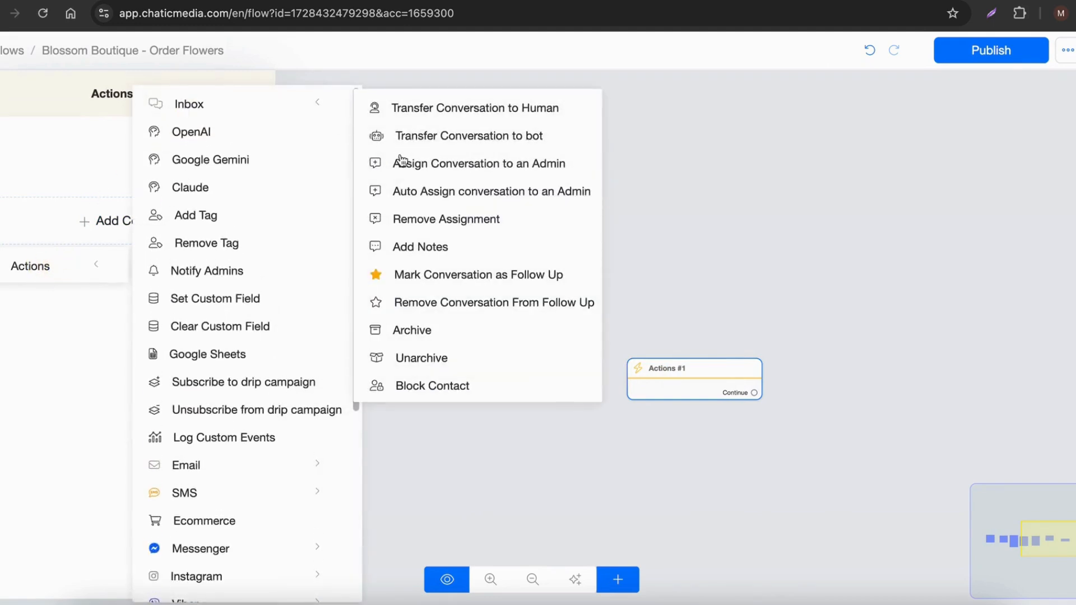
click(441, 165)
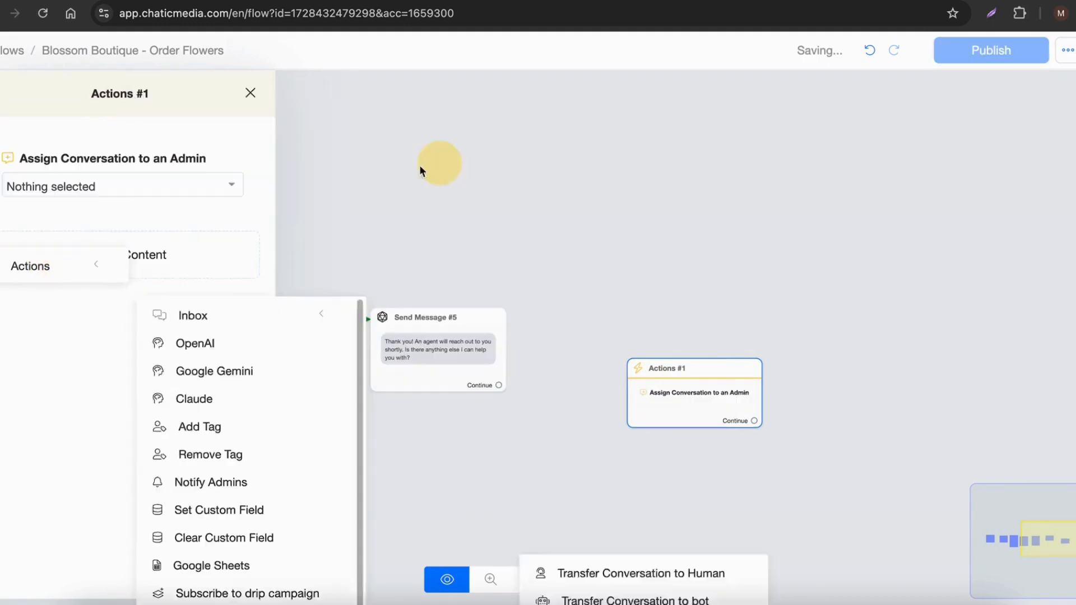
click(49, 191)
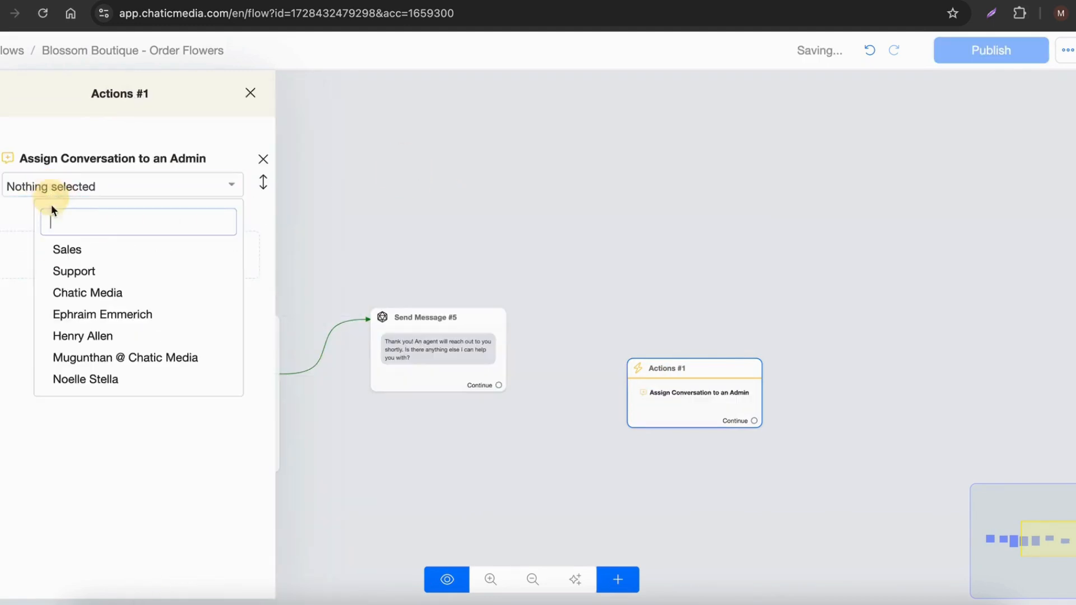
click(93, 364)
Step: Add a Notify Admins action to Actions #1 with the notification text "A new flower order request has been received..."
click(91, 270)
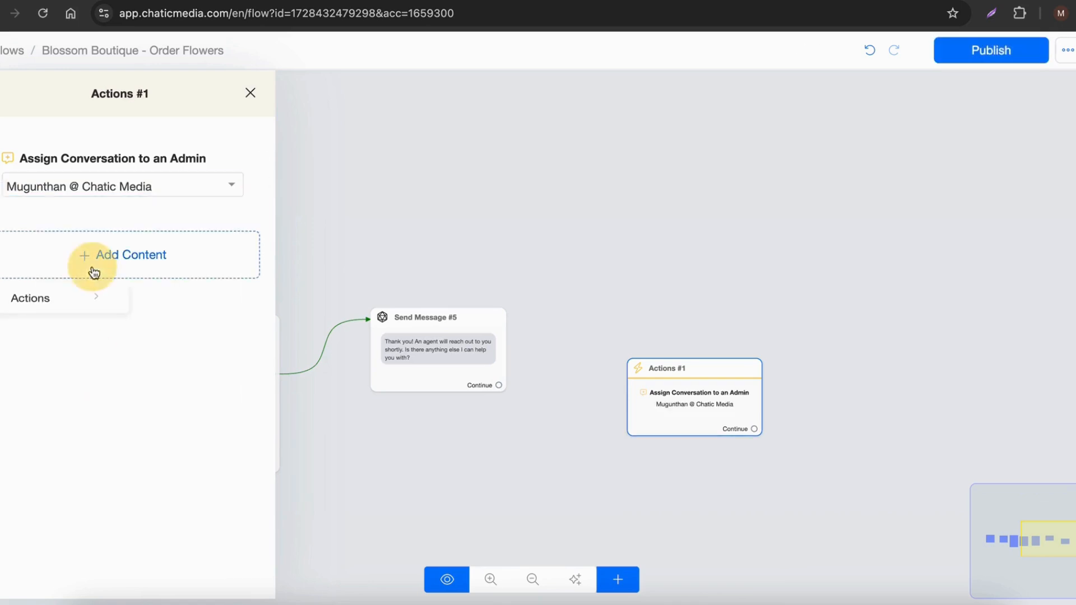
click(56, 312)
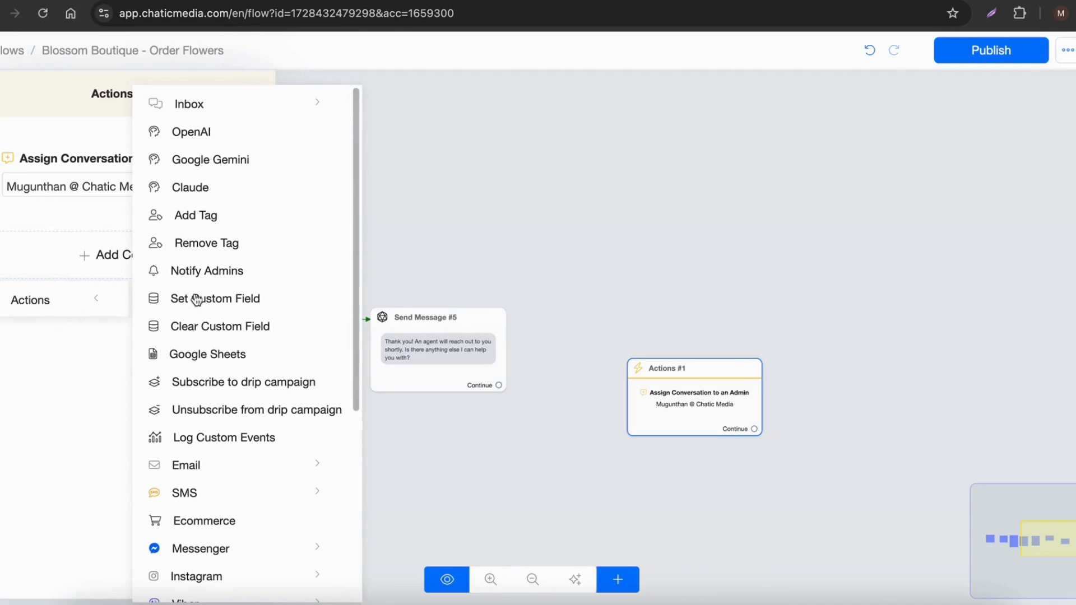
click(194, 272)
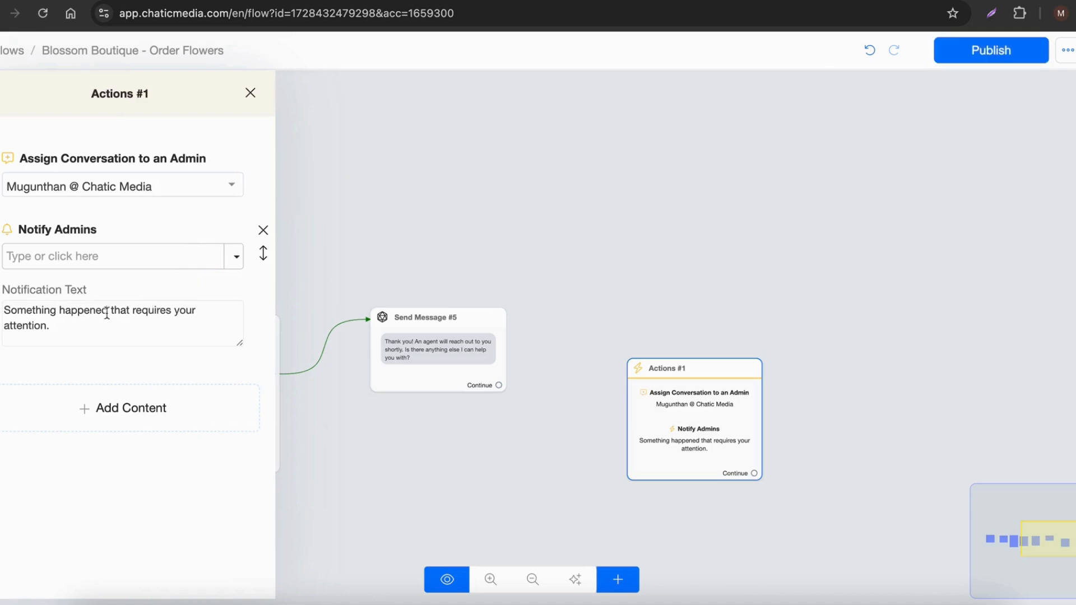
triple_click(74, 328)
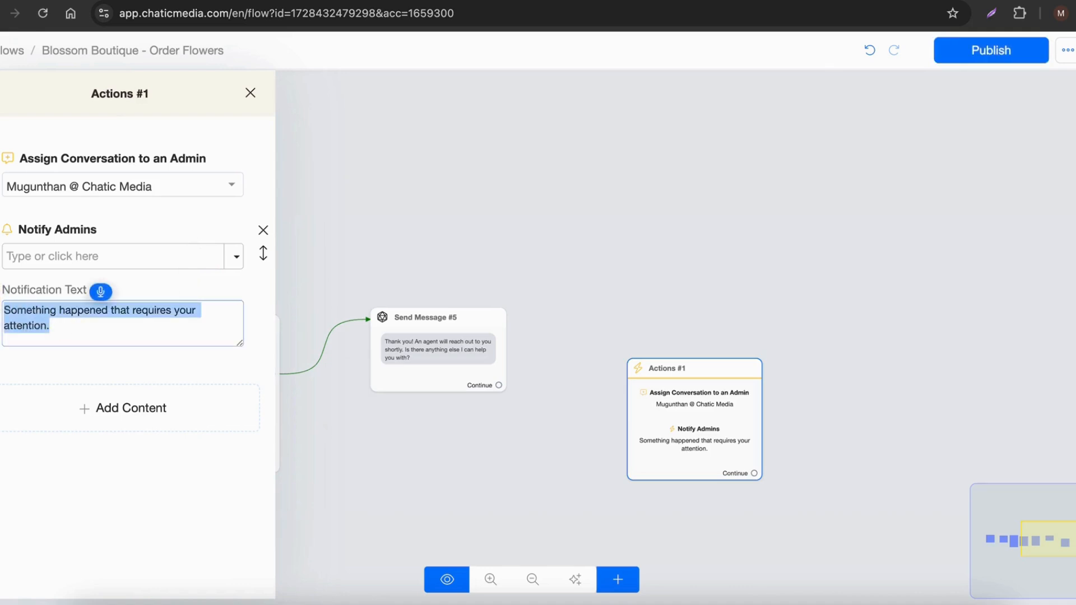
text(A new flower order request has been received...)
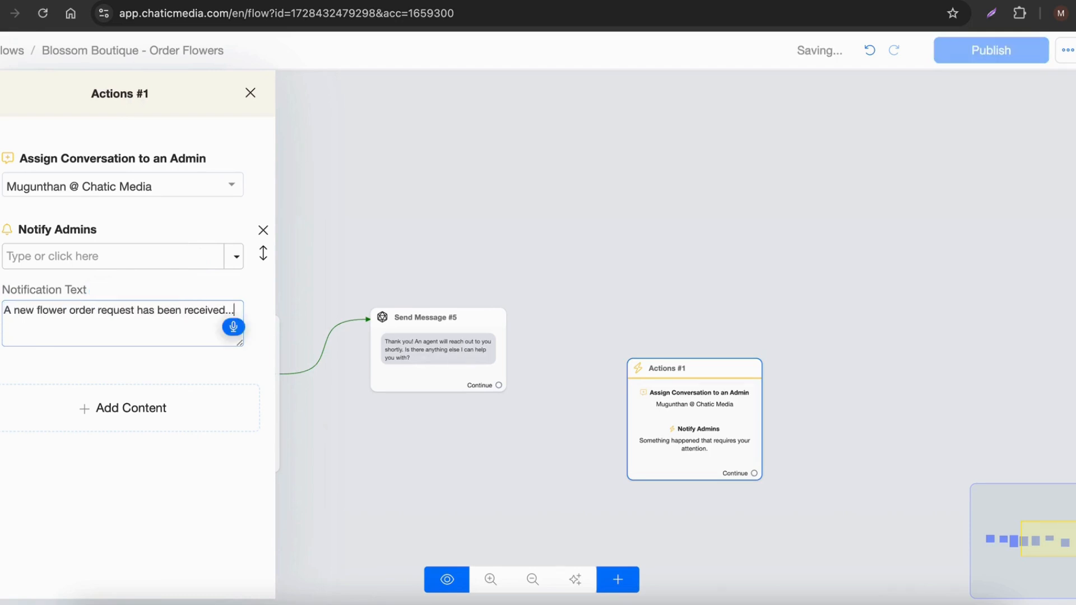
Step: Add a "Name: {{full_name}}" line below the opening sentence of the notification text, using the Full Name field
key(Return)
key(Return)
text(And here)
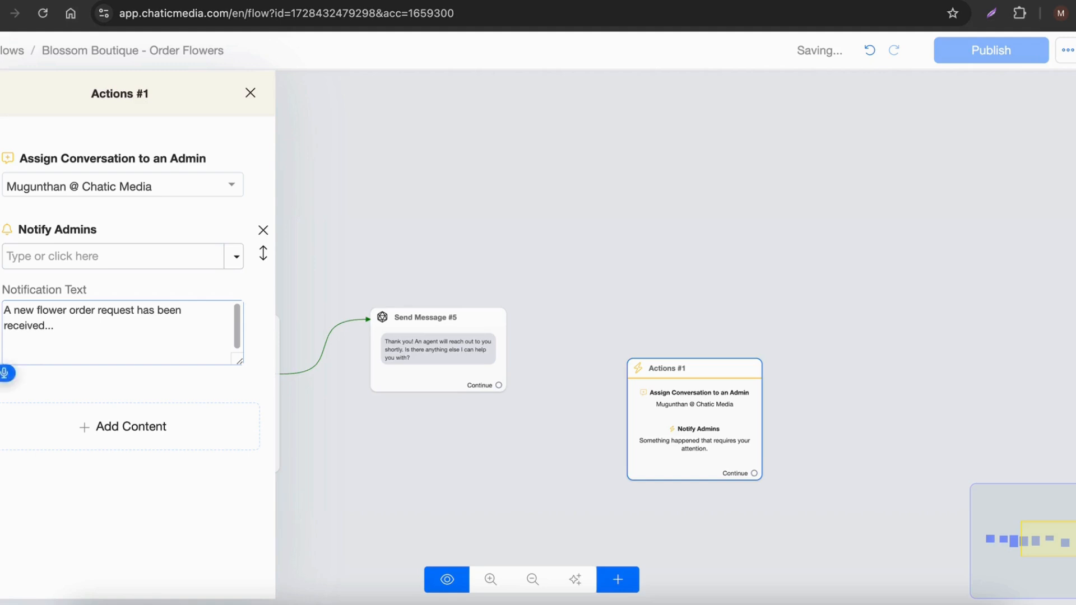
text(Details asu)
key(BackSpace)
key(BackSpace)
key(BackSpace)
key(BackSpace)
key(BackSpace)
key(BackSpace)
key(BackSpace)
key(BackSpace)
key(BackSpace)
key(BackSpace)
key(BackSpace)
key(Return)
text(Name: )
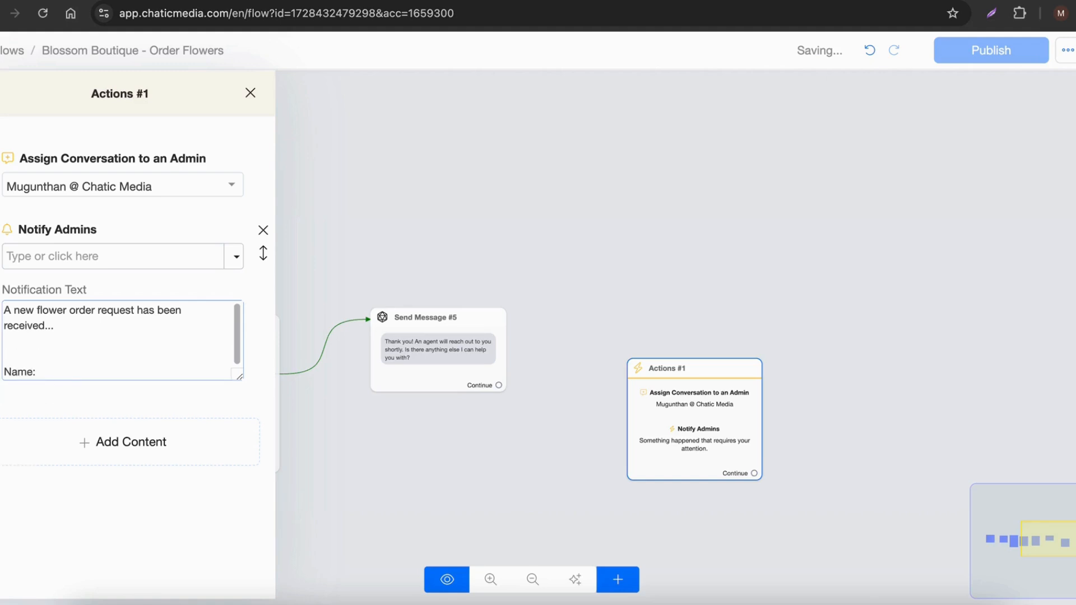
text(so will)
key(BackSpace)
key(BackSpace)
key(BackSpace)
key(BackSpace)
key(BackSpace)
key(BackSpace)
key(BackSpace)
text({)
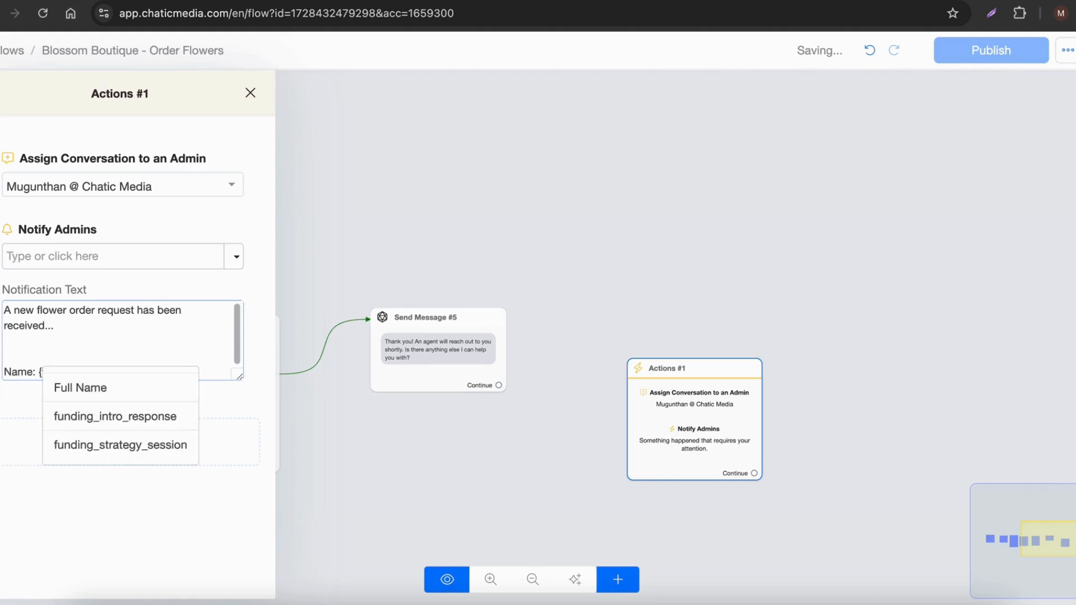
click(70, 384)
key(Return)
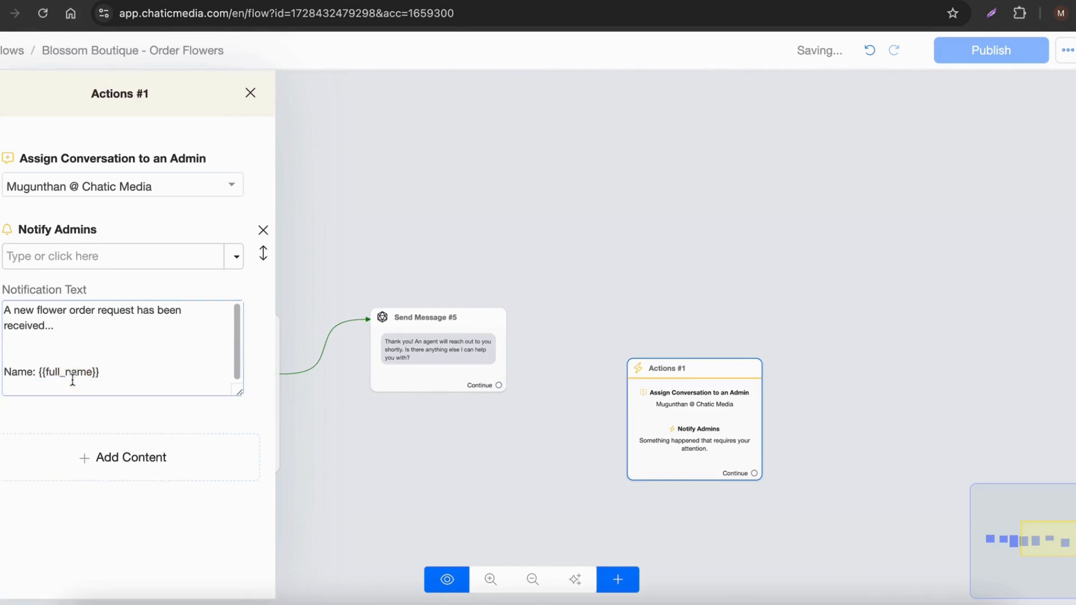
Step: Add a "Phone: {{phone}}" line under the name and remove the extra blank line above the name
text(Phone: {)
scroll(143, 474, down, 2)
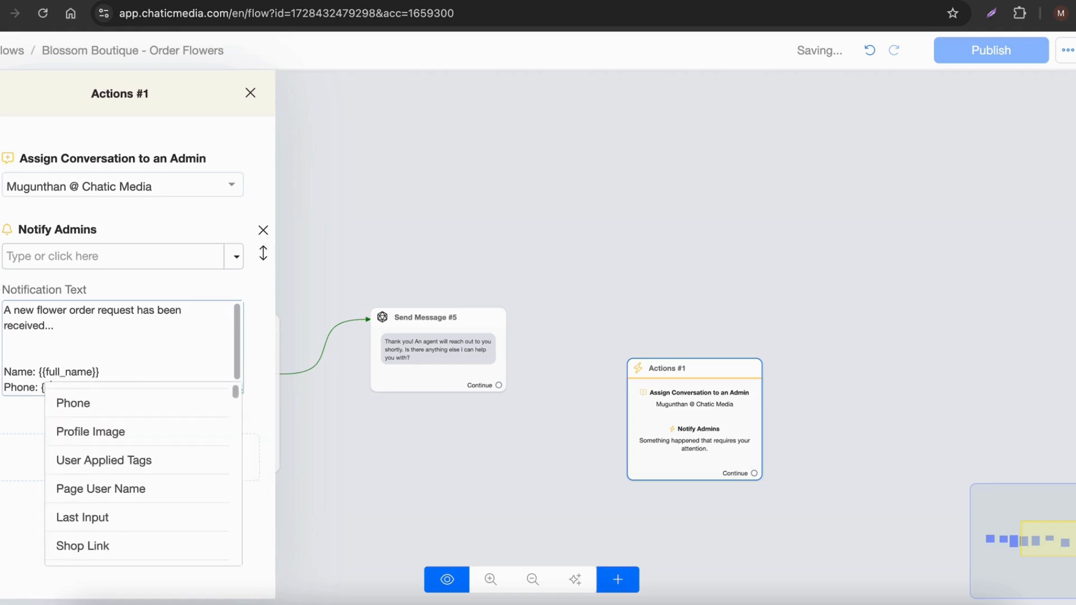
click(93, 403)
key(Return)
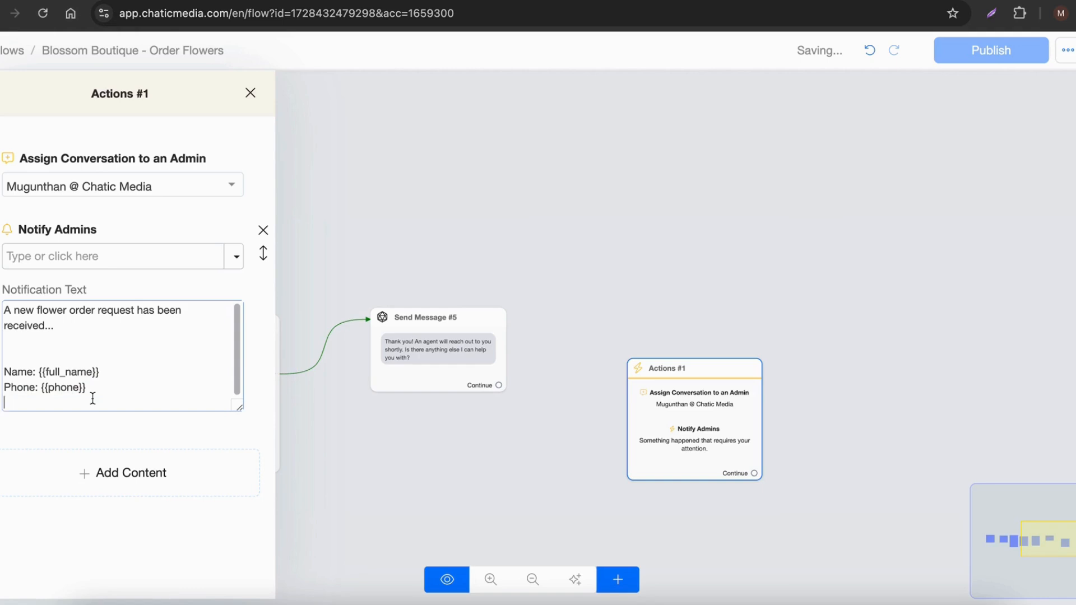
click(41, 353)
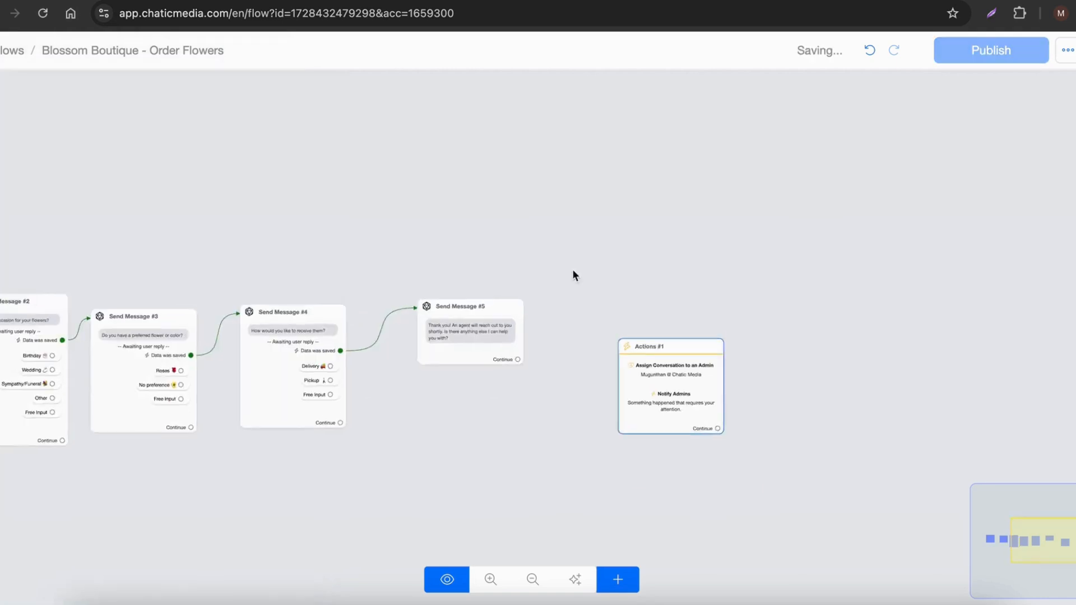
Step: Link Send Message #5's Continue output to Actions #1 and move Actions #1 closer to it
scroll(574, 274, down, 3)
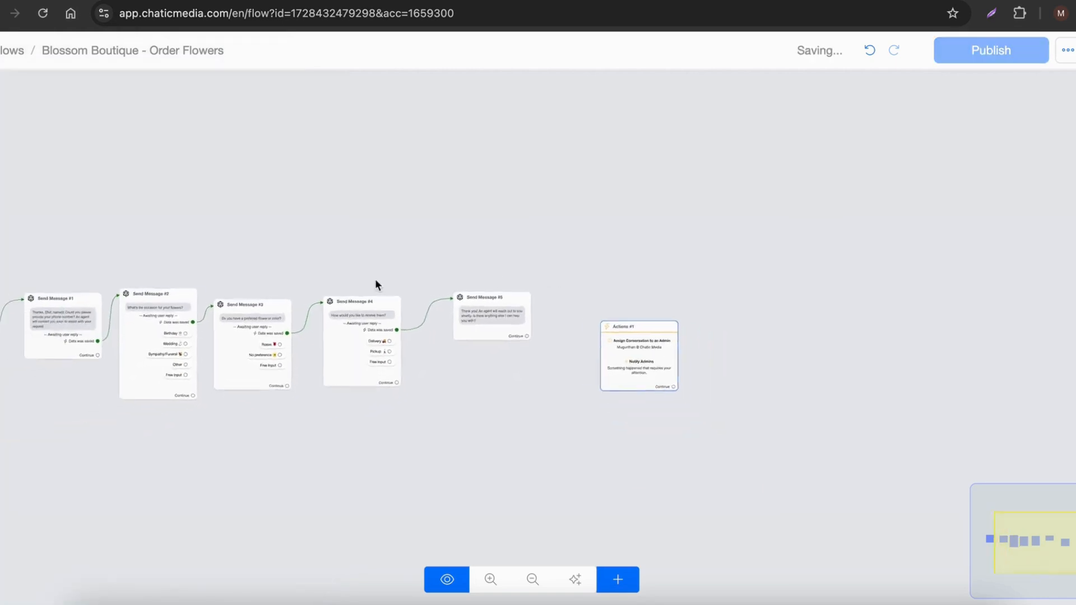
scroll(420, 289, up, 4)
click(694, 367)
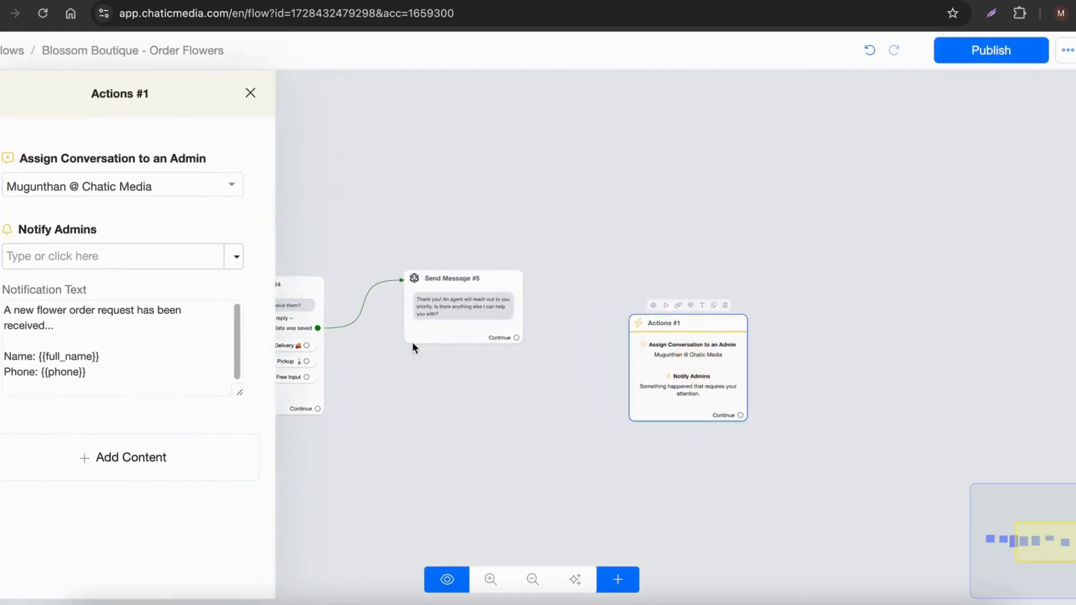
drag(121, 379, 4, 308)
click(576, 383)
scroll(629, 383, up, 3)
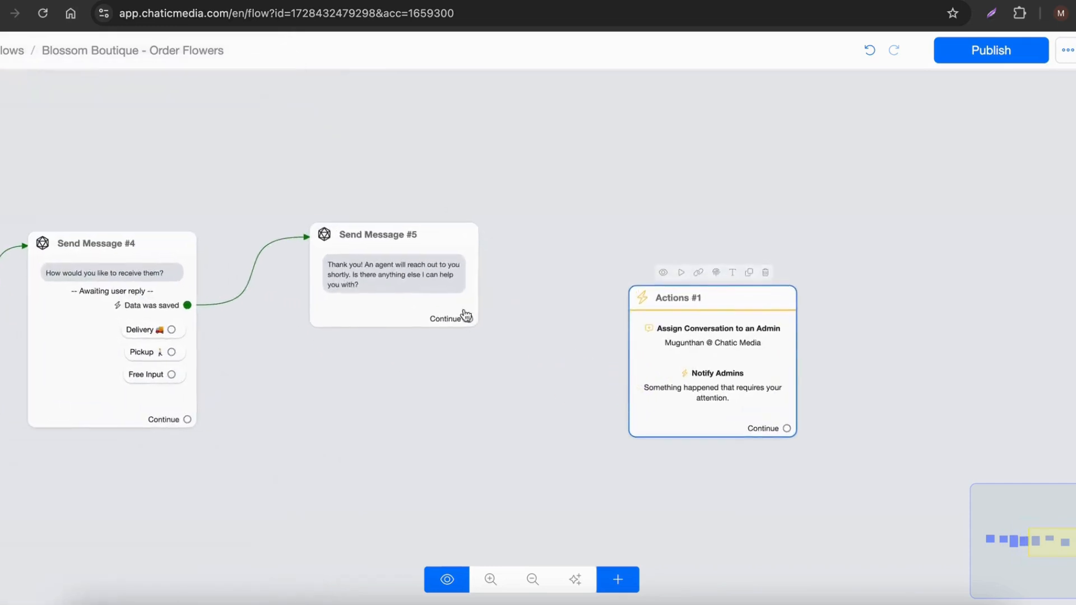
drag(466, 315, 619, 280)
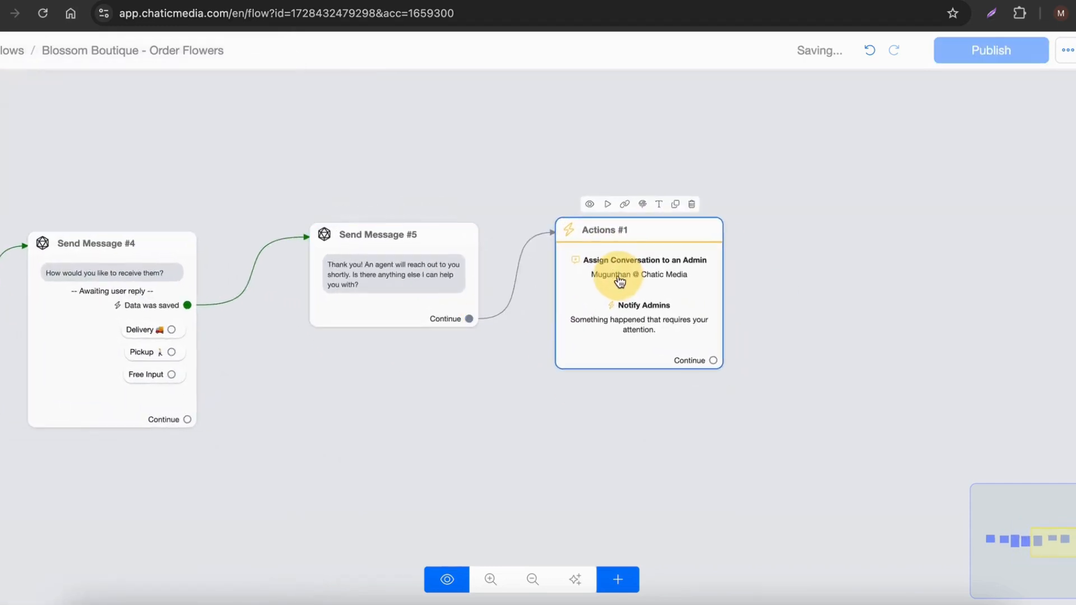
Step: Review the complete chain of nodes and publish the Blossom Boutique - Order Flowers flow
scroll(849, 308, down, 5)
scroll(850, 308, down, 2)
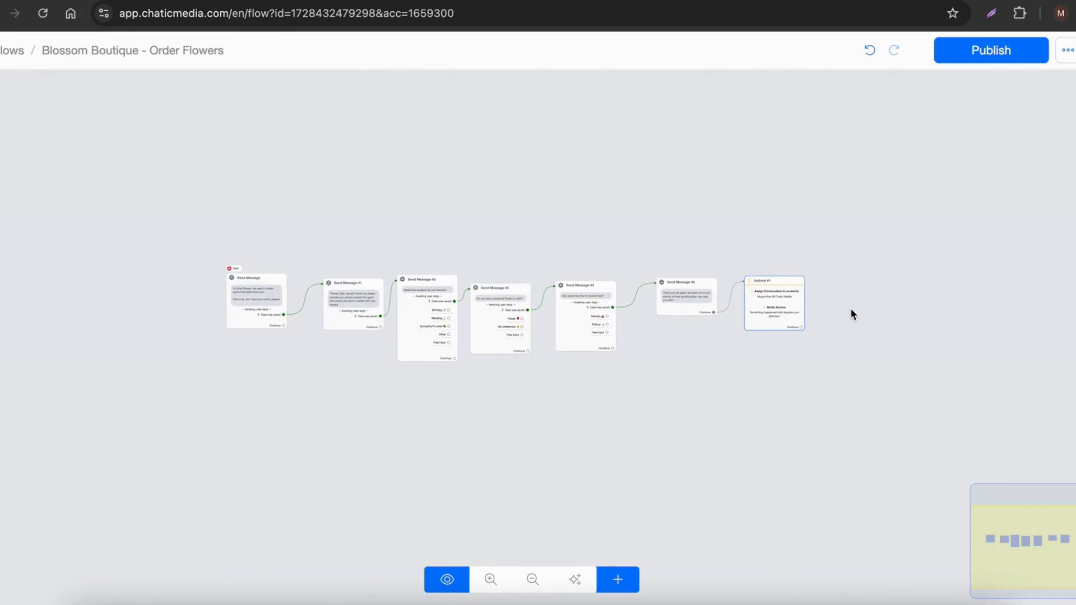
scroll(355, 336, up, 2)
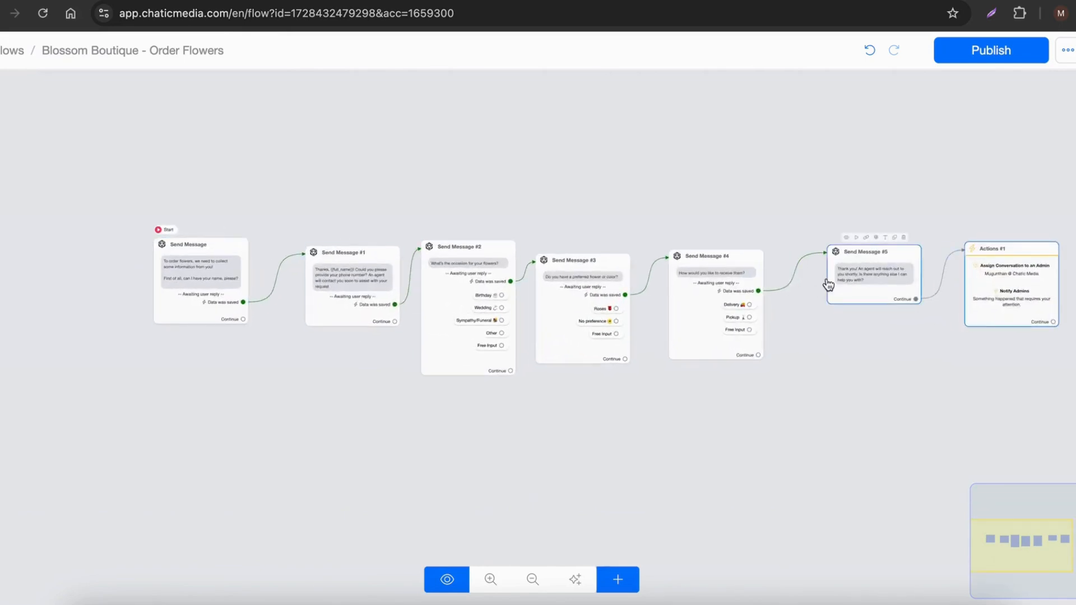
scroll(202, 305, up, 2)
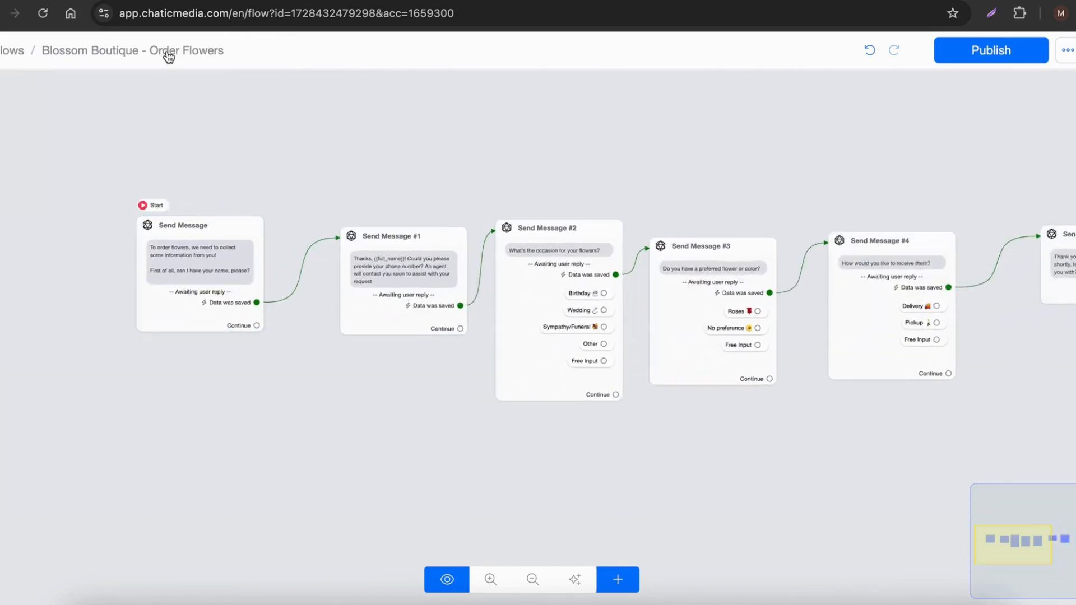
click(1022, 49)
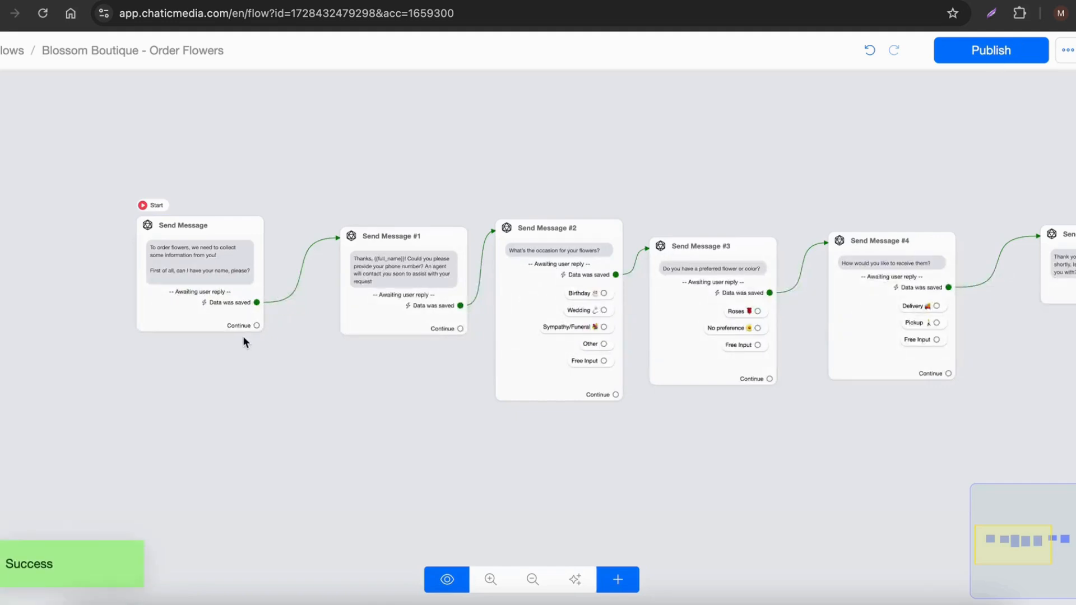
Step: Switch to the Chatbot Information document and review the Blossom Boutique knowledge base's introduction, services, pricing, contact details and FAQs
scroll(325, 107, down, 1)
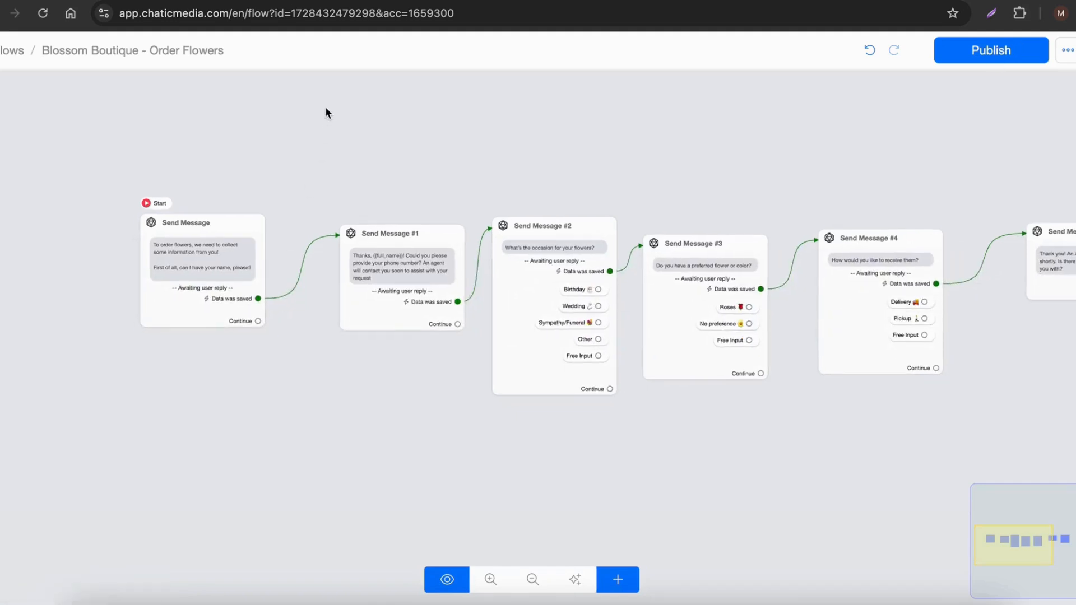
click(280, 1)
scroll(360, 352, up, 7)
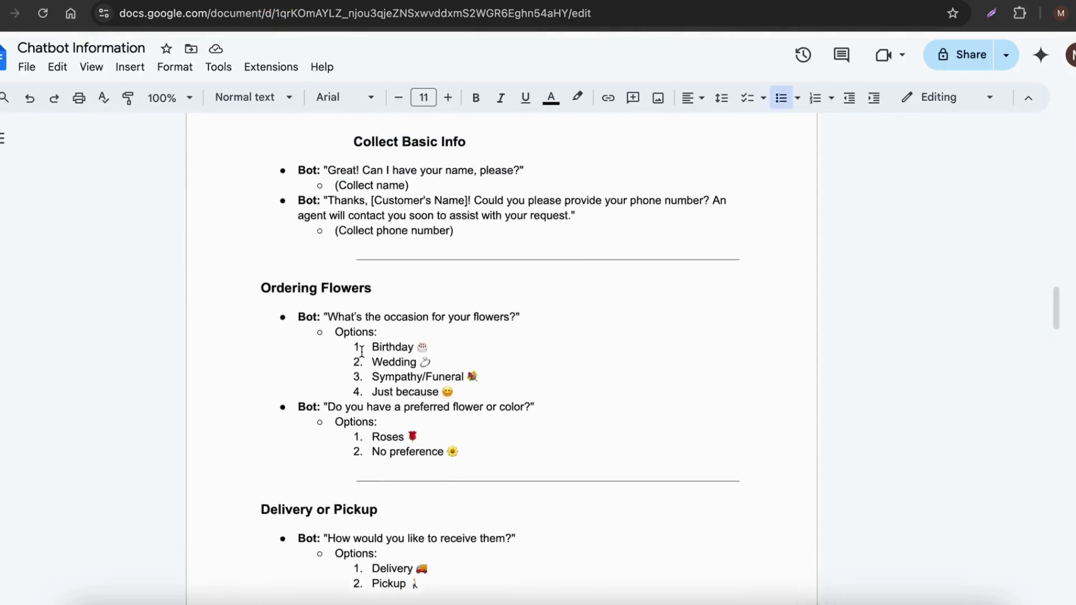
scroll(361, 351, up, 6)
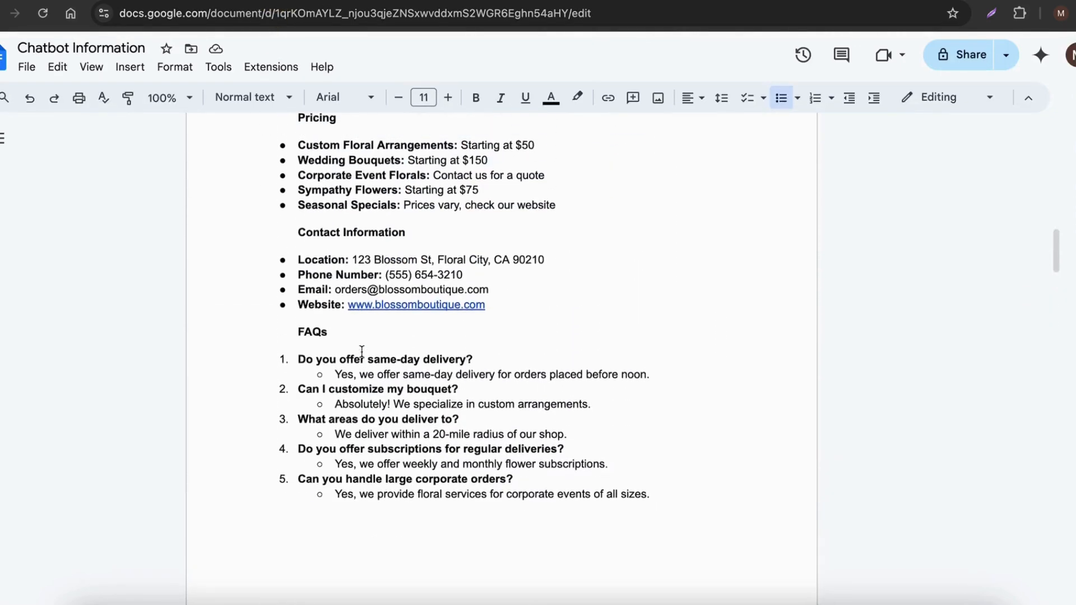
scroll(361, 351, up, 5)
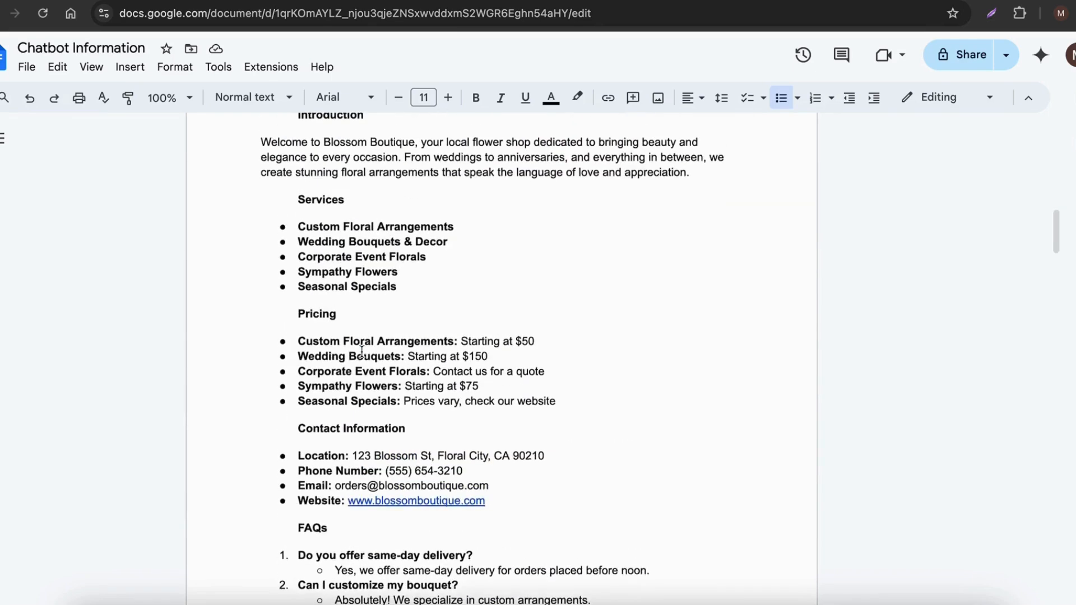
scroll(362, 351, down, 1)
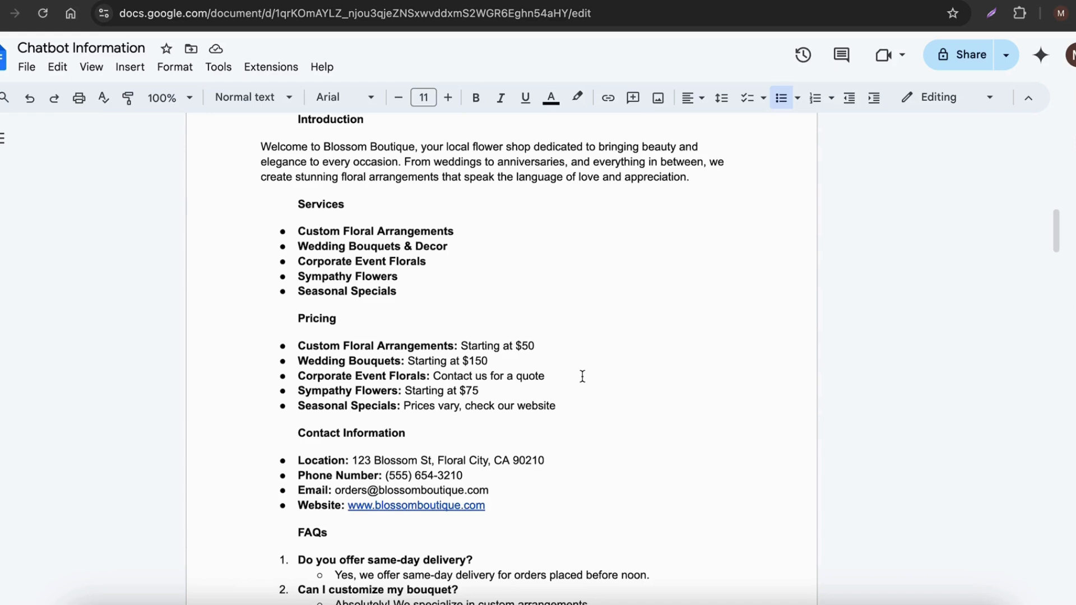
scroll(481, 354, up, 1)
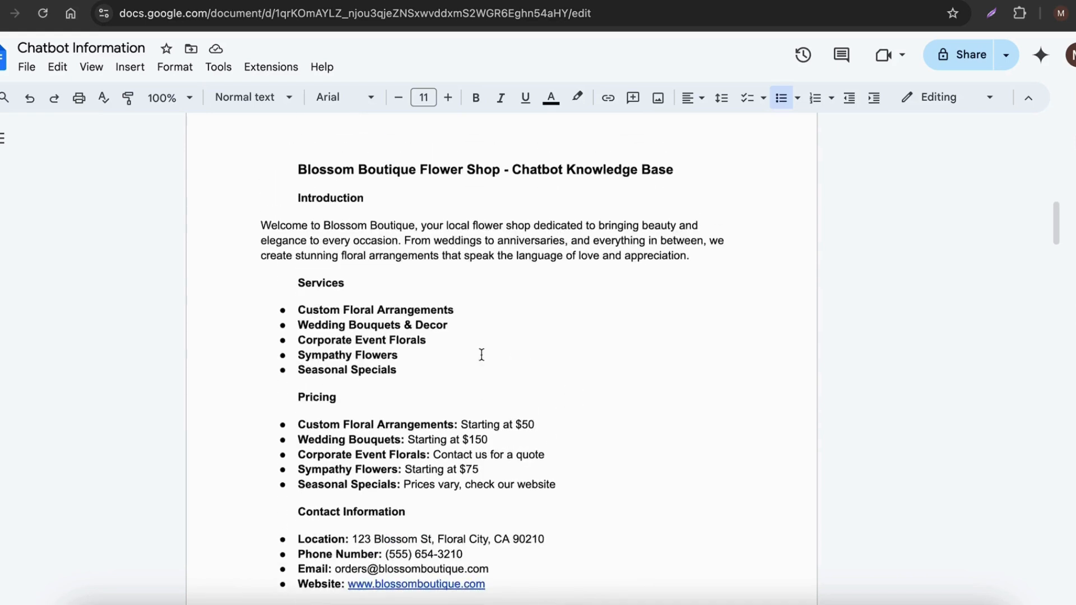
scroll(454, 327, down, 1)
drag(262, 183, 610, 372)
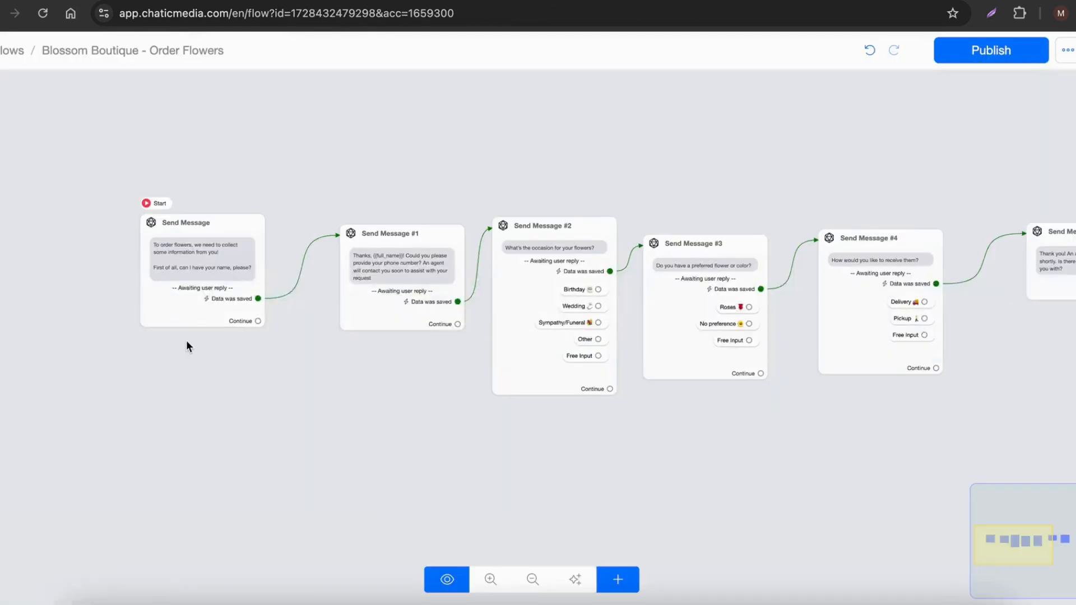
Step: Return to the Blossom Boutique - Order Flowers flow and examine the full chain from the starting message to Actions #1
scroll(186, 340, down, 3)
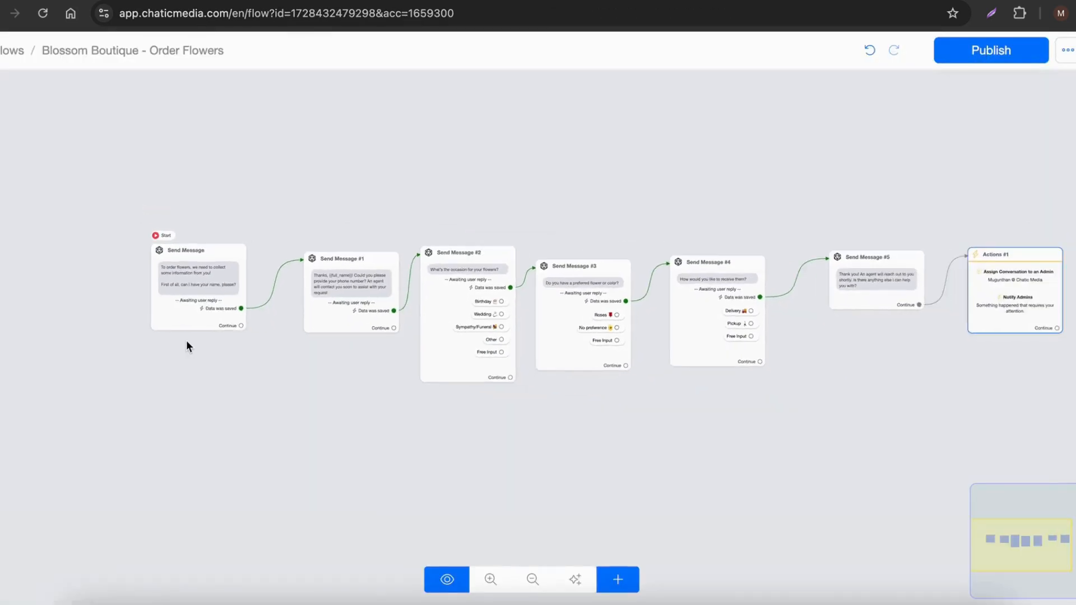
click(199, 288)
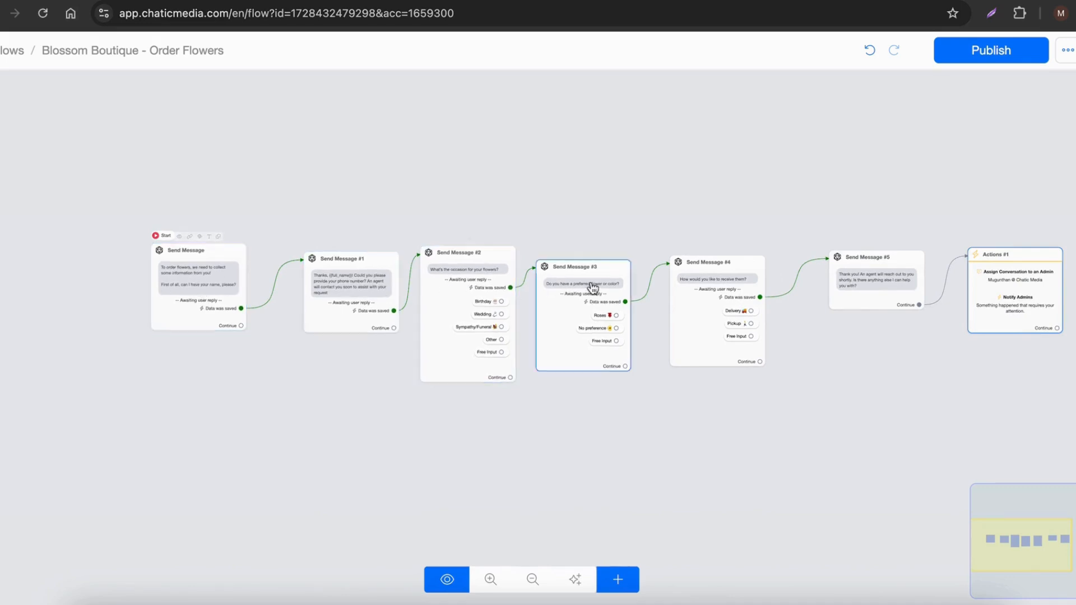
click(556, 297)
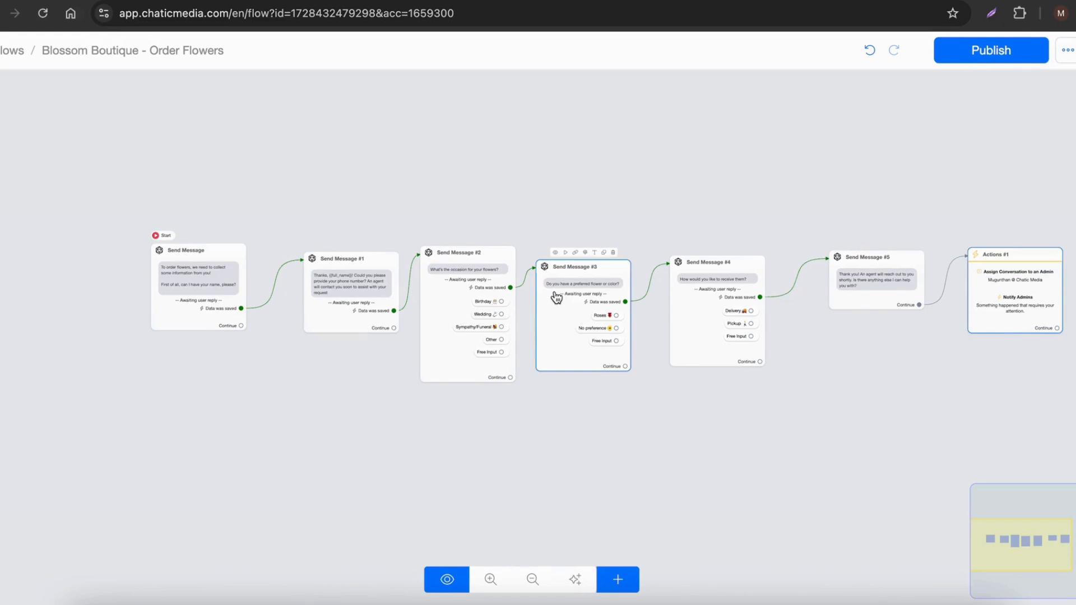
Step: Go to the account's OpenAI ChatGPT integration settings, read the AI Triggers description and open AI trigger management
click(577, 1)
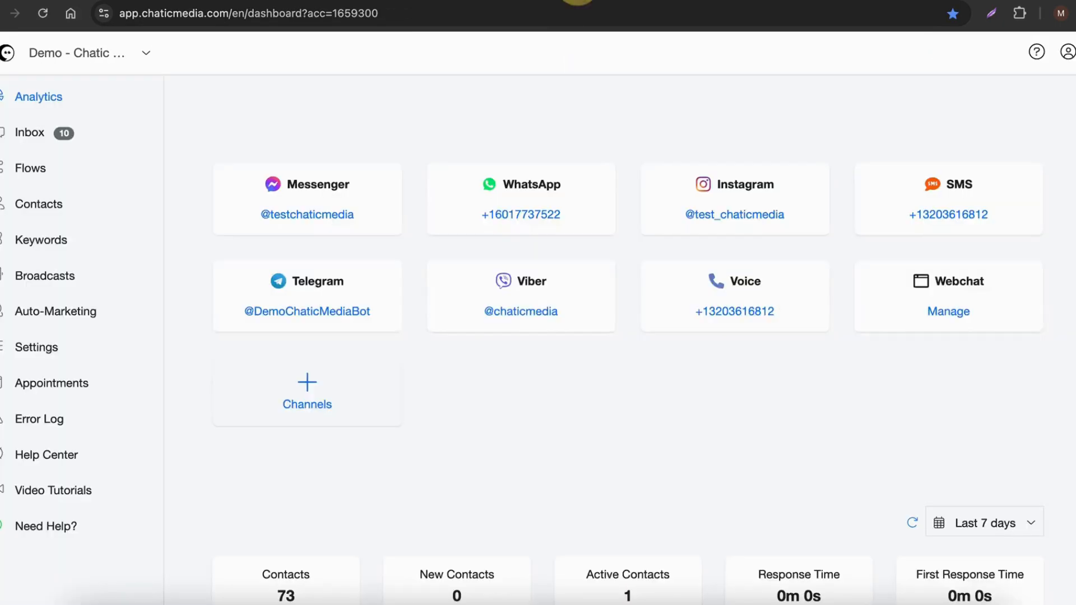
click(36, 349)
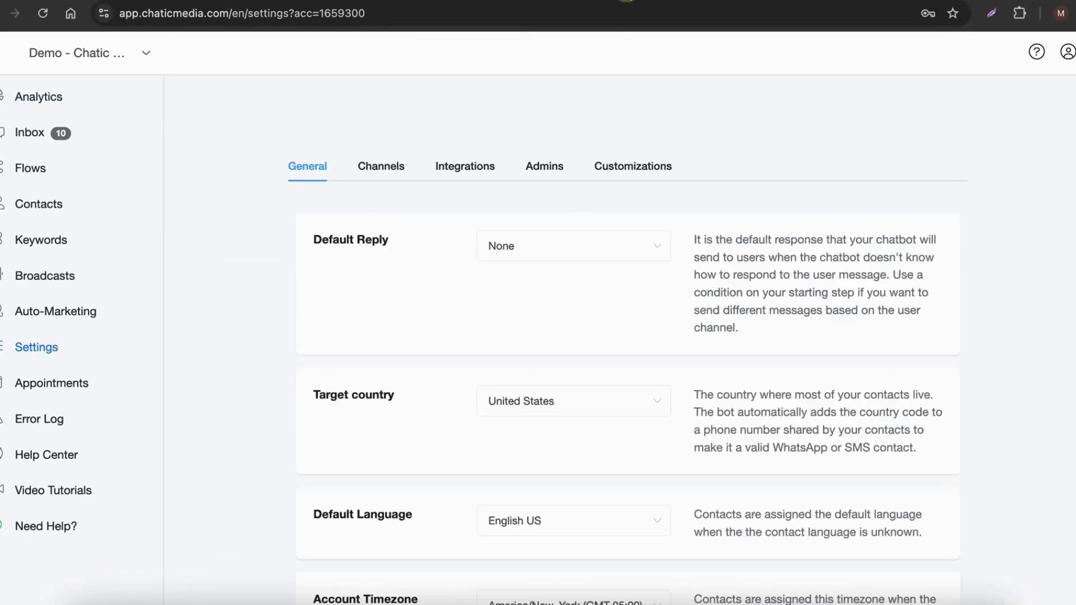
click(441, 167)
click(385, 333)
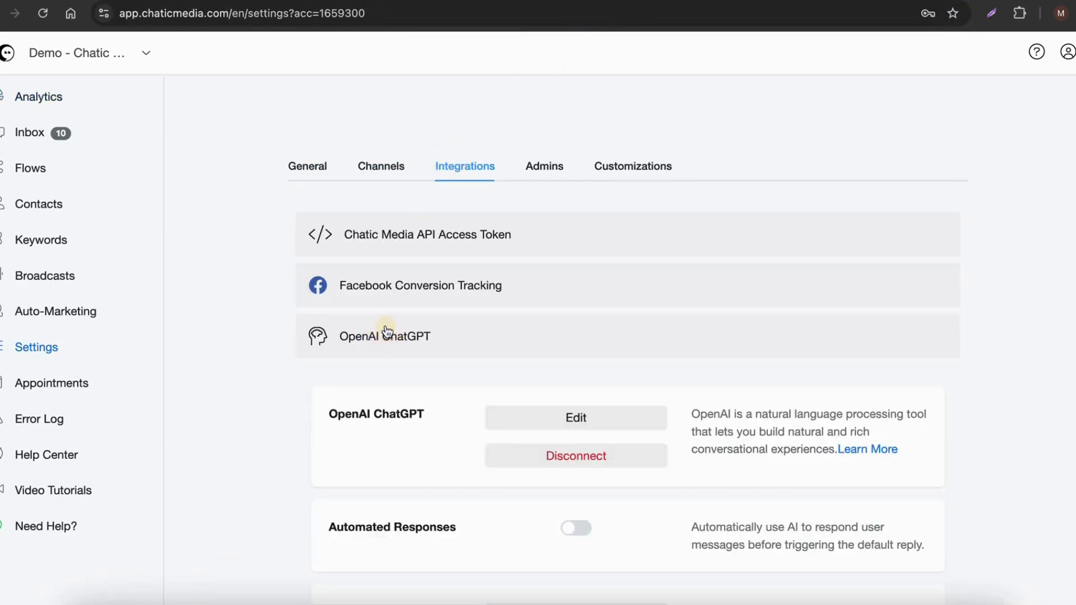
scroll(386, 331, down, 6)
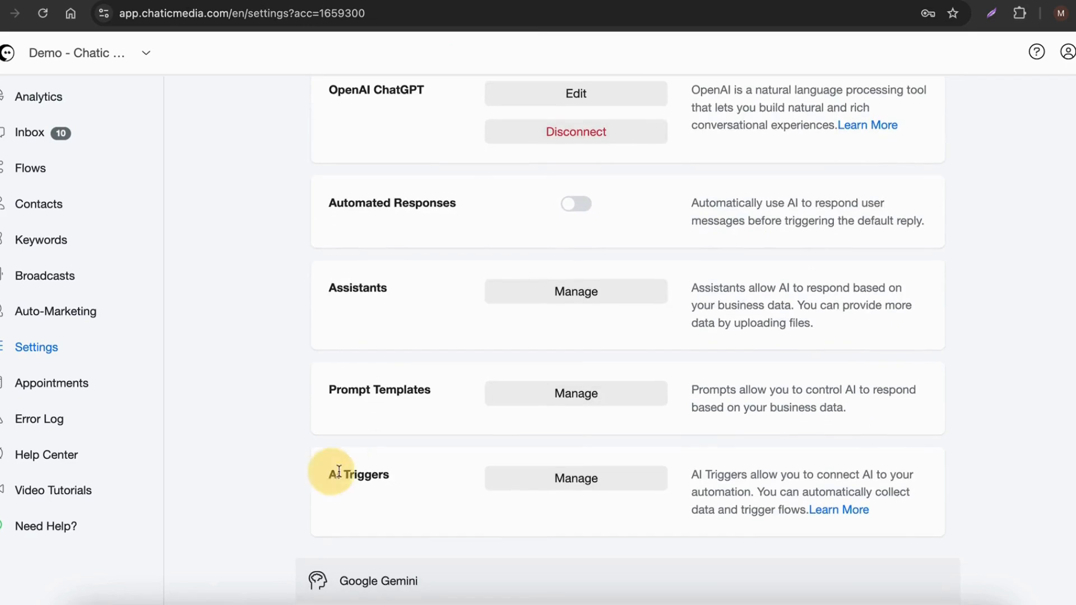
drag(329, 473, 420, 477)
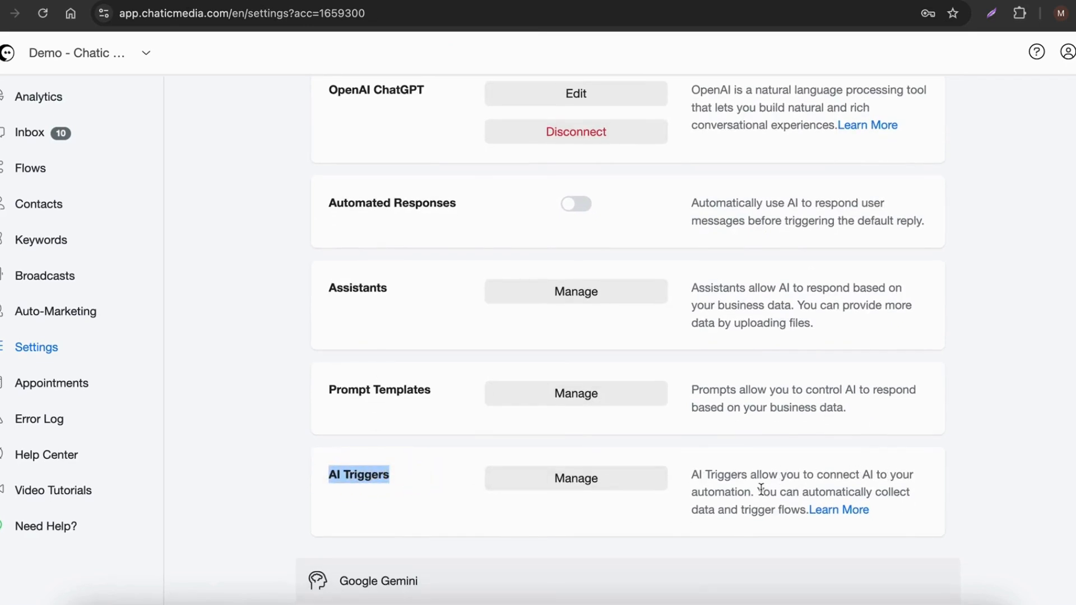
drag(759, 492, 910, 493)
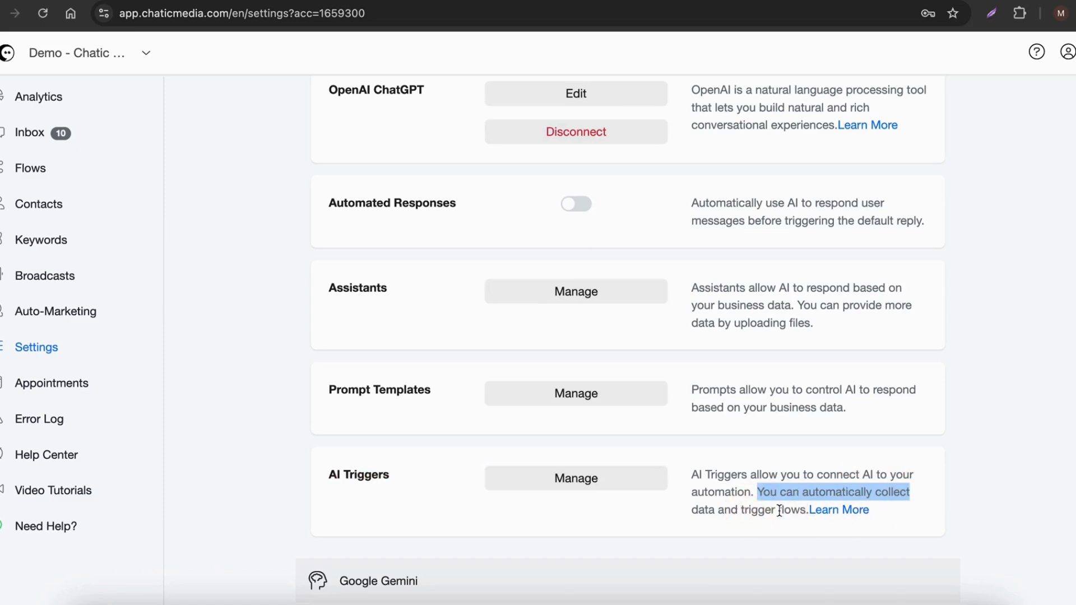
click(598, 479)
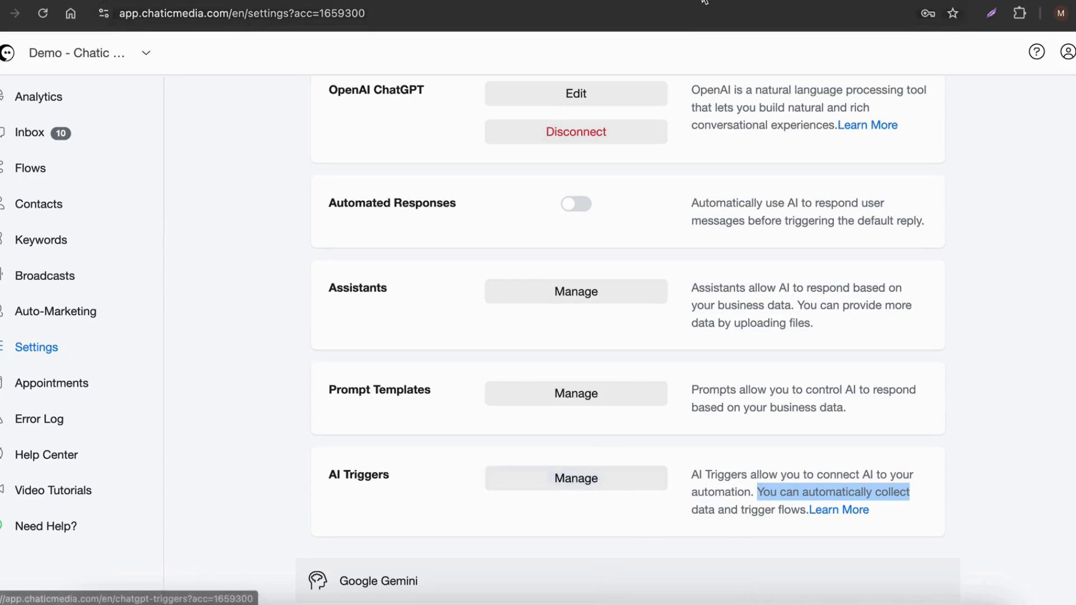
Step: Start a new AI trigger named order_flowers with the description "Allows the user to order flowers"
click(920, 185)
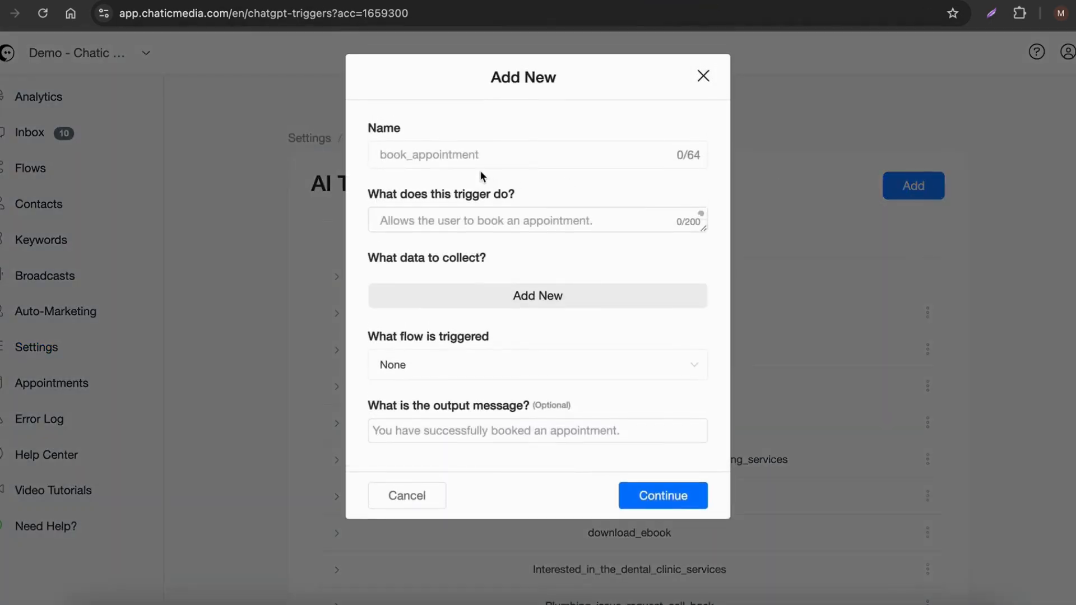
click(440, 155)
text(order_flowers)
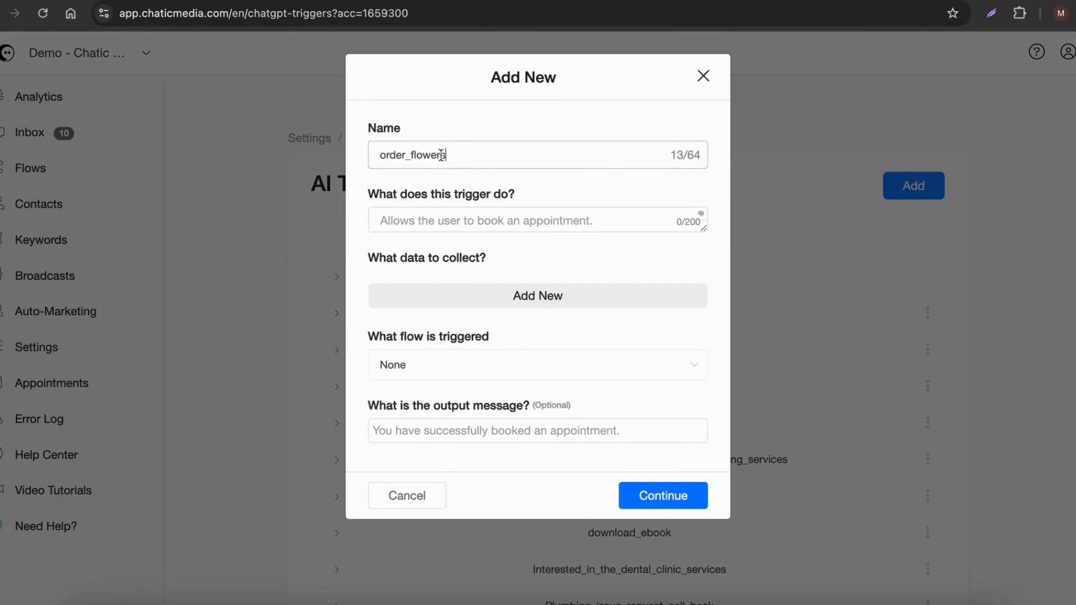
drag(478, 164, 311, 145)
click(440, 224)
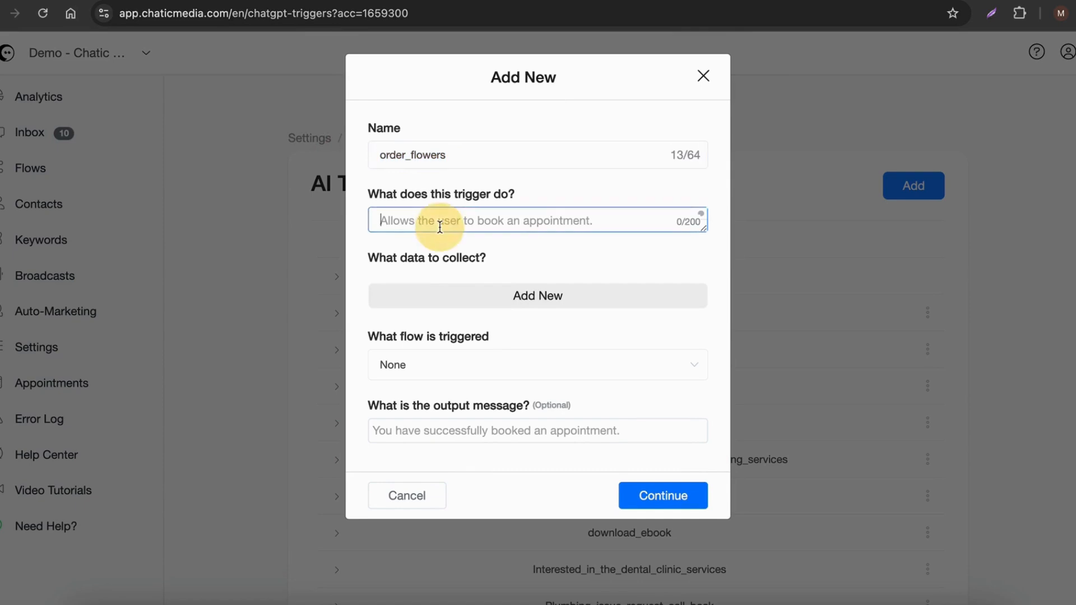
text(Allows the user to order flowers)
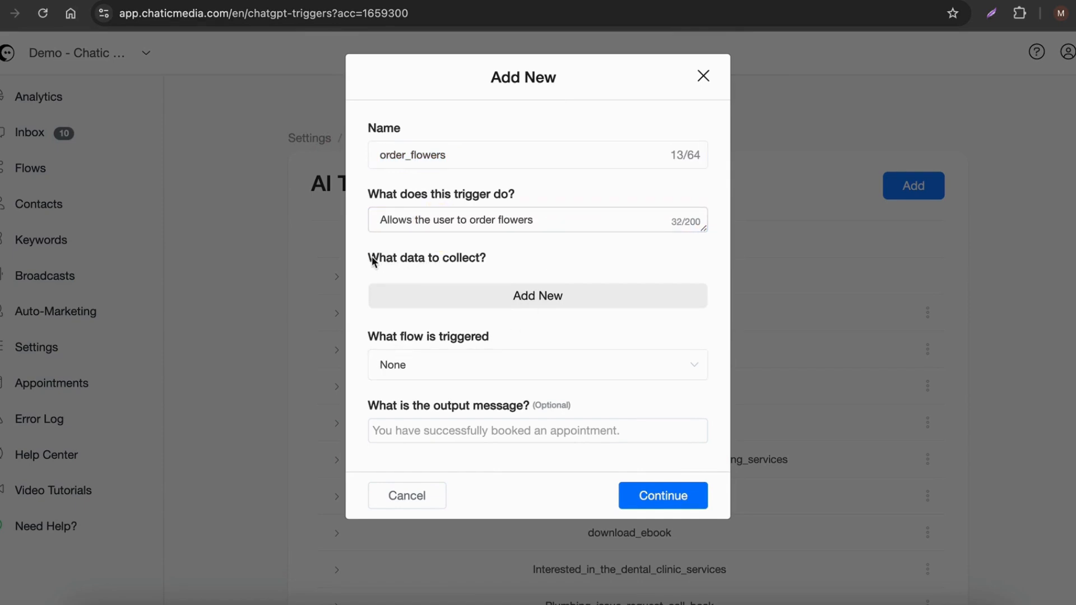
Step: Set the trigger to run the Blossom Boutique - Order Flowers flow, leaving data collection empty, and save it
drag(370, 259, 526, 252)
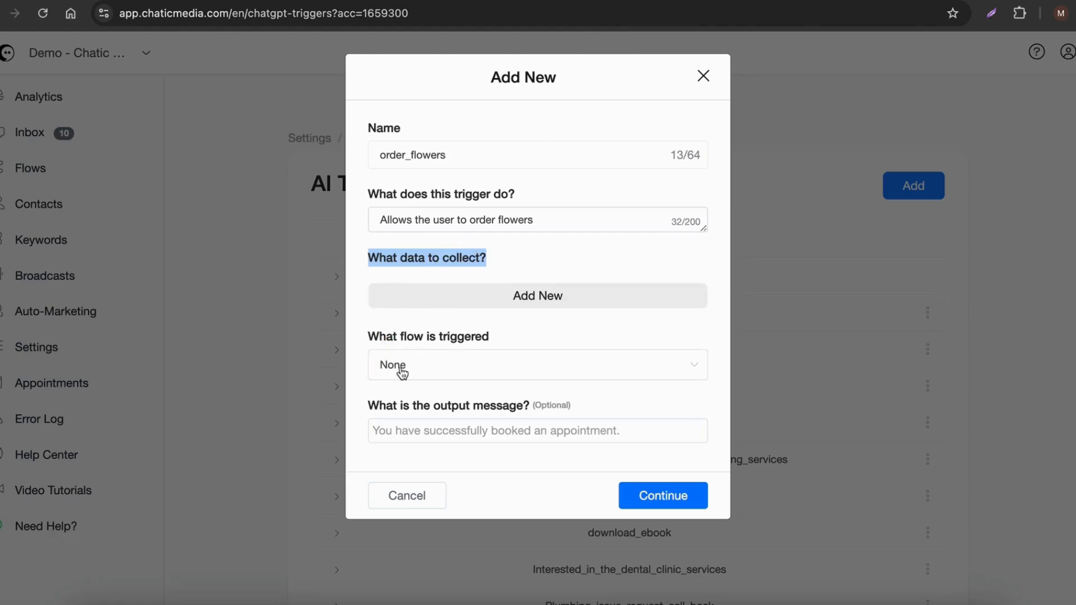
click(403, 370)
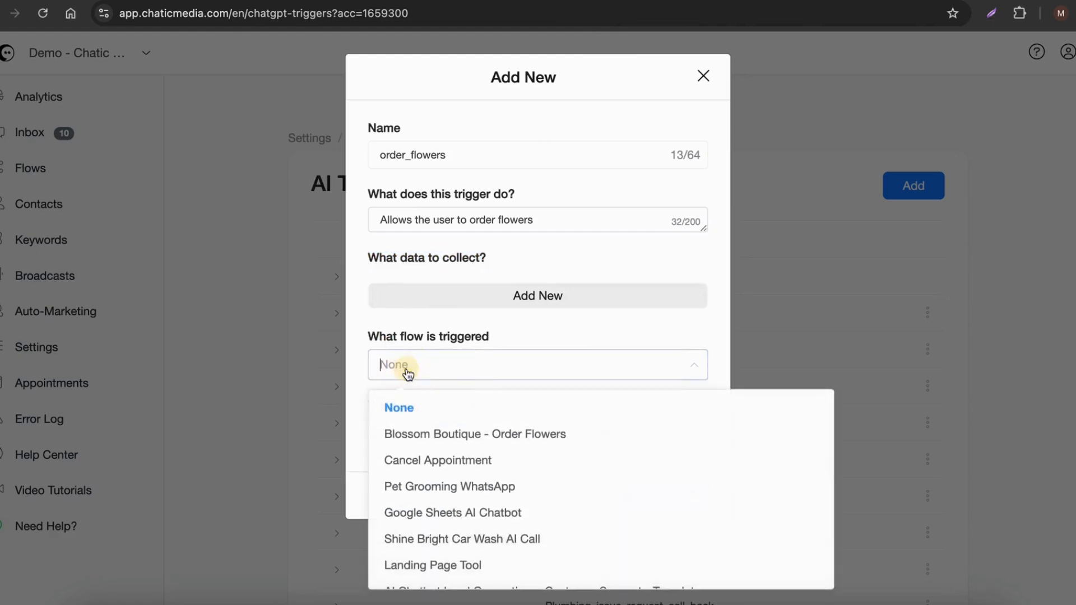
click(441, 434)
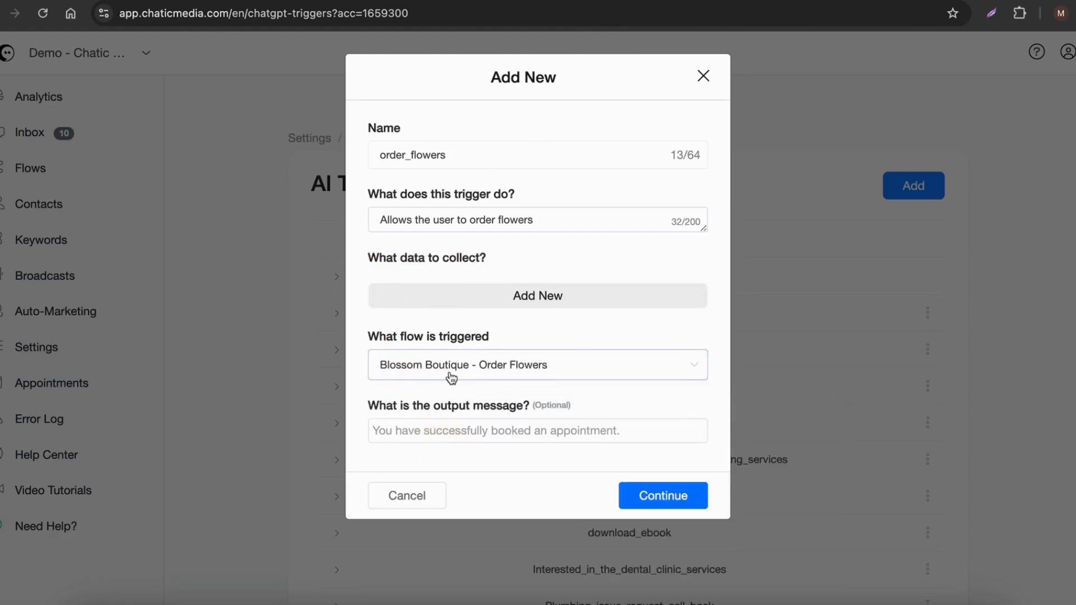
click(663, 495)
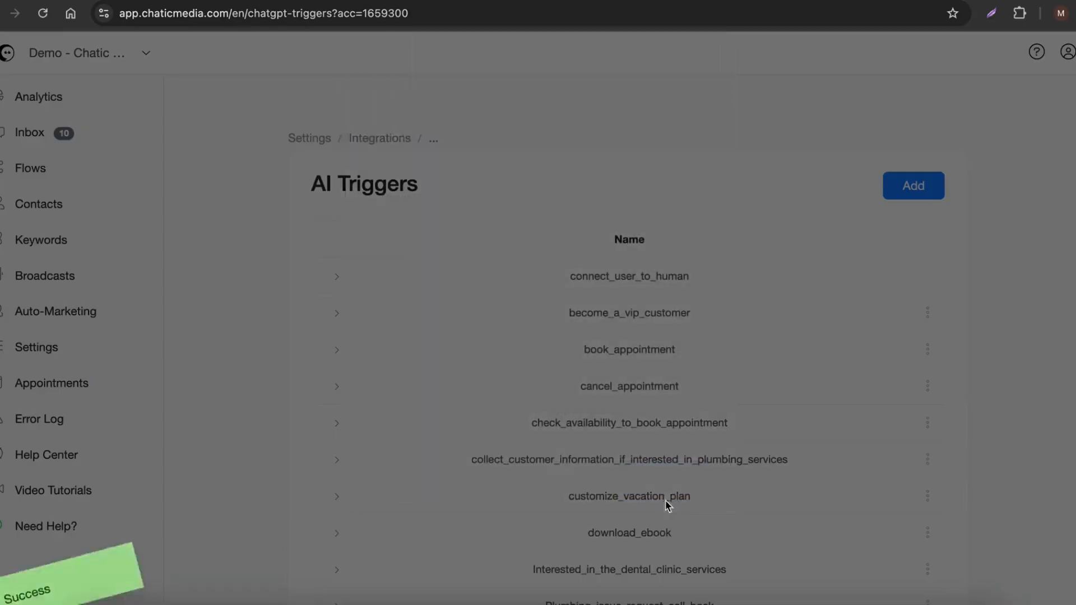
Step: Check the AI Triggers list for the order_flowers entry
scroll(664, 496, down, 10)
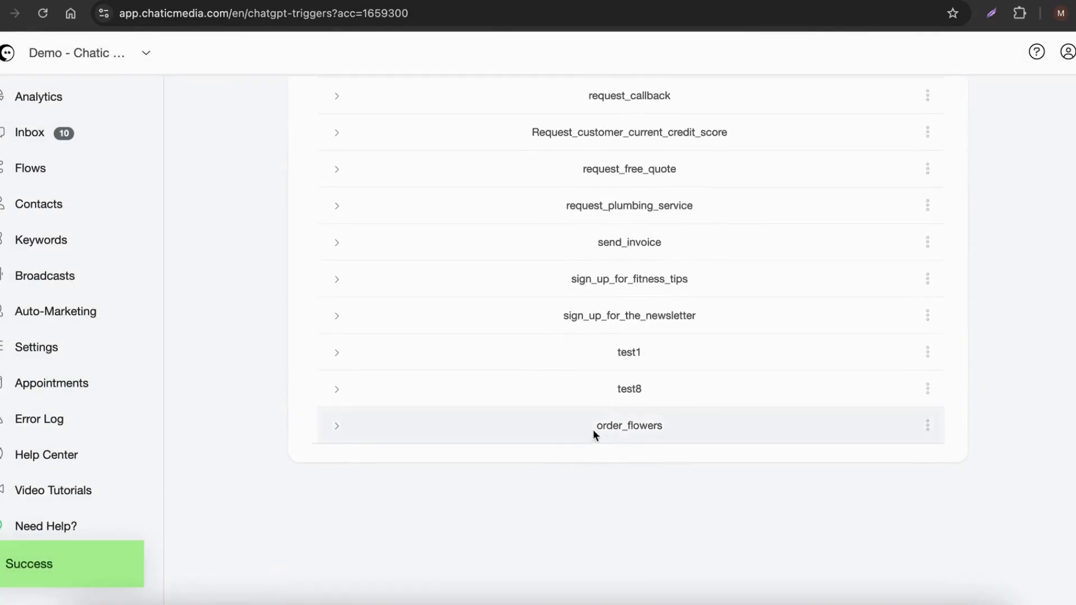
drag(593, 427, 700, 428)
scroll(694, 428, up, 2)
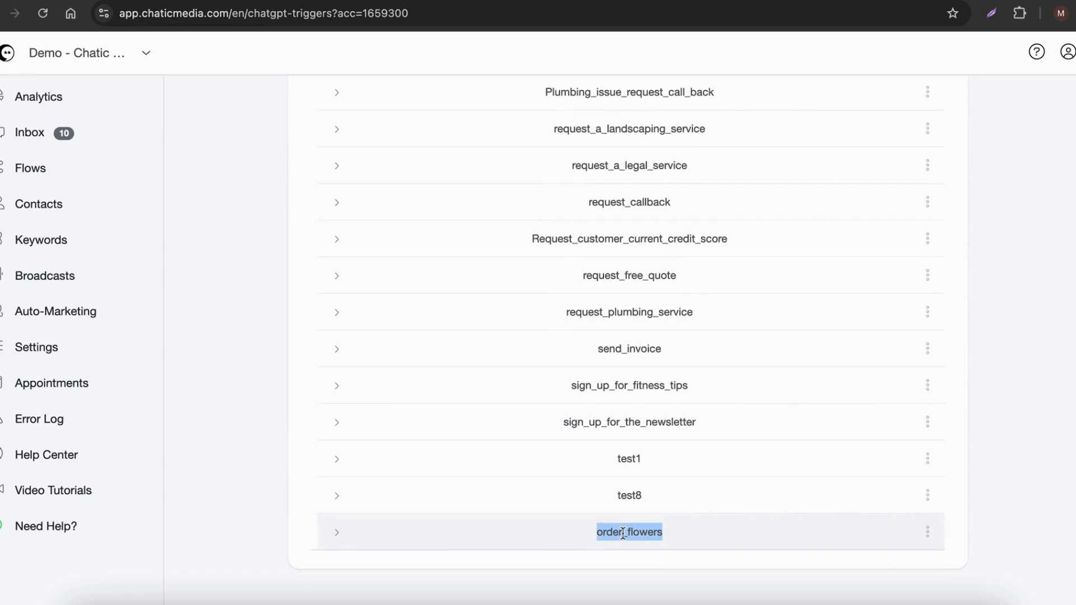
scroll(622, 534, up, 10)
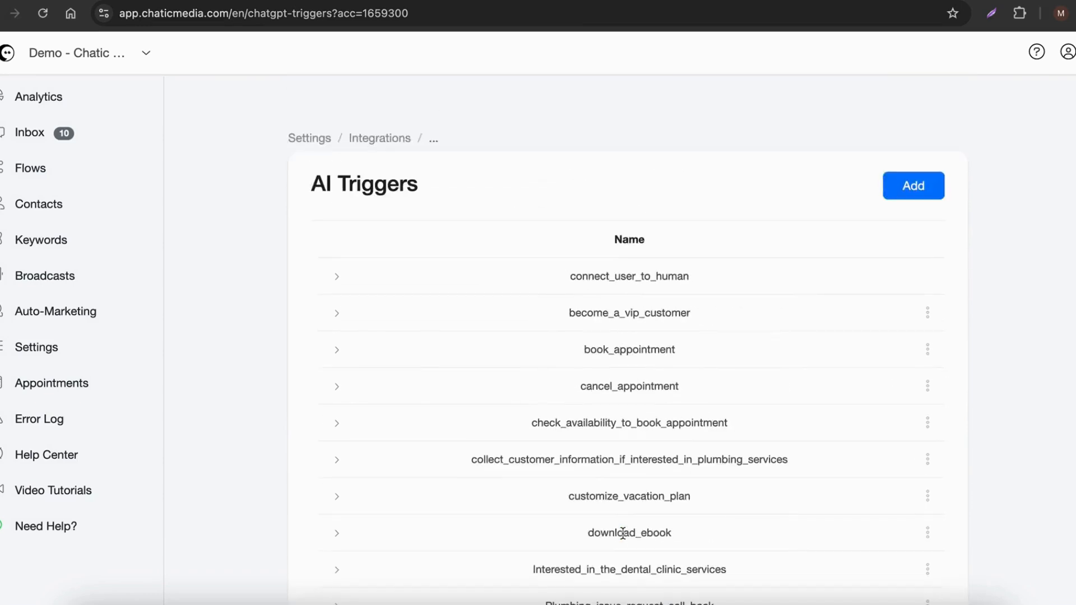
Step: Open the OpenAI ChatGPT integration for editing, enlarge the Business Information prompt box and review its Shine Bright Car Wash text
click(384, 144)
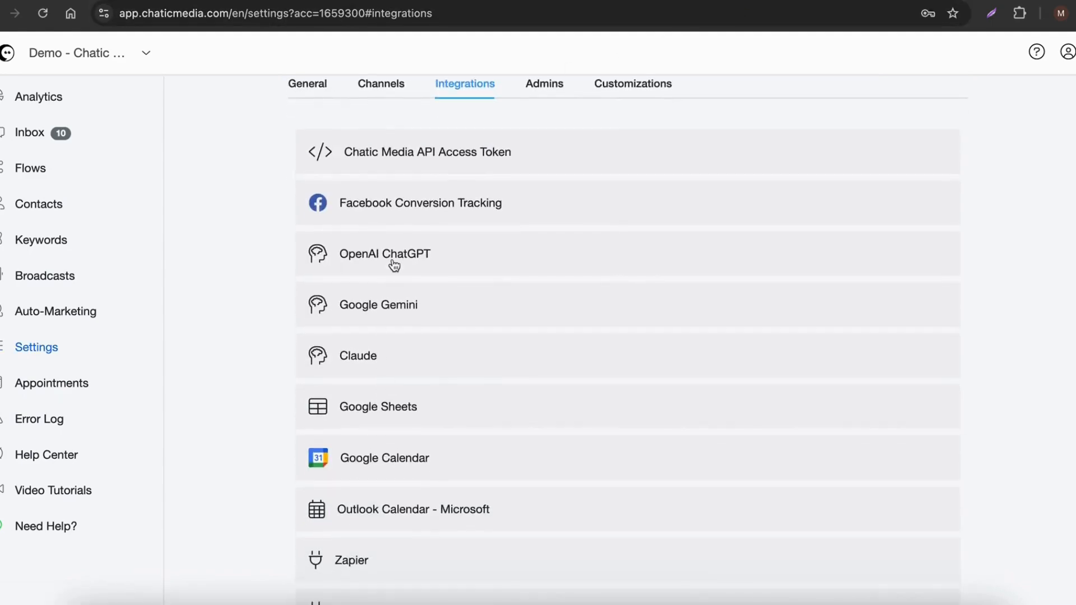
click(395, 262)
click(571, 335)
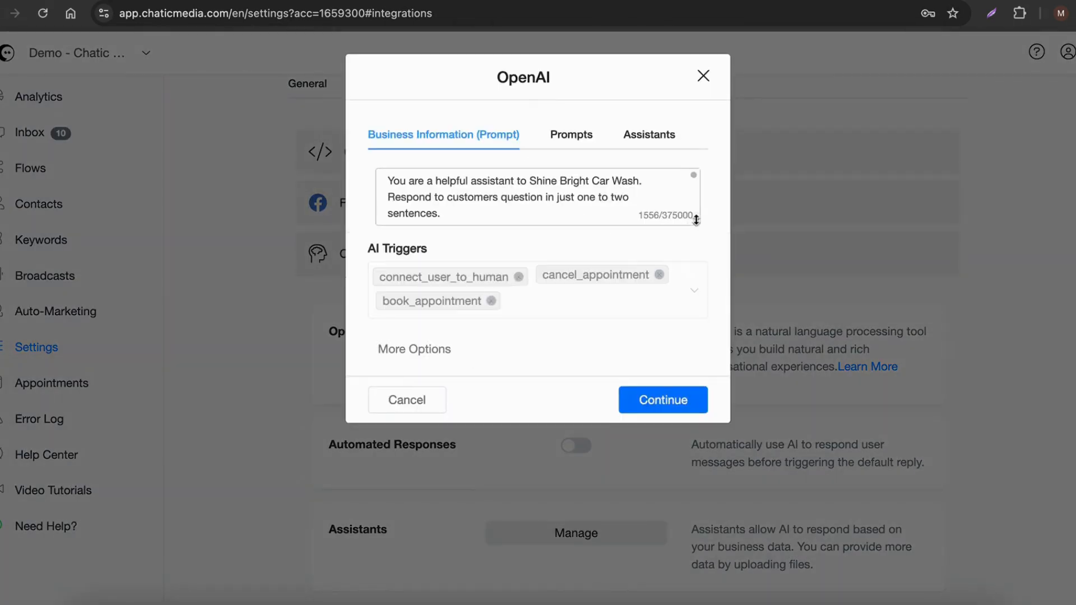
drag(696, 222, 690, 482)
scroll(596, 368, down, 10)
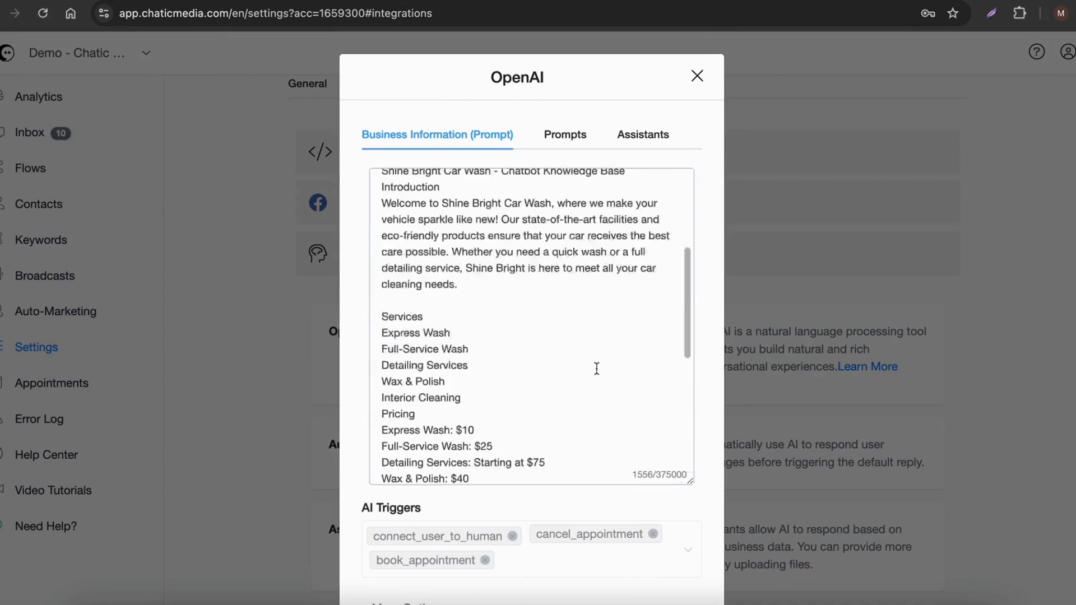
scroll(591, 409, down, 3)
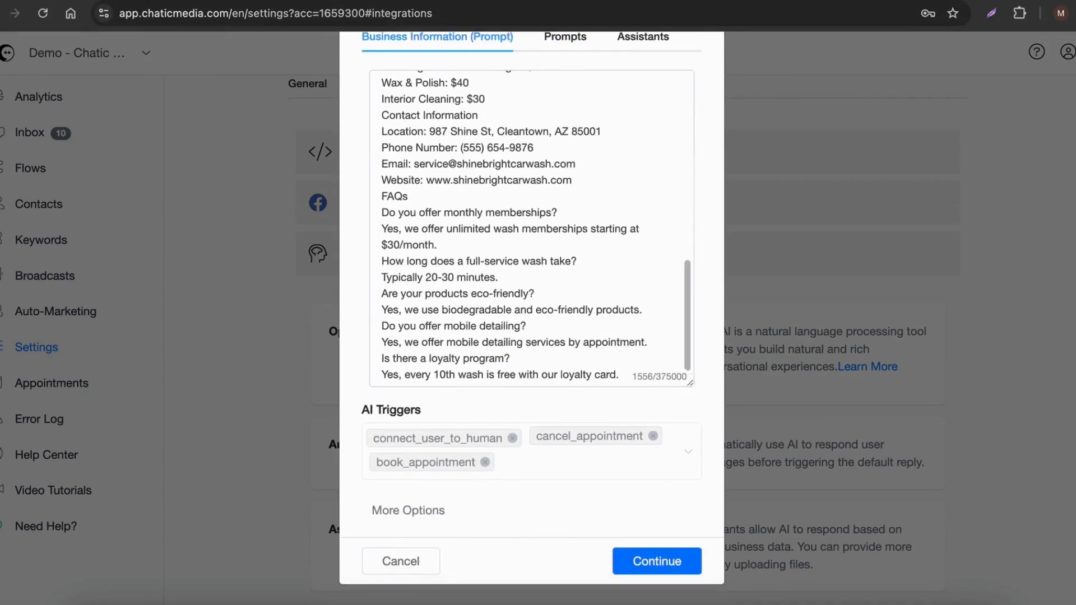
Step: Switch to the Chatbot Information document and copy the Blossom Boutique text from its welcome paragraph through the FAQs
click(205, 1)
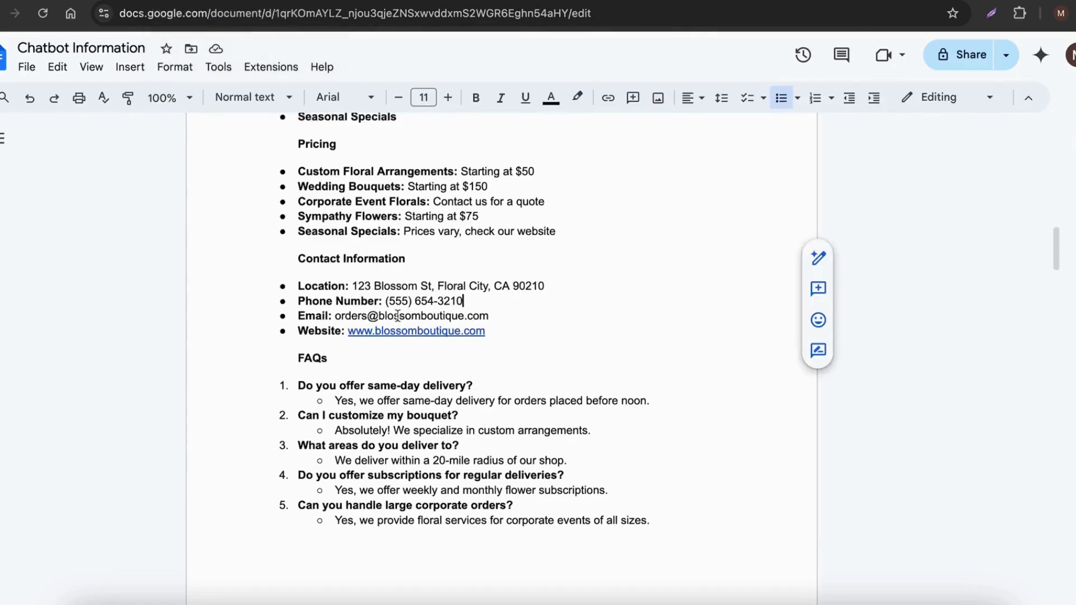
scroll(403, 319, up, 3)
scroll(403, 320, up, 2)
drag(265, 196, 583, 179)
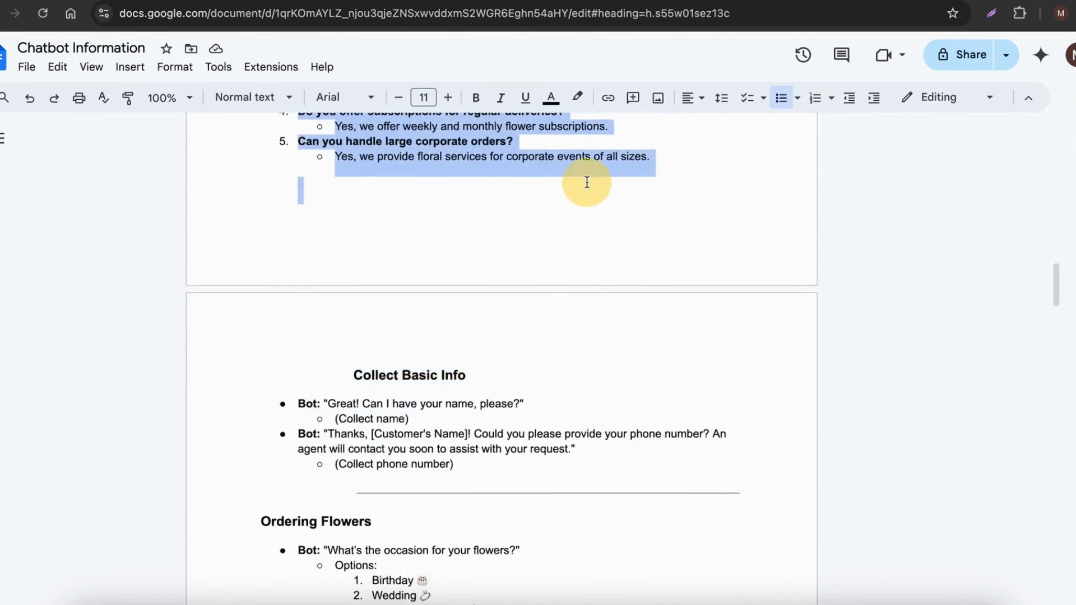
scroll(635, 276, up, 9)
scroll(637, 277, up, 1)
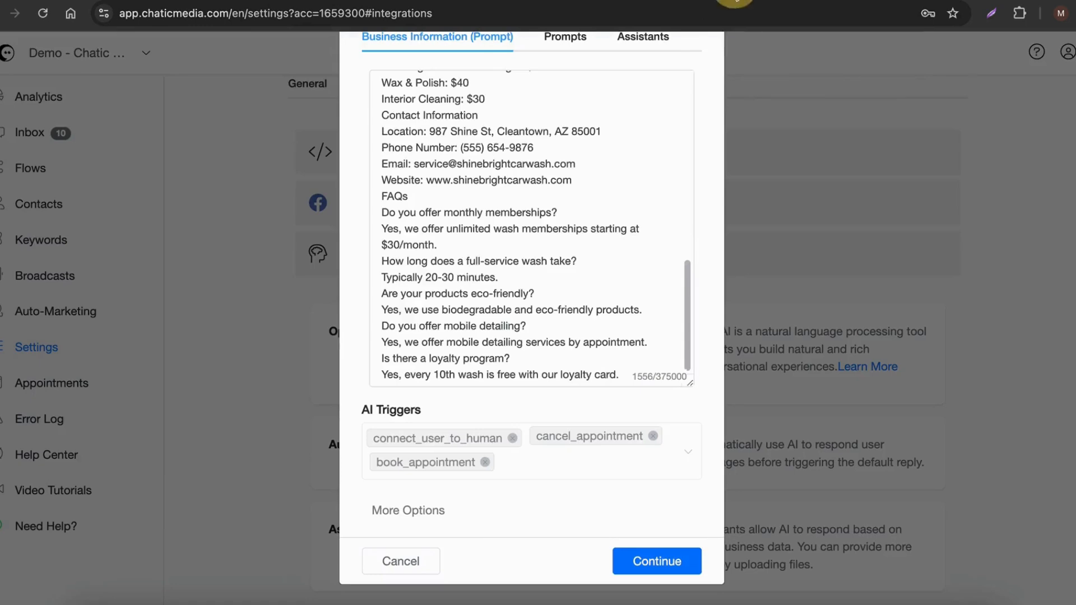
scroll(527, 333, up, 10)
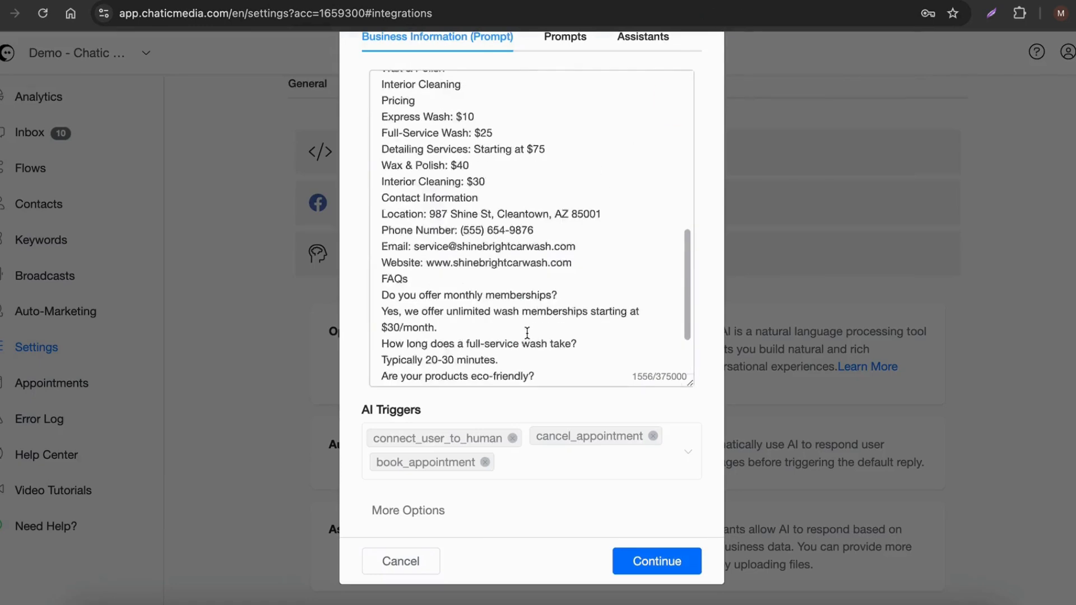
Step: Replace the car wash text in the ChatGPT Business Information prompt with the copied Blossom Boutique information and review it
drag(371, 149, 632, 524)
key(ctrl+v)
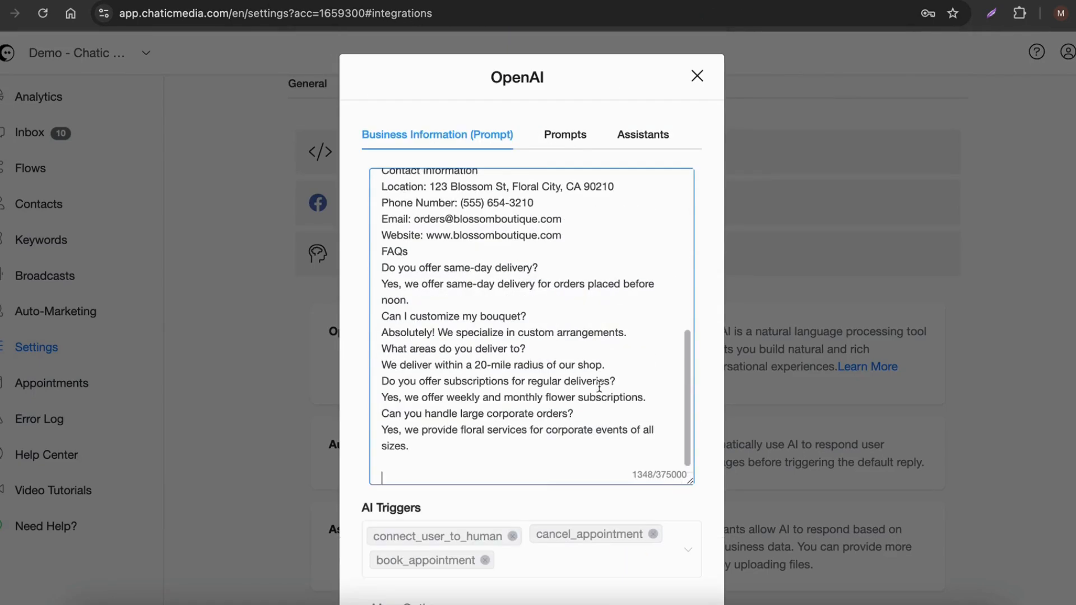
scroll(599, 386, up, 10)
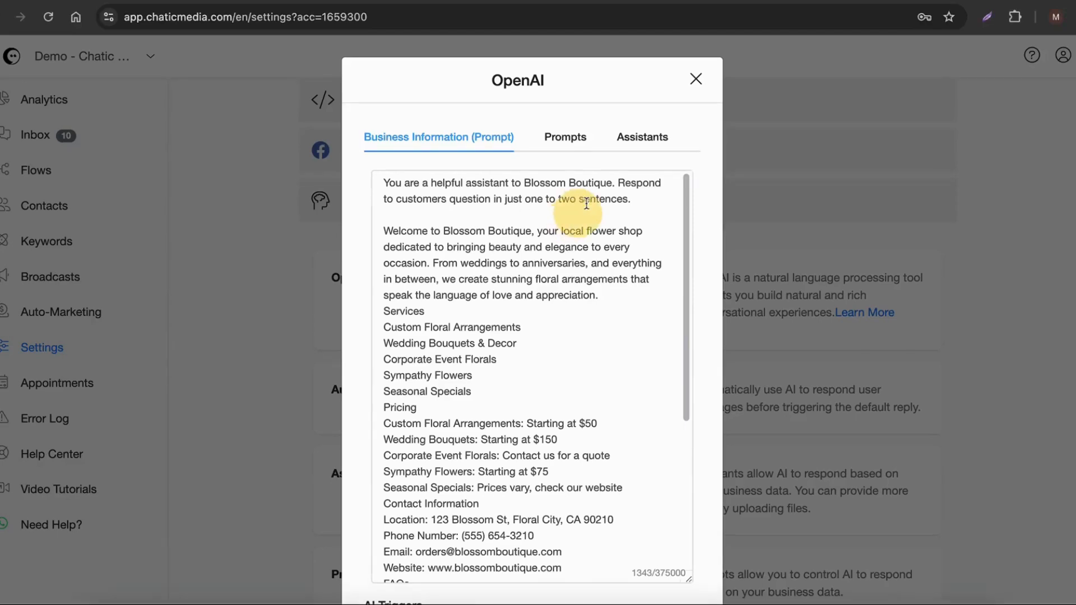
drag(547, 183, 595, 183)
scroll(520, 360, down, 8)
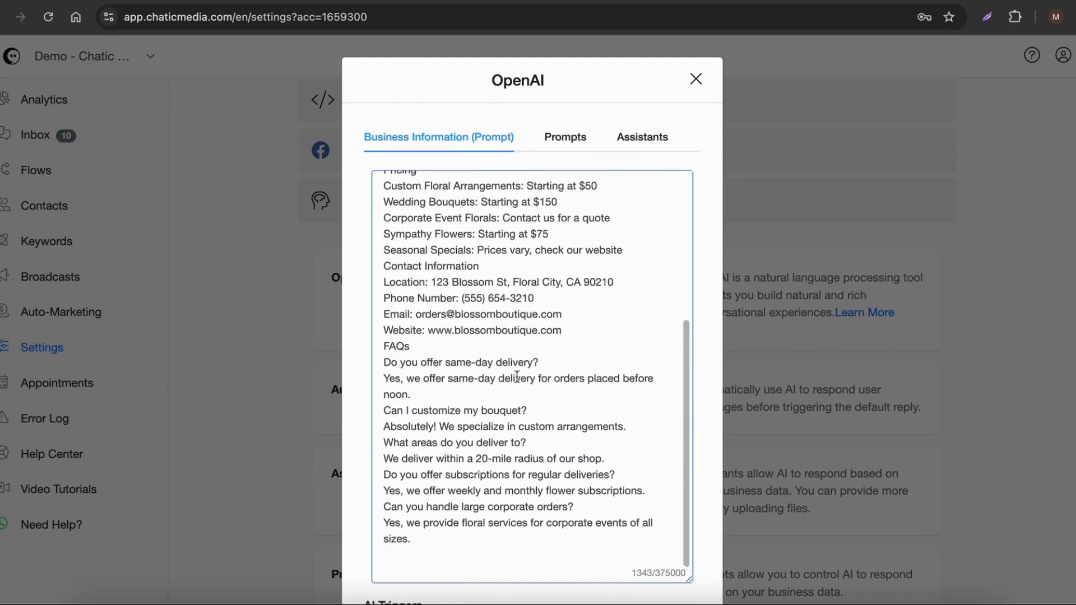
Step: Add order_flowers to the ChatGPT integration's AI Triggers alongside connect_user_to_human
drag(369, 438, 428, 433)
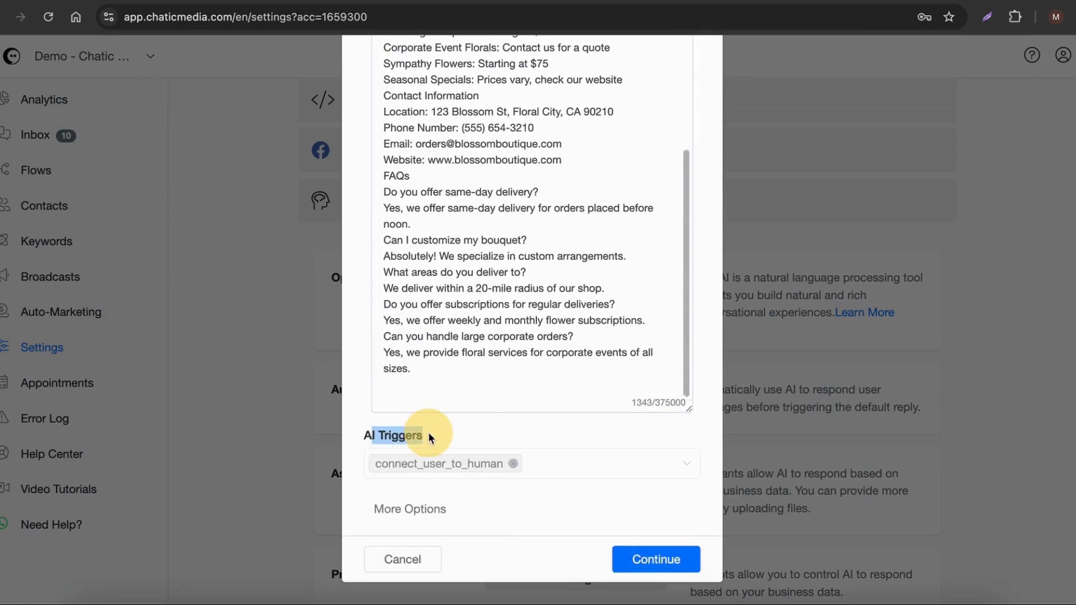
click(618, 463)
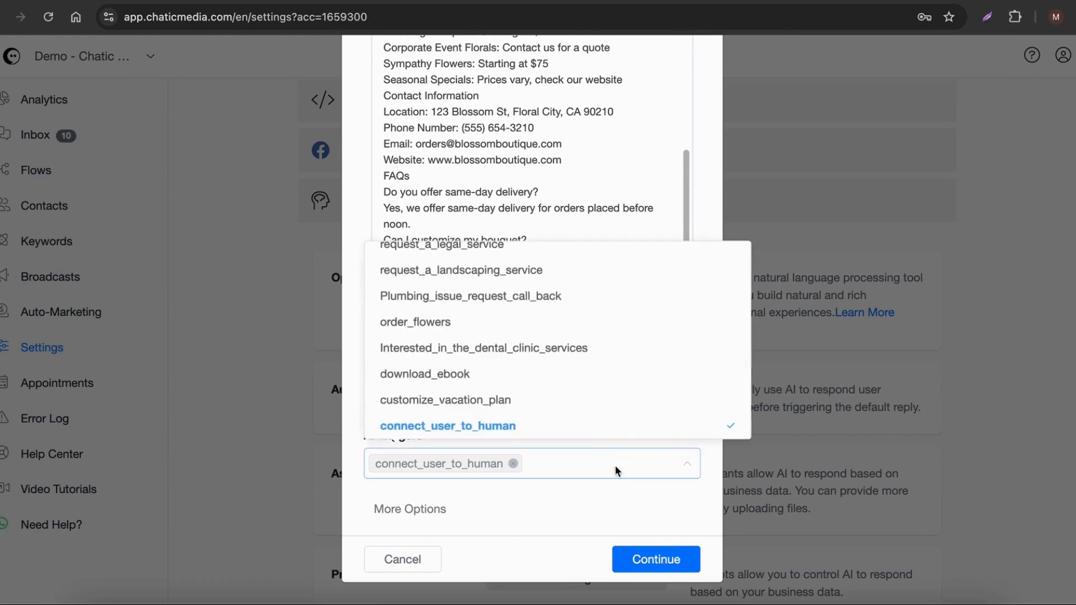
click(446, 325)
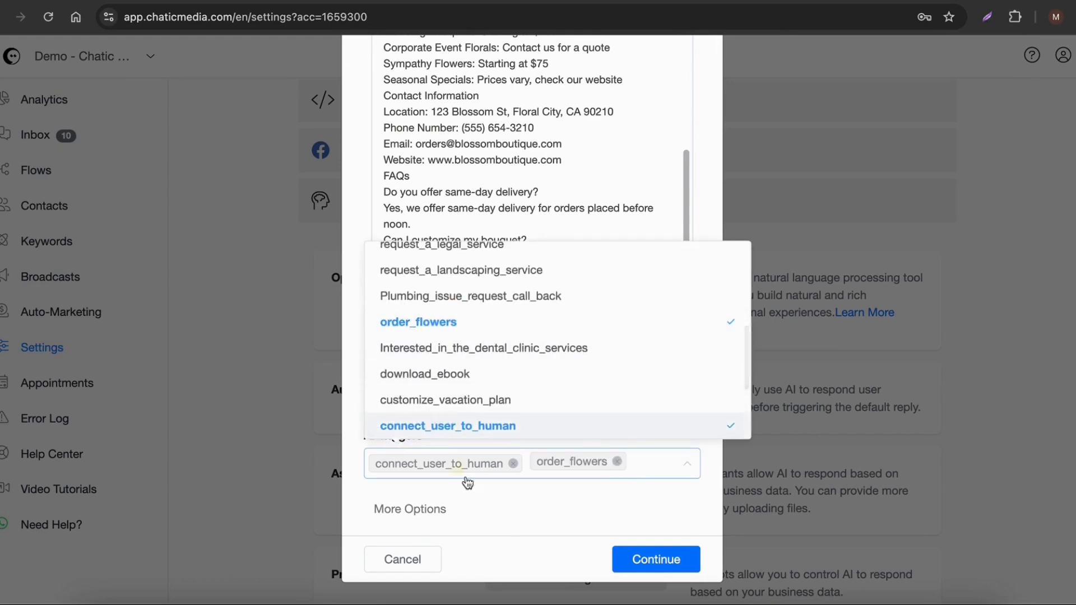
click(564, 486)
Step: Add "You are also being tasked to help with ordering flowers." after the opening instructions of the prompt
scroll(521, 297, up, 5)
scroll(521, 297, up, 5)
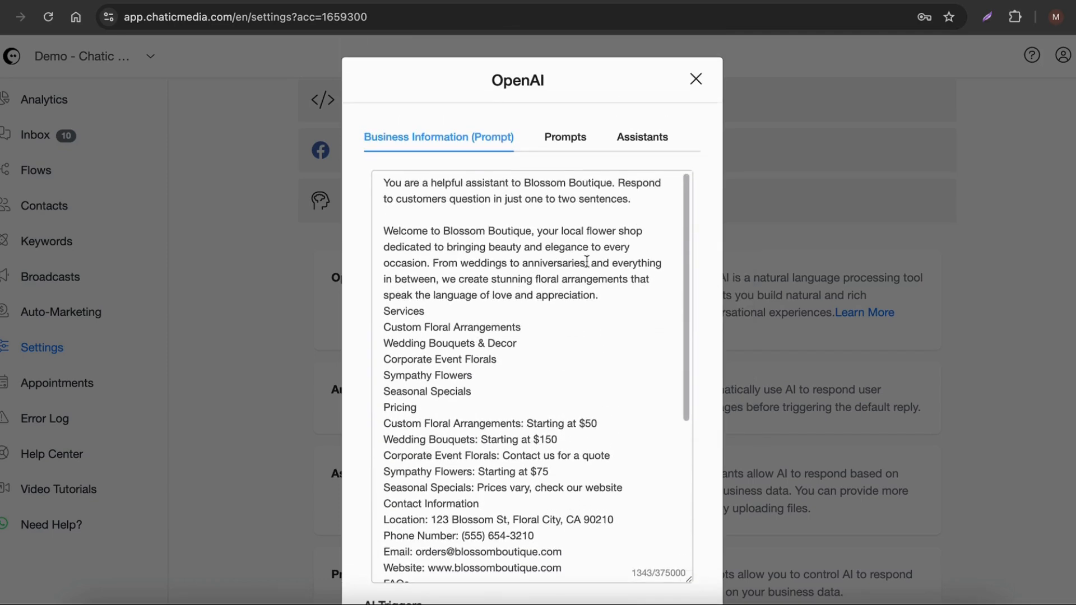
click(647, 199)
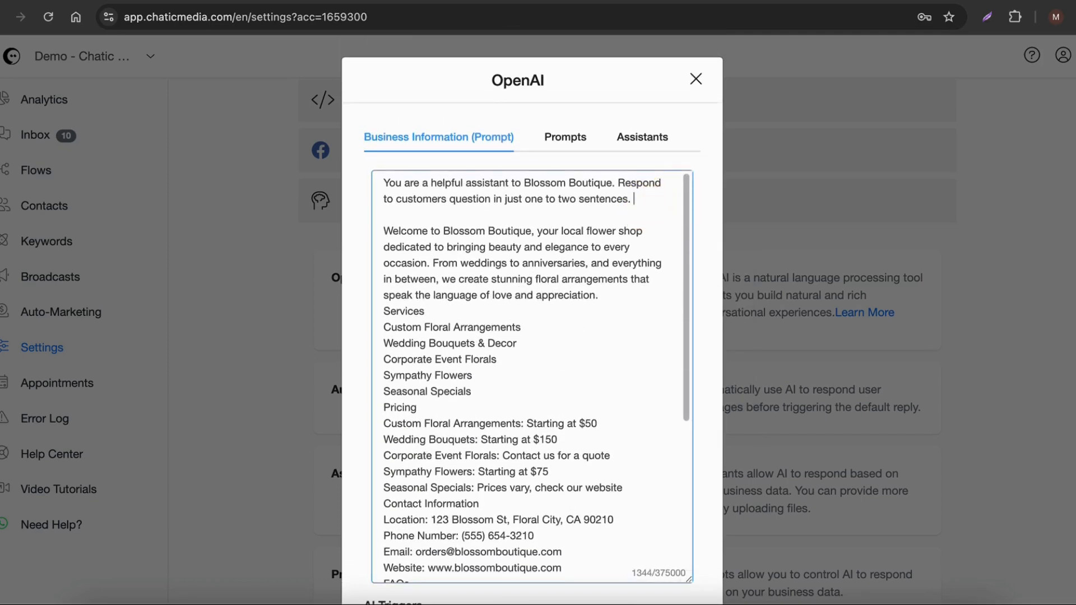
key(F5)
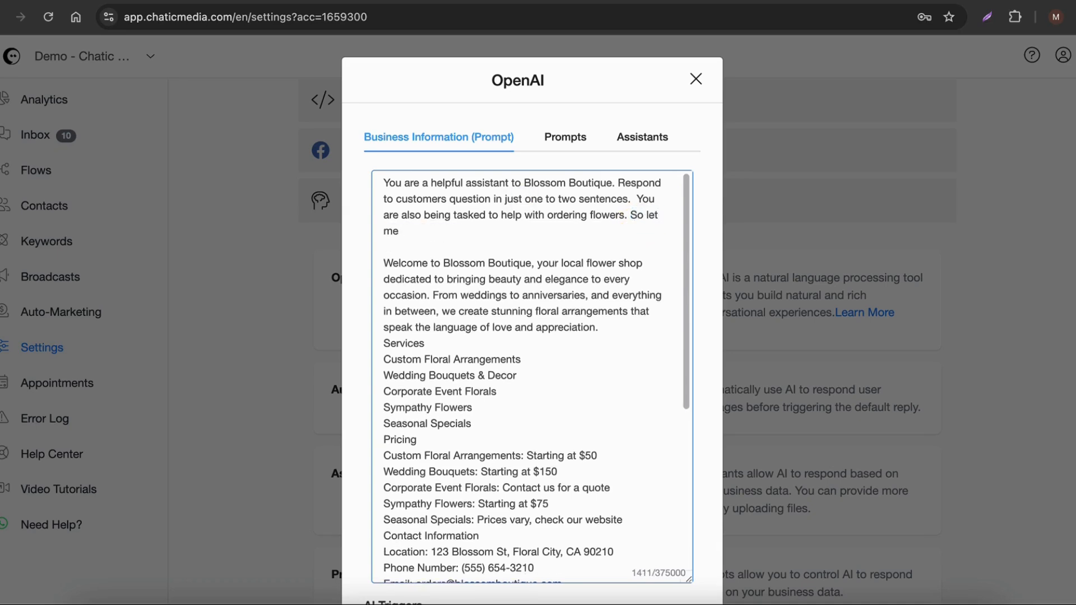
key(BackSpace)
key(BackSpace)
key(BackSpace)
key(BackSpace)
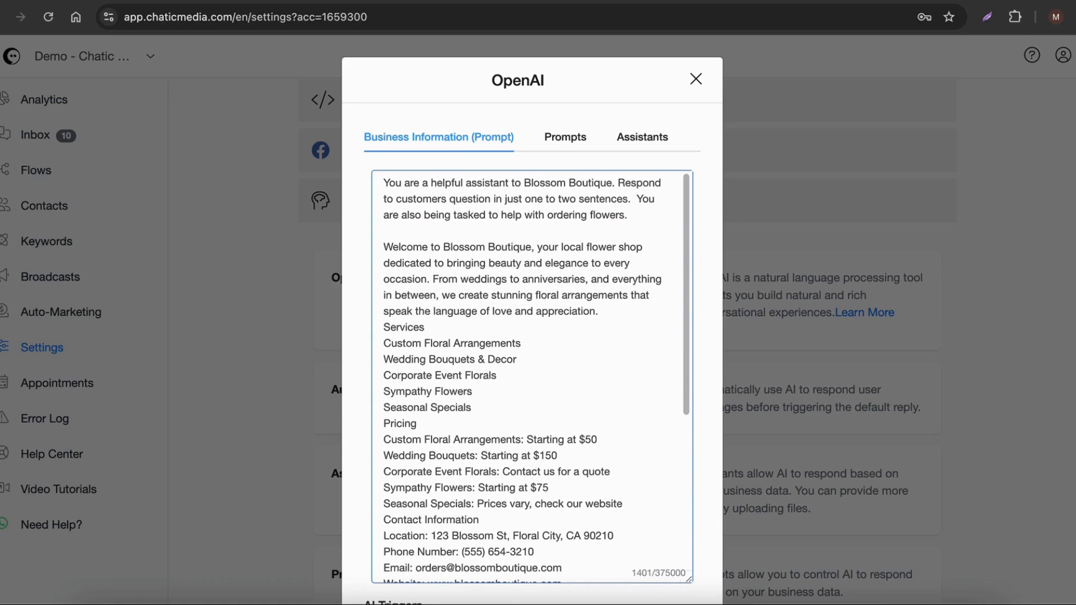
drag(639, 203, 648, 216)
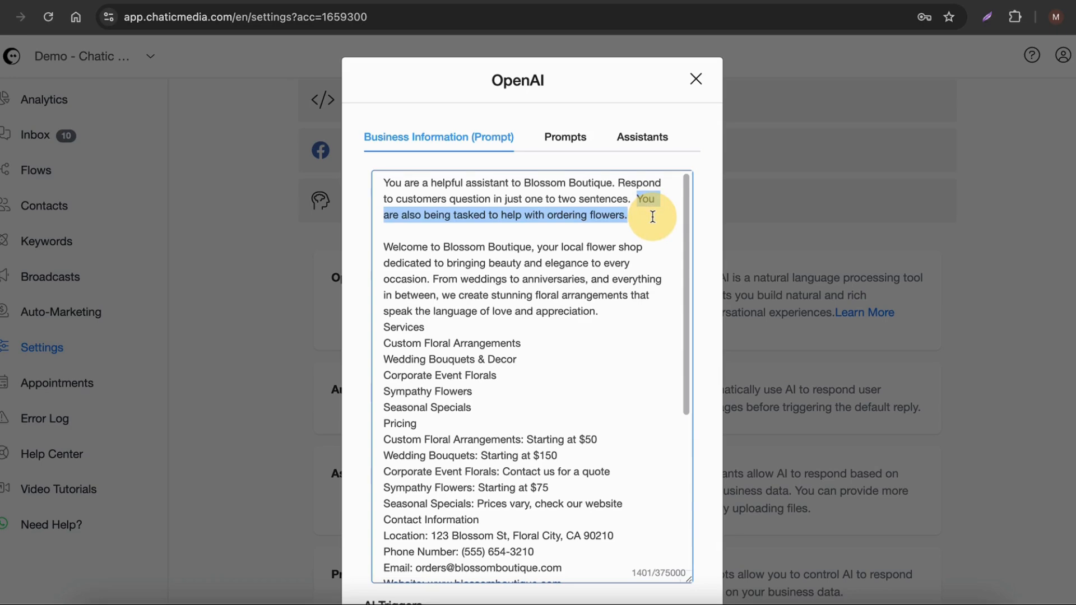
Step: Confirm the edited ChatGPT prompt and triggers, then turn on Automated Responses and save the settings
scroll(583, 381, down, 5)
scroll(583, 384, down, 5)
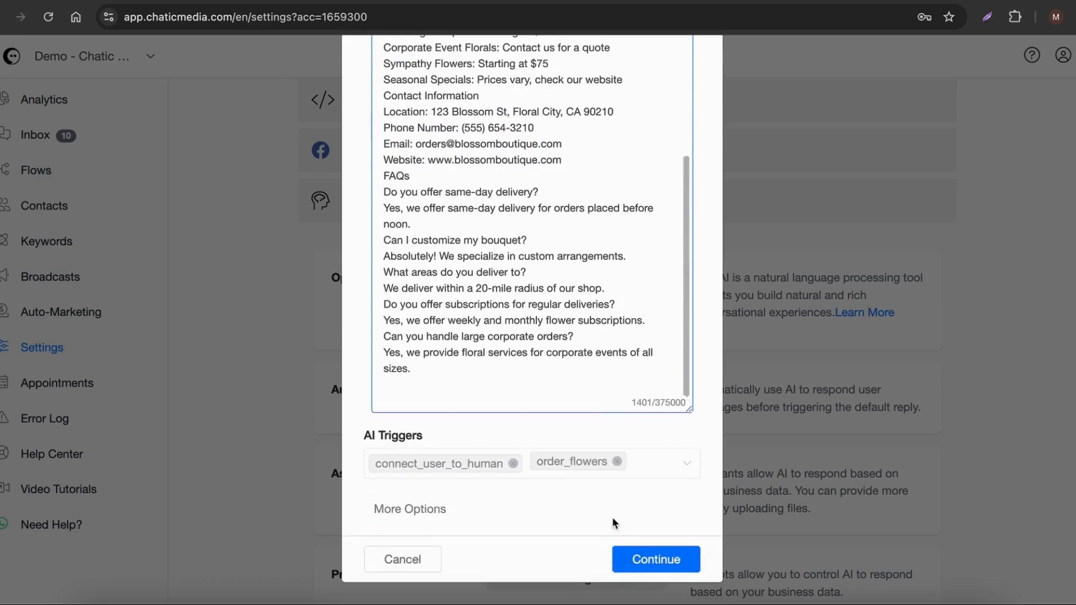
click(657, 574)
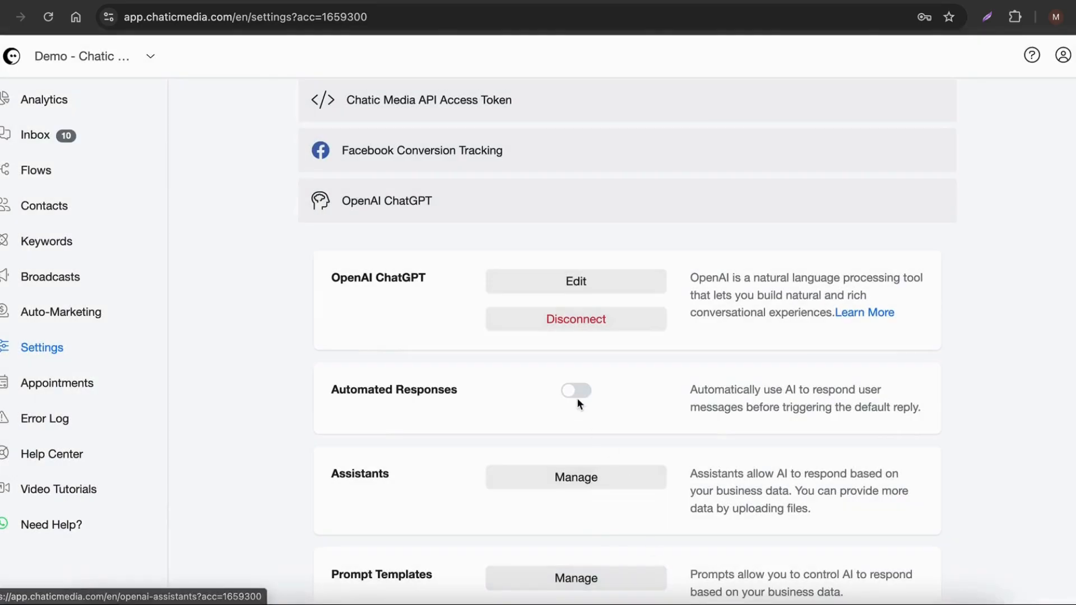
click(582, 396)
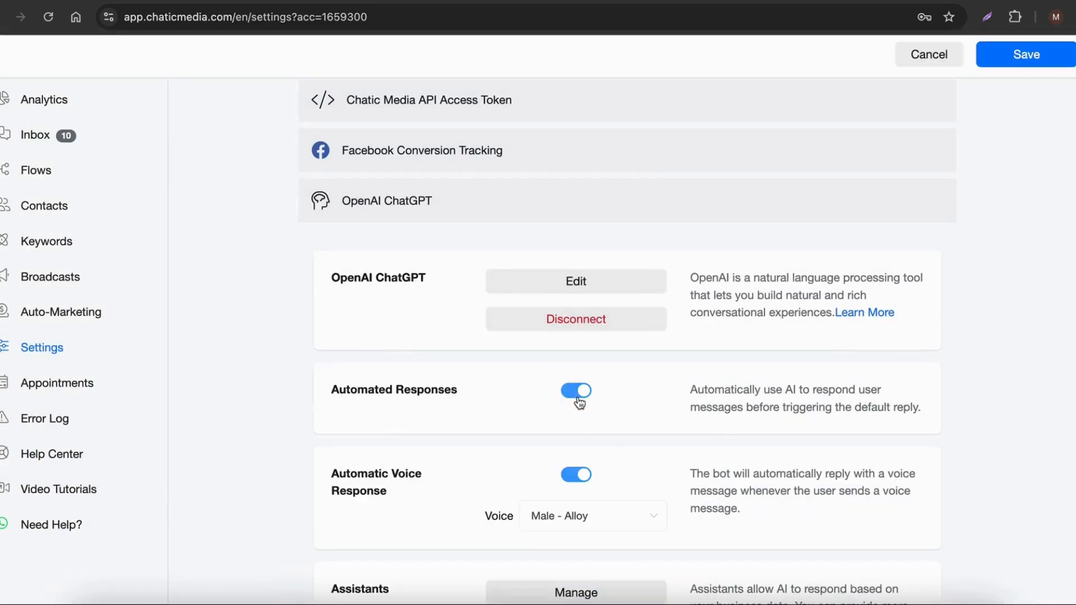
click(1005, 61)
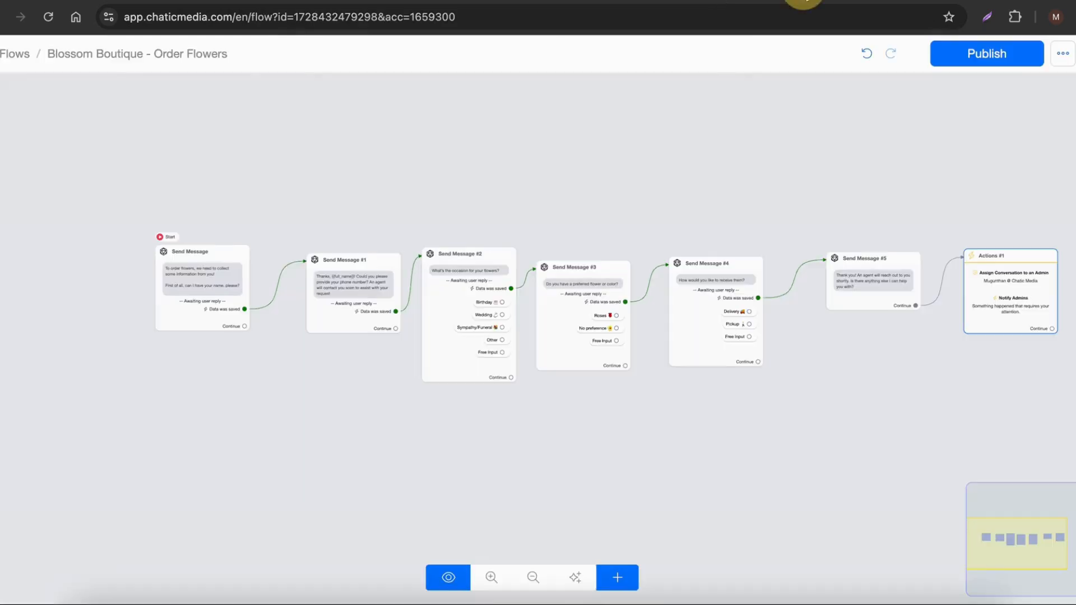
Step: Review the Blossom Boutique - Order Flowers flow and switch to a blank Google Sheets spreadsheet
drag(923, 348, 590, 329)
scroll(590, 329, up, 3)
click(937, 1)
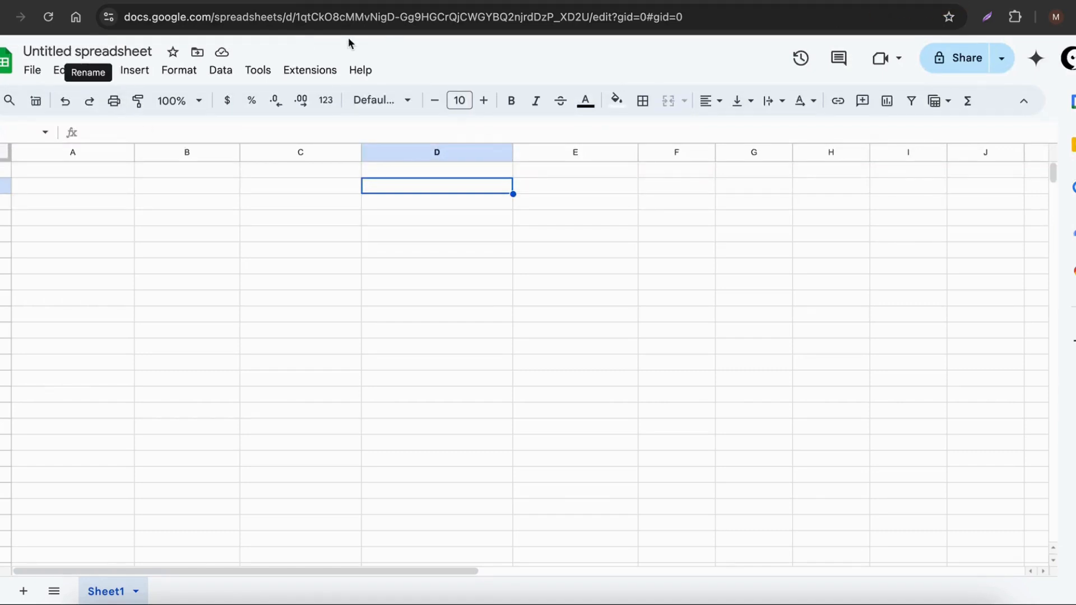
Step: Copy the shop name from the ChatGPT prompt and use it to rename the spreadsheet as Blossom Boutique Leads
click(585, 1)
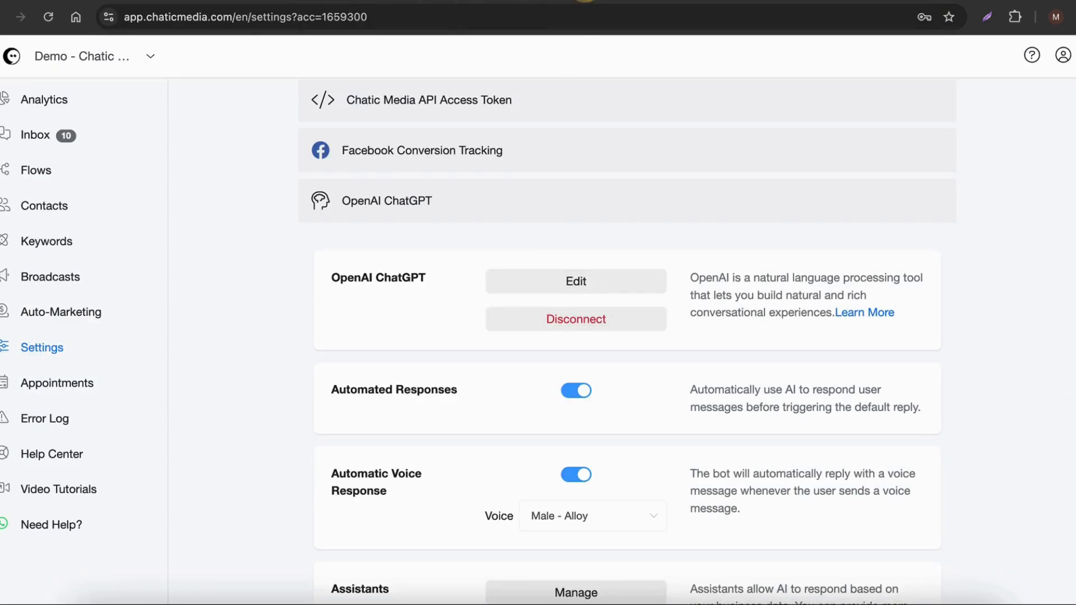
click(554, 271)
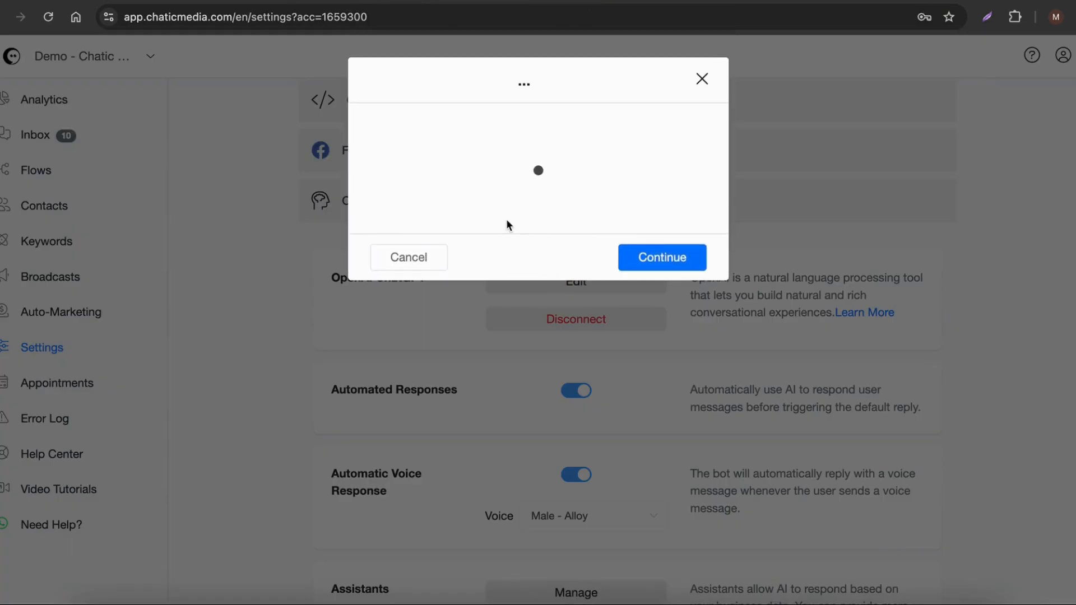
drag(694, 222, 695, 372)
drag(529, 183, 620, 191)
key(ctrl+c)
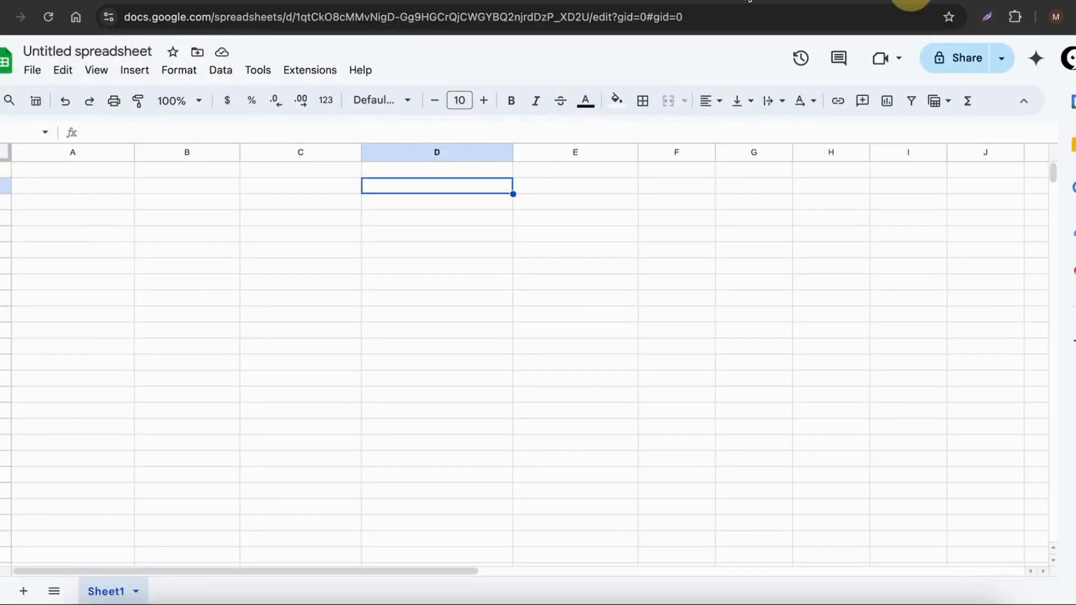
drag(23, 51, 152, 51)
key(ctrl+v)
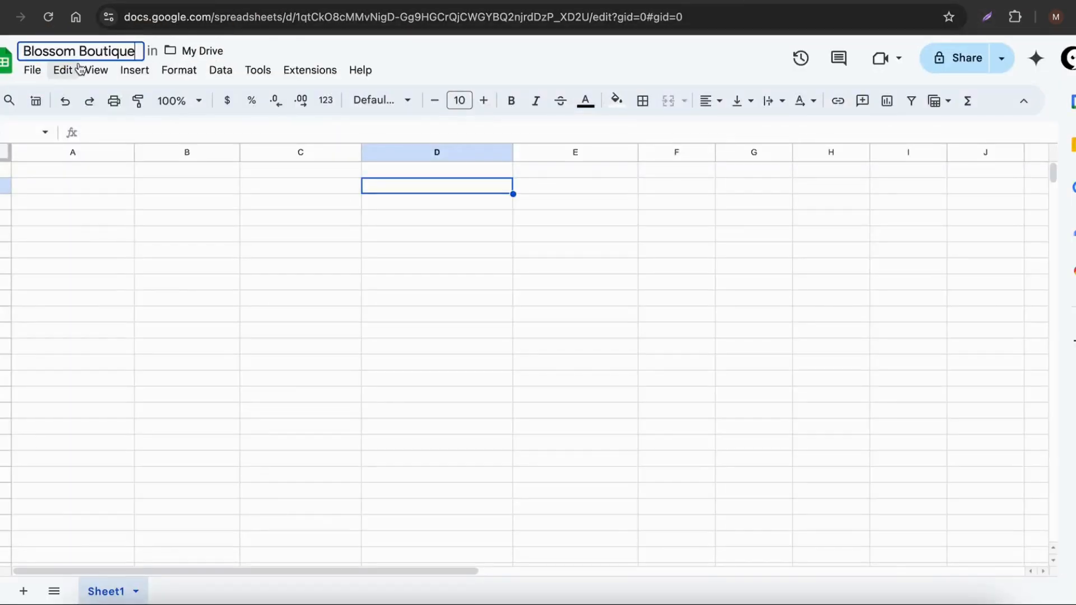
text(Leads)
key(Return)
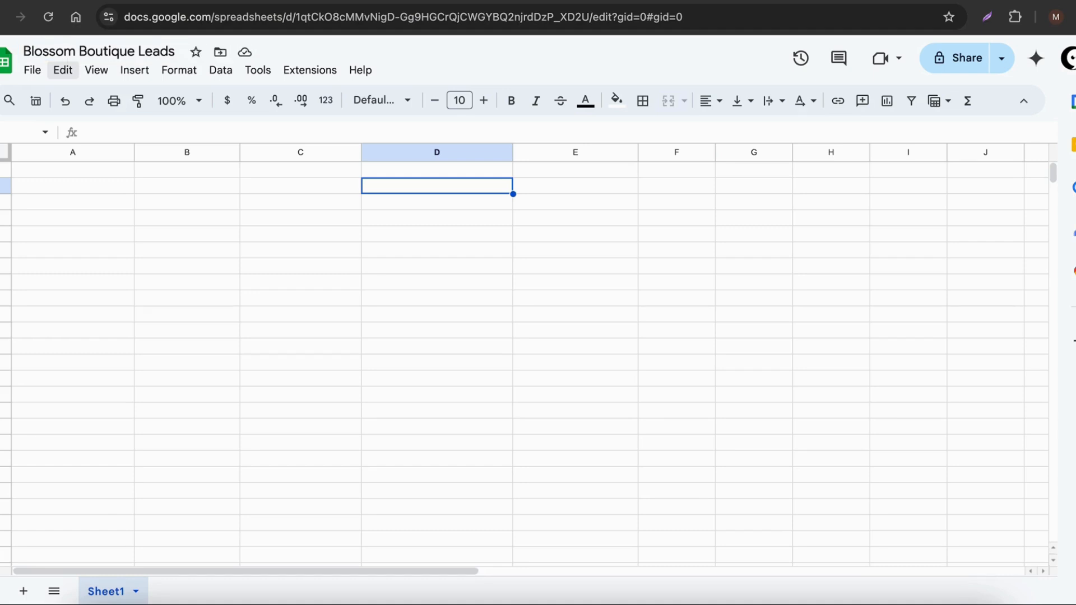
Step: Enter the column headers Full Name, Phone Number and Occasion in cells A1 to C1
click(54, 166)
text(F)
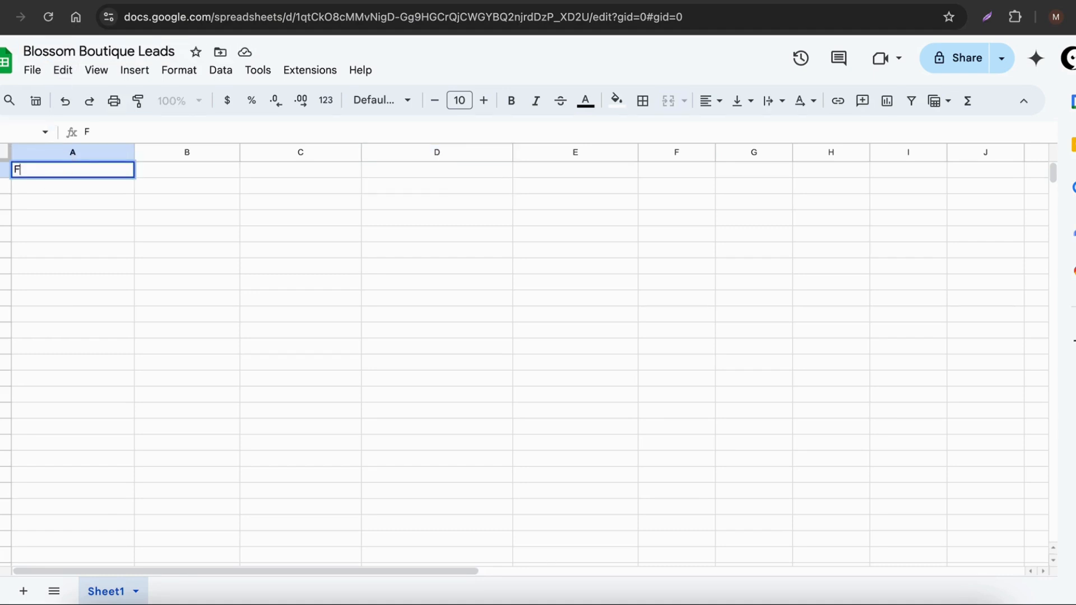
text(ull Name)
key(Tab)
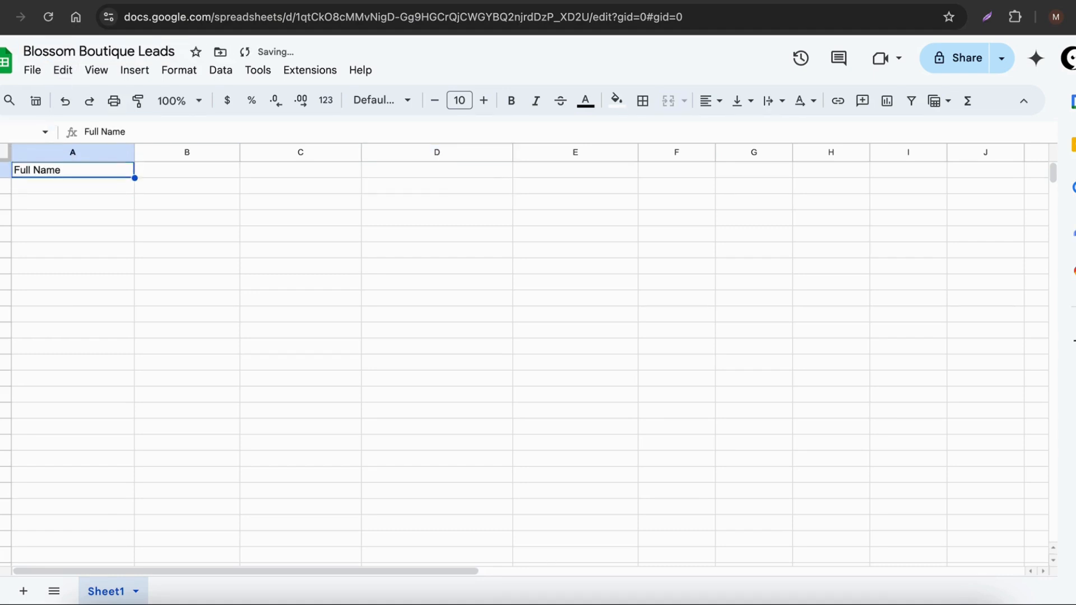
text(Phone Number)
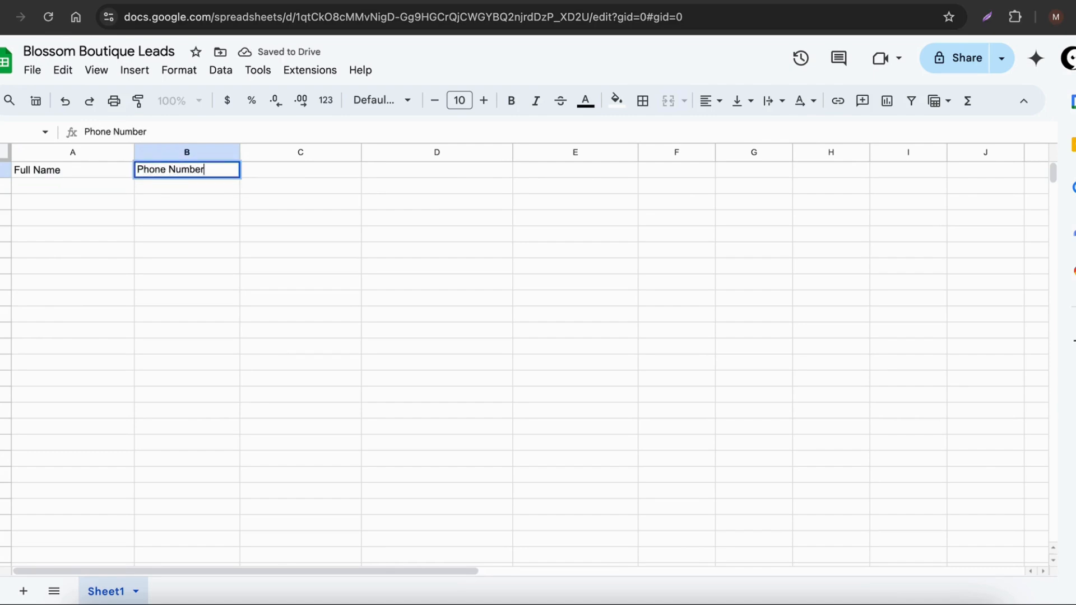
key(Tab)
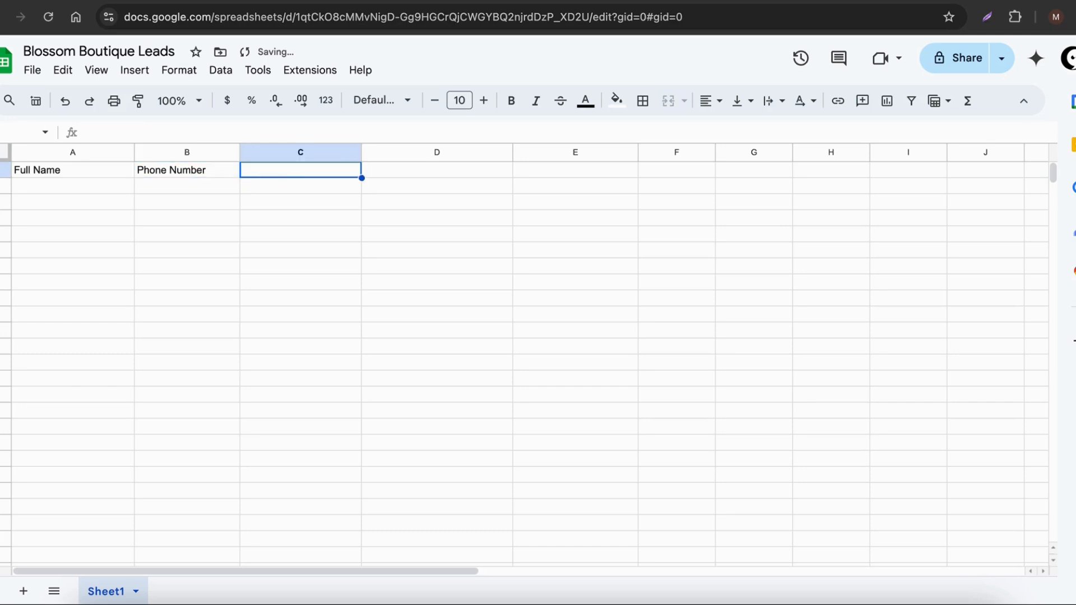
text(Occasion)
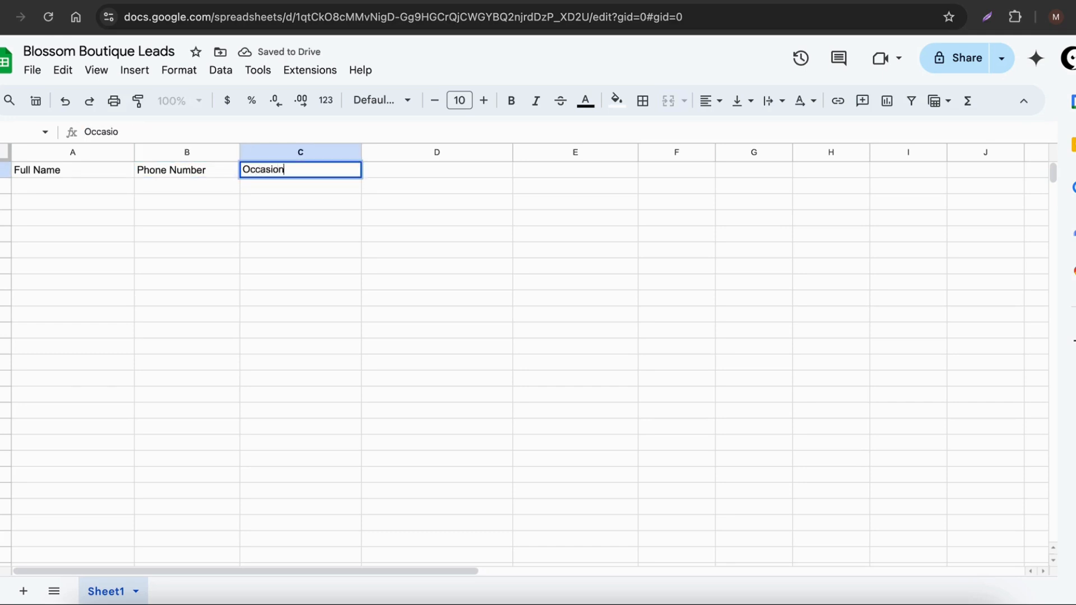
key(Return)
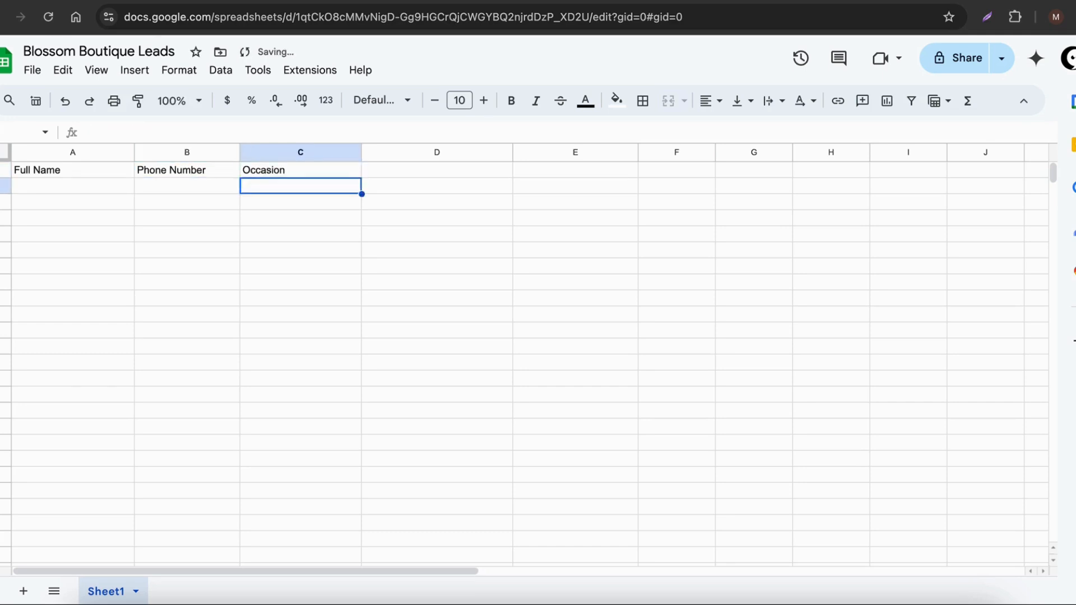
Step: Enter the column header Preferred Color / Flowers in cell D1
key(Up)
key(Right)
text(Prefer)
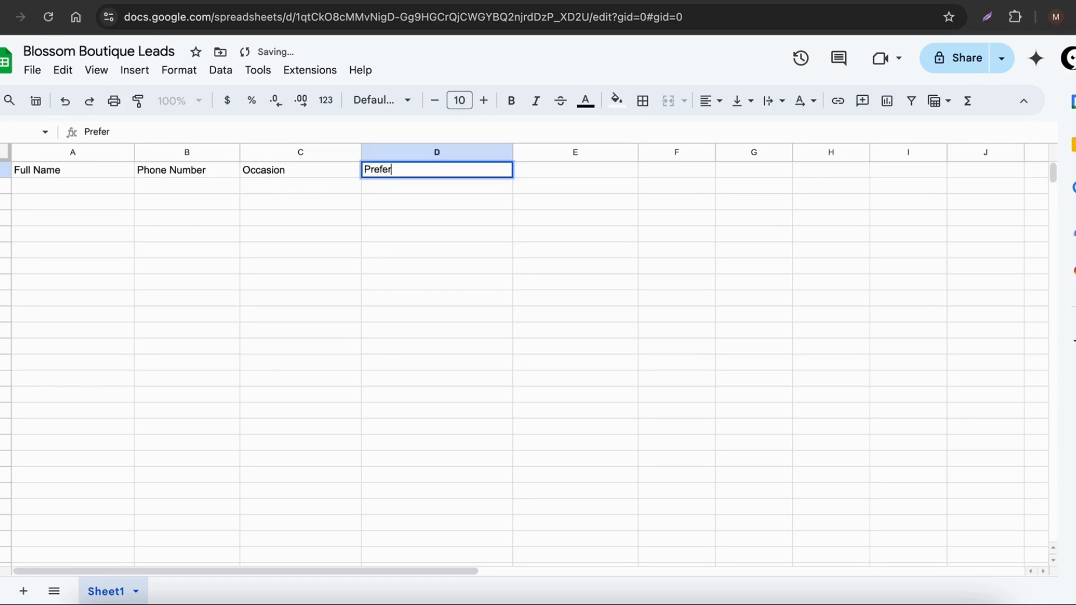
text(red)
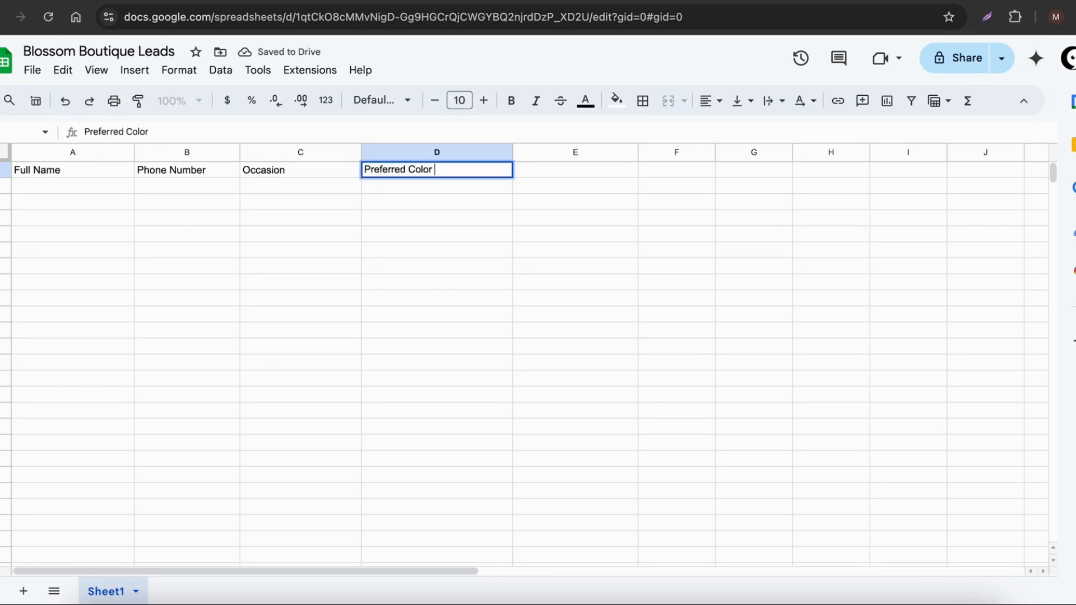
text( Color.)
key(BackSpace)
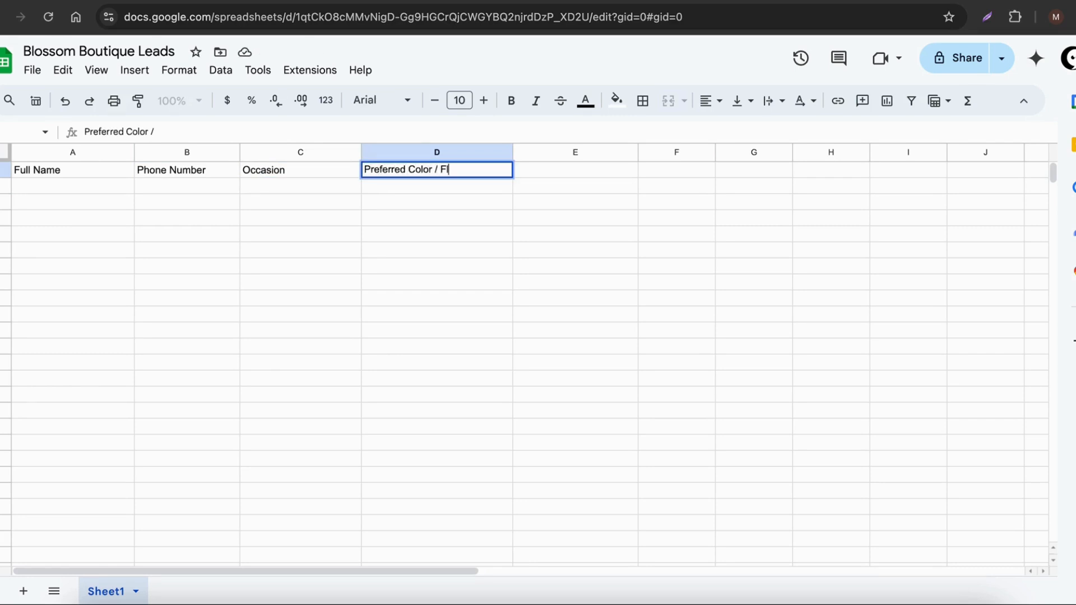
text(/ Flowers)
key(Return)
key(Up)
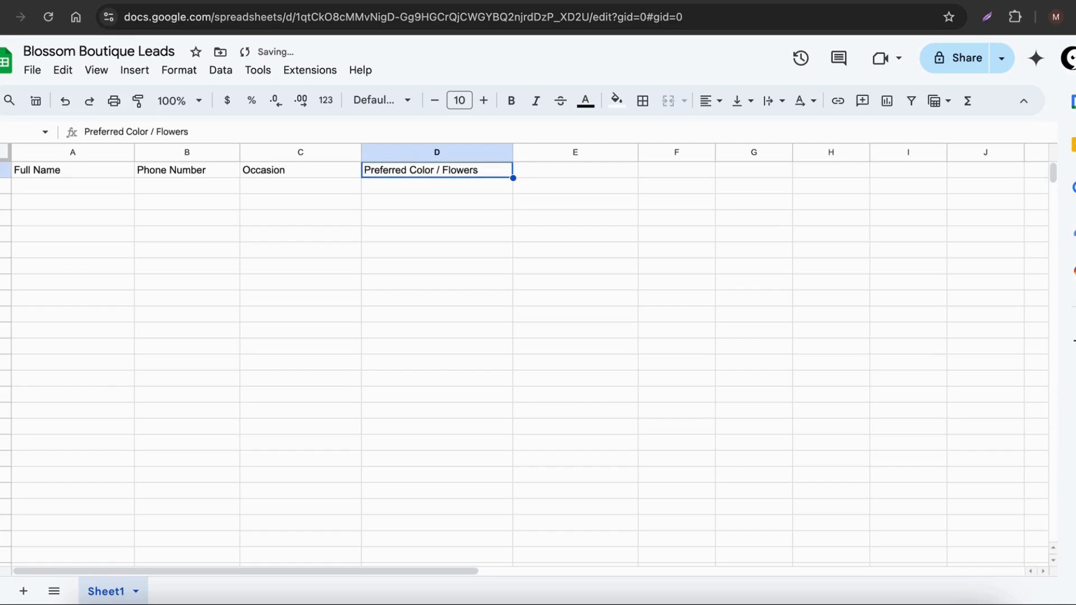
Step: Check the delivery question in the order flow and enter the column header Delivery Method in cell E1 of the leads sheet
click(835, 1)
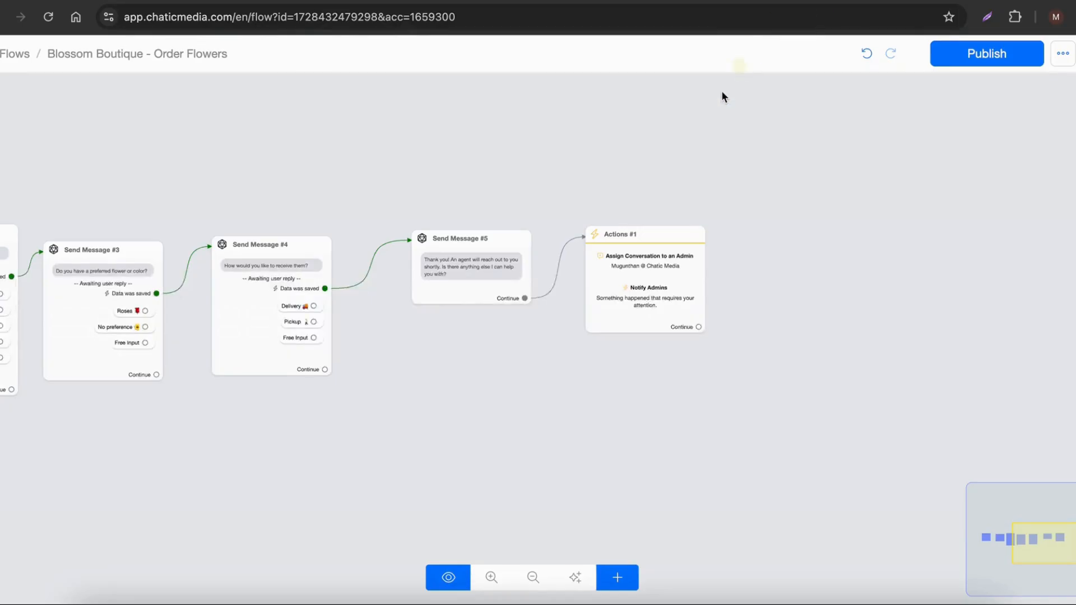
scroll(223, 323, up, 3)
scroll(538, 286, down, 3)
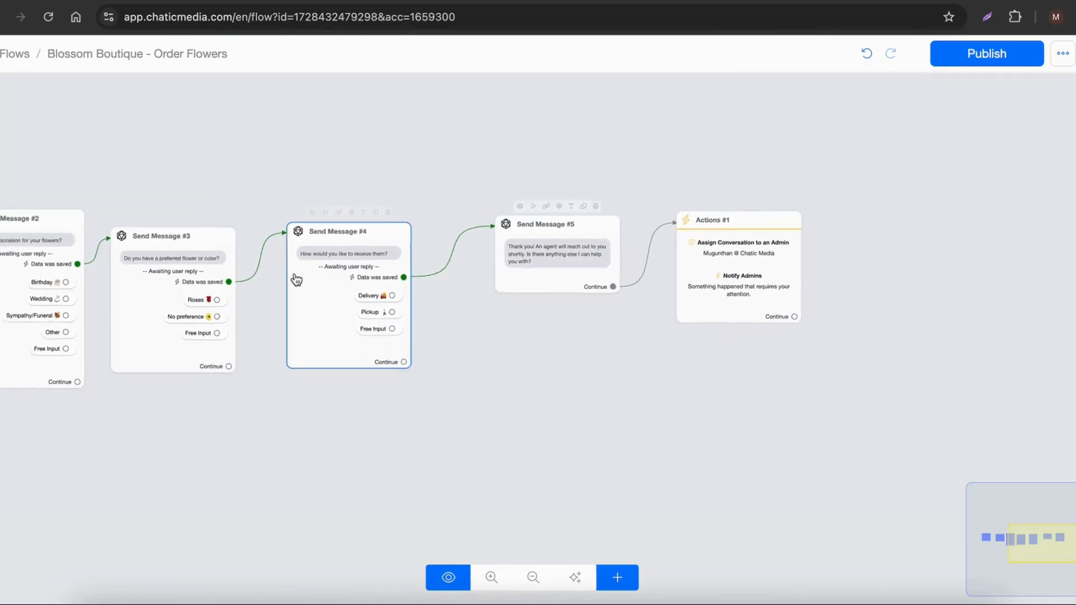
scroll(294, 278, up, 3)
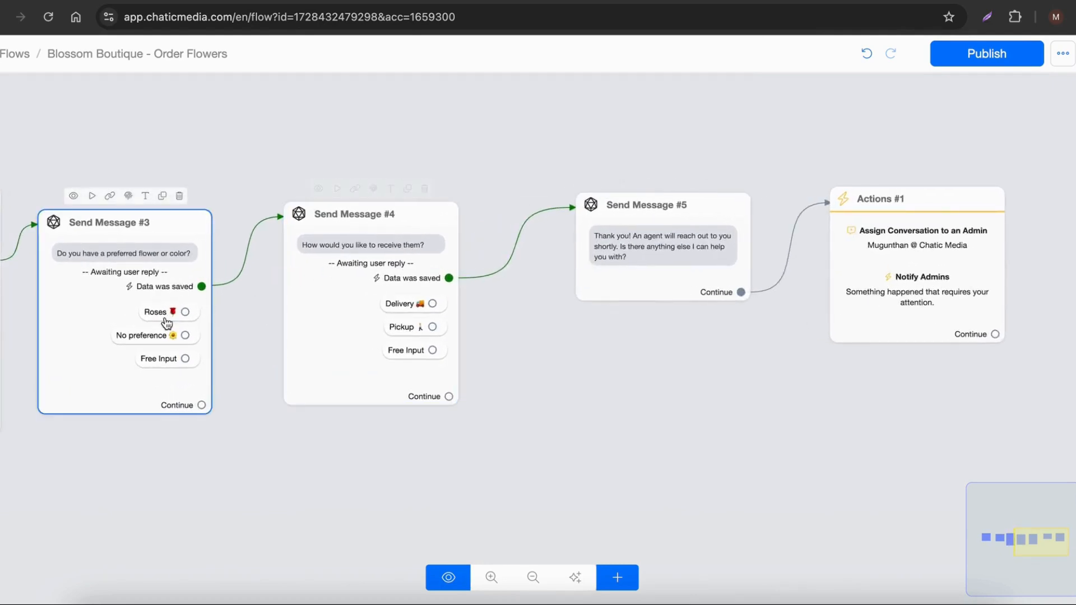
click(912, 1)
click(570, 170)
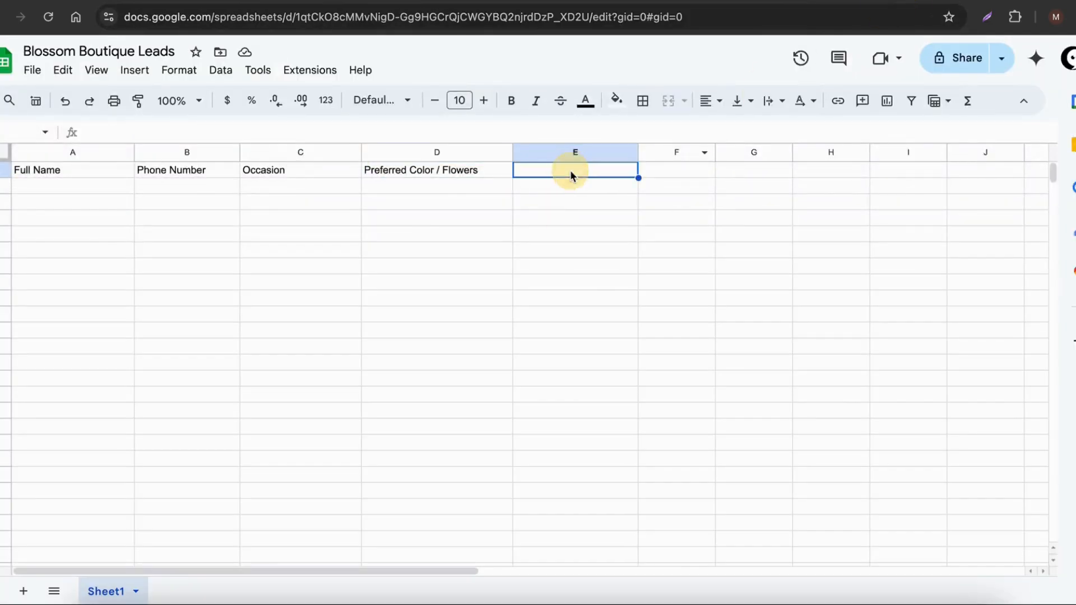
text(Delivery)
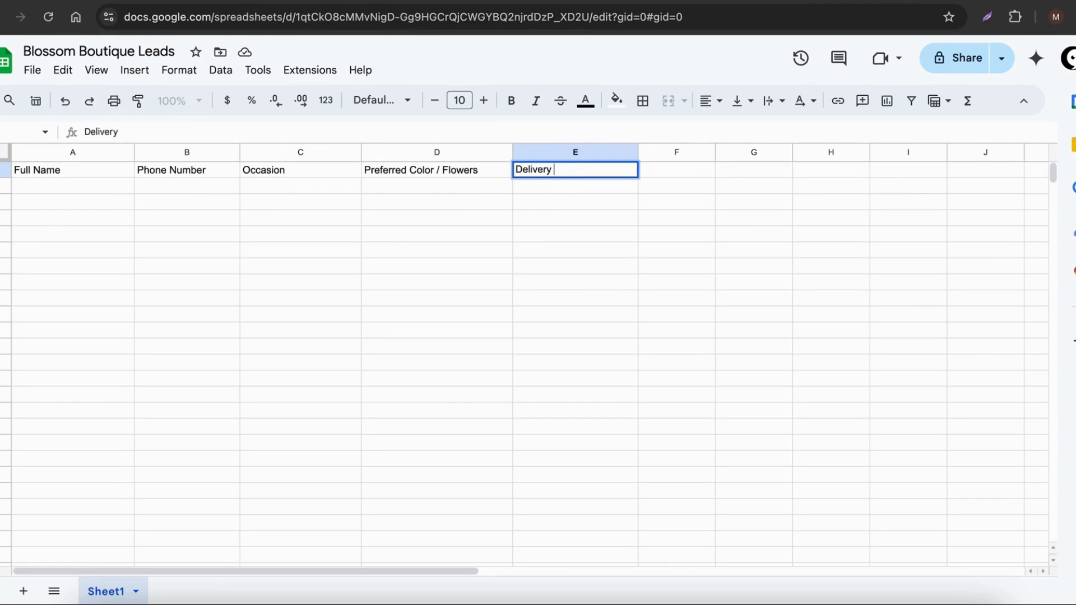
text( Method)
key(Return)
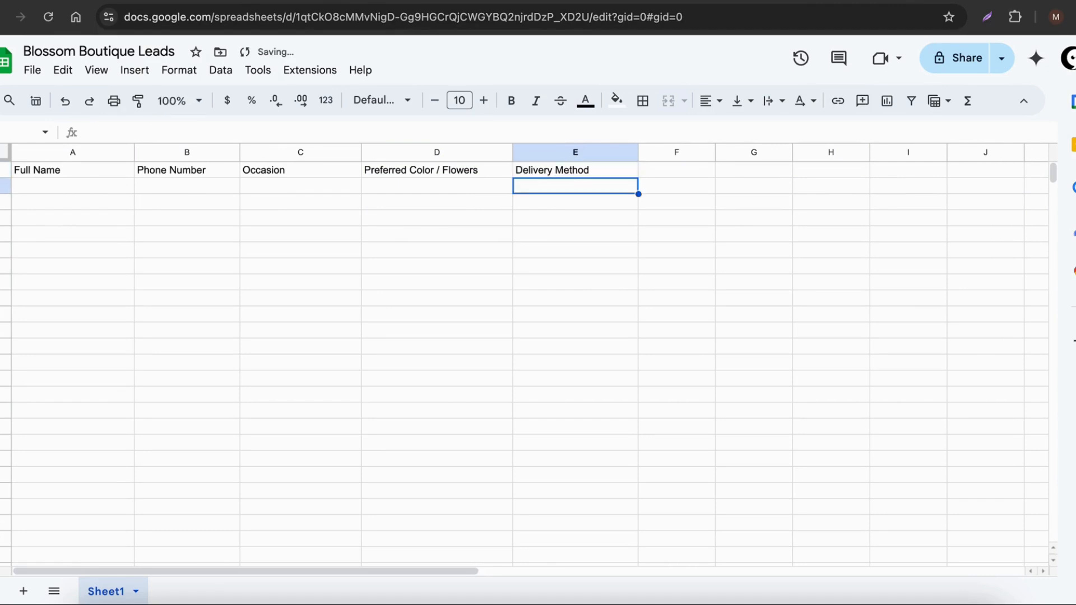
Step: Review the order flow's message blocks from the phone number request to the closing actions, comparing their questions with the sheet's columns
scroll(570, 171, right, 1)
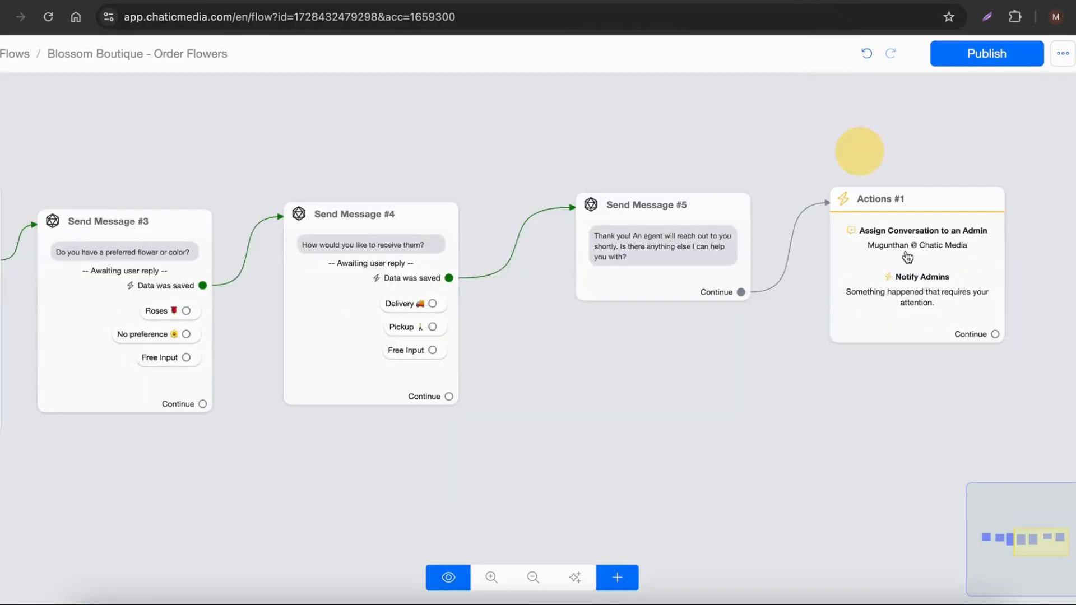
click(217, 336)
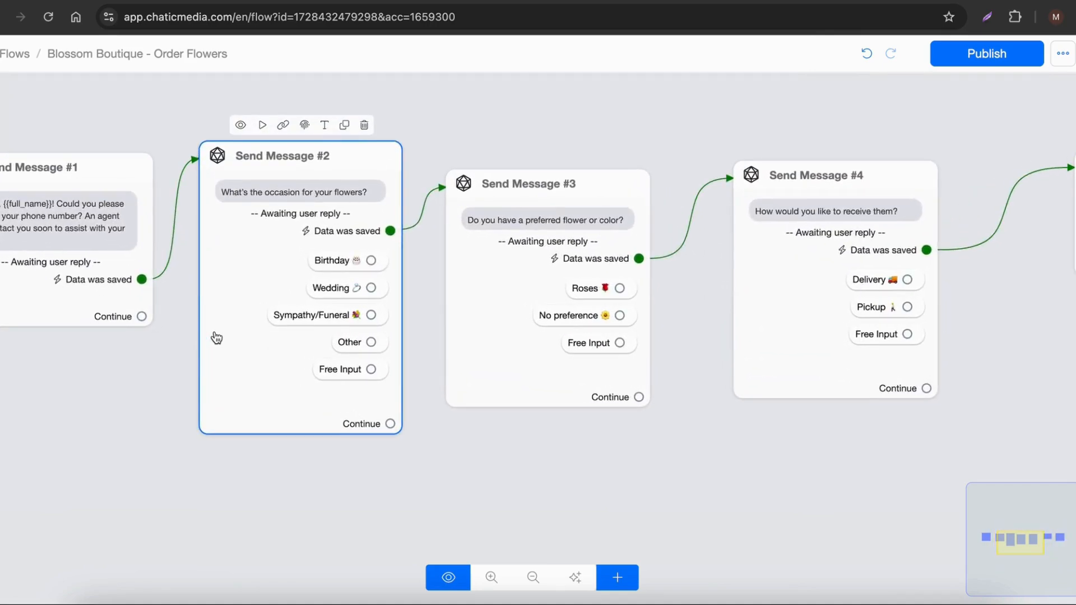
click(548, 254)
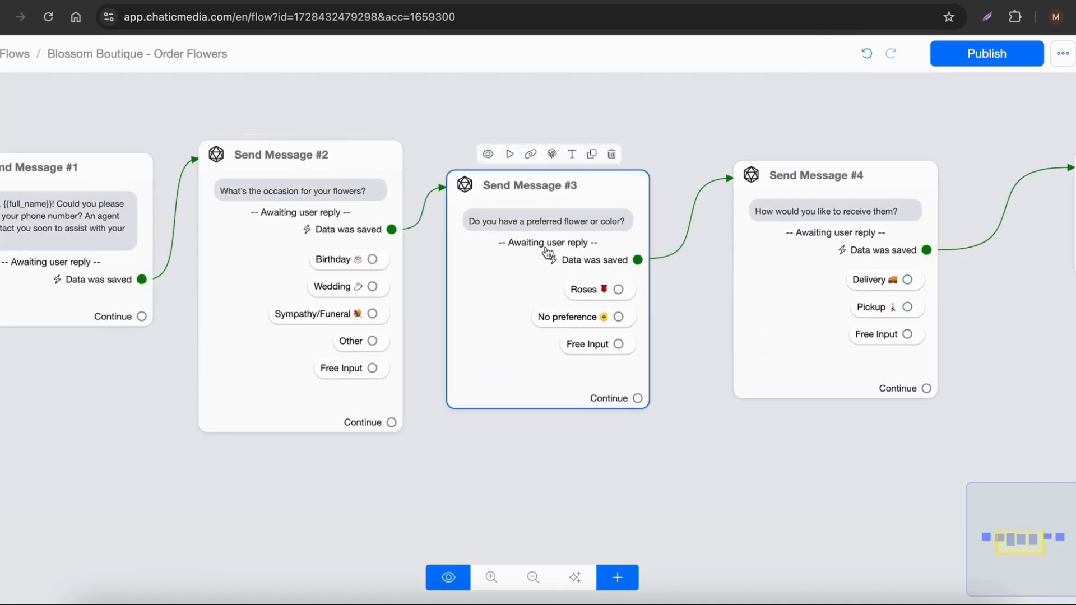
drag(785, 133, 491, 153)
scroll(525, 293, down, 2)
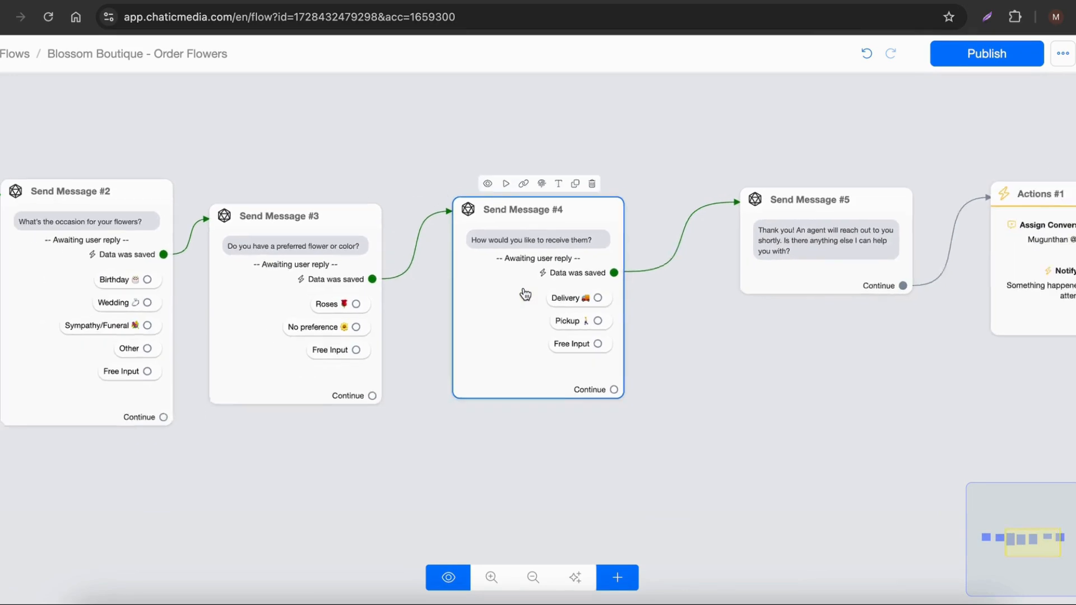
drag(857, 360, 522, 348)
scroll(660, 348, down, 2)
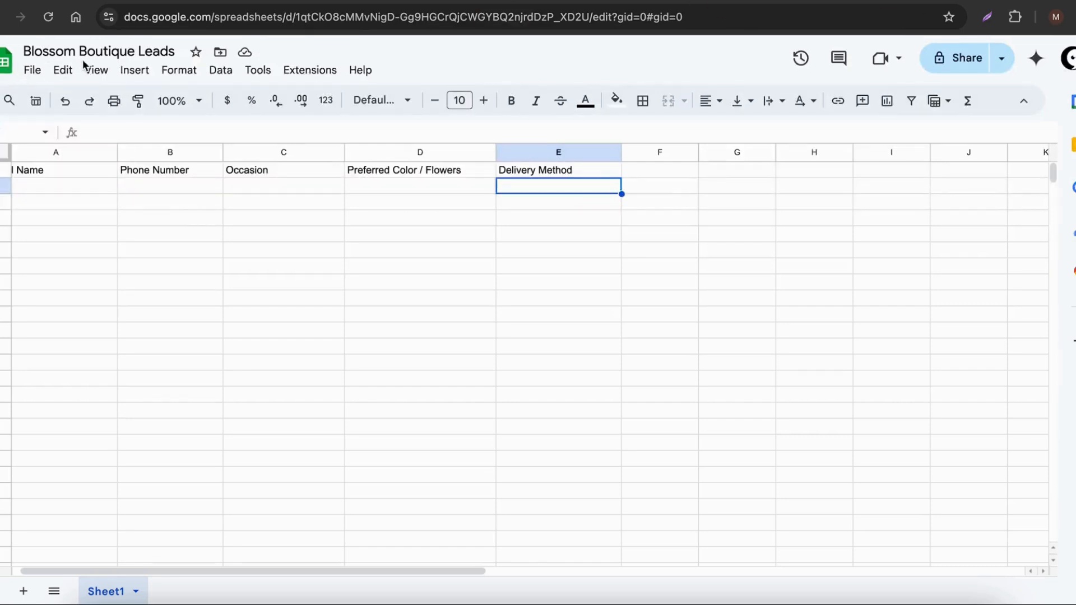
Step: Close the OpenAI settings without saving and open the spreadsheet management page of the Google Sheets integration
click(255, 22)
click(350, 301)
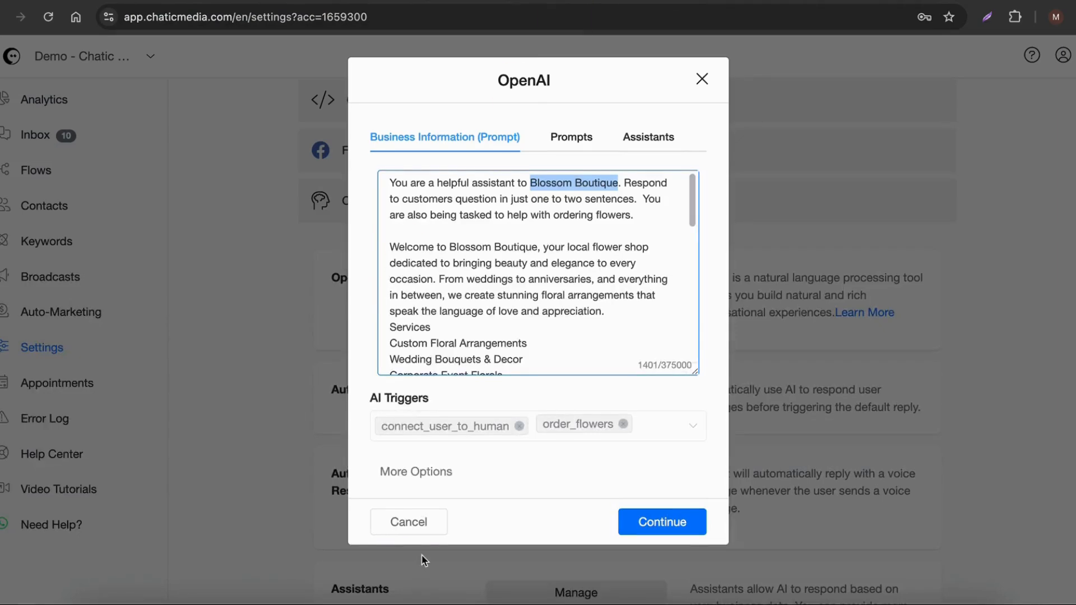
click(408, 519)
scroll(409, 195, up, 3)
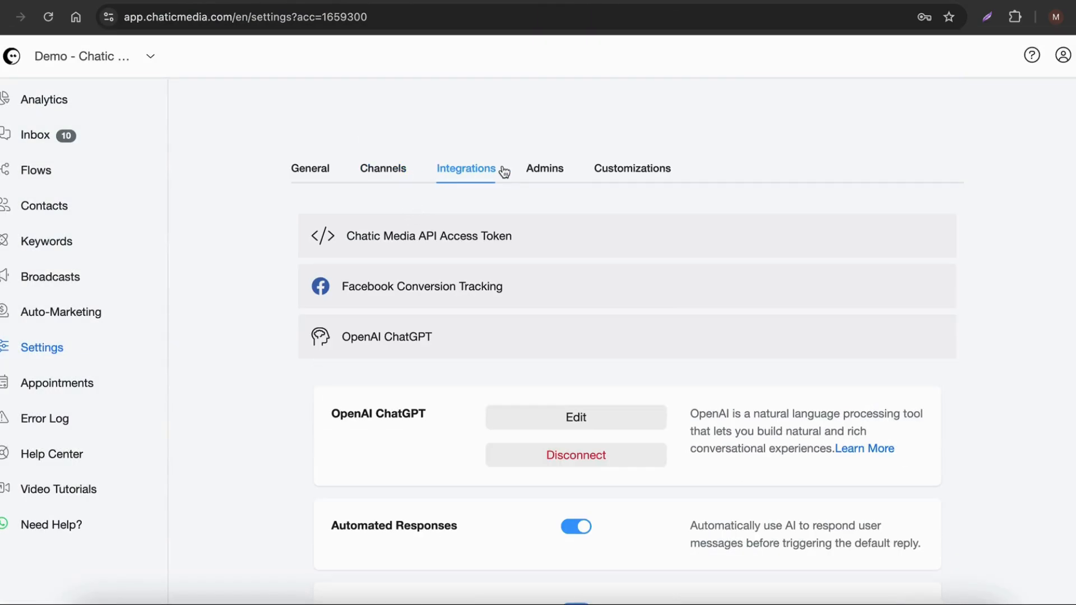
click(384, 322)
scroll(383, 298, down, 3)
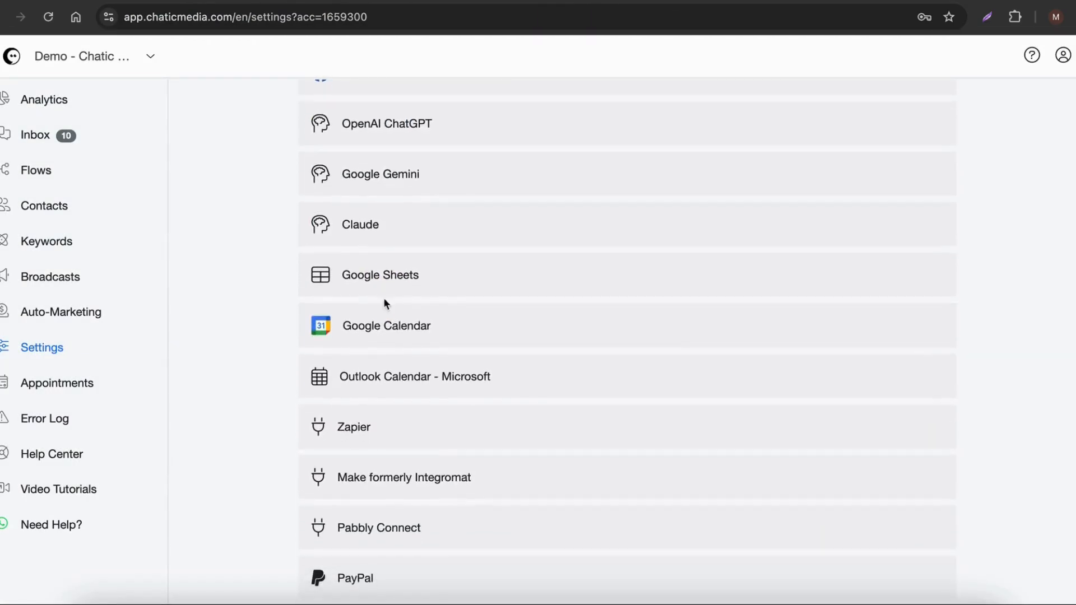
click(392, 271)
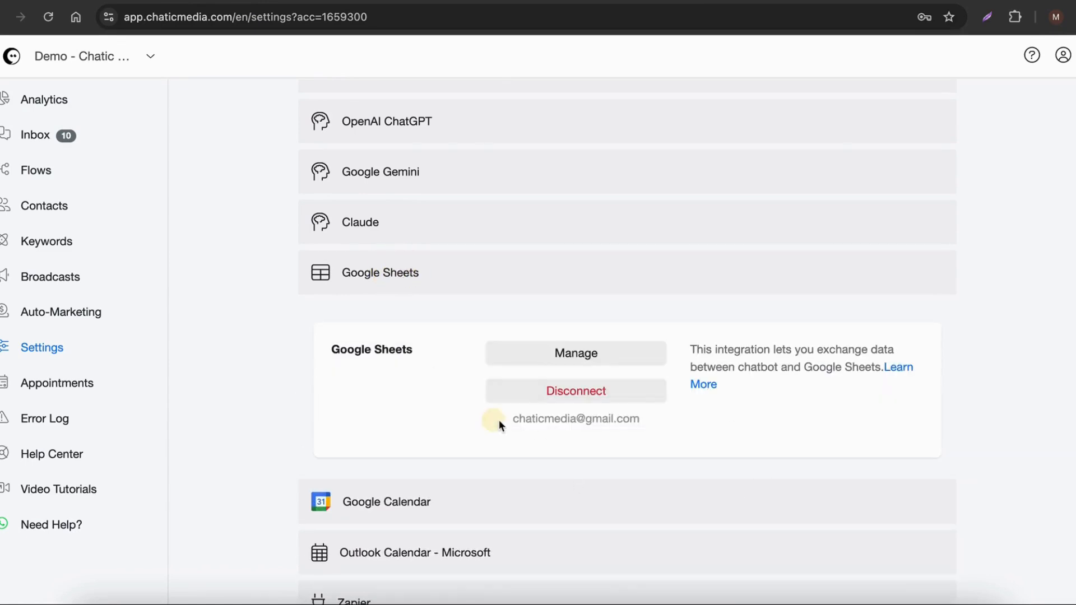
drag(498, 425, 656, 427)
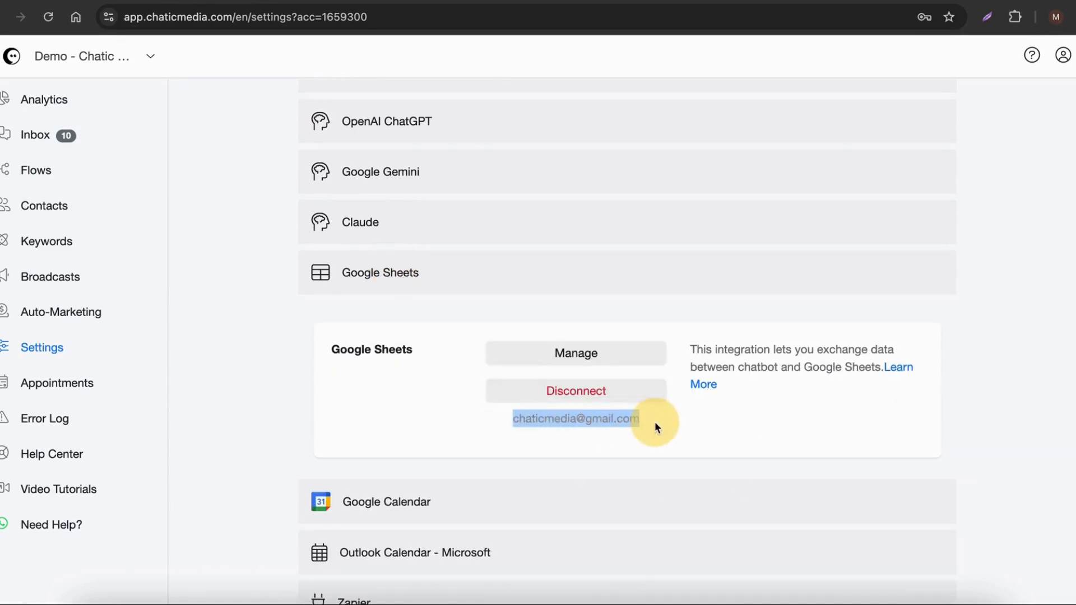
click(587, 359)
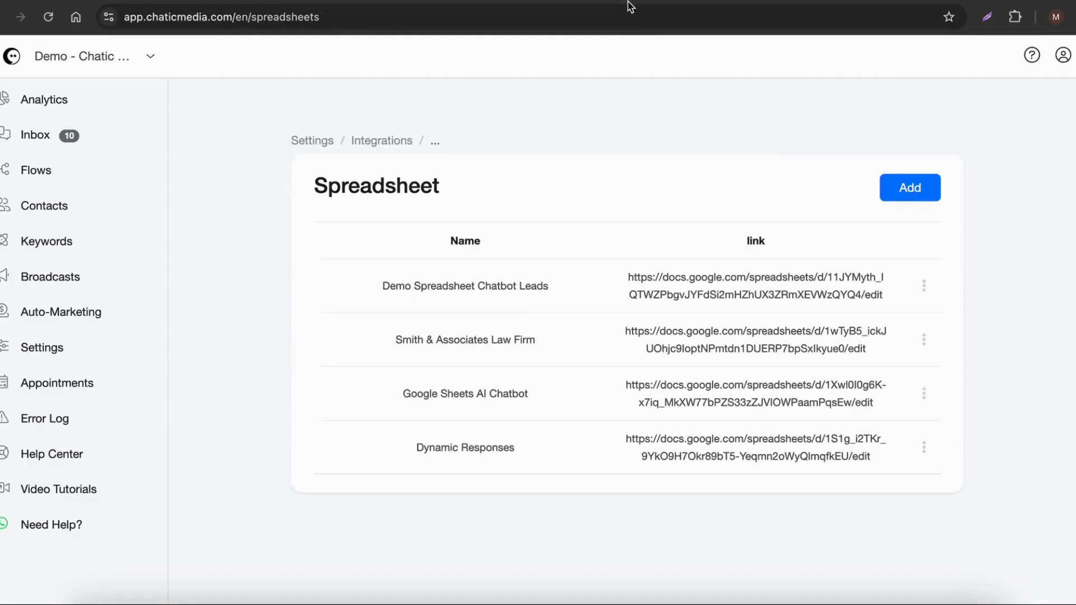
Step: Add the leads sheet to the connected spreadsheets using its link and the name Blossom Boutique Leads
click(903, 193)
click(482, 217)
key(ctrl+v)
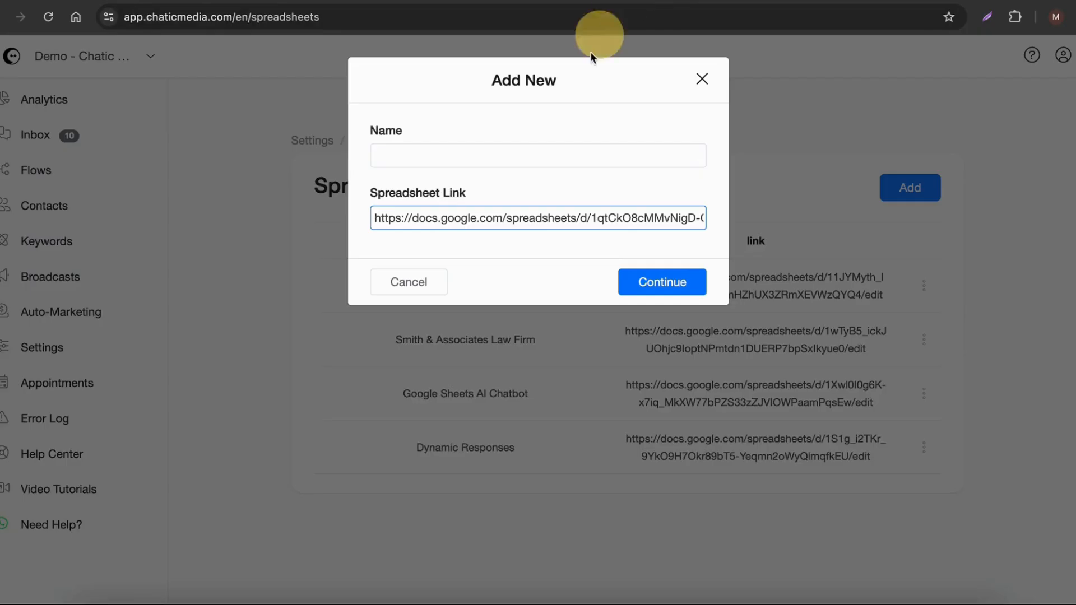
click(496, 144)
text(Blossom Boutique Leads)
click(662, 289)
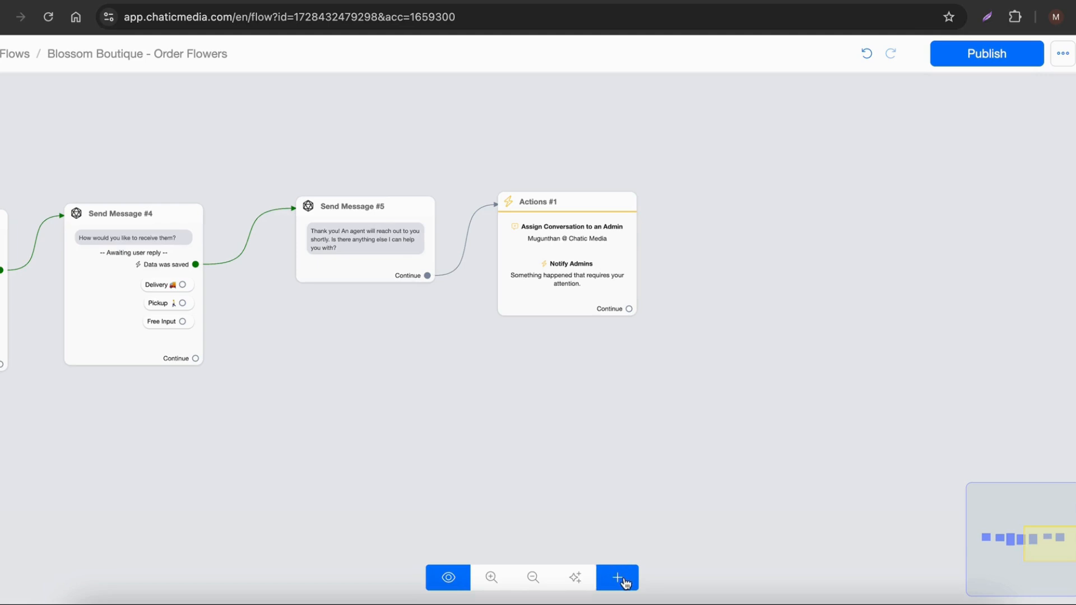
Step: Reload the Blossom Boutique - Order Flowers flow and add a new Actions block beyond the last block
click(567, 313)
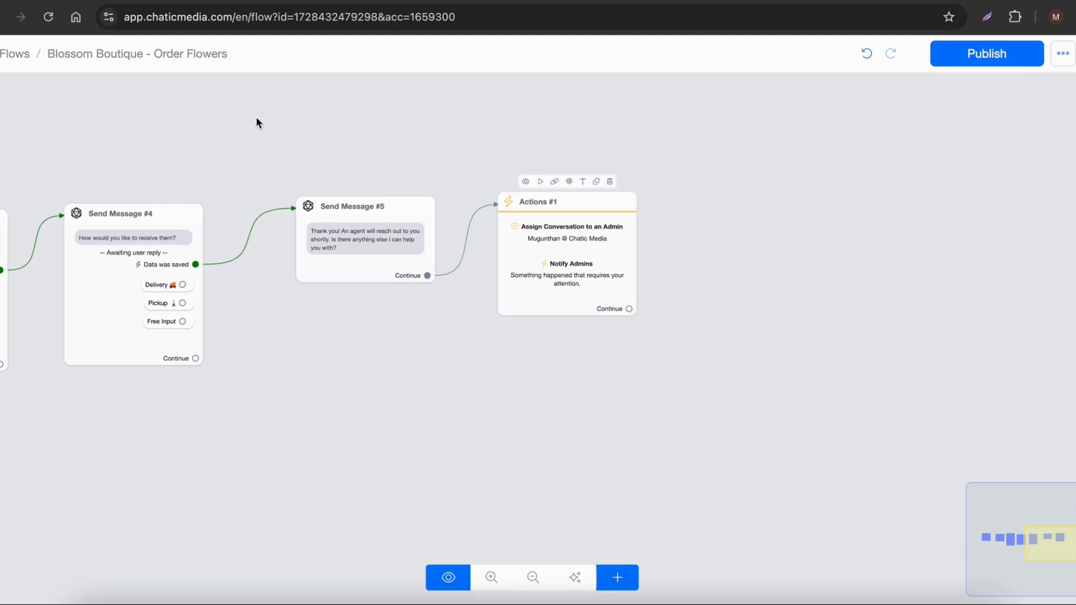
click(48, 17)
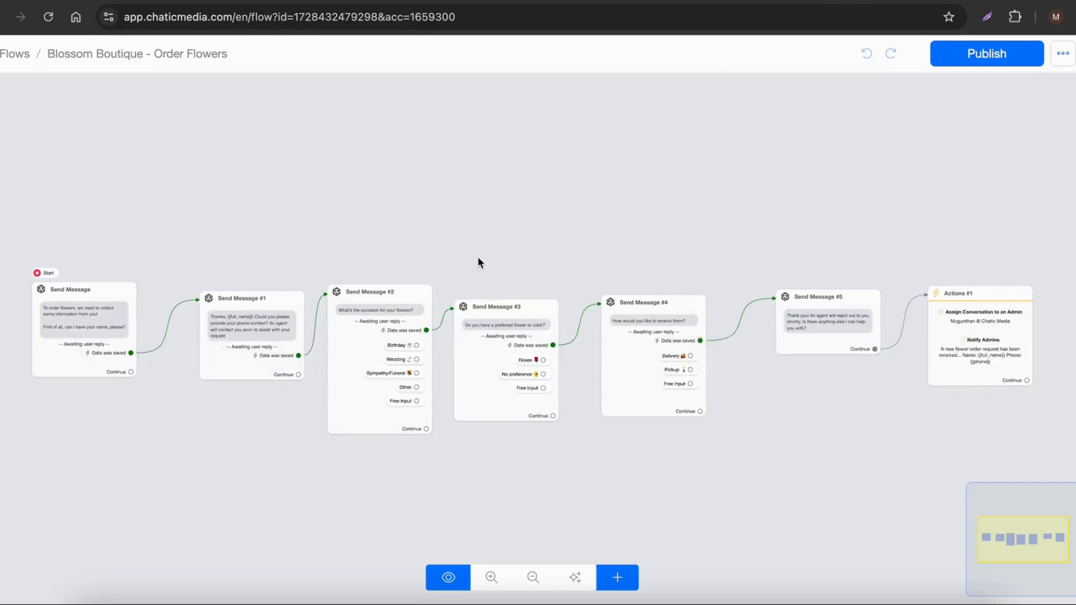
scroll(477, 257, down, 2)
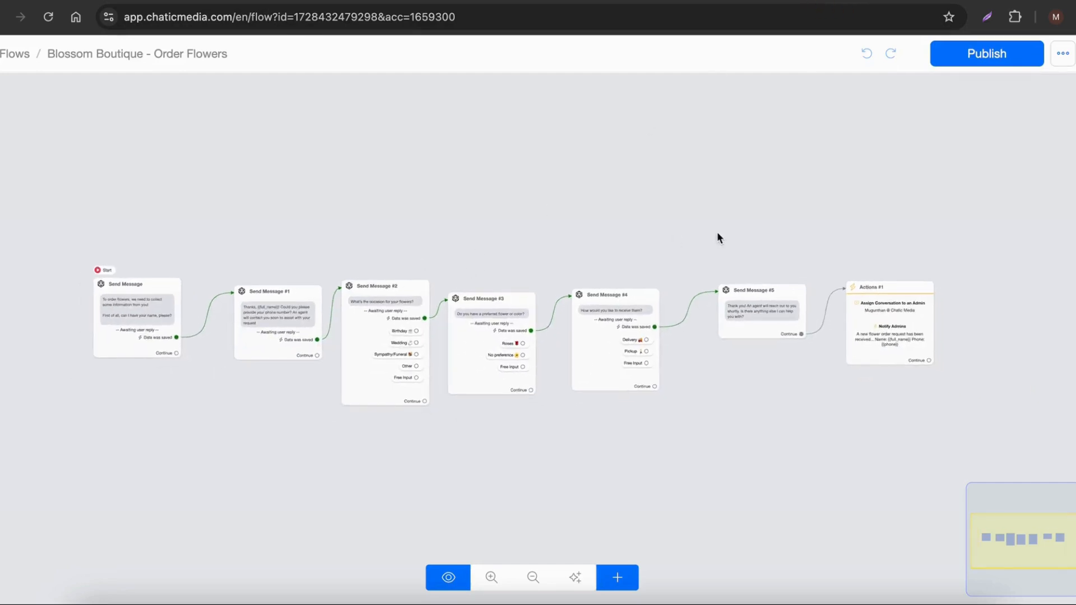
drag(824, 330, 593, 300)
scroll(694, 365, up, 5)
drag(706, 389, 561, 428)
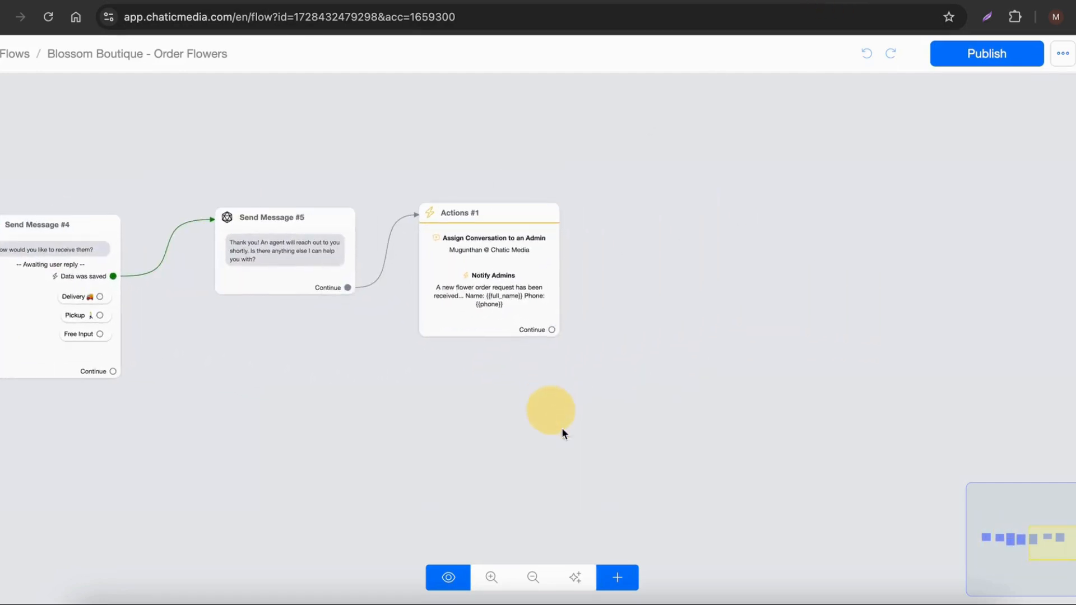
click(619, 580)
click(665, 387)
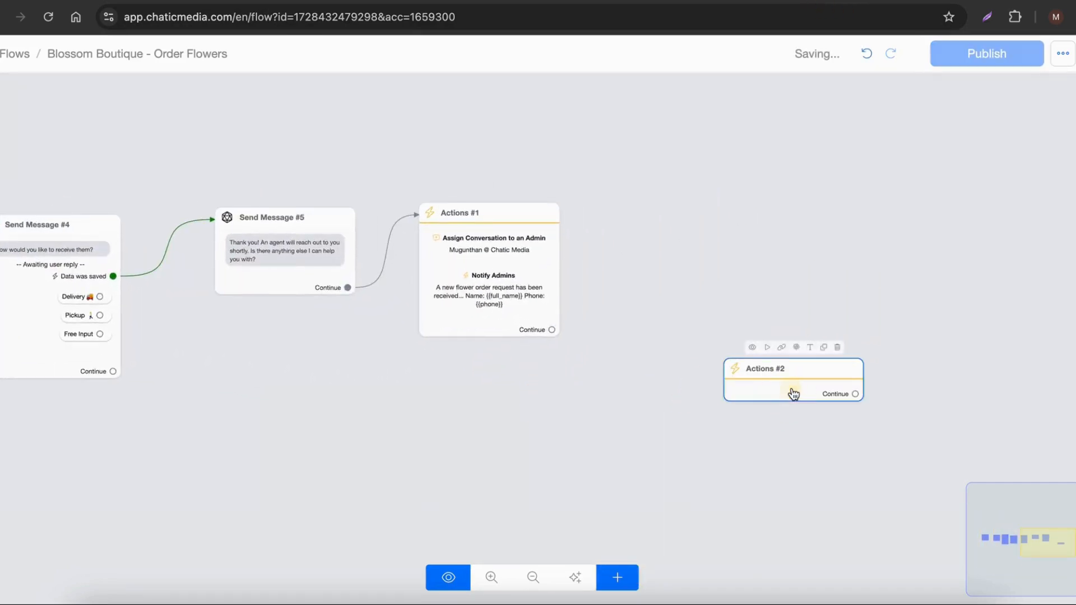
Step: Add a Google Sheets action to the new, empty Actions block
click(792, 394)
click(140, 224)
click(84, 281)
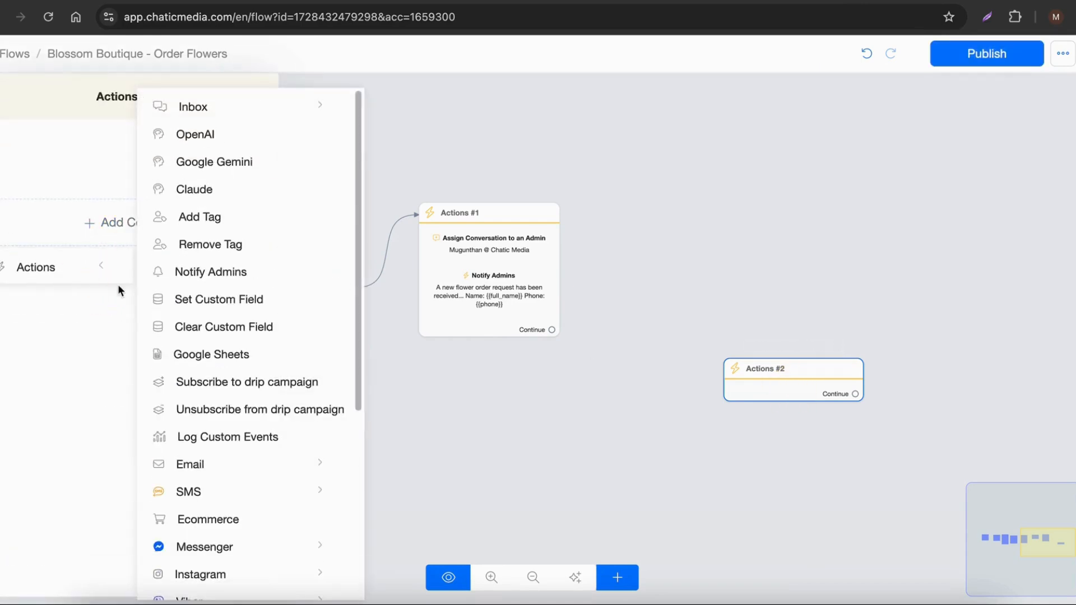
scroll(199, 481, down, 5)
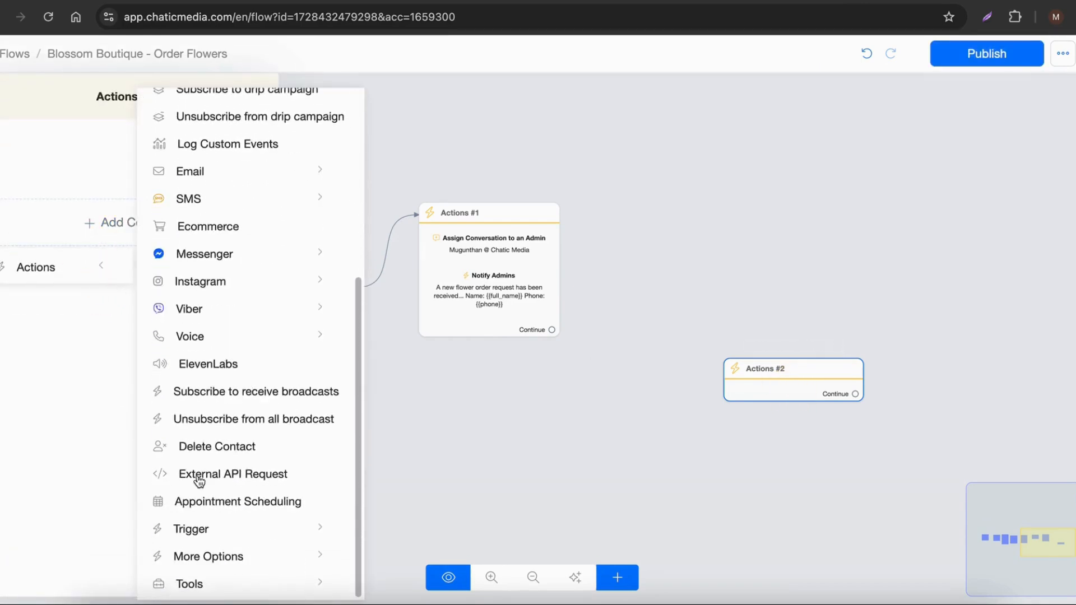
scroll(199, 473, up, 5)
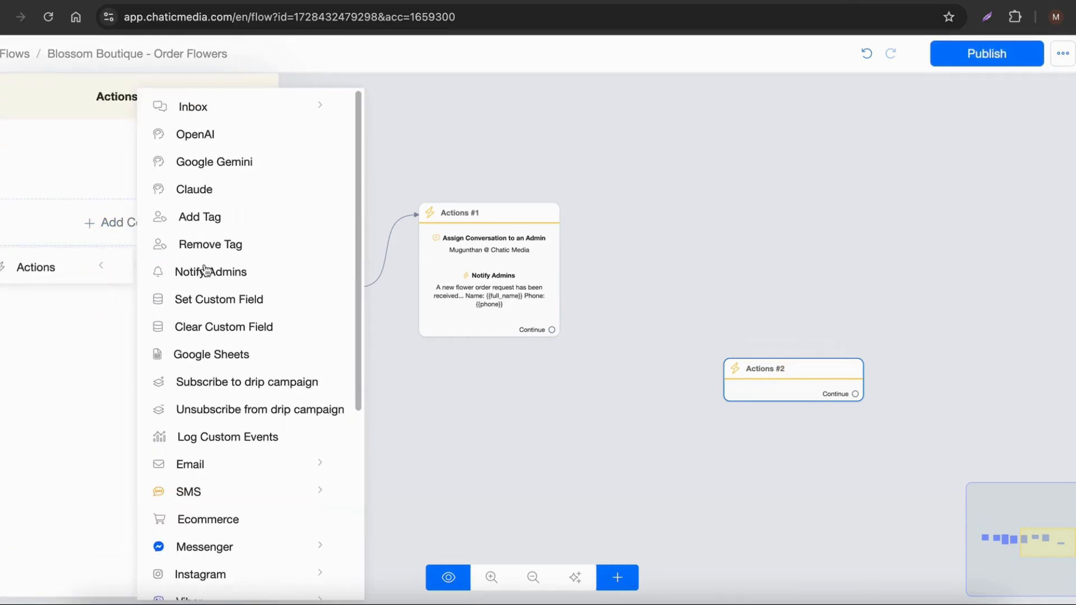
click(211, 356)
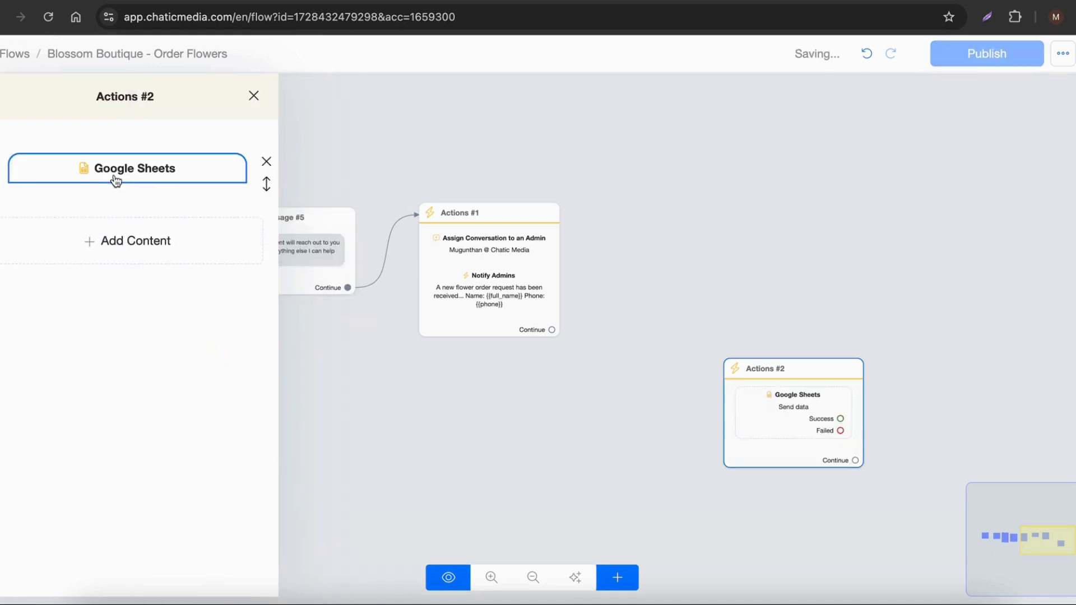
Step: Set the Google Sheets action's spreadsheet to Blossom Boutique Leads and its worksheet to Sheet1
click(113, 173)
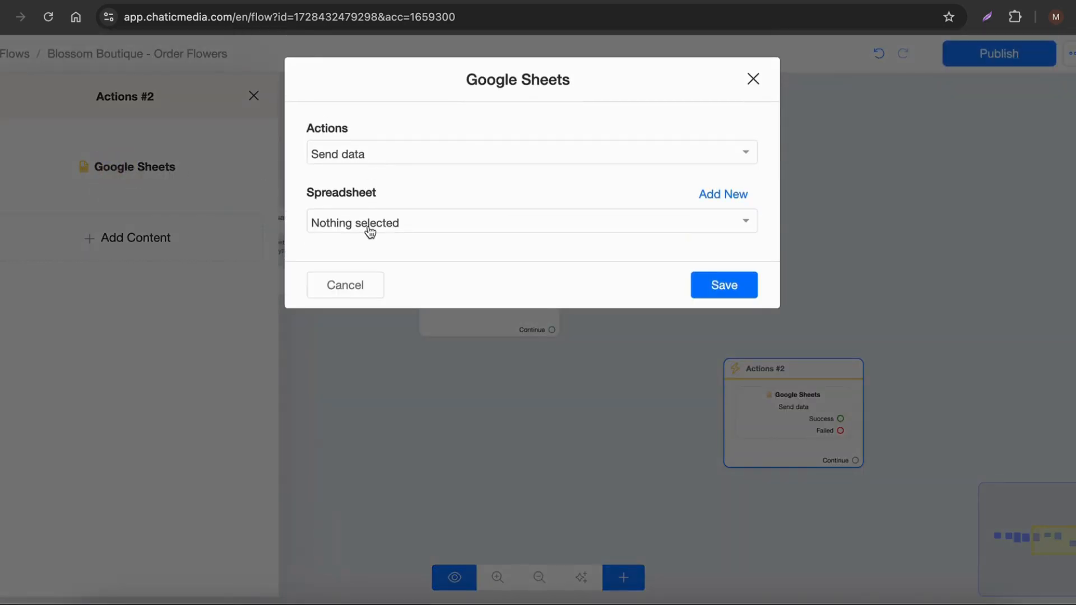
click(369, 232)
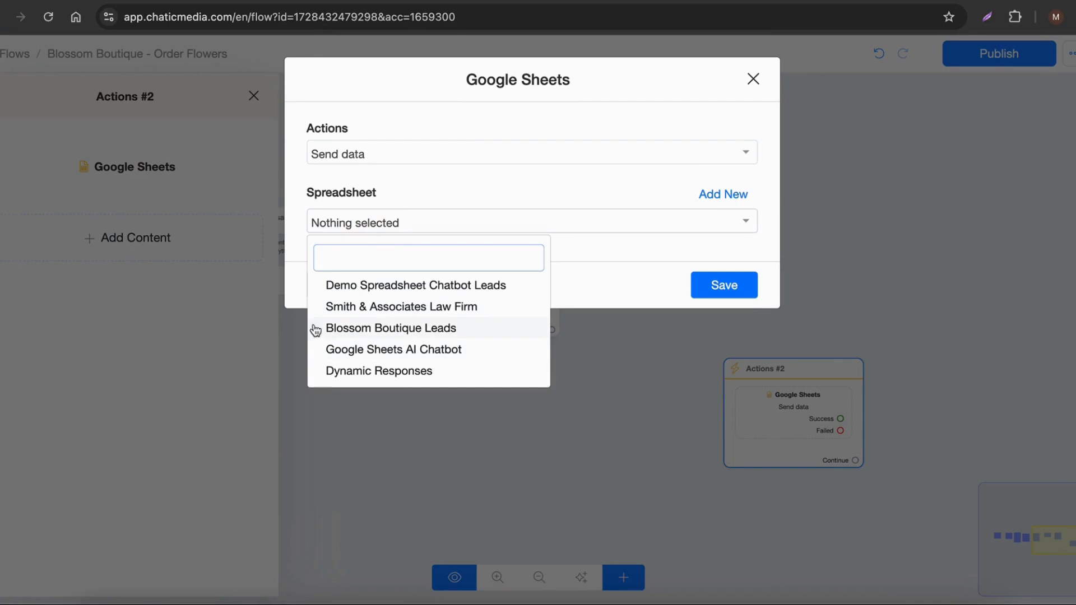
click(385, 330)
click(392, 282)
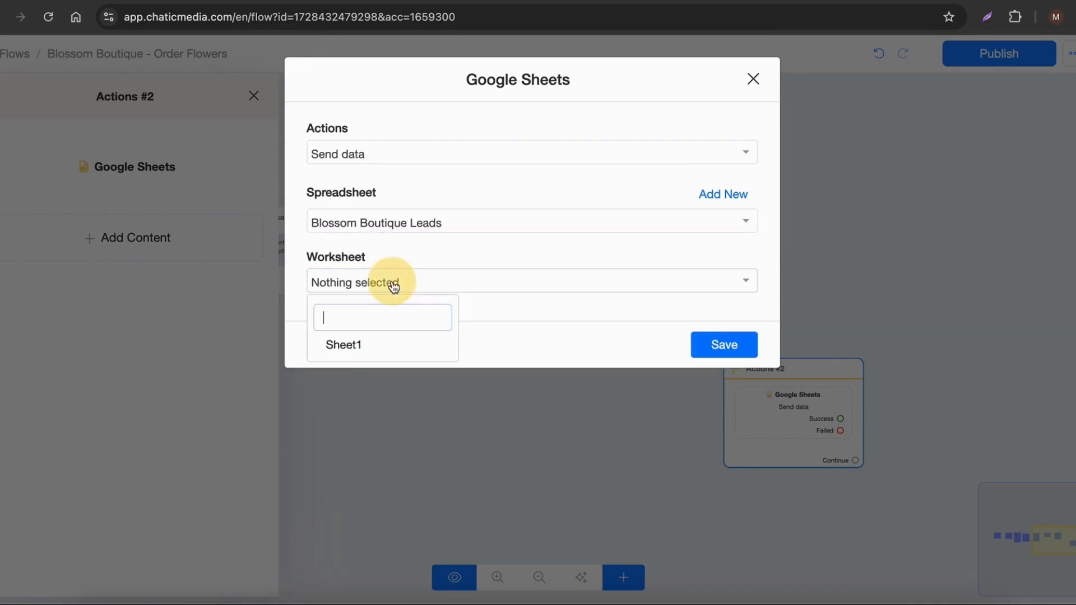
click(348, 345)
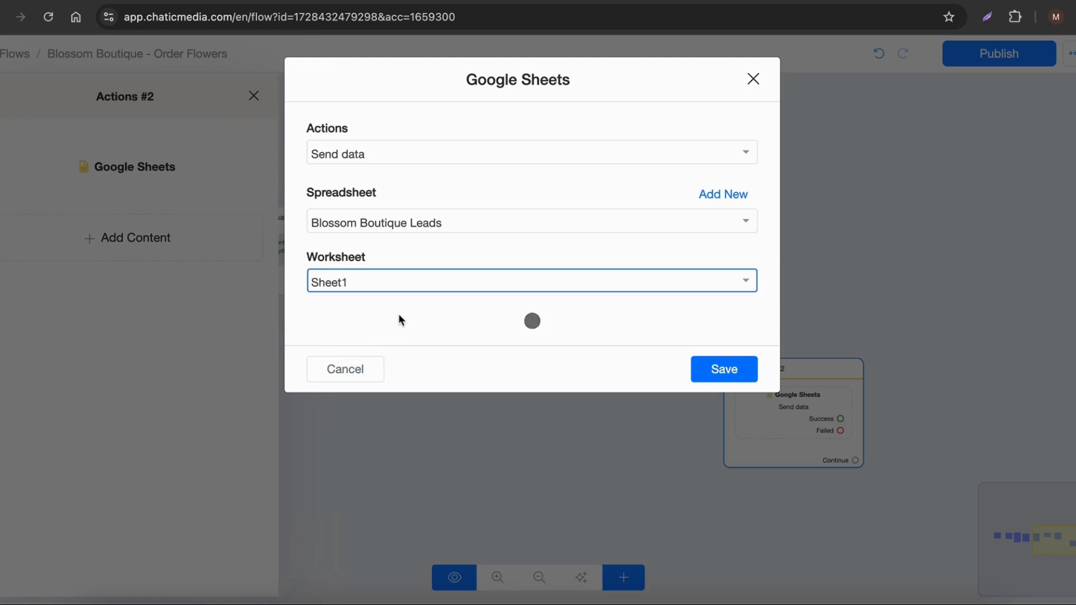
Step: Map the custom fields Full Name, Phone and flower_occasion to the Full Name, Phone Number and Occasion columns
click(396, 344)
text(ful)
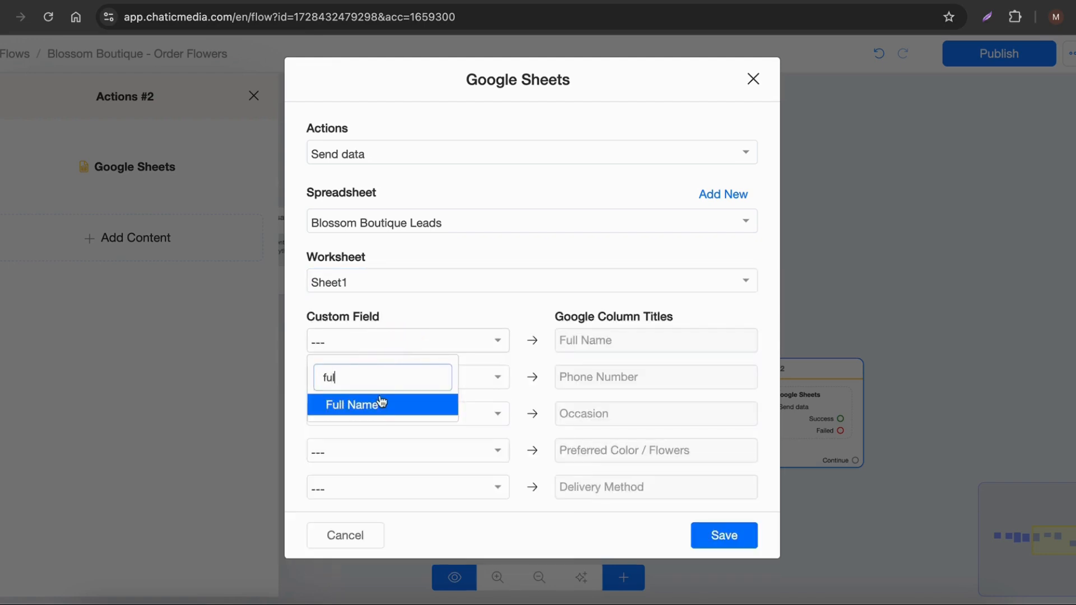
click(381, 403)
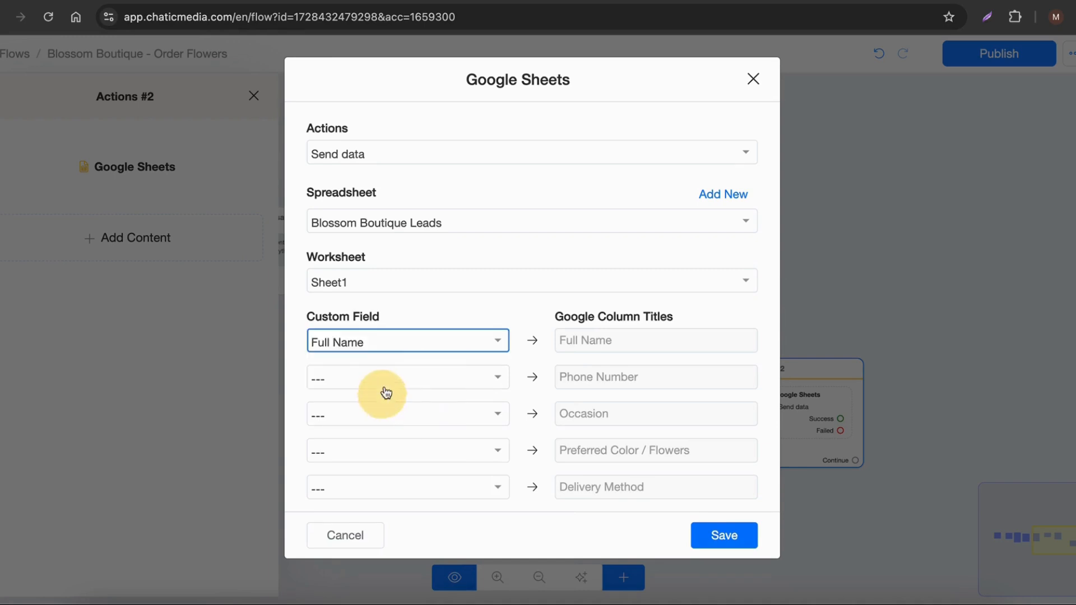
click(385, 377)
text(ph)
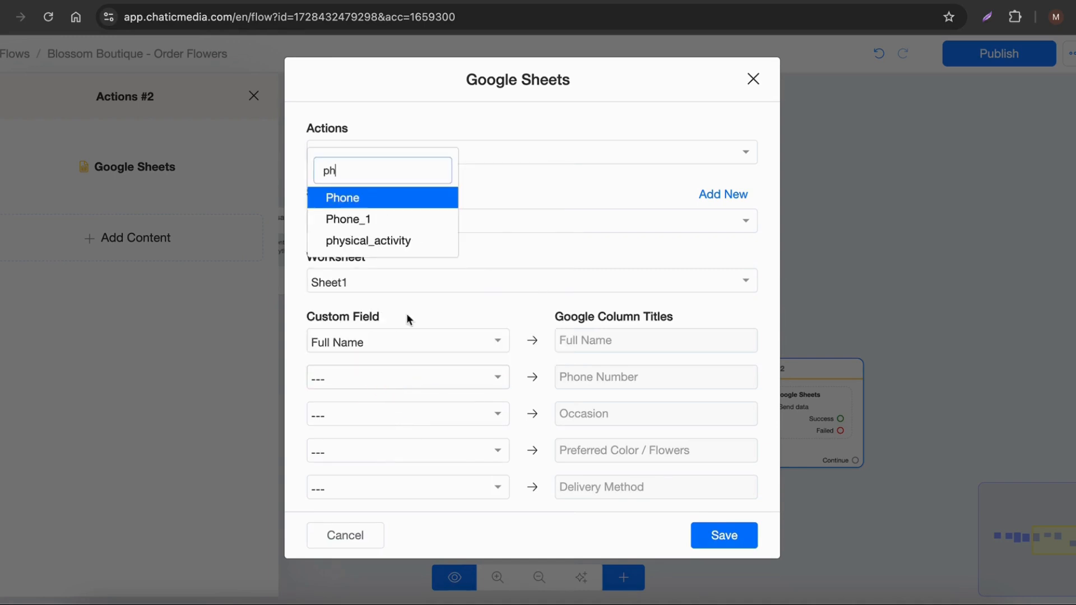
click(382, 196)
click(372, 413)
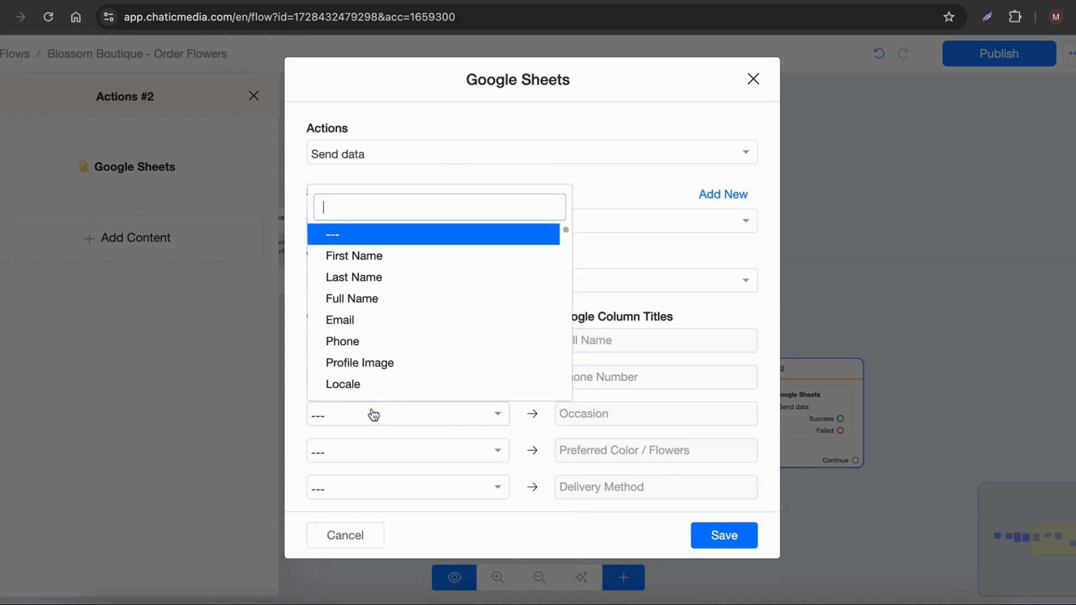
text(oc)
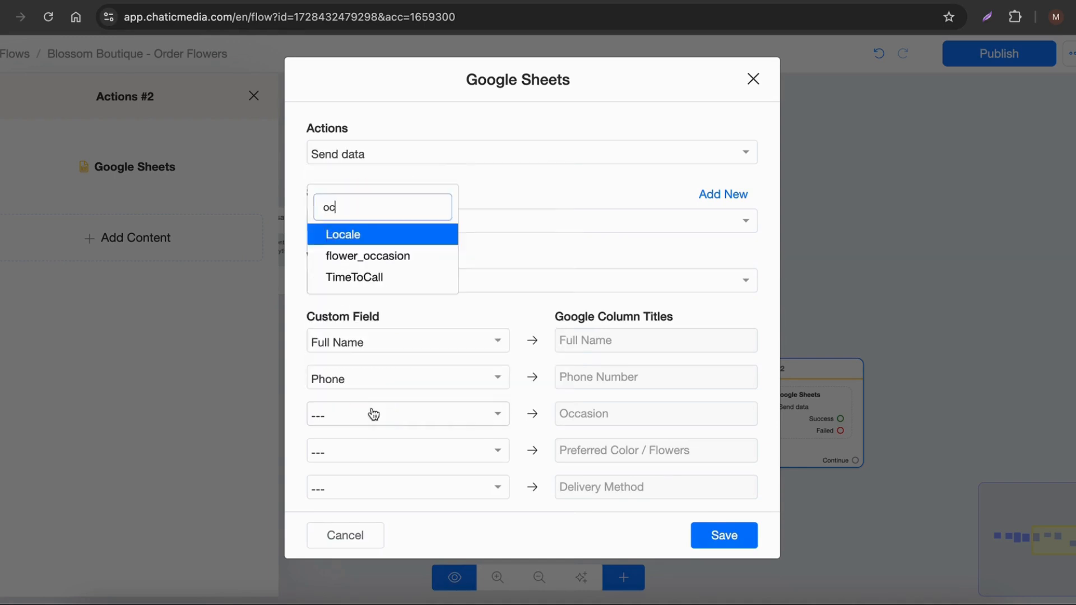
click(375, 258)
Step: Map preferred_flower to Preferred Color / Flowers and delivery_method to Delivery Method, and save the Google Sheets action
click(408, 457)
text(col)
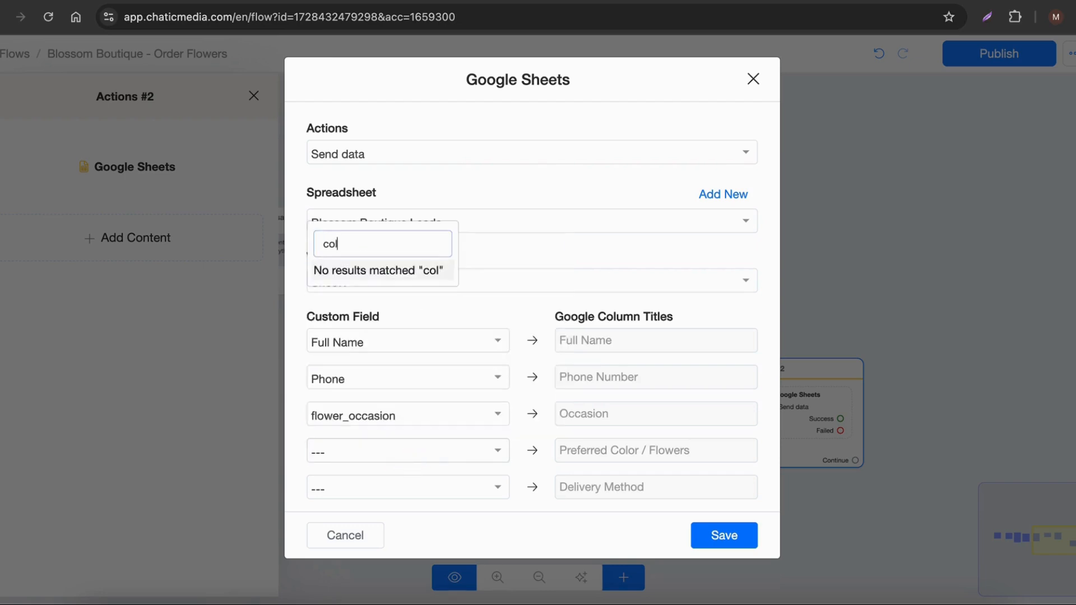
text(o)
key(BackSpace)
key(BackSpace)
key(BackSpace)
key(BackSpace)
text(pre)
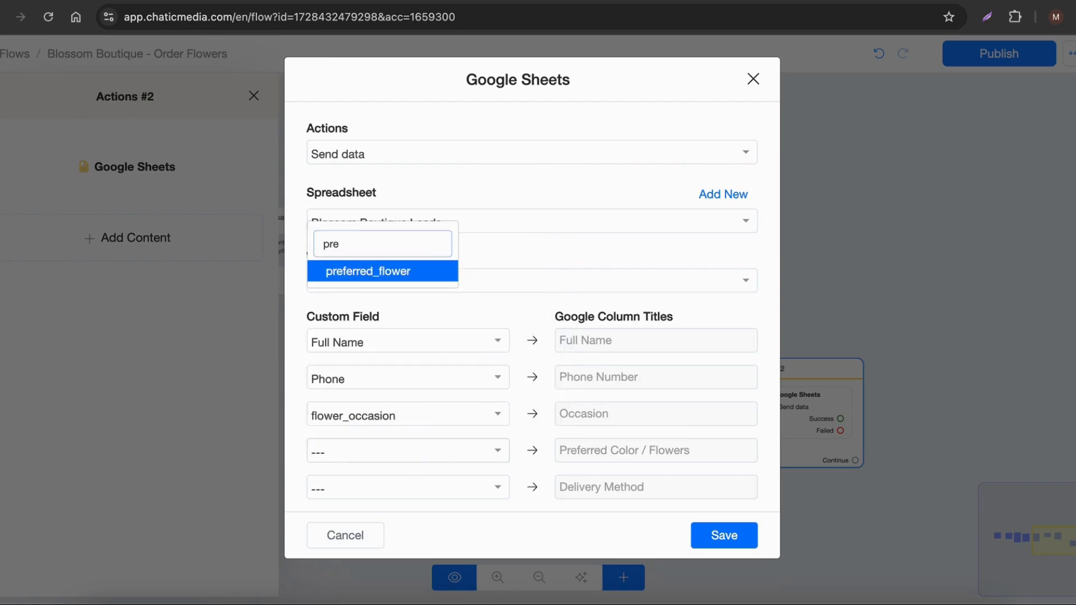
click(404, 270)
click(408, 496)
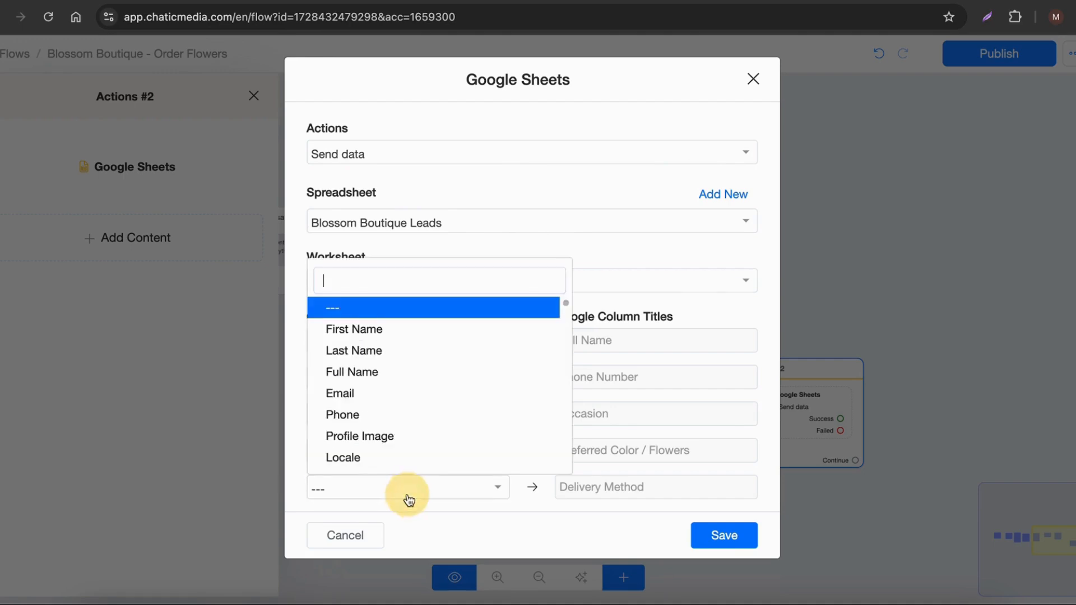
text(de)
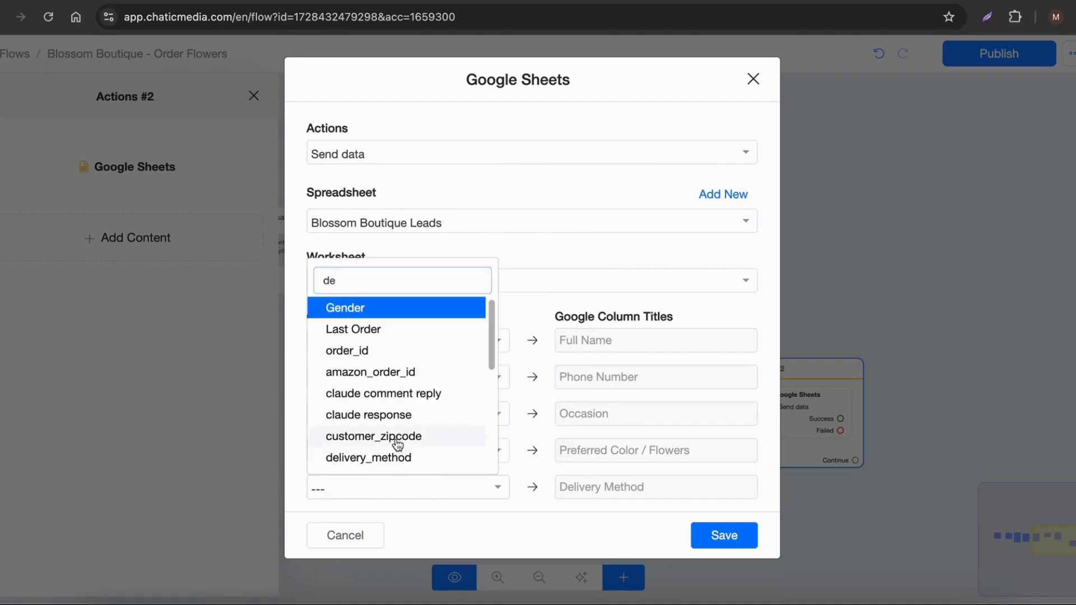
click(419, 463)
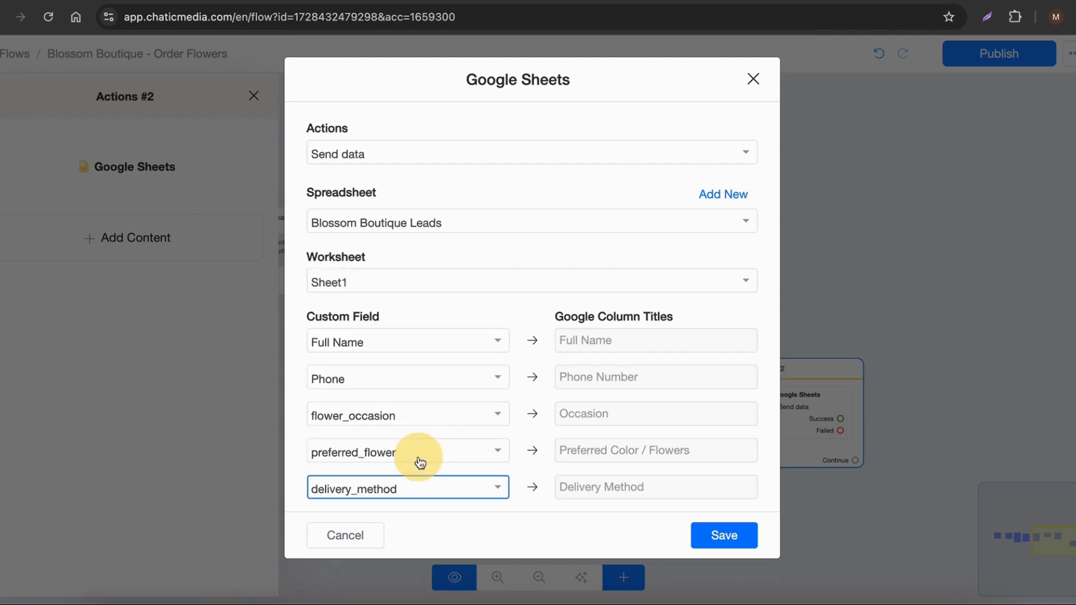
click(713, 535)
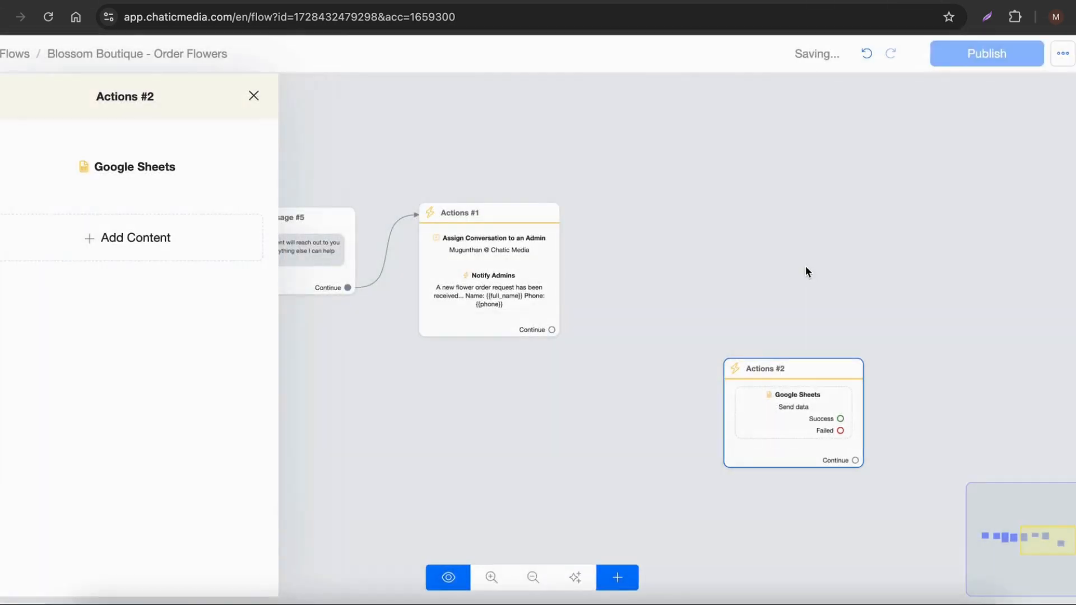
Step: Connect the Continue output of Actions #1 to Actions #2 and move Actions #2 up beside it
drag(551, 331, 744, 391)
drag(759, 374, 663, 249)
Step: Check which custom field saves the delivery reply in Send Message #4, and close its settings unchanged
drag(250, 388, 507, 362)
click(325, 283)
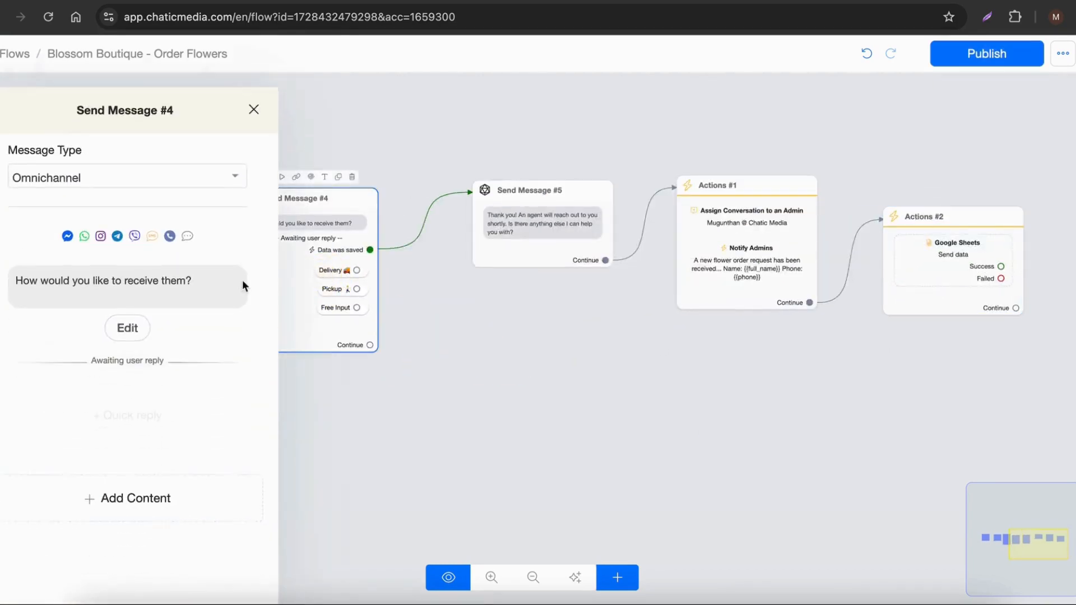
click(116, 315)
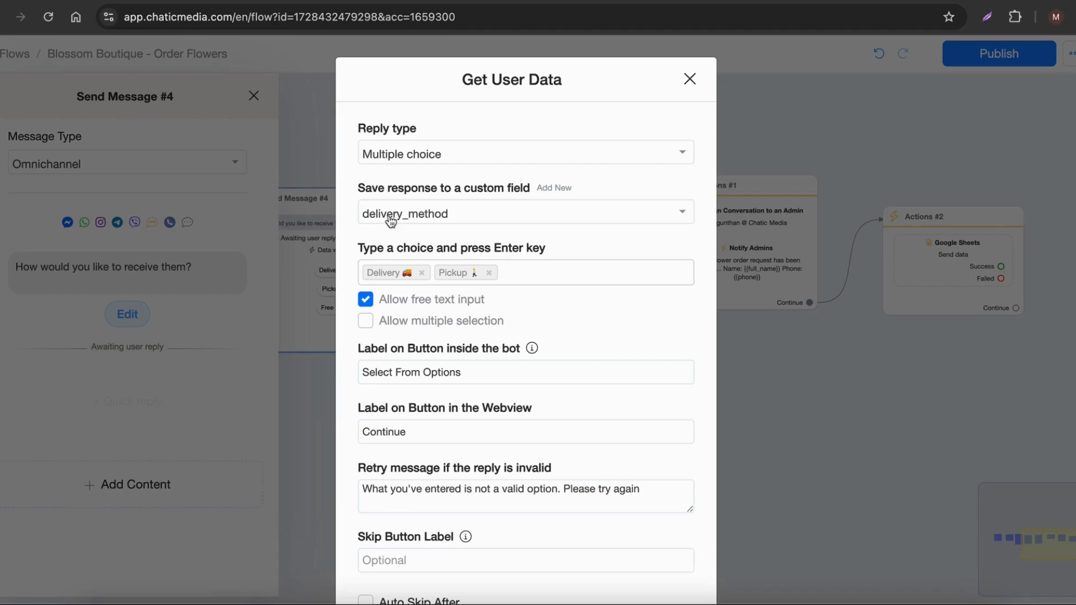
click(688, 80)
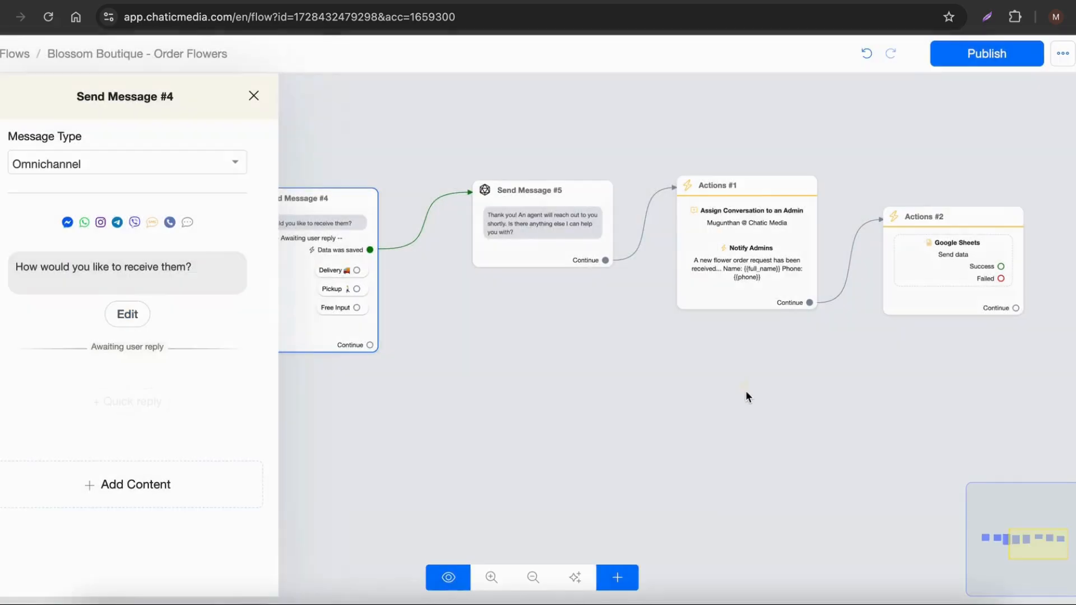
Step: Close the Send Message #4 editor and publish the order flow
click(745, 394)
scroll(746, 395, down, 3)
scroll(1032, 254, up, 3)
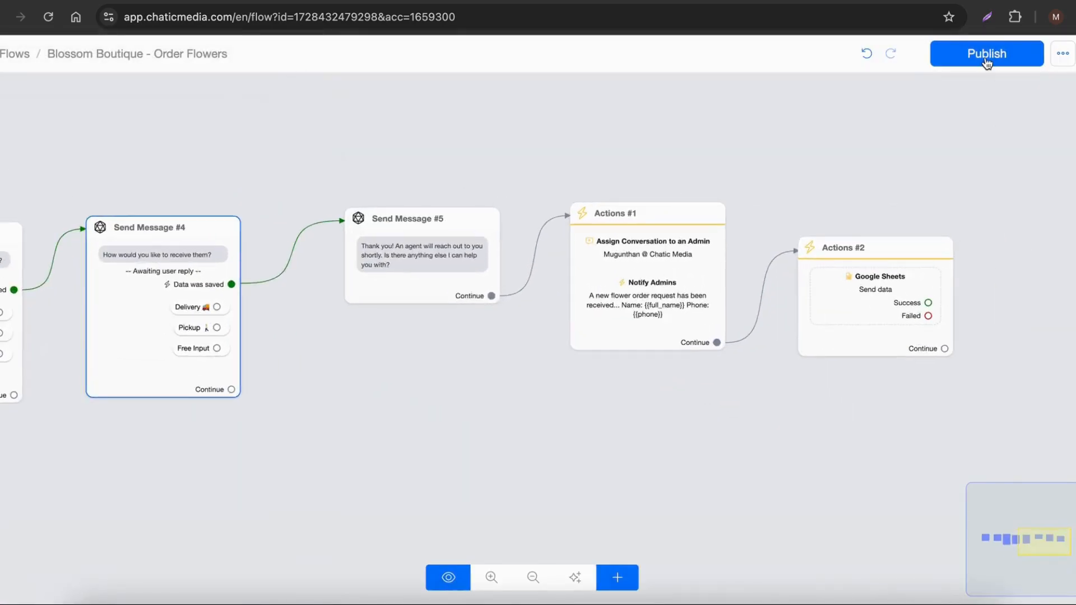
click(984, 56)
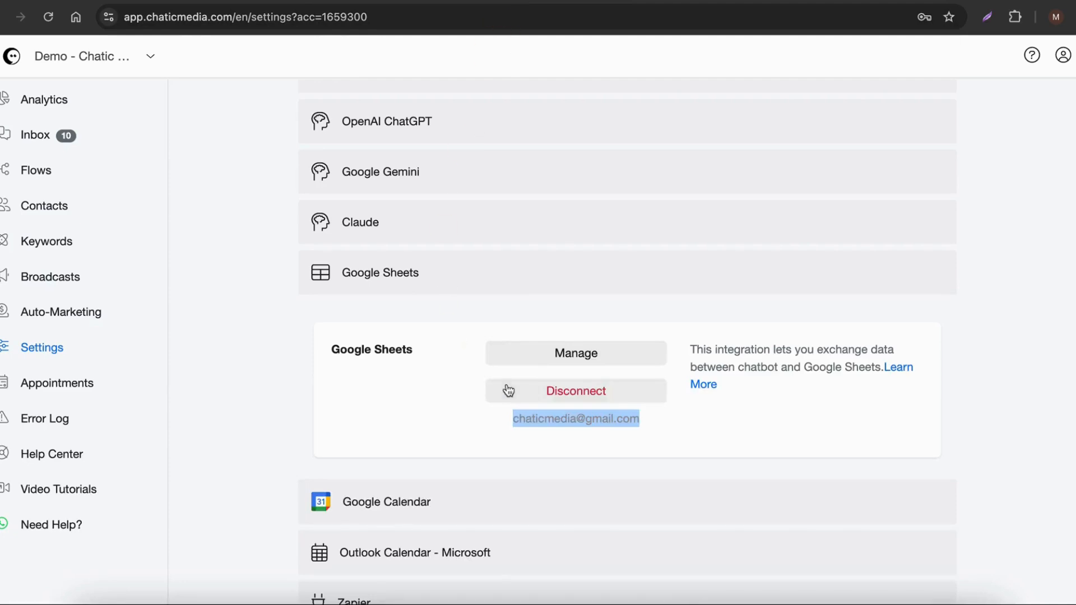
Step: Open the OpenAI ChatGPT integration in the account settings, enlarge the business information prompt and read through it
scroll(508, 390, up, 3)
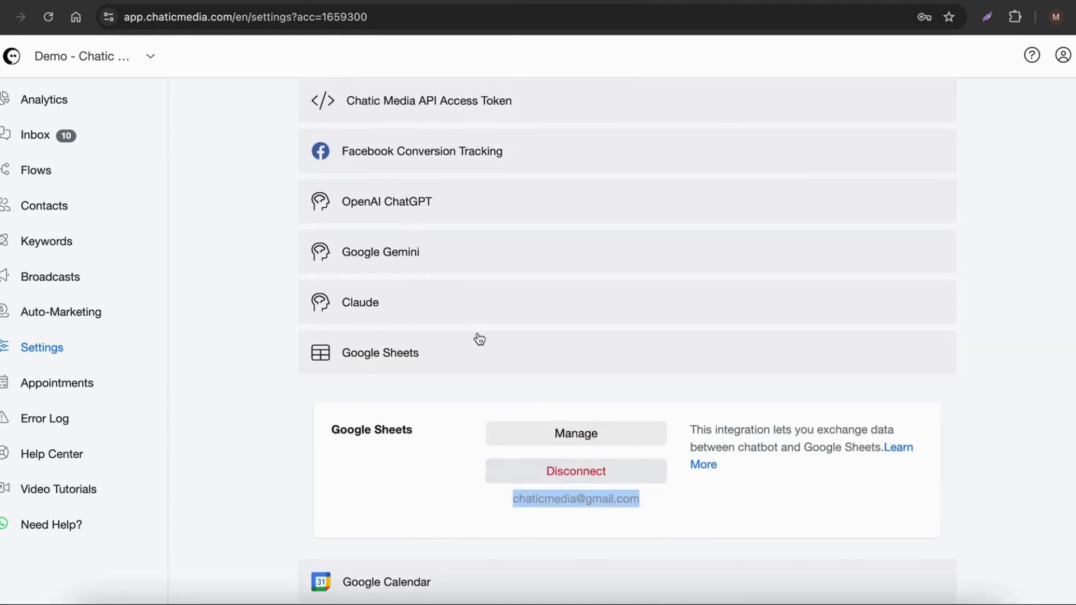
click(384, 195)
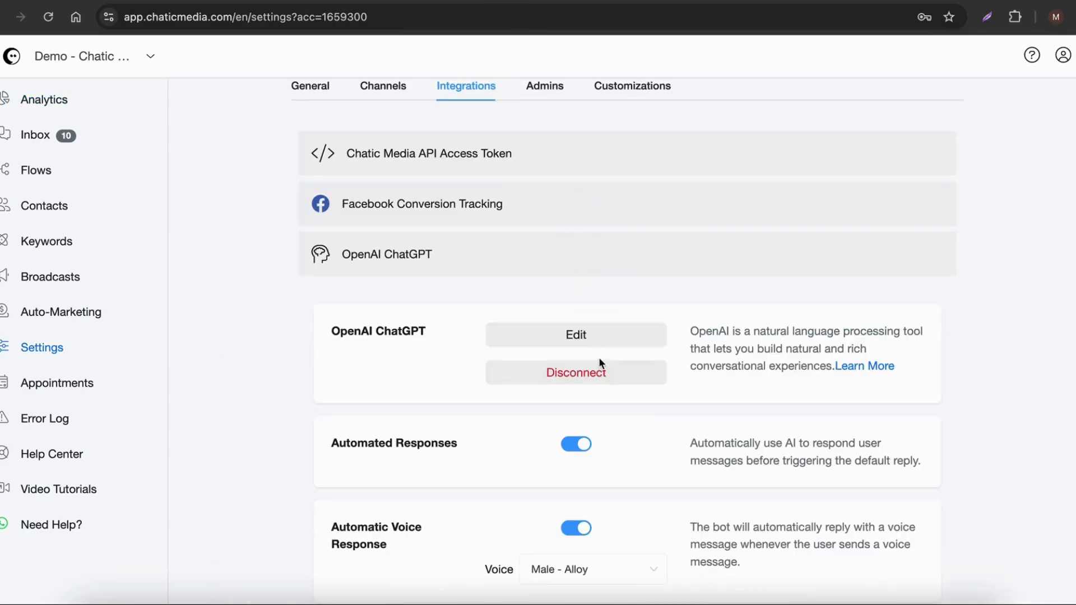
click(598, 336)
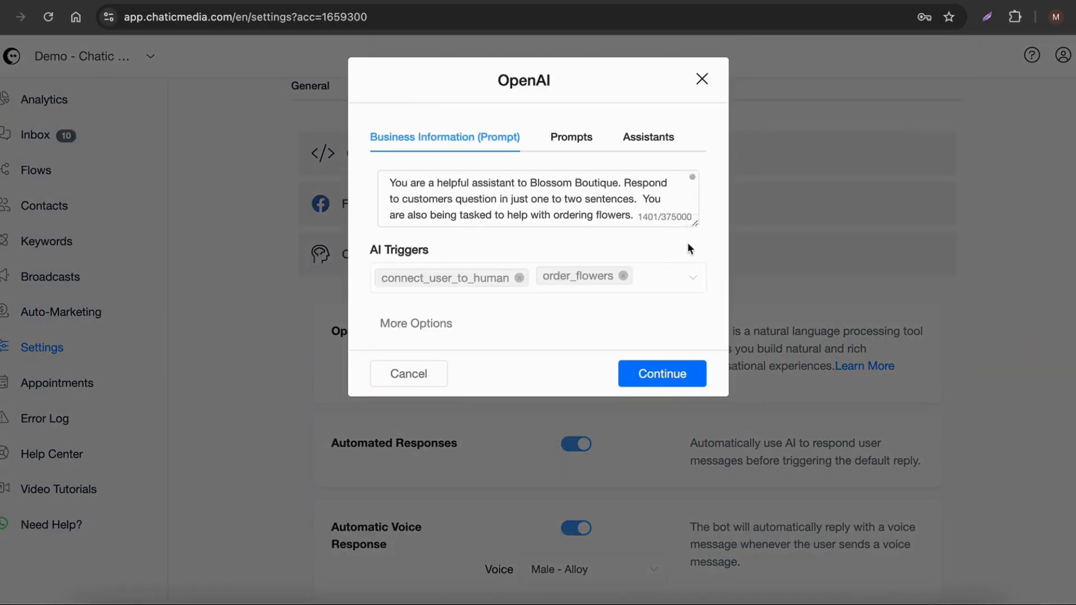
drag(694, 223, 678, 523)
scroll(600, 449, down, 2)
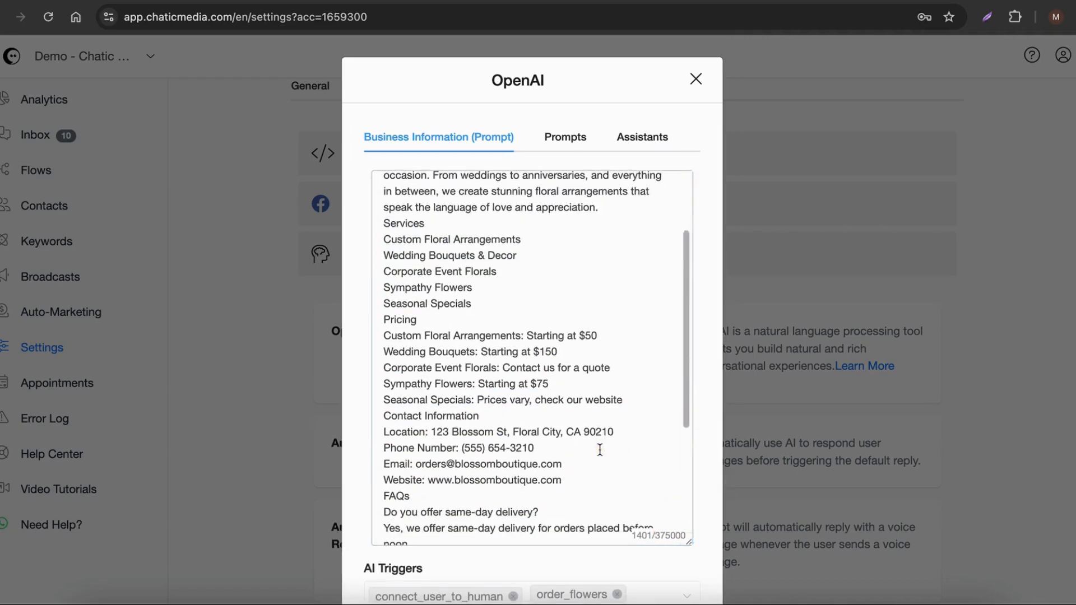
scroll(600, 450, down, 1)
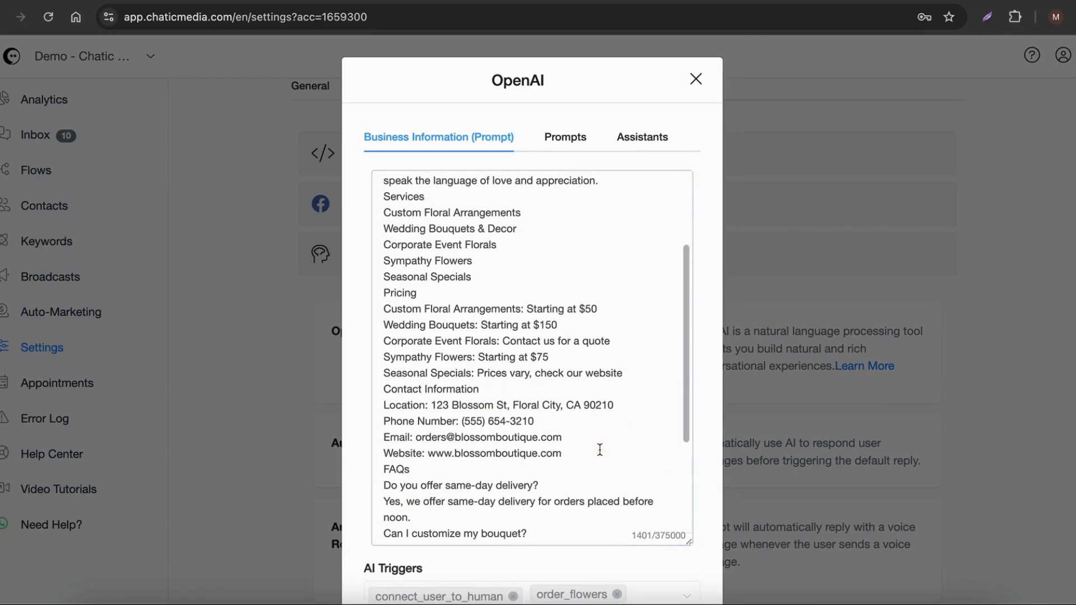
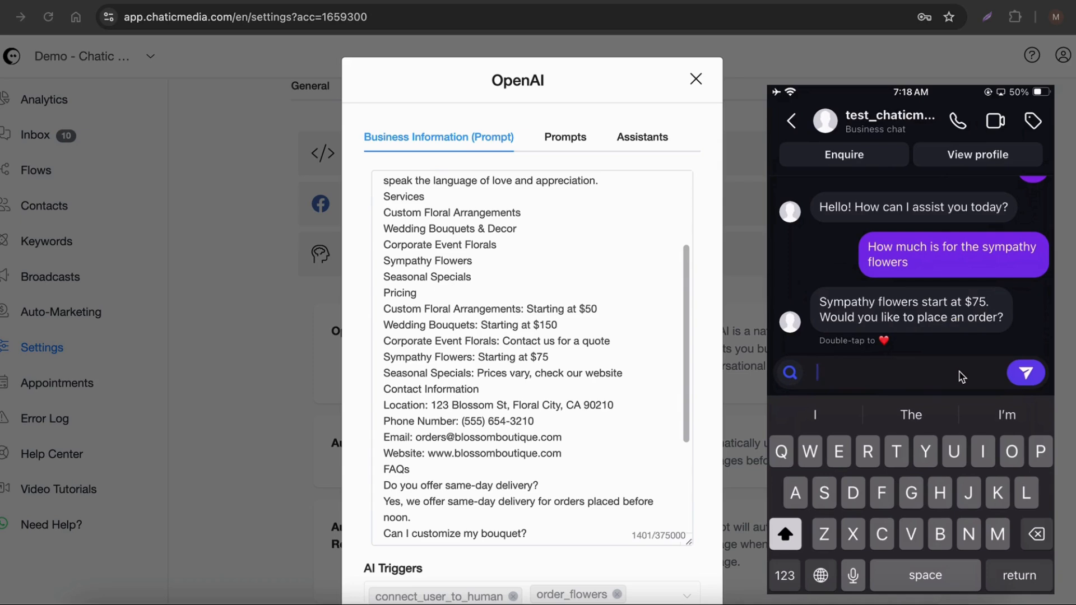
Step: Reply "Yes" to placing an order in the Instagram test chat and send the customer's name
text(Yes)
key(Return)
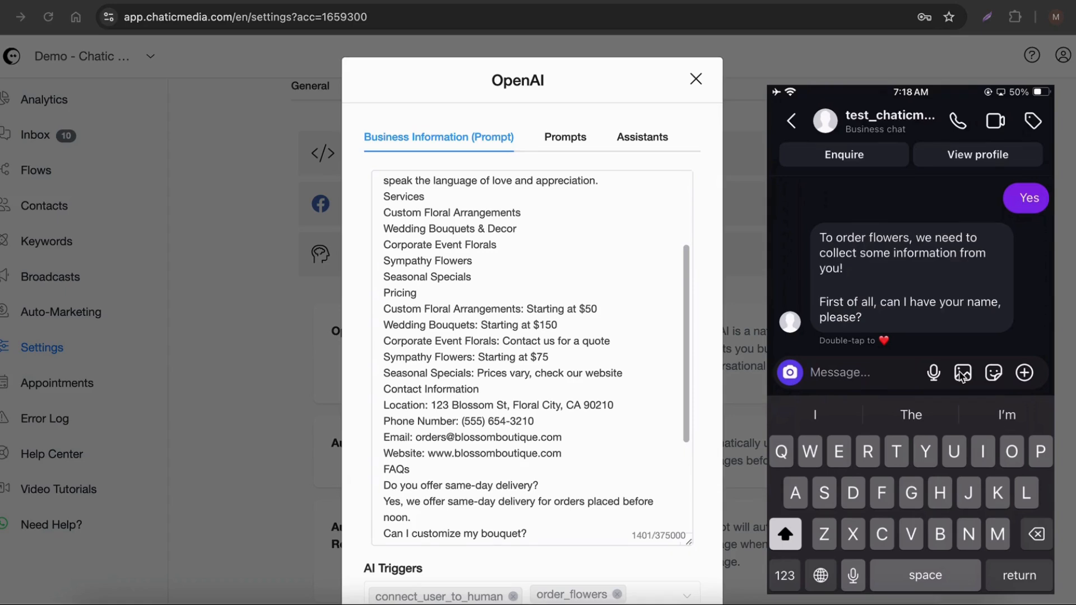
text(Jim)
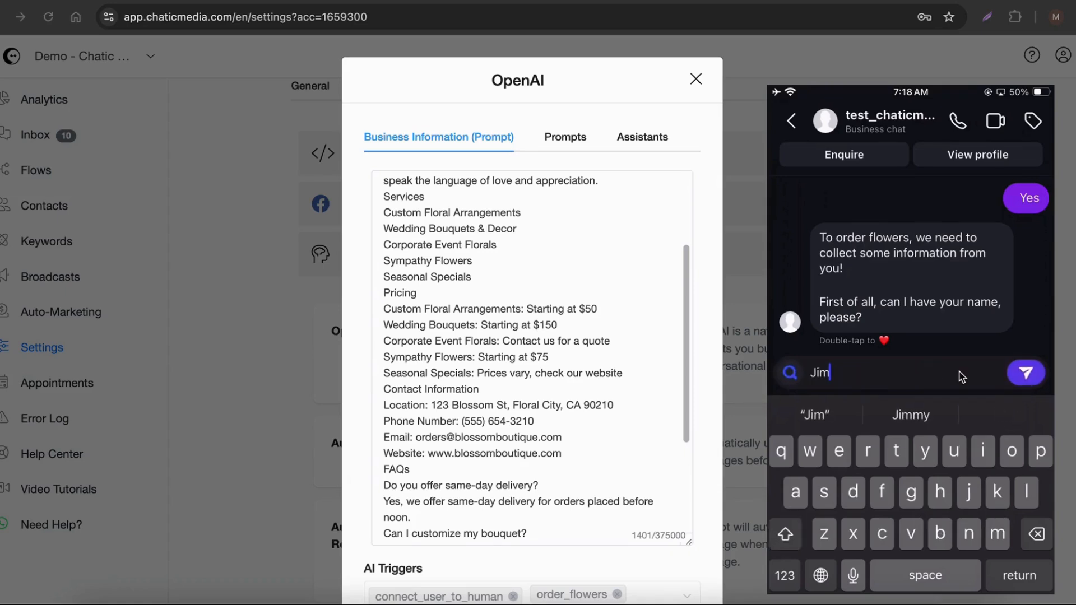
key(Return)
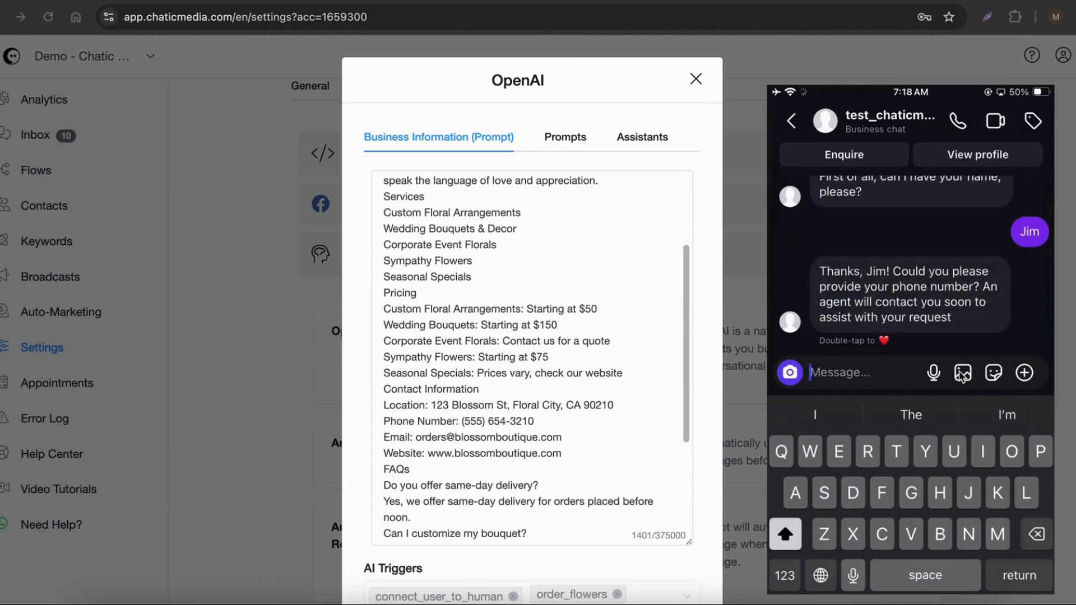
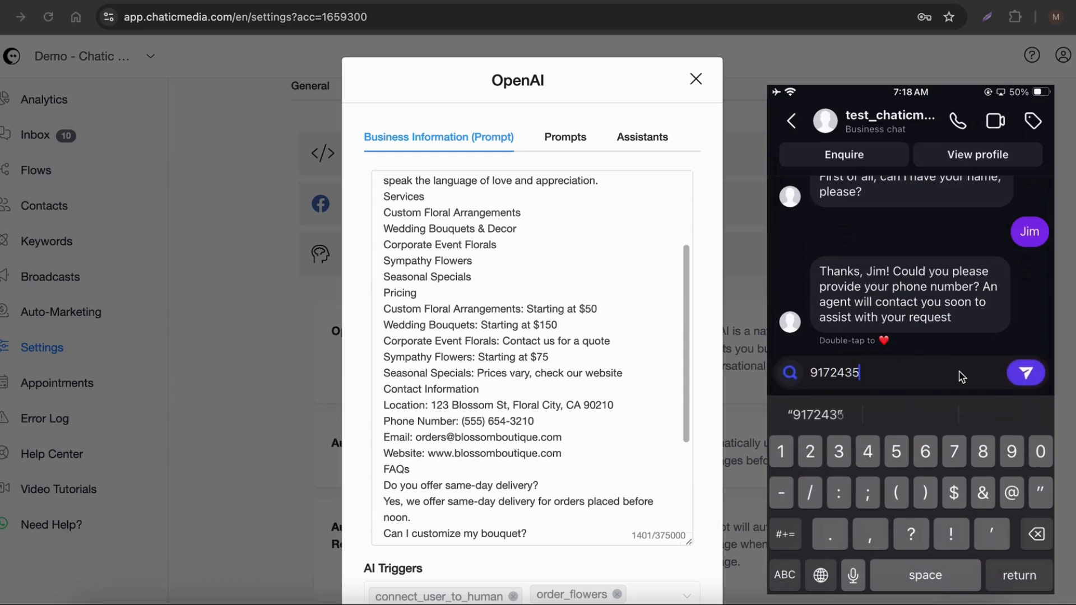
Step: Answer the order bot's next question in the Instagram test chat with the customer's phone number
key(Return)
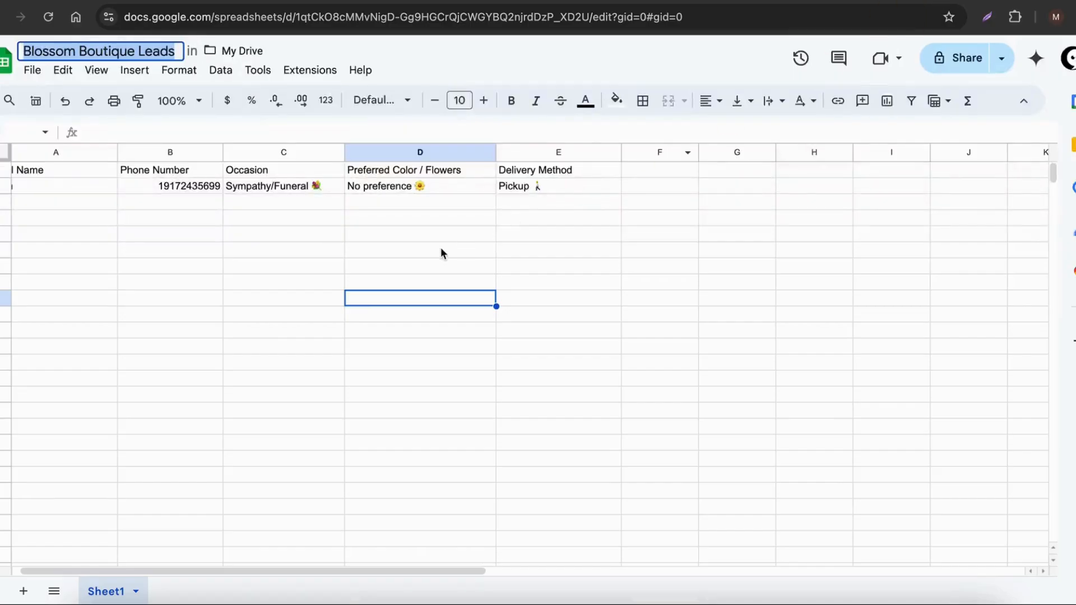
Step: Switch to the Blossom Boutique Leads spreadsheet, narrow the Full Name column and check the new lead's row, including delivery method and occasion
click(381, 250)
scroll(191, 240, left, 1)
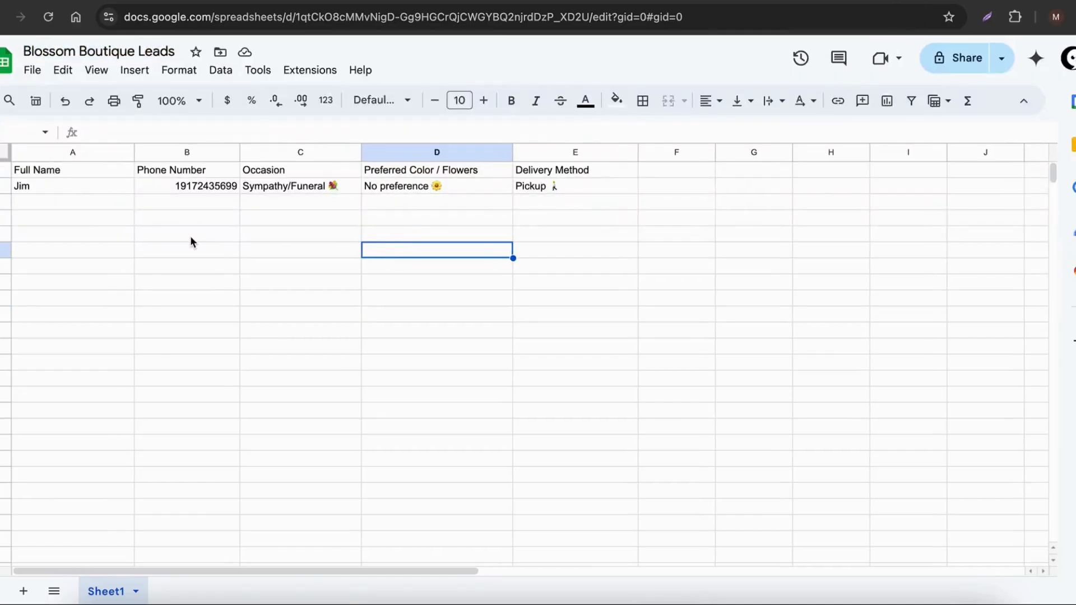
drag(134, 152, 100, 152)
drag(59, 184, 459, 186)
click(530, 187)
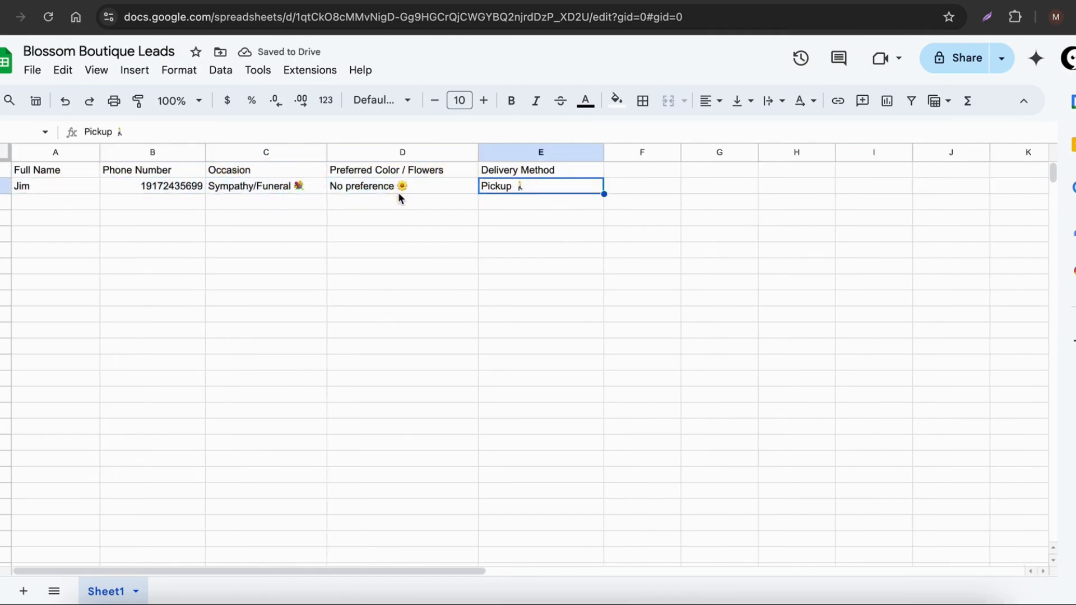
click(257, 185)
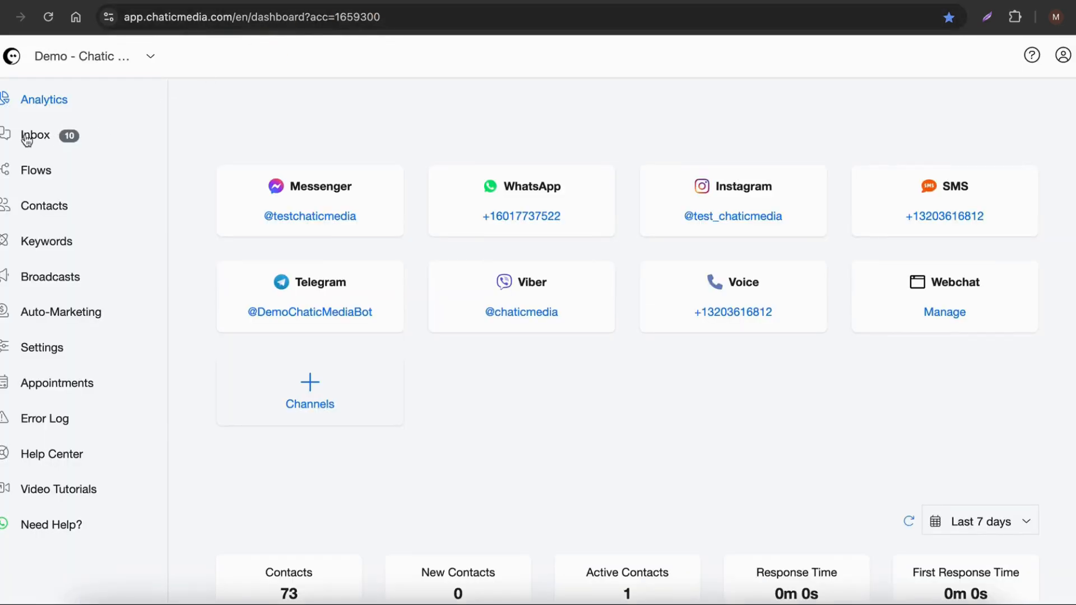
Step: Open the Chatic Media inbox in a separate tab and review the test customer's Instagram conversation
right_click(27, 140)
click(61, 140)
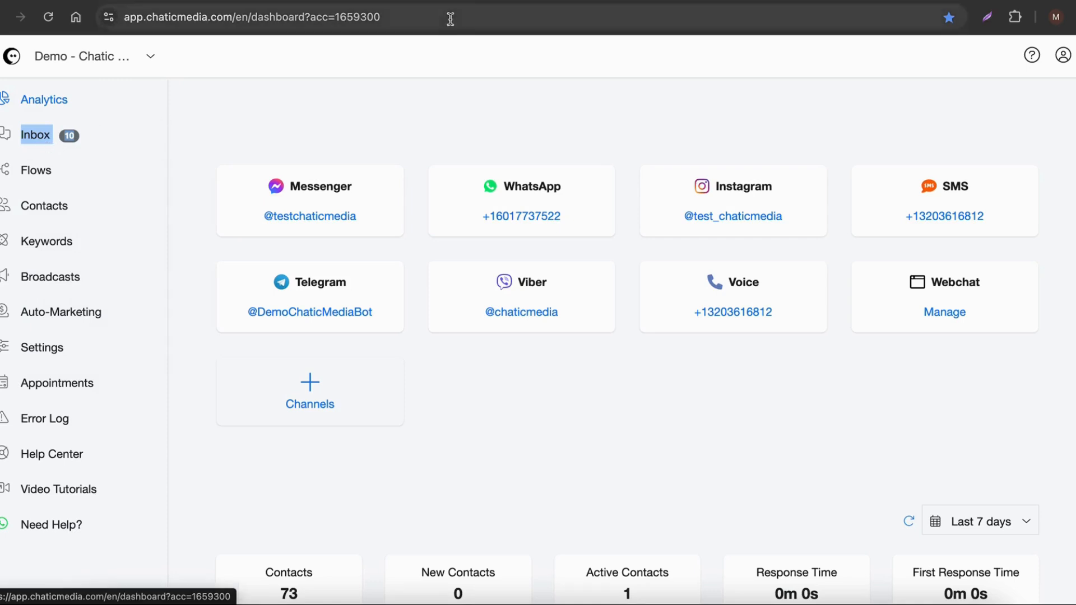
click(467, 3)
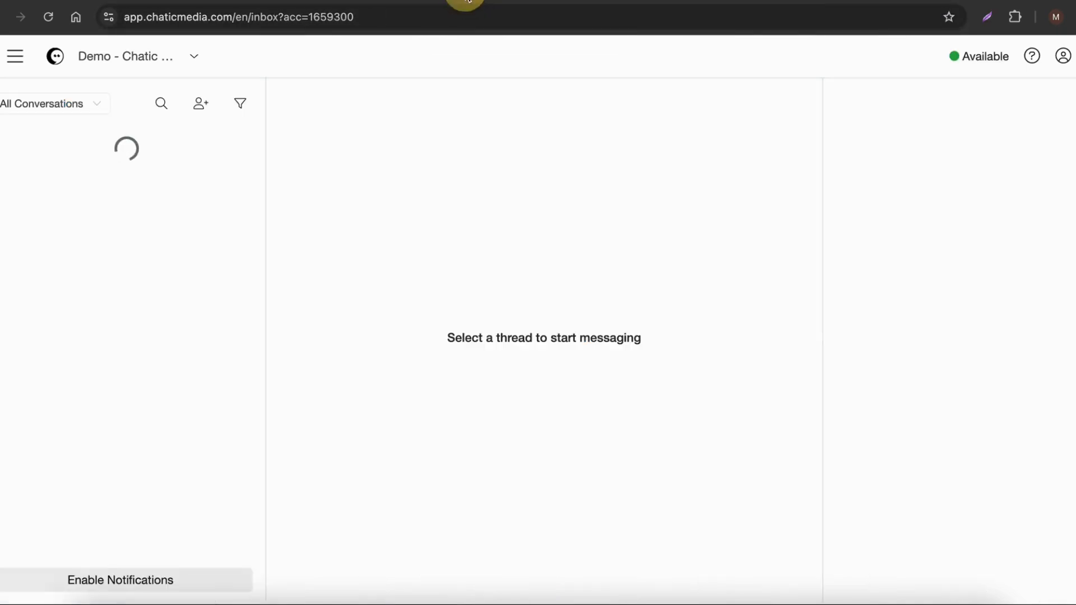
click(77, 175)
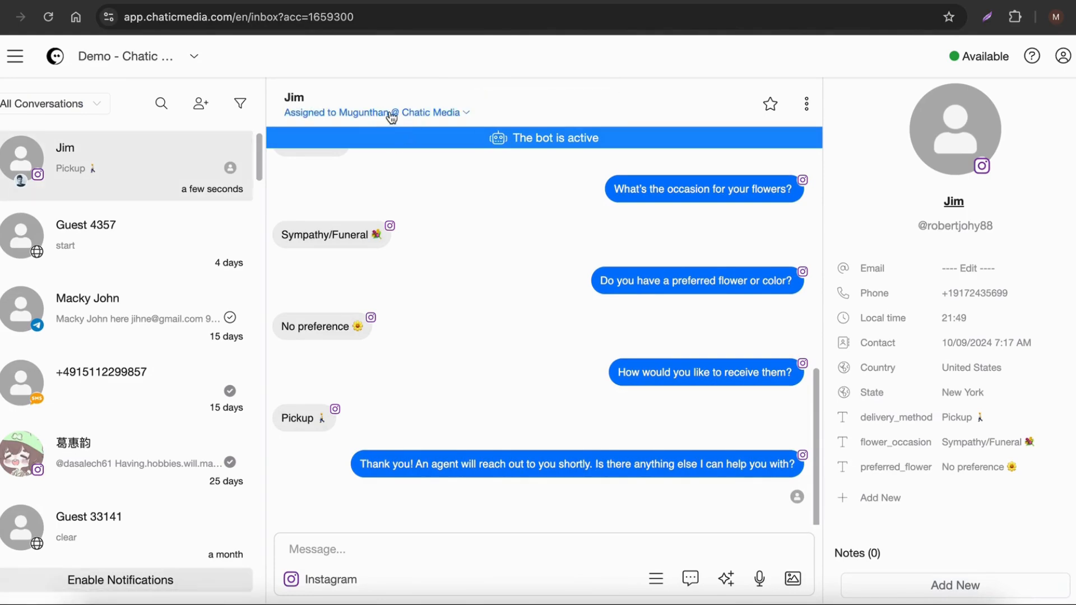
scroll(619, 387, up, 3)
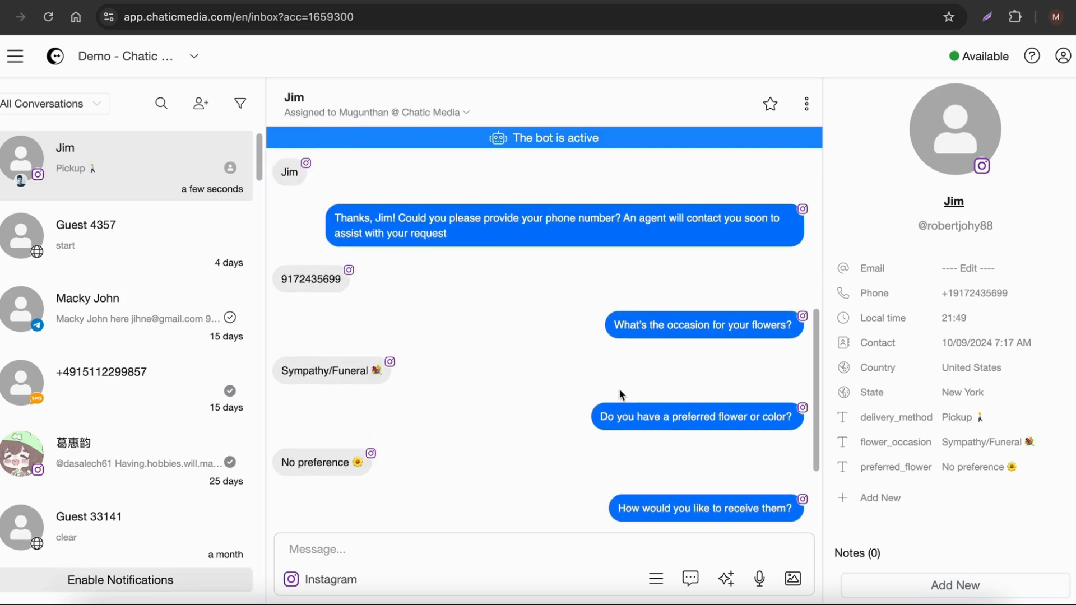
scroll(619, 386, down, 3)
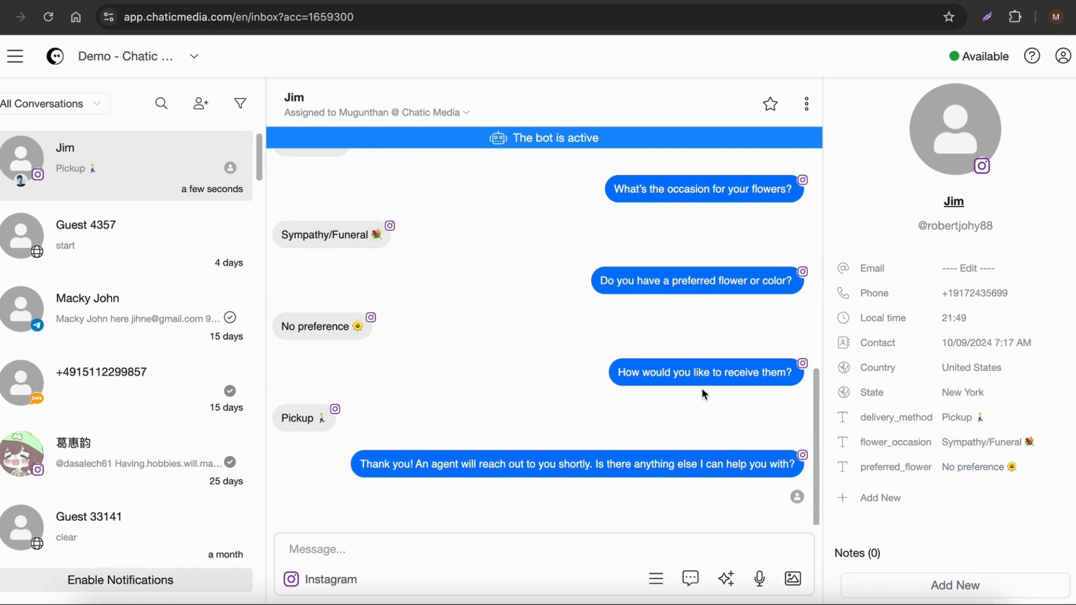
Step: Try to add a heart-eyes emoji to a reply in the Instagram conversation and open the option for sending a file
click(393, 550)
click(655, 579)
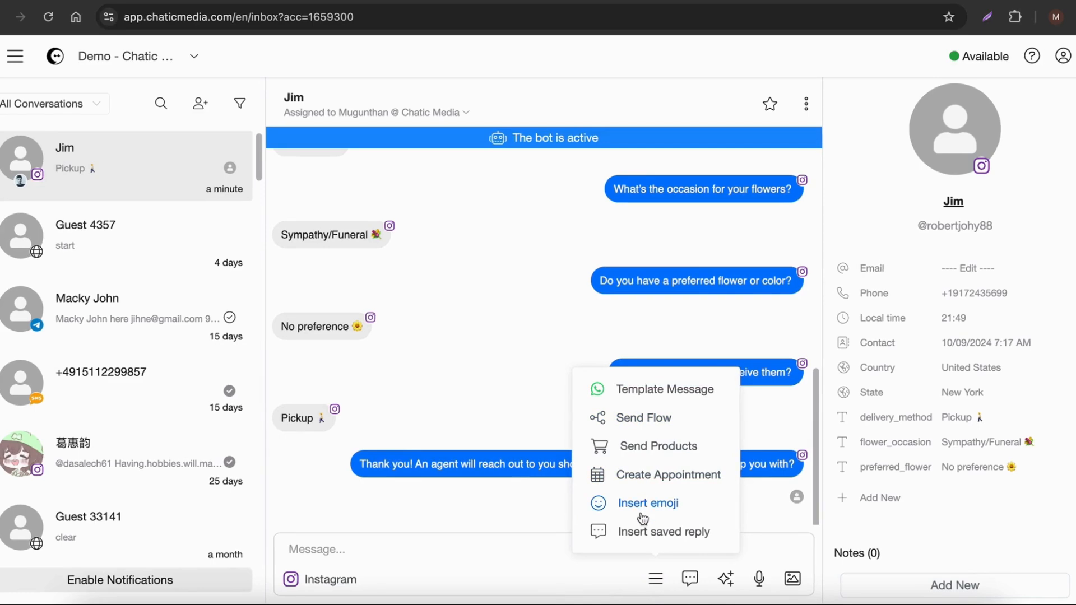
click(642, 512)
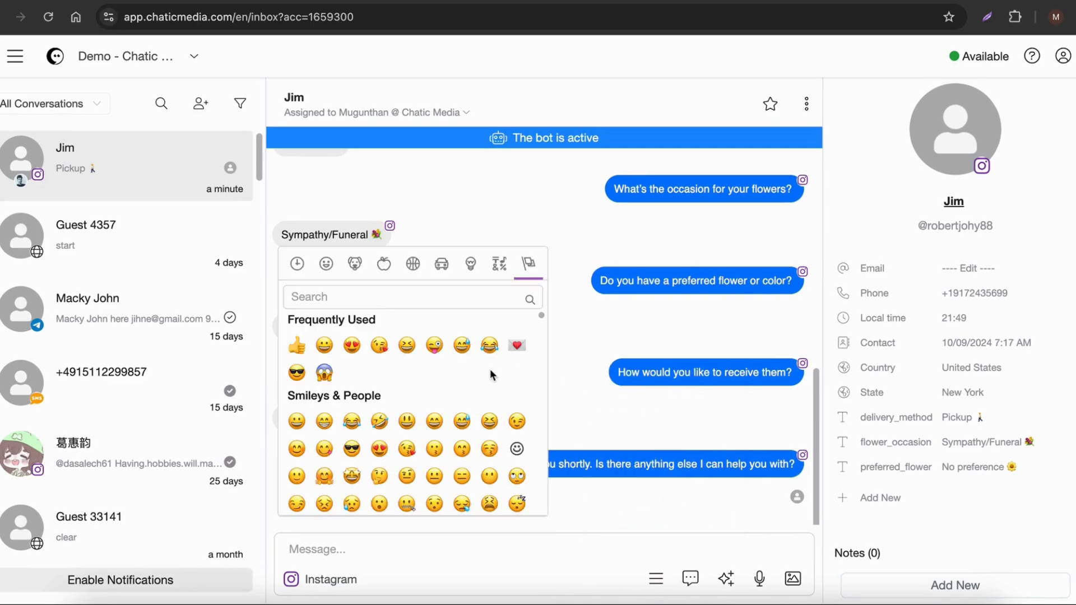
click(351, 345)
click(792, 578)
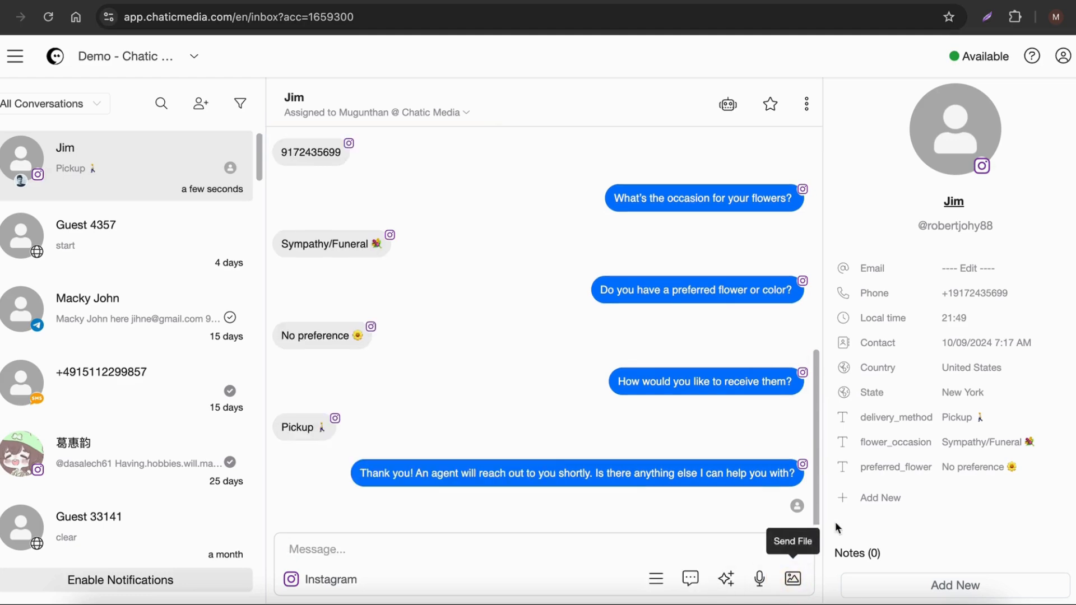